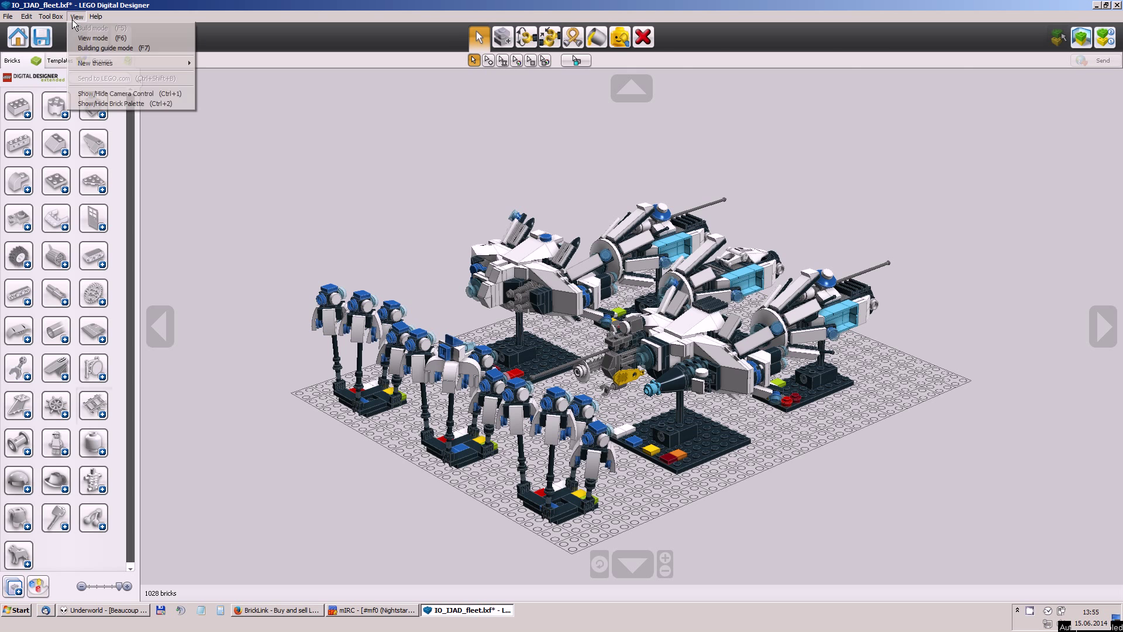
# - Generate the fleet model's building guide and advance it to step 3
pyautogui.click(76, 17)
pyautogui.click(76, 16)
pyautogui.click(104, 48)
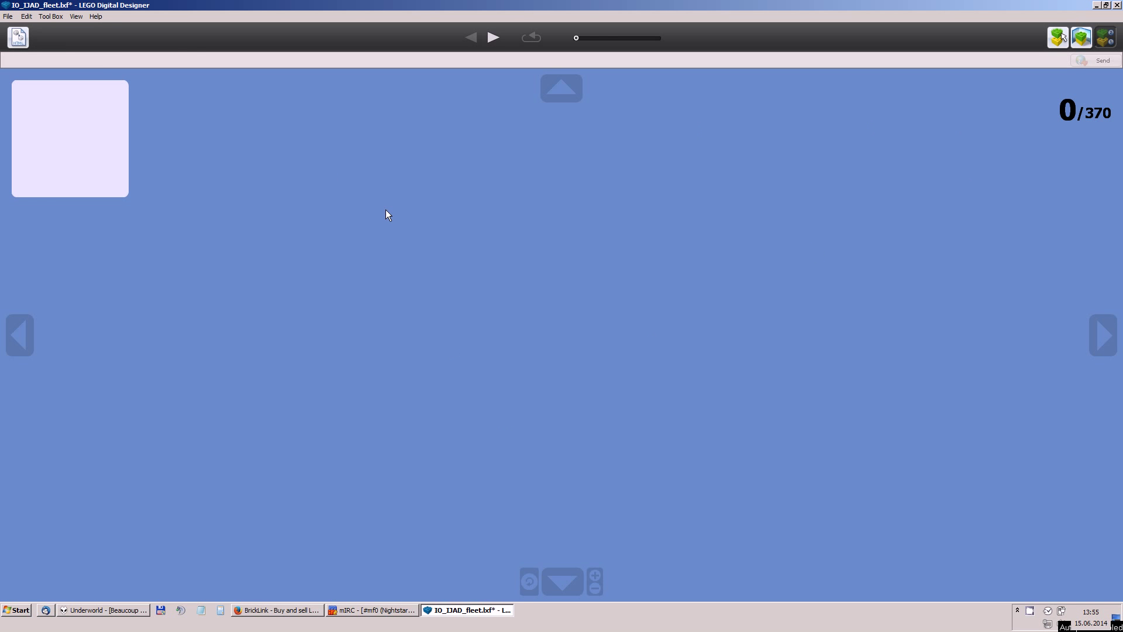
pyautogui.click(491, 38)
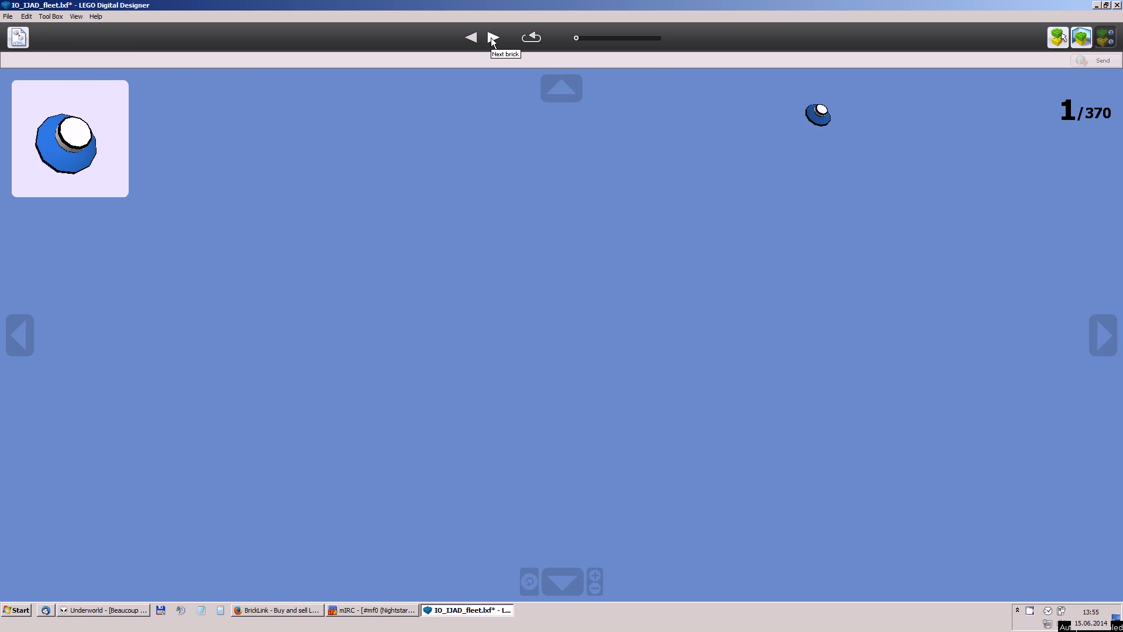
pyautogui.click(491, 37)
pyautogui.click(491, 37)
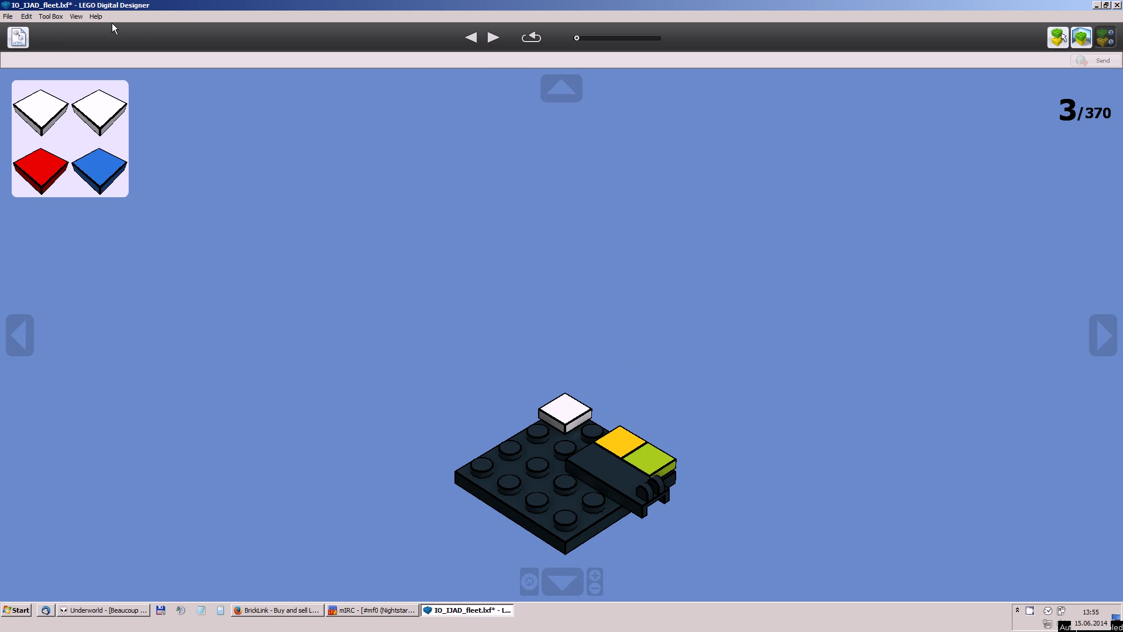
pyautogui.click(18, 37)
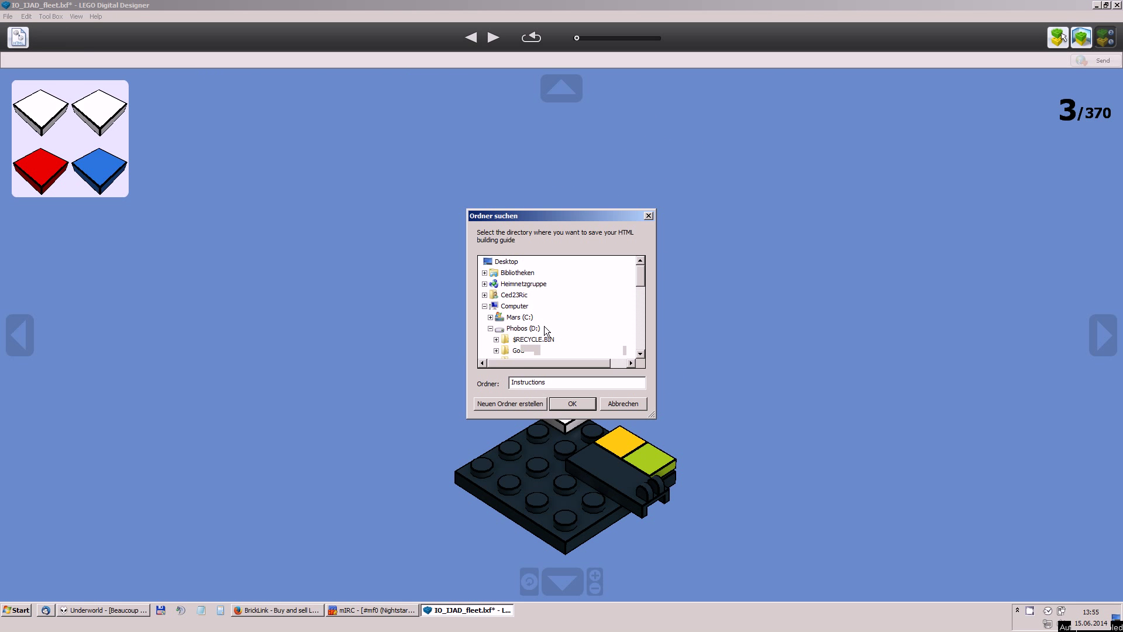
pyautogui.click(572, 405)
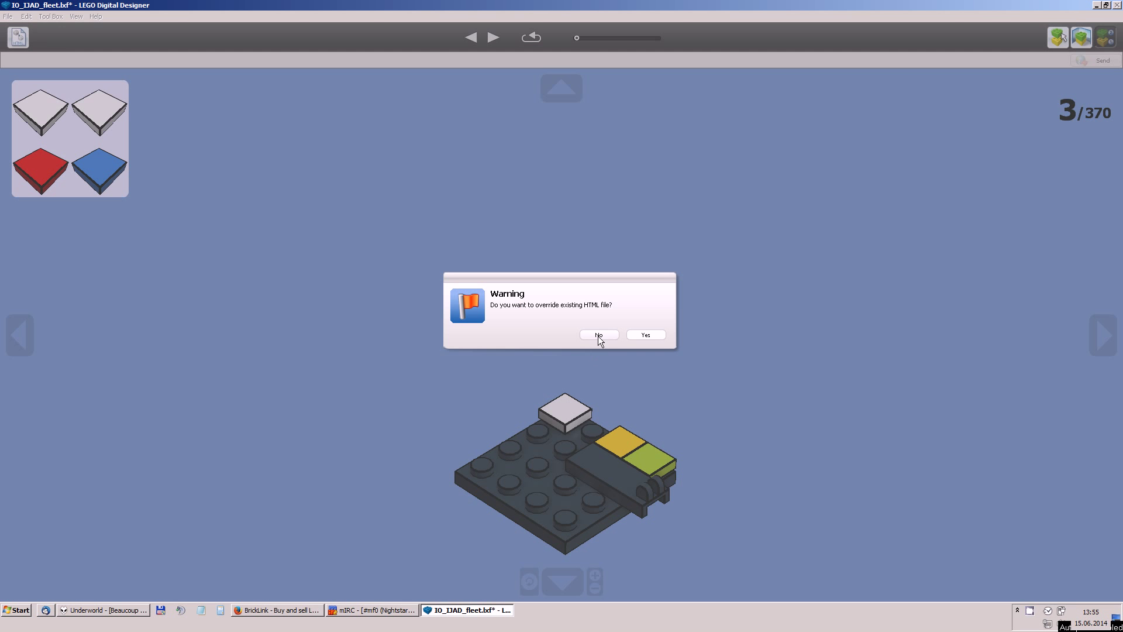
pyautogui.click(597, 336)
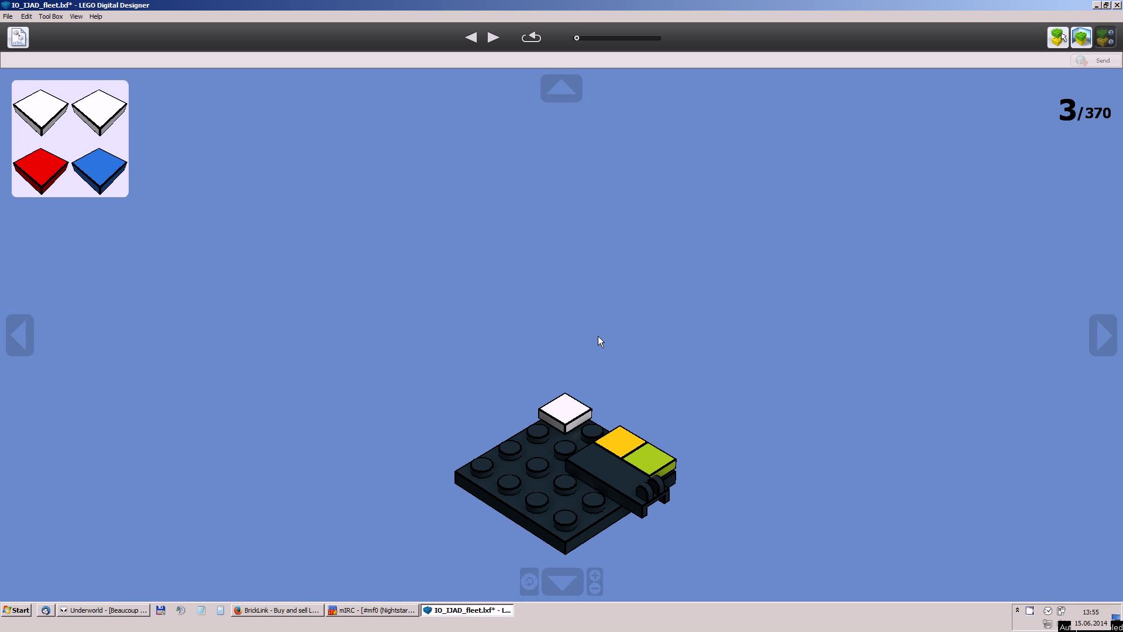
# - Export the building guide as HTML to the Instructions folder, overwriting the existing file
pyautogui.click(18, 36)
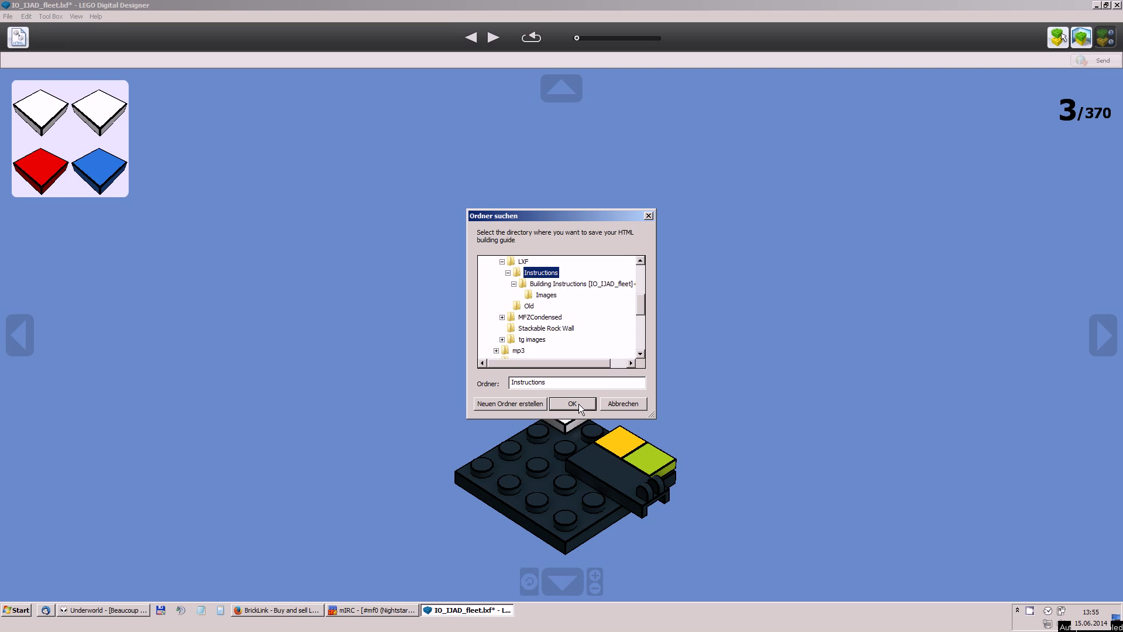
pyautogui.click(577, 405)
pyautogui.click(659, 335)
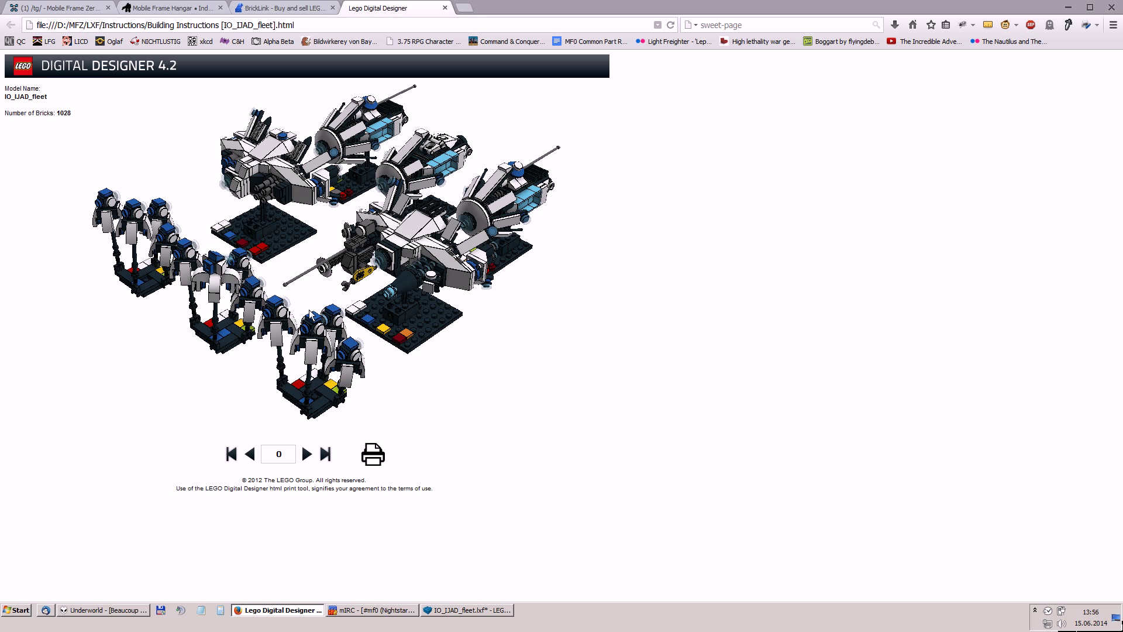
# - Go to the parts list on the HTML guide's last page and select all of its entries for copying
pyautogui.click(325, 454)
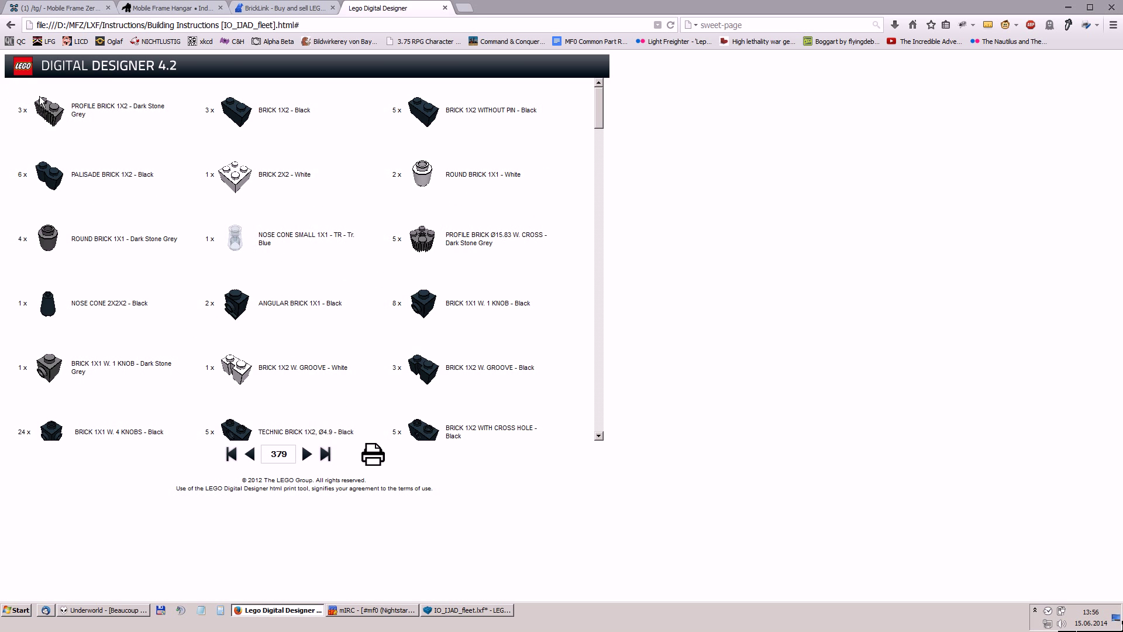
pyautogui.moveTo(69, 111); pyautogui.dragTo(343, 405)
pyautogui.scroll(-12, 465, 217)
pyautogui.scroll(-10, 458, 206)
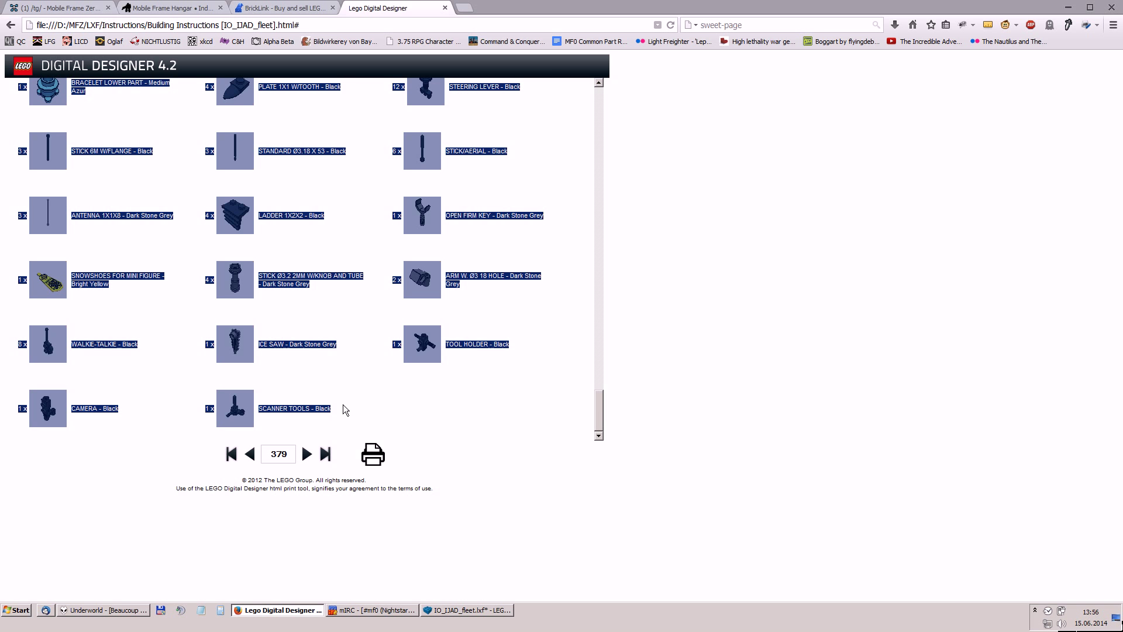
# - Create a new document in OpenOffice Writer and paste the copied parts list into it
pyautogui.click(18, 611)
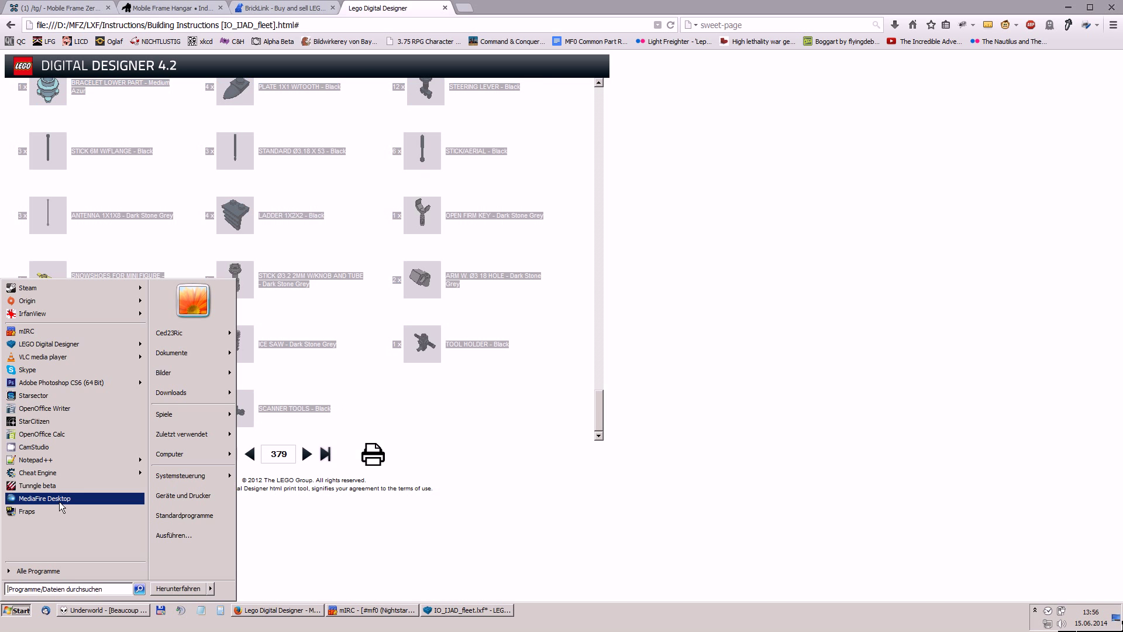
pyautogui.click(69, 408)
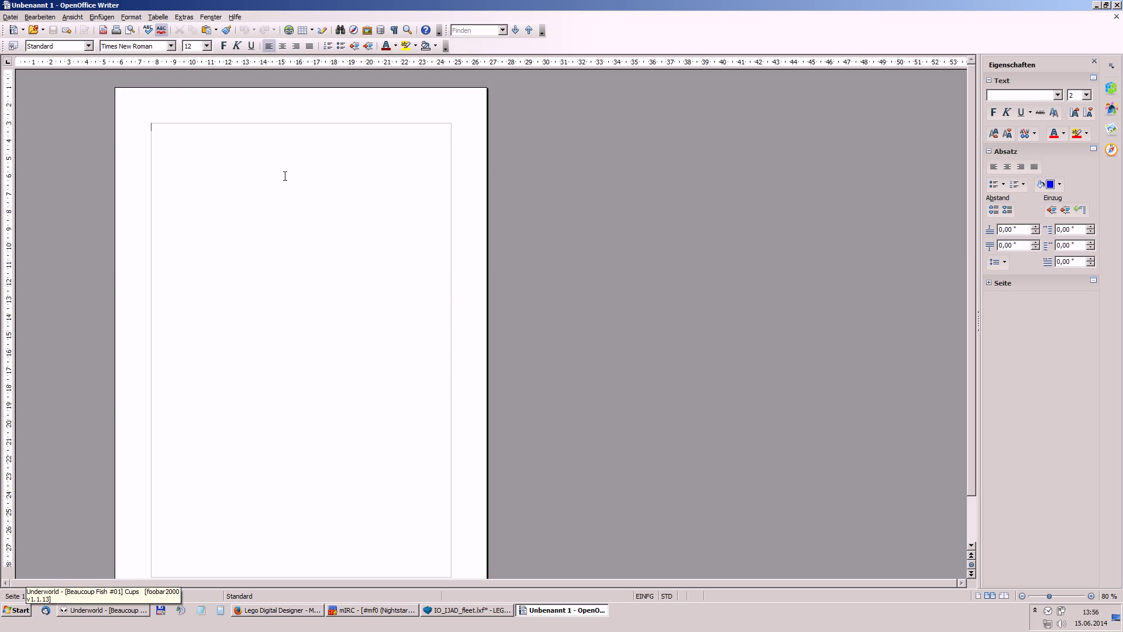
pyautogui.hotkey('ctrl', 'v')
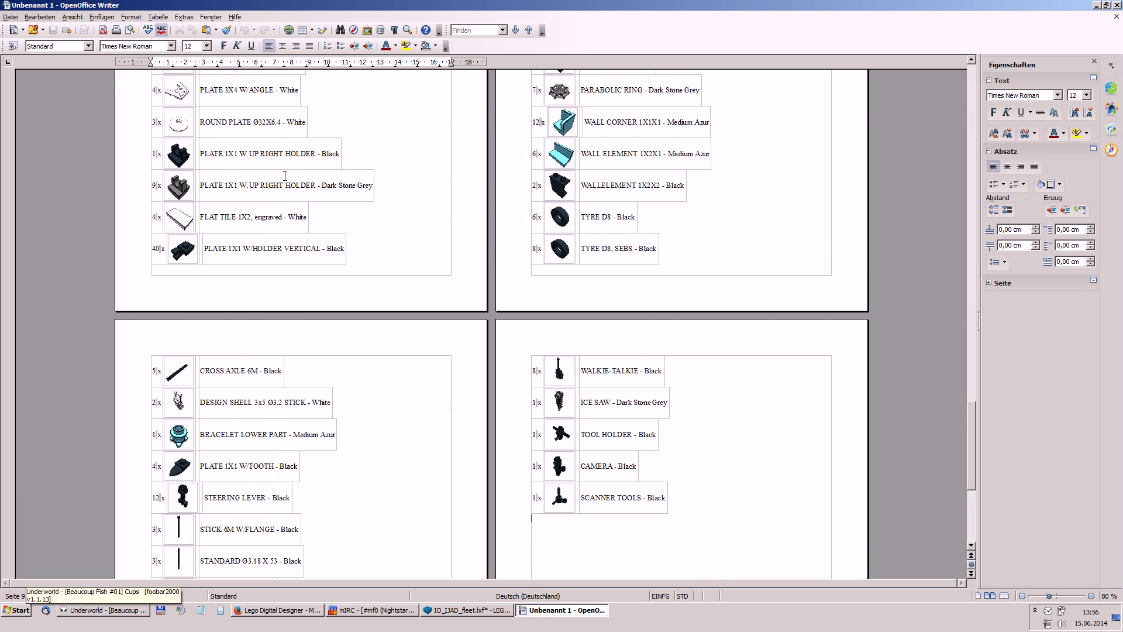
# - Format the whole parts list in Trebuchet MS at size 10
pyautogui.hotkey('ctrl', 'a')
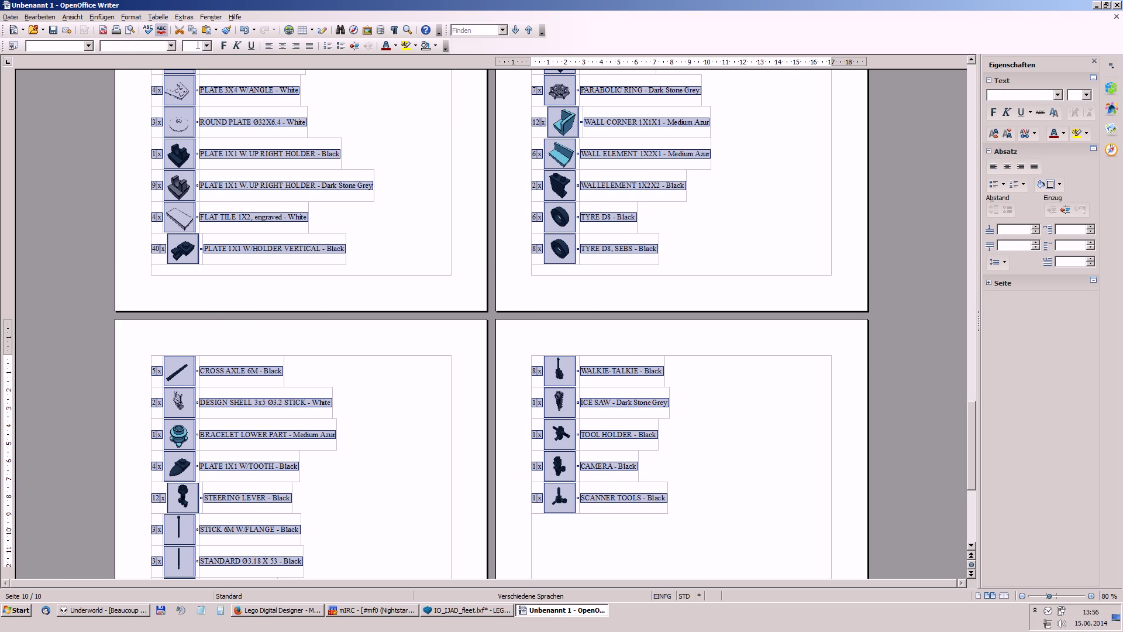
pyautogui.click(207, 46)
pyautogui.click(193, 64)
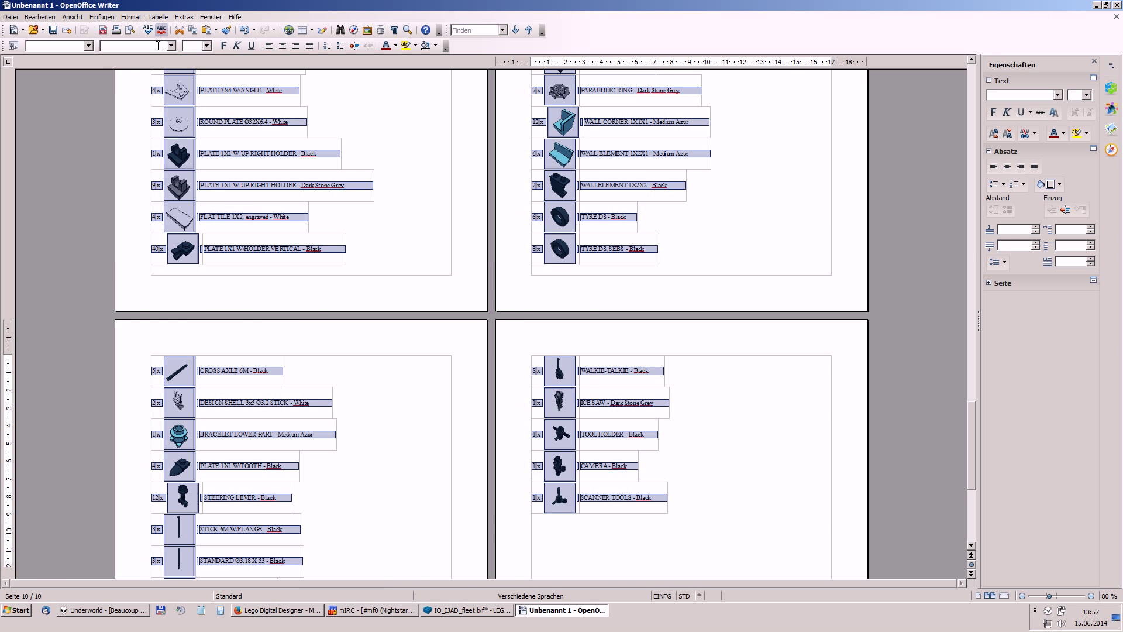
pyautogui.click(172, 45)
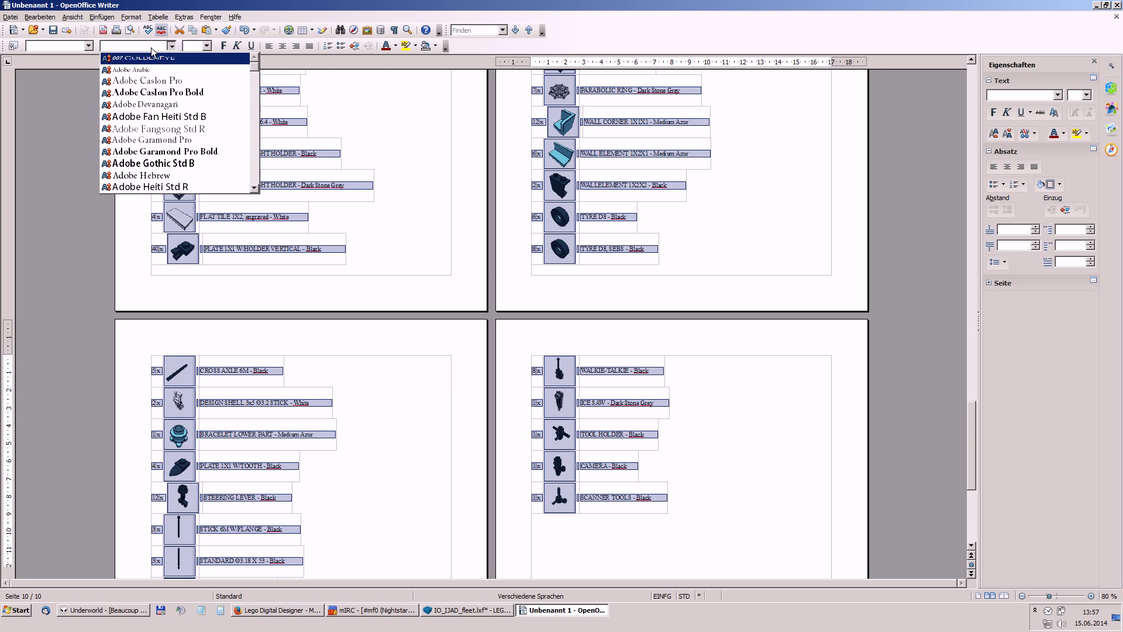
pyautogui.click(151, 47)
pyautogui.write('Trebuchet MS')
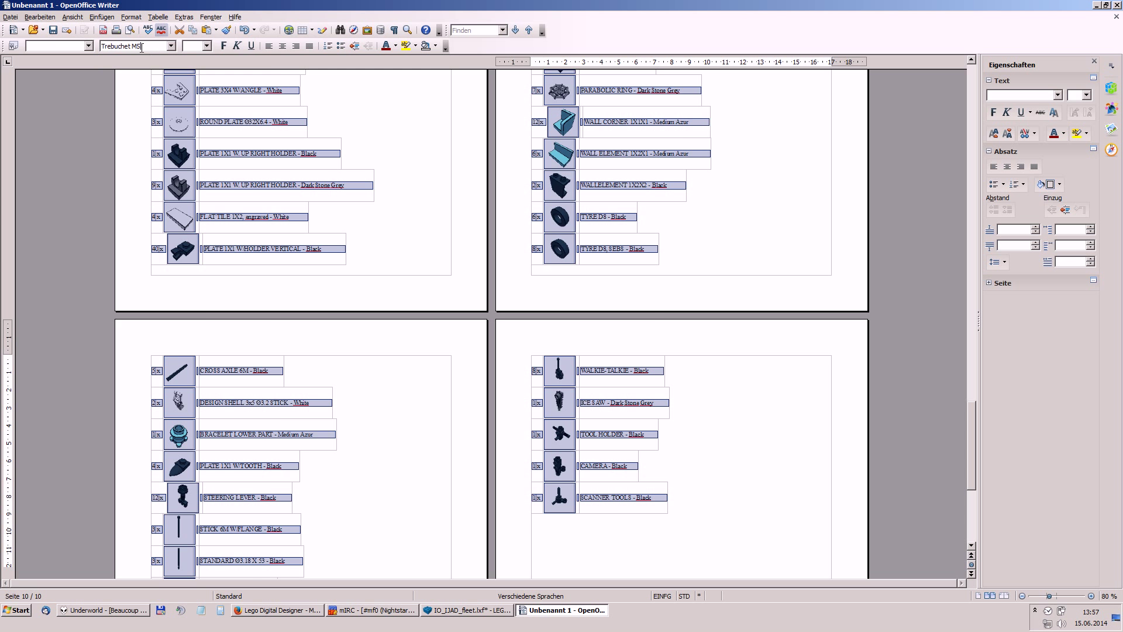
pyautogui.press('Return')
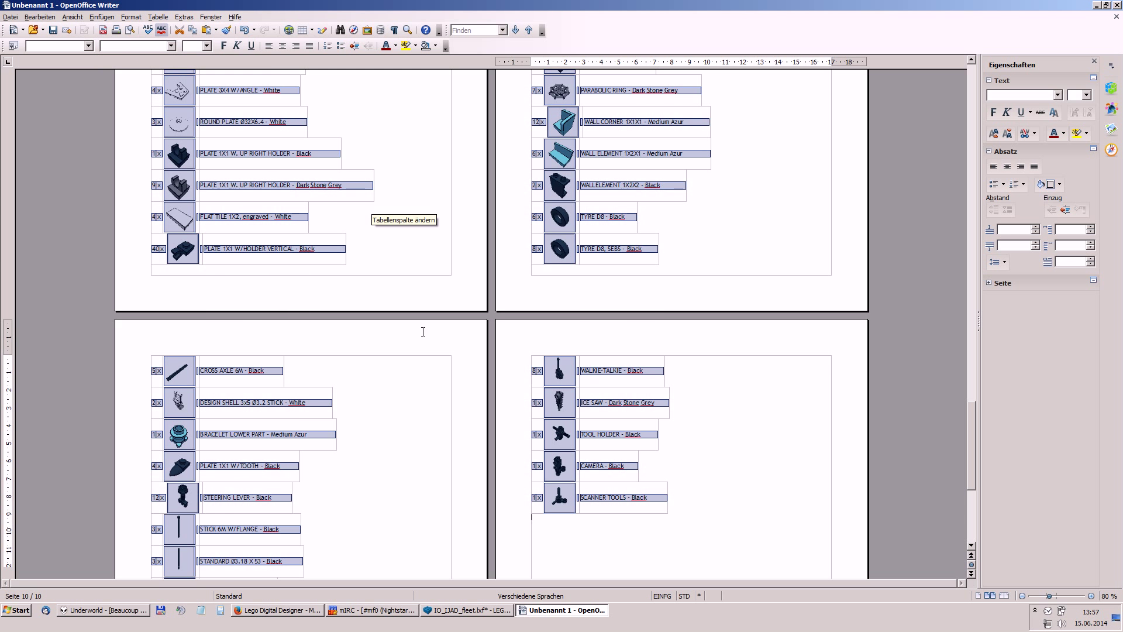
pyautogui.click(407, 243)
# - Start printing the document on the Samsung CLP-360 Series and set its layout type to multiple pages per sheet (Mehrere Seiten pro Blatt)
pyautogui.click(4, 18)
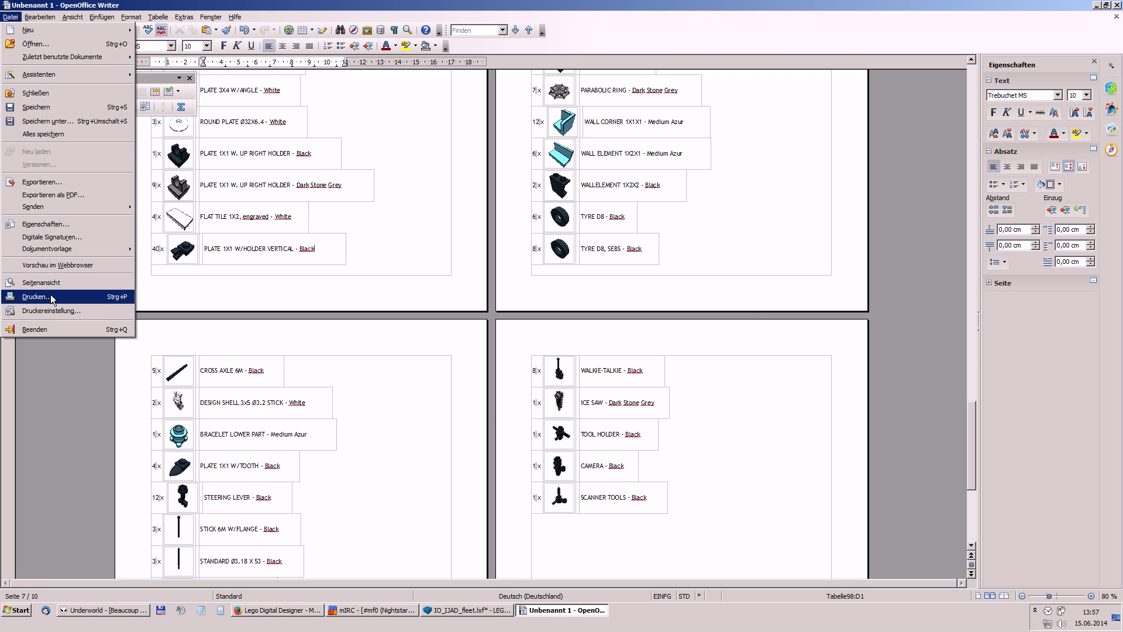
pyautogui.press('Return')
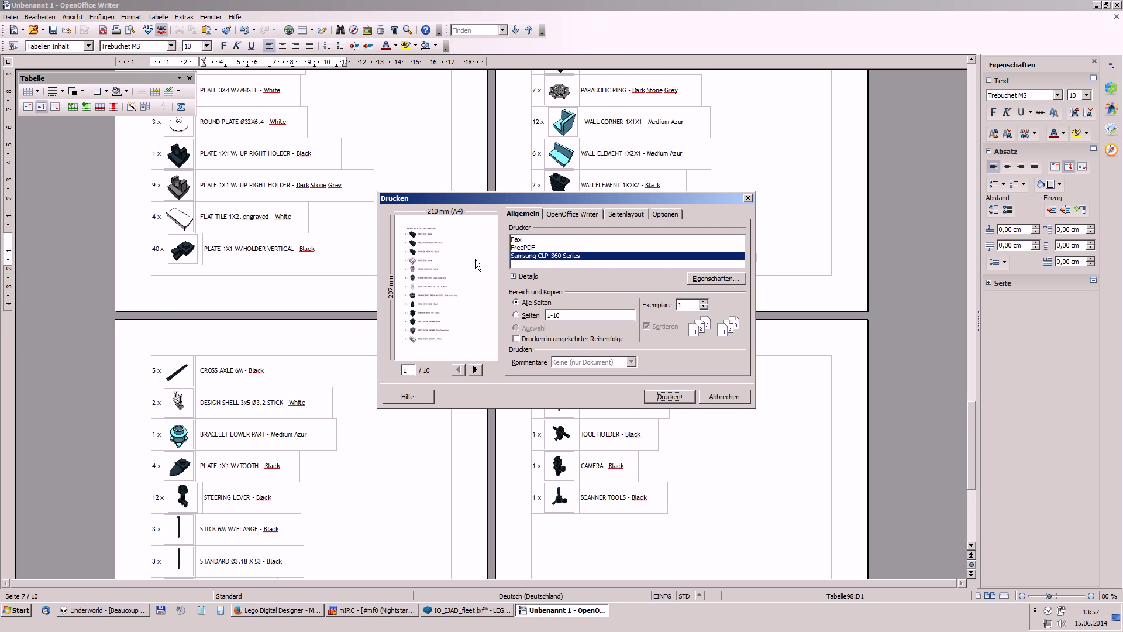
pyautogui.click(714, 280)
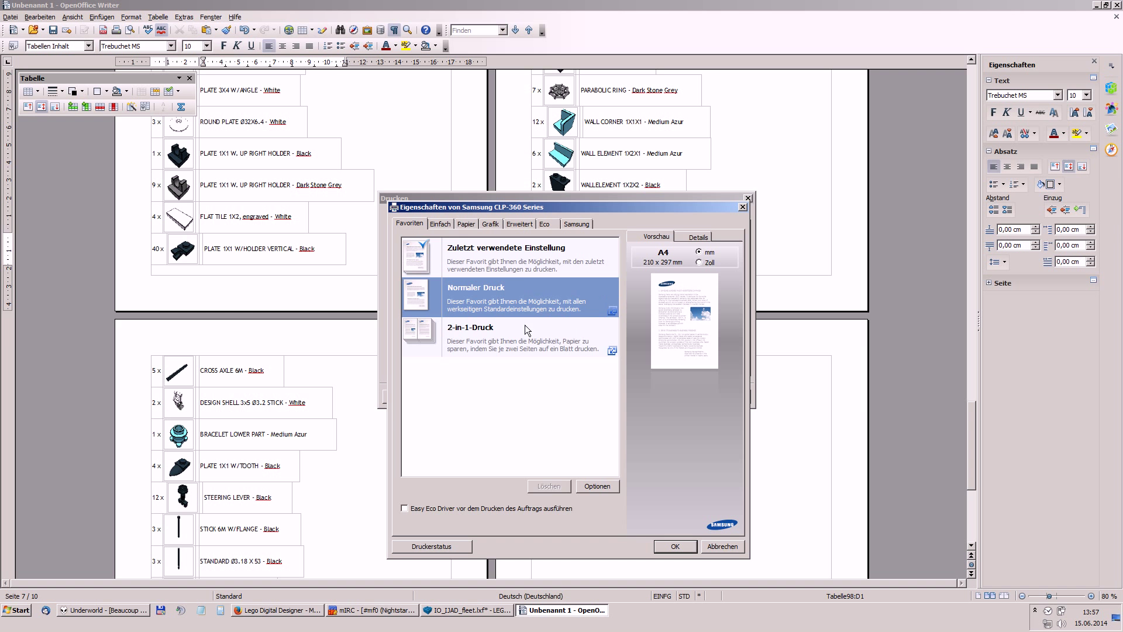
pyautogui.click(443, 226)
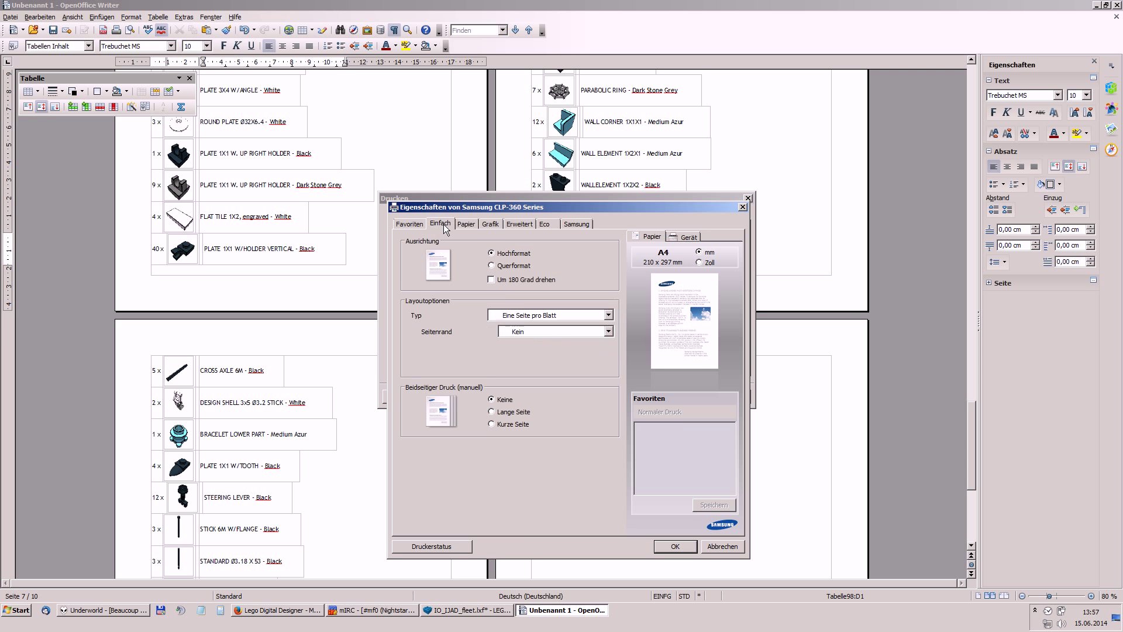
pyautogui.click(527, 315)
pyautogui.click(525, 330)
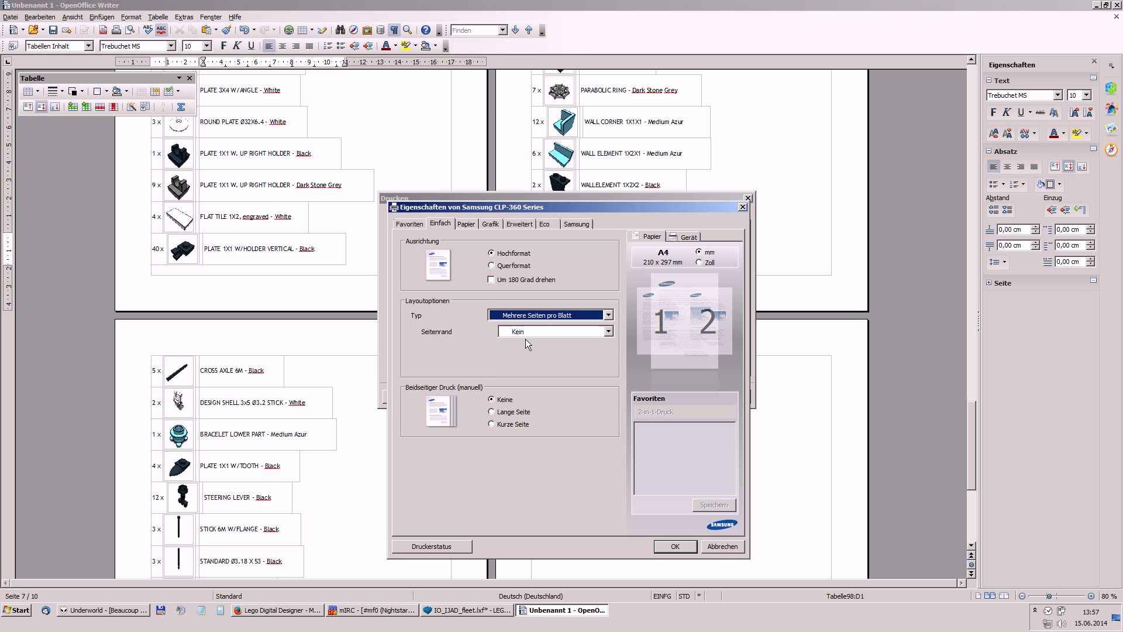
# - Set the print layout to 4 pages per sheet and print all pages of the parts list
pyautogui.click(518, 348)
pyautogui.click(517, 378)
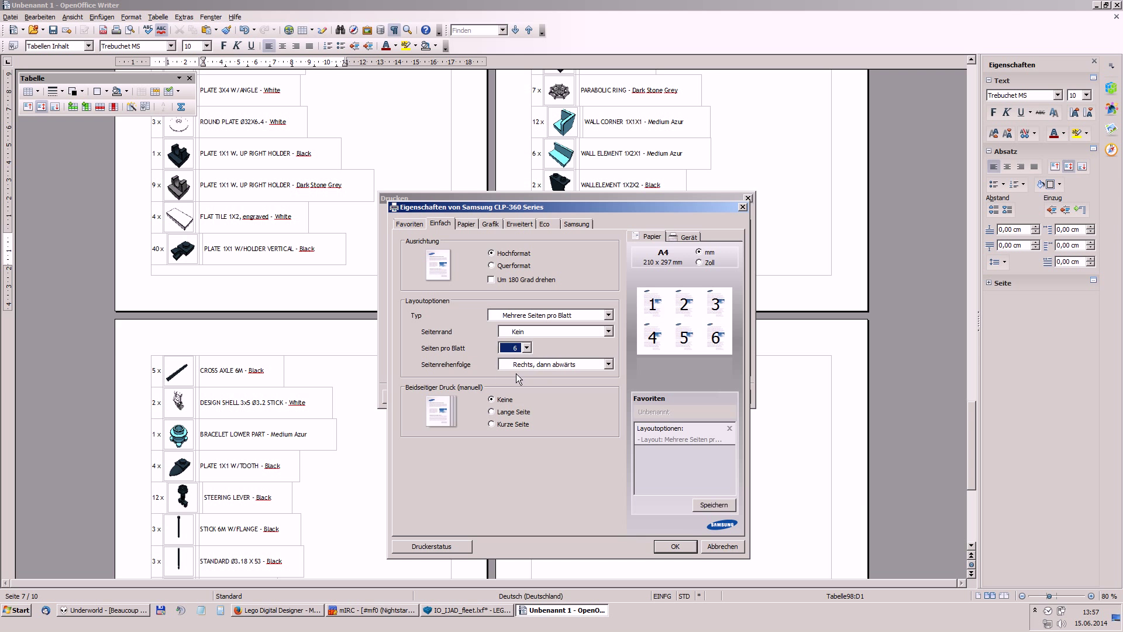
pyautogui.click(518, 347)
pyautogui.click(517, 369)
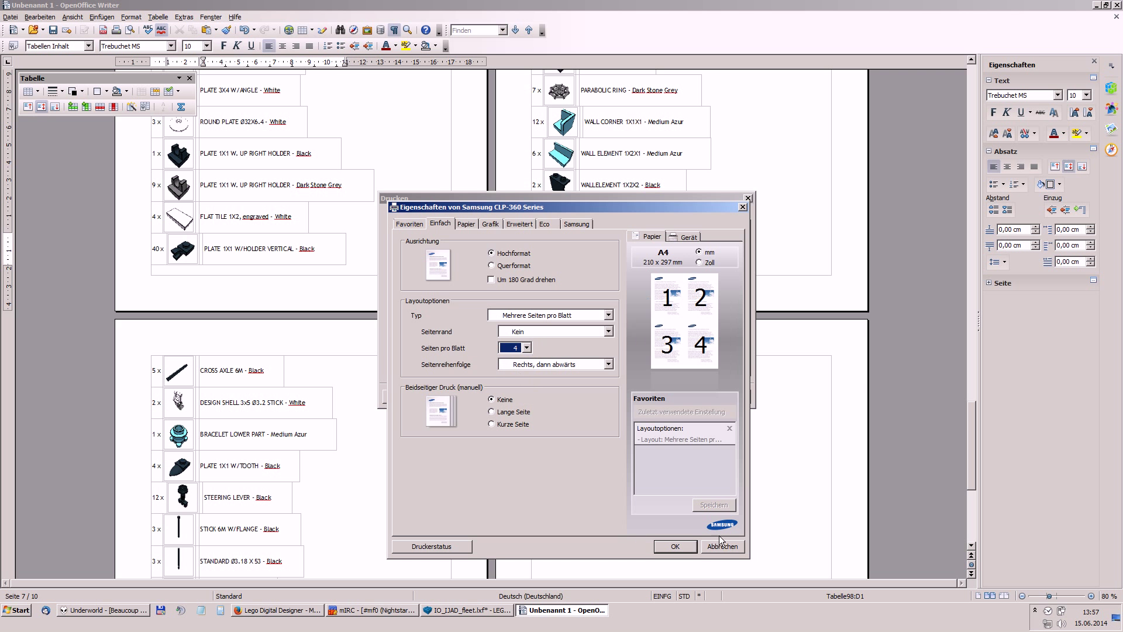
pyautogui.click(675, 547)
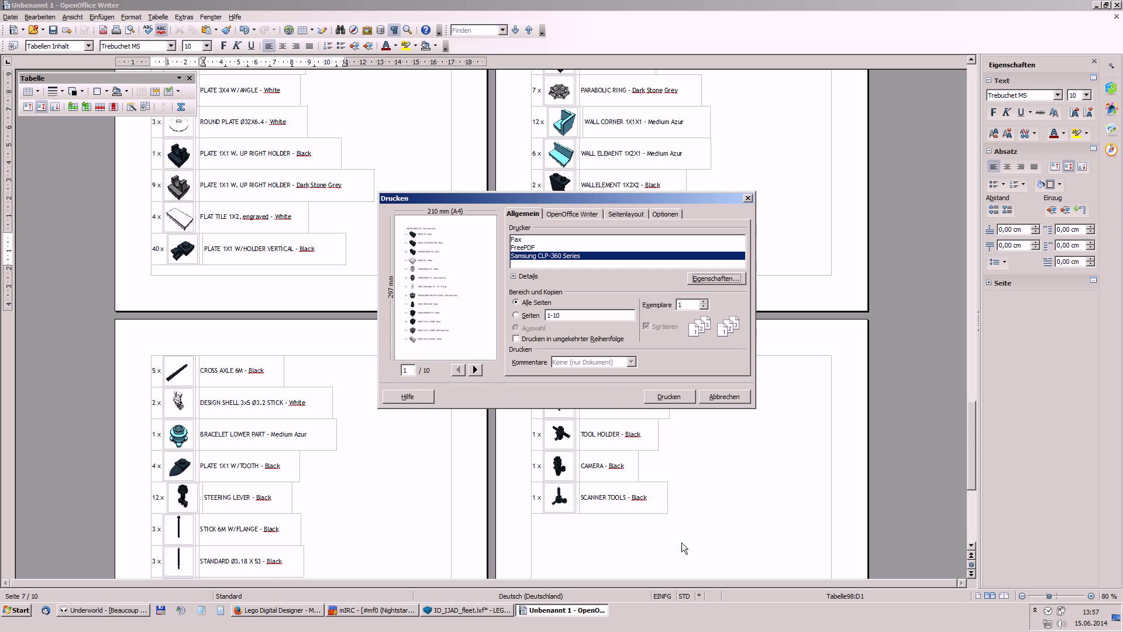
pyautogui.click(668, 397)
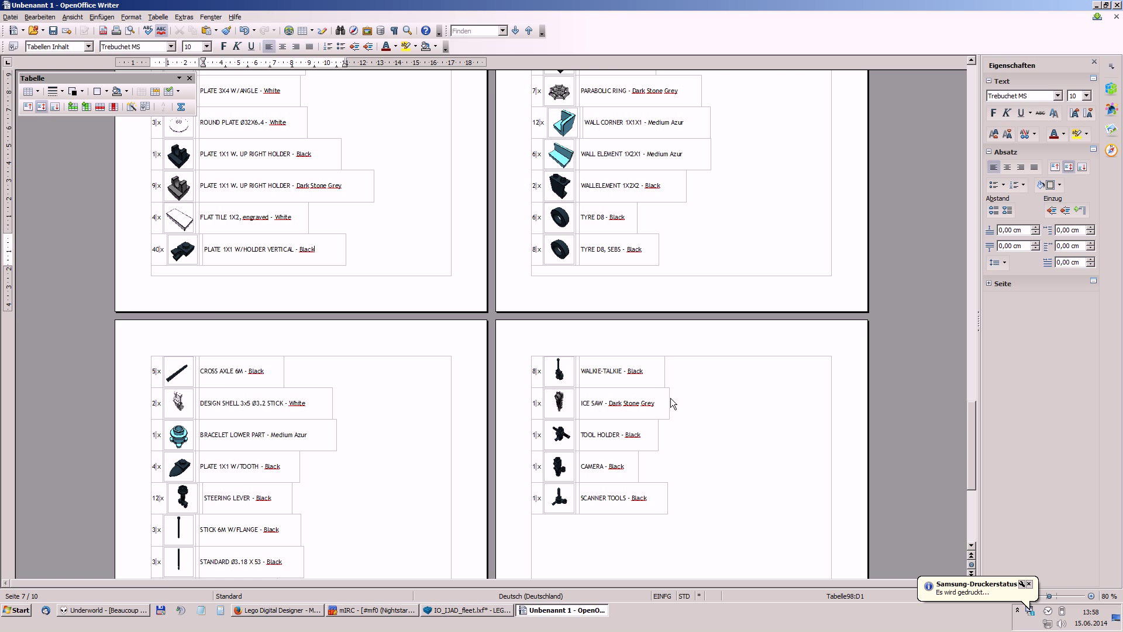
# - Switch to the BrickLink page in Firefox and open the catalog's category tree for parts
pyautogui.click(278, 610)
pyautogui.click(276, 7)
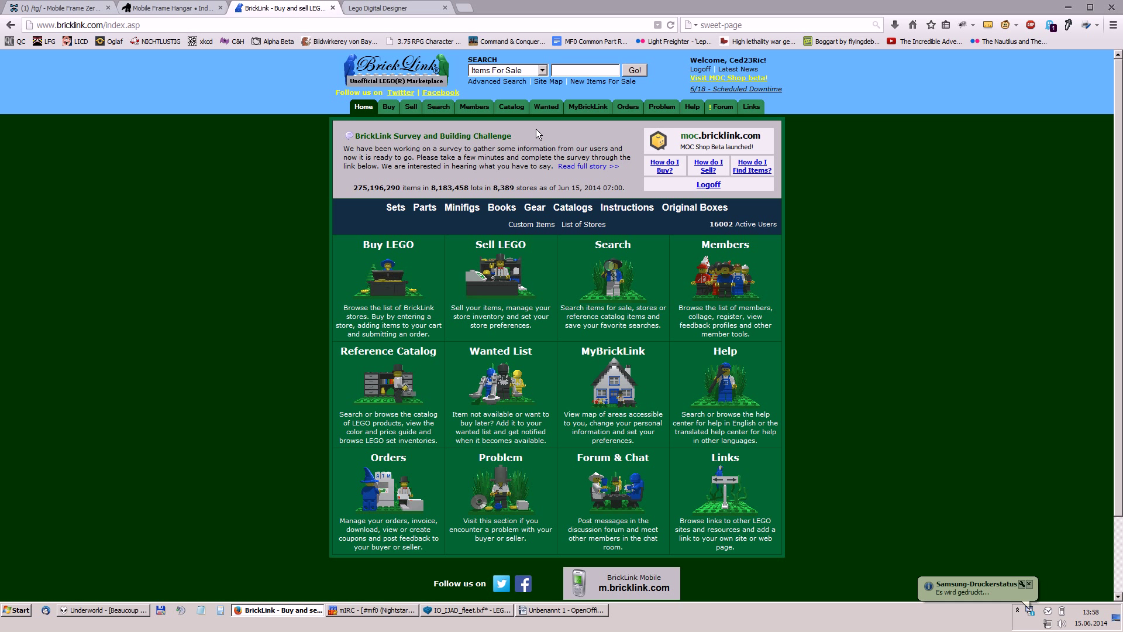
pyautogui.click(514, 108)
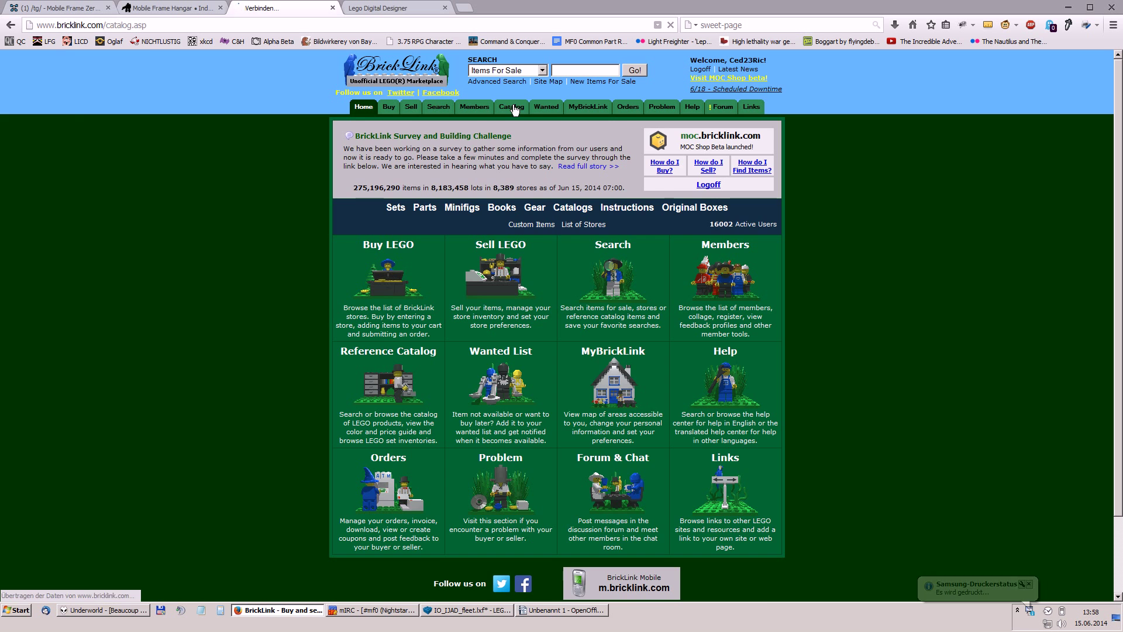
pyautogui.click(487, 249)
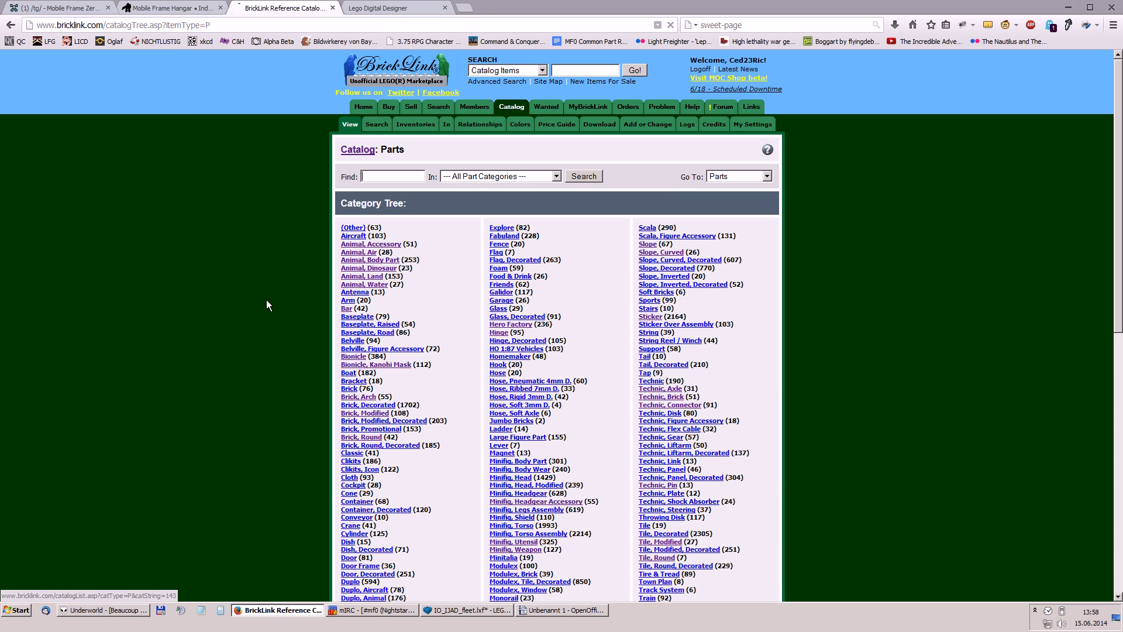
# - Open the "Brick, Modified" parts category in a new browser tab and switch to it
pyautogui.scroll(-2, 227, 285)
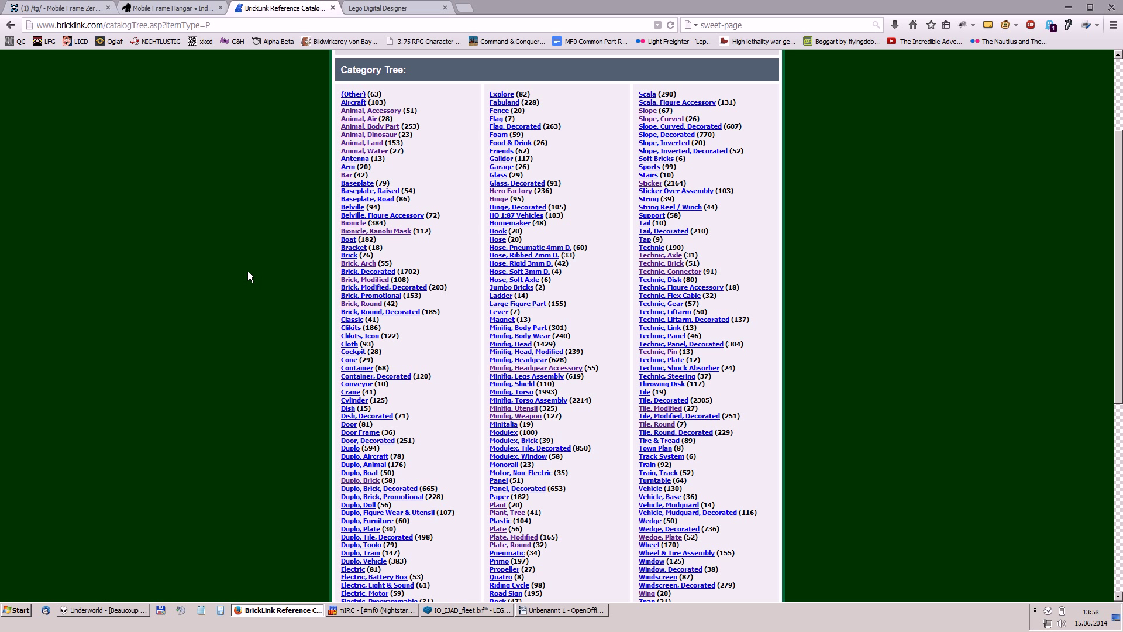
pyautogui.middleClick(345, 281)
pyautogui.hotkey('ctrl', 'Tab')
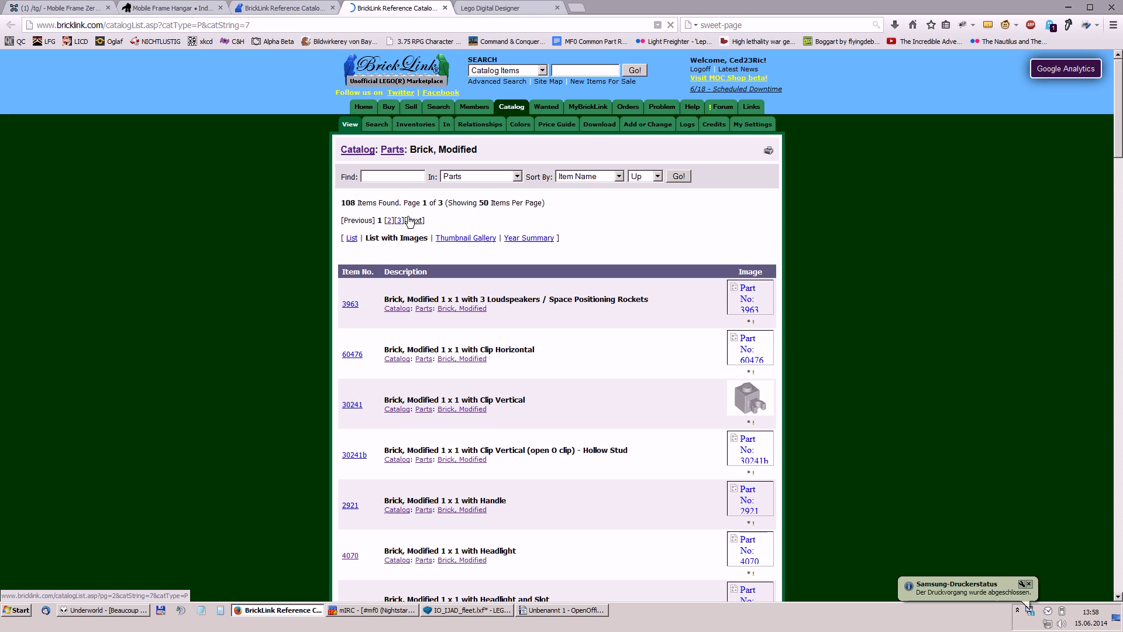
# - Search the "Brick, Modified" category for 1x2 and look through the matching parts
pyautogui.click(385, 177)
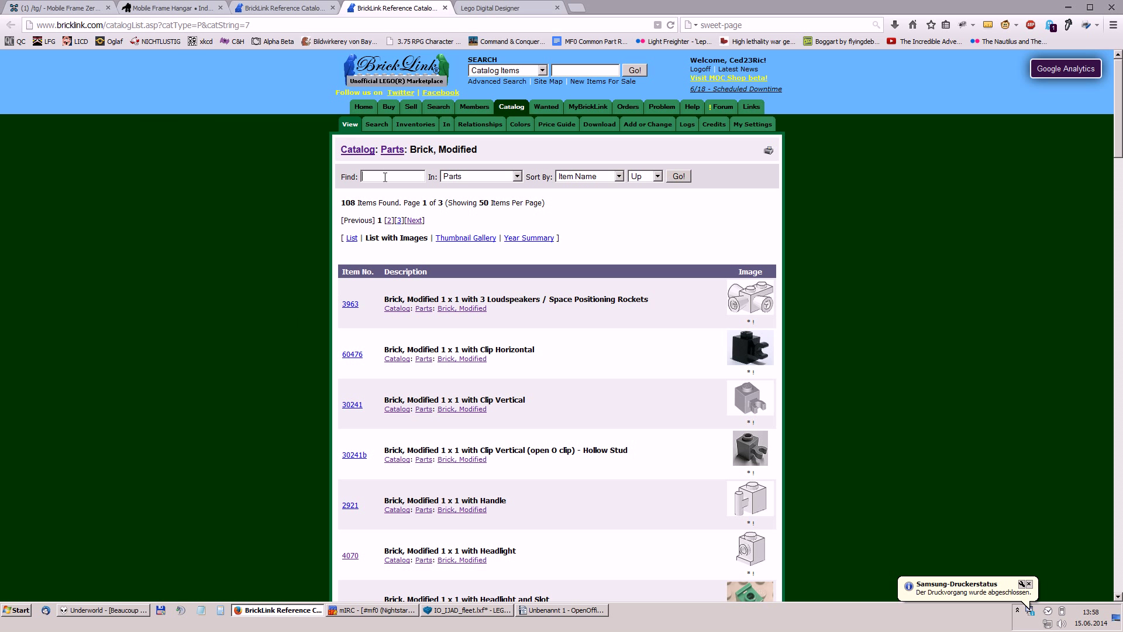
pyautogui.write('1x2')
pyautogui.press('Return')
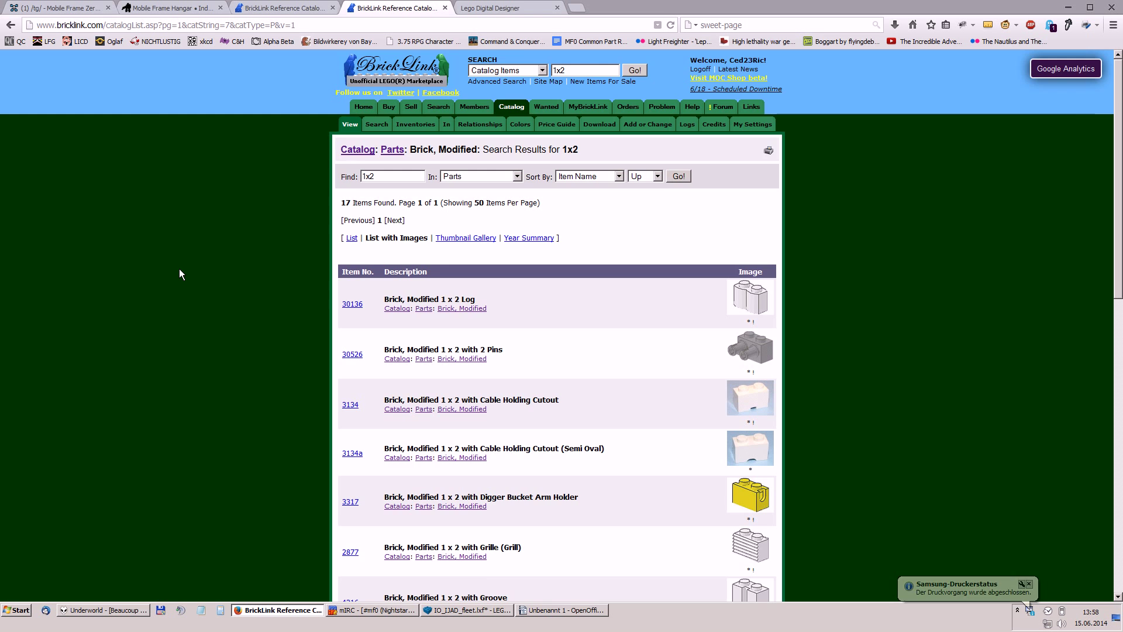
pyautogui.scroll(-2, 179, 268)
pyautogui.scroll(-2, 182, 274)
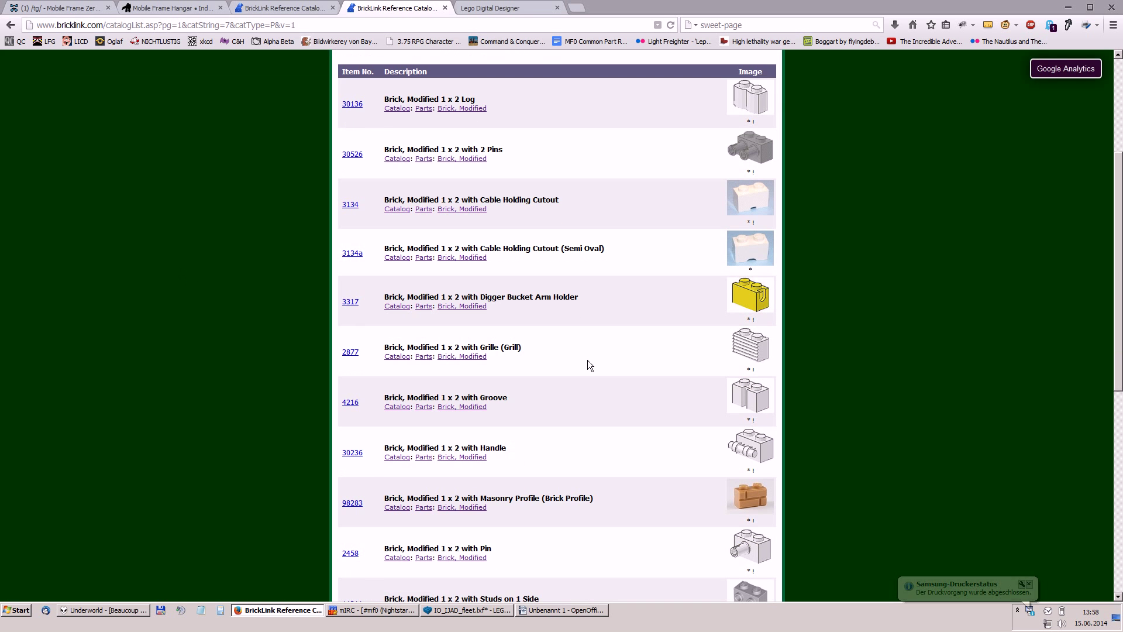
# - Open the wanted-list form for grille brick 2877 in a new tab and assign it to a new wanted list named "IJAD fleet"
pyautogui.middleClick(344, 358)
pyautogui.hotkey('ctrl', 'Tab')
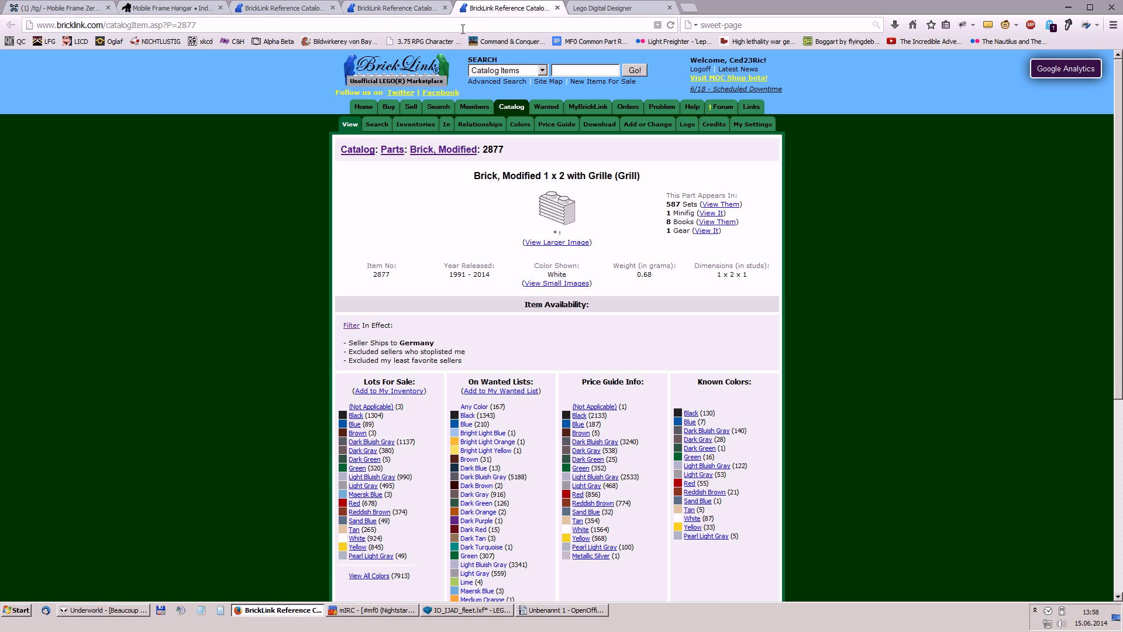
pyautogui.click(518, 391)
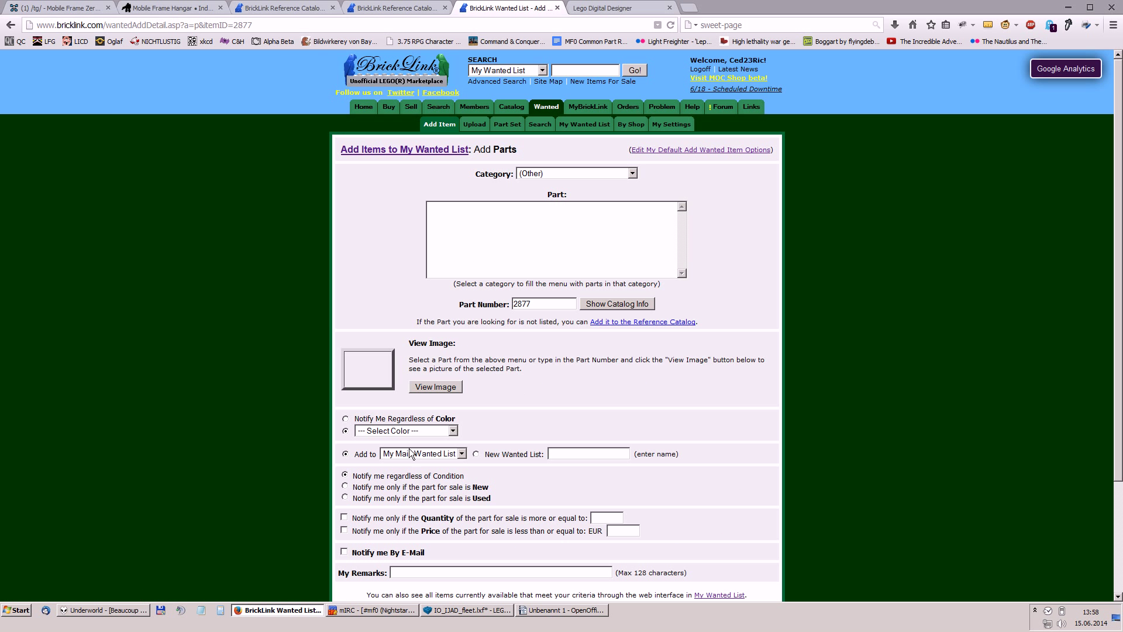
pyautogui.click(476, 454)
pyautogui.click(576, 454)
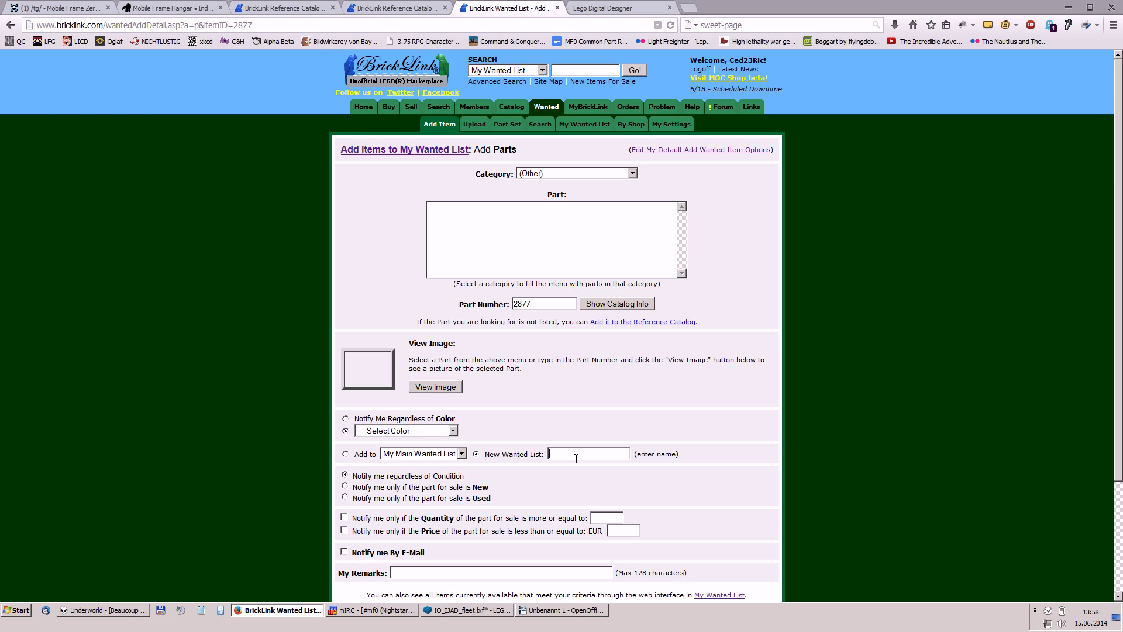
pyautogui.write('IJAD fleet')
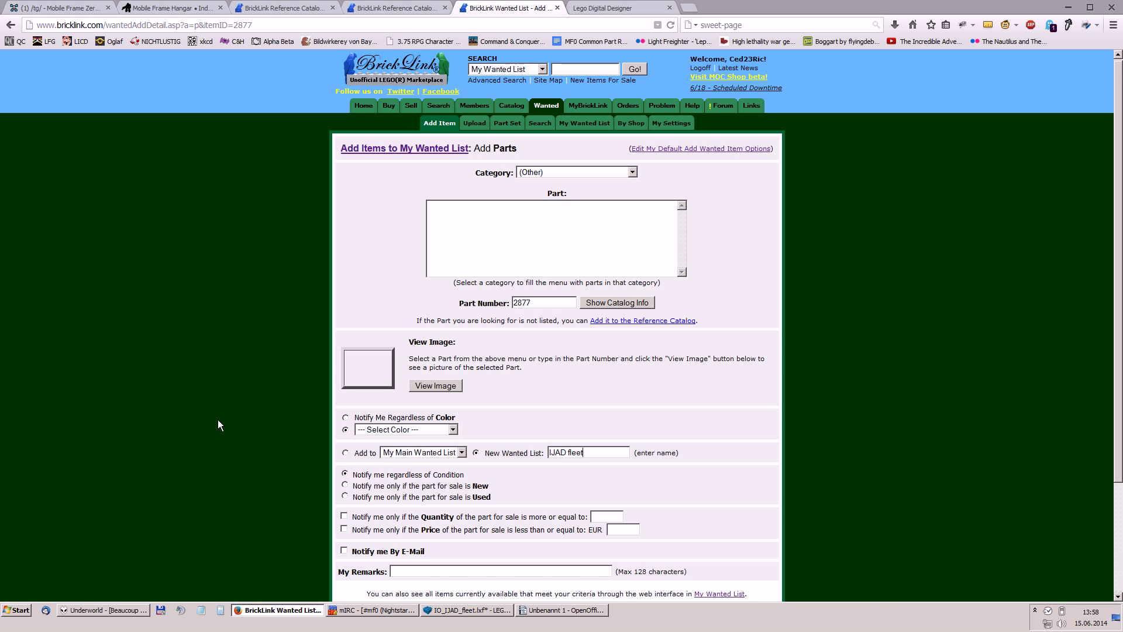
# - Set the grille brick's color to Dark Bluish Gray, add it to the wanted list, and close its form and category tabs
pyautogui.scroll(-2, 217, 419)
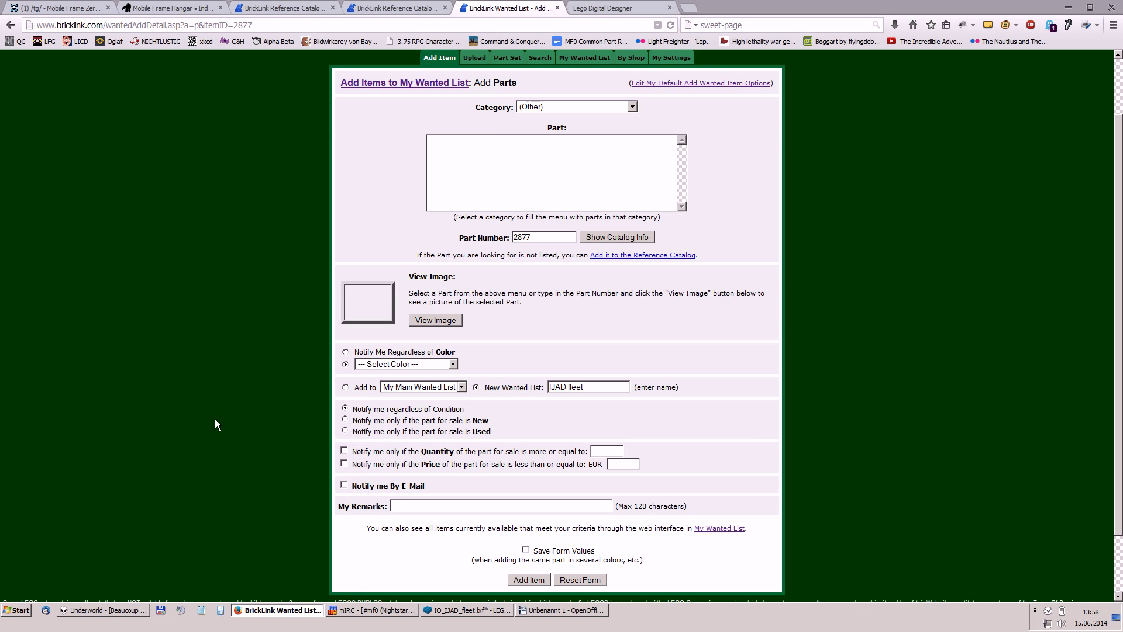
pyautogui.click(413, 365)
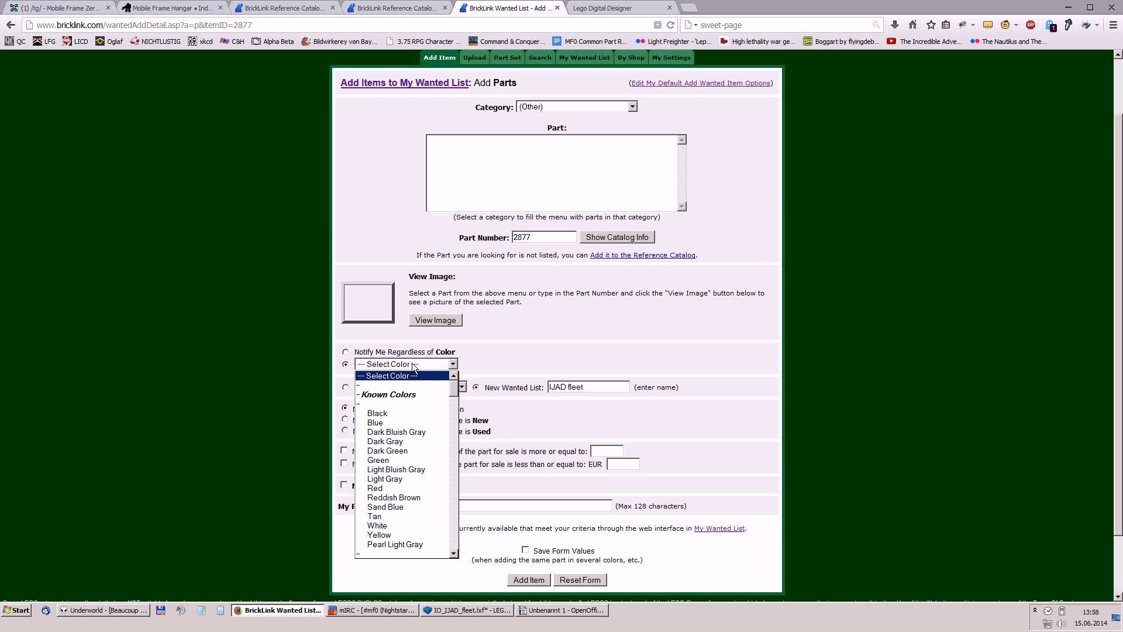
pyautogui.click(404, 431)
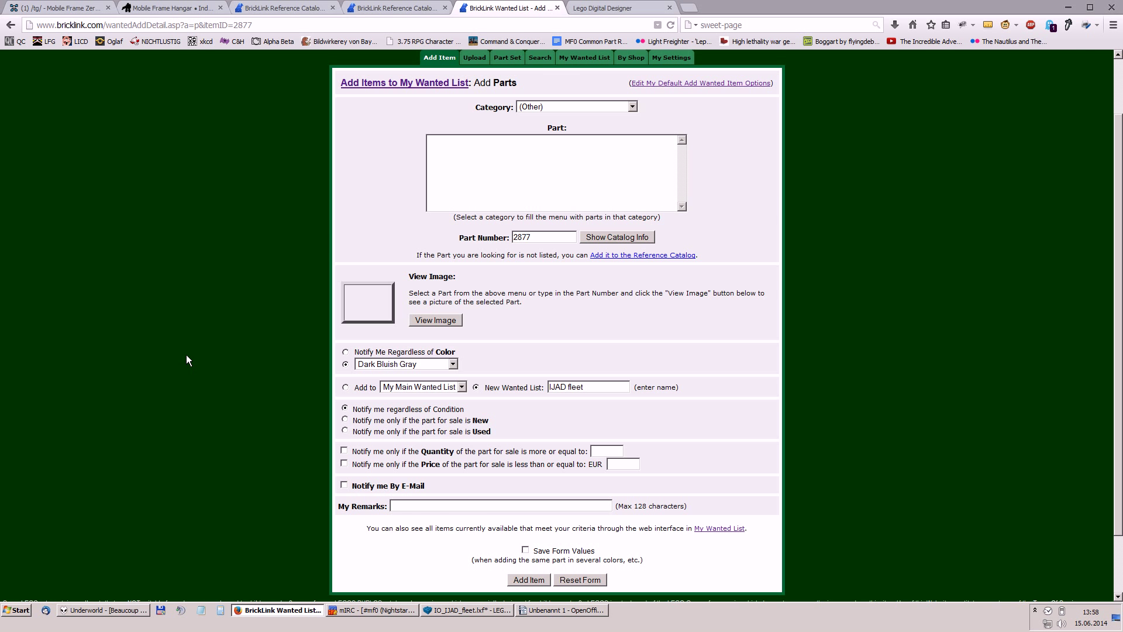
pyautogui.scroll(-2, 192, 360)
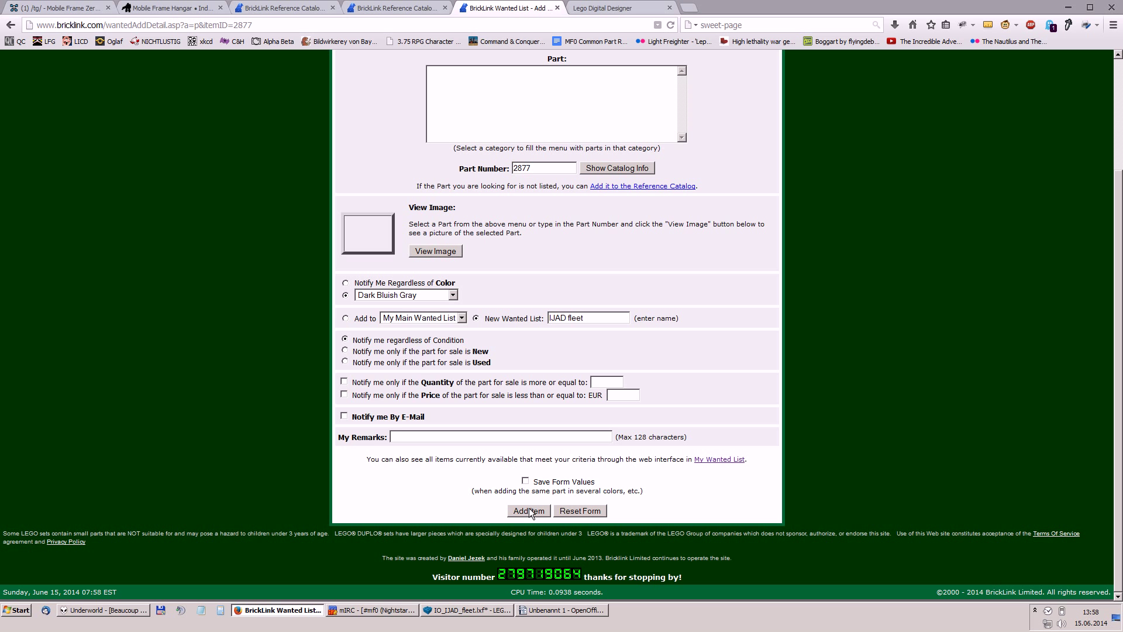
pyautogui.click(433, 295)
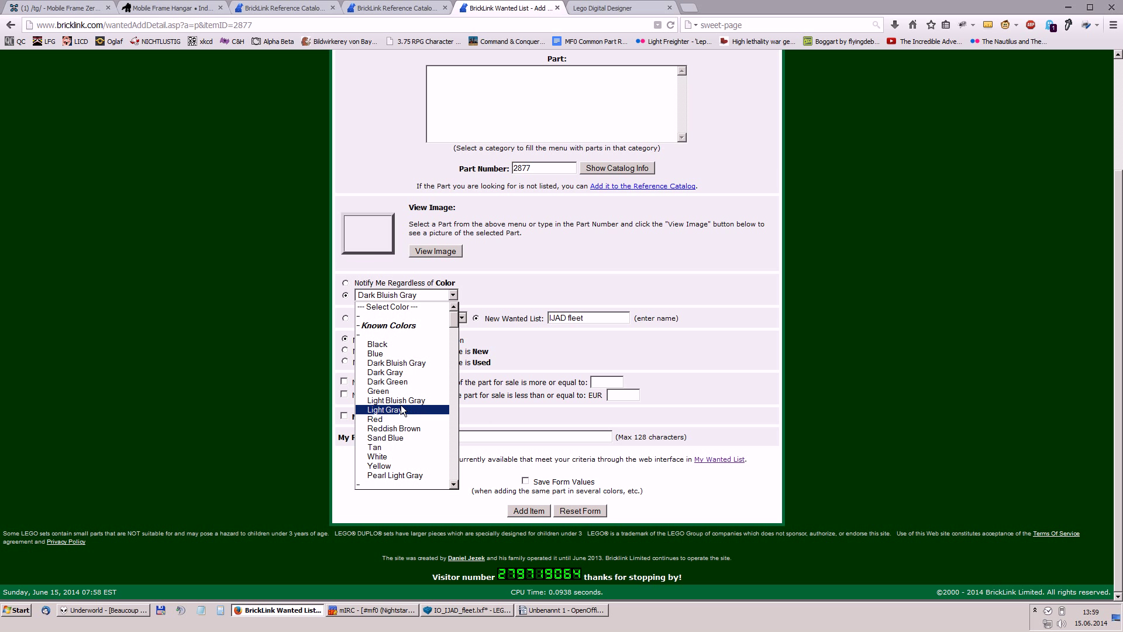
pyautogui.click(407, 360)
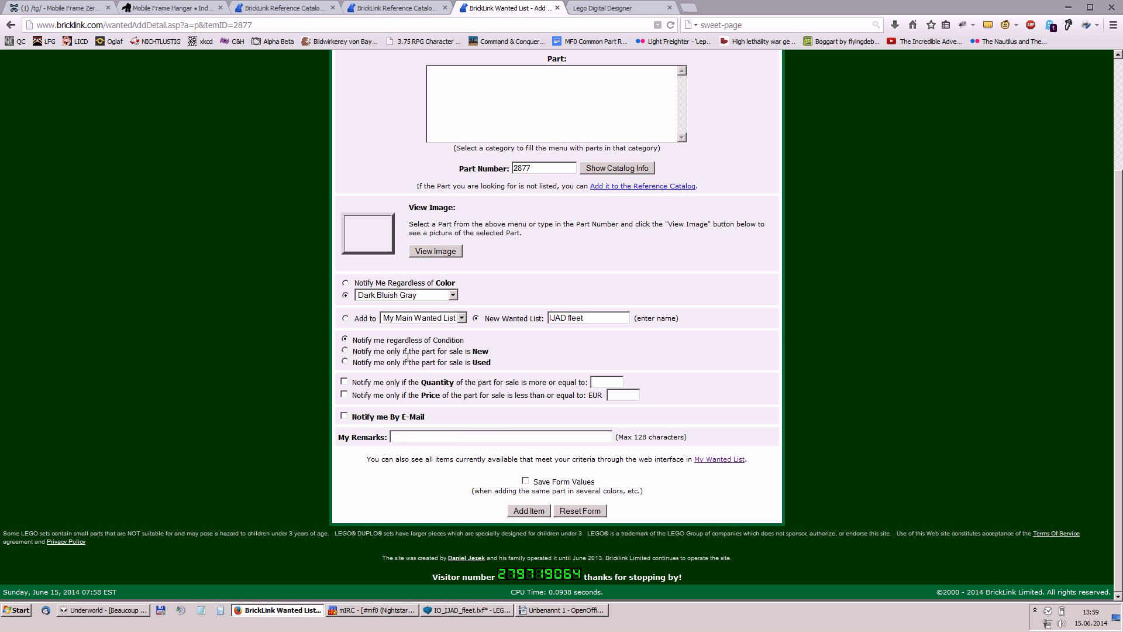
pyautogui.click(528, 511)
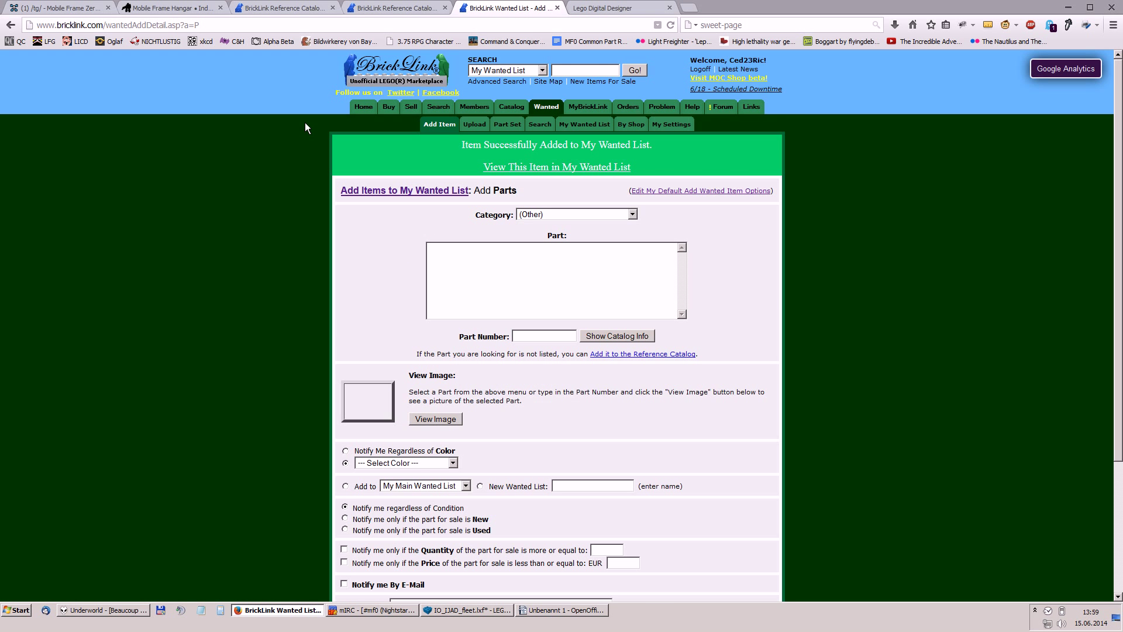
pyautogui.click(557, 7)
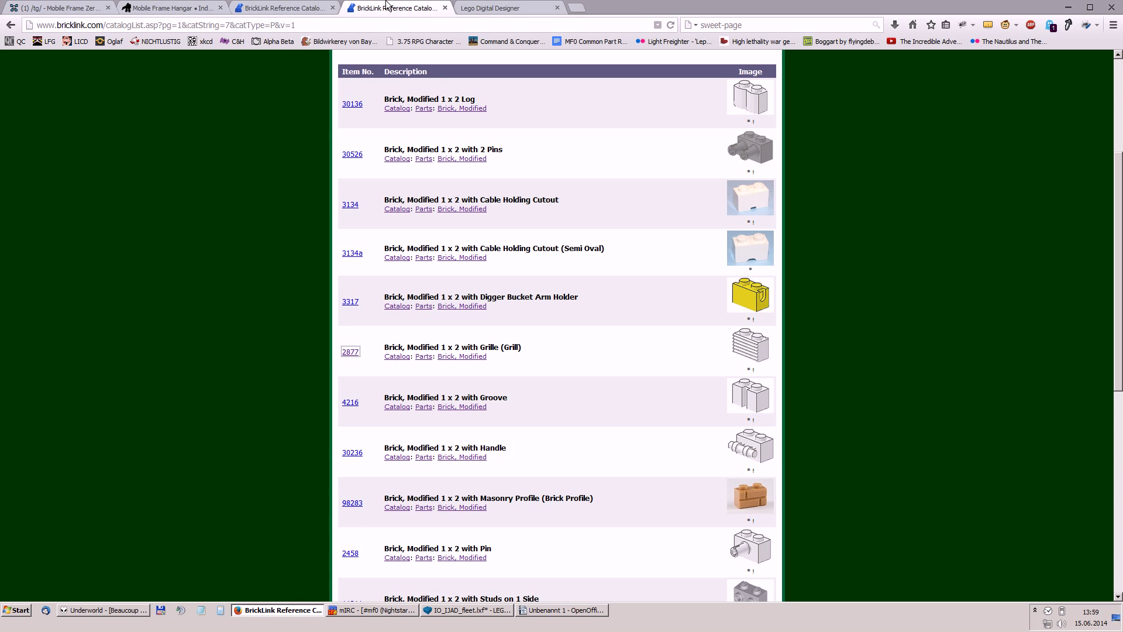
pyautogui.click(444, 7)
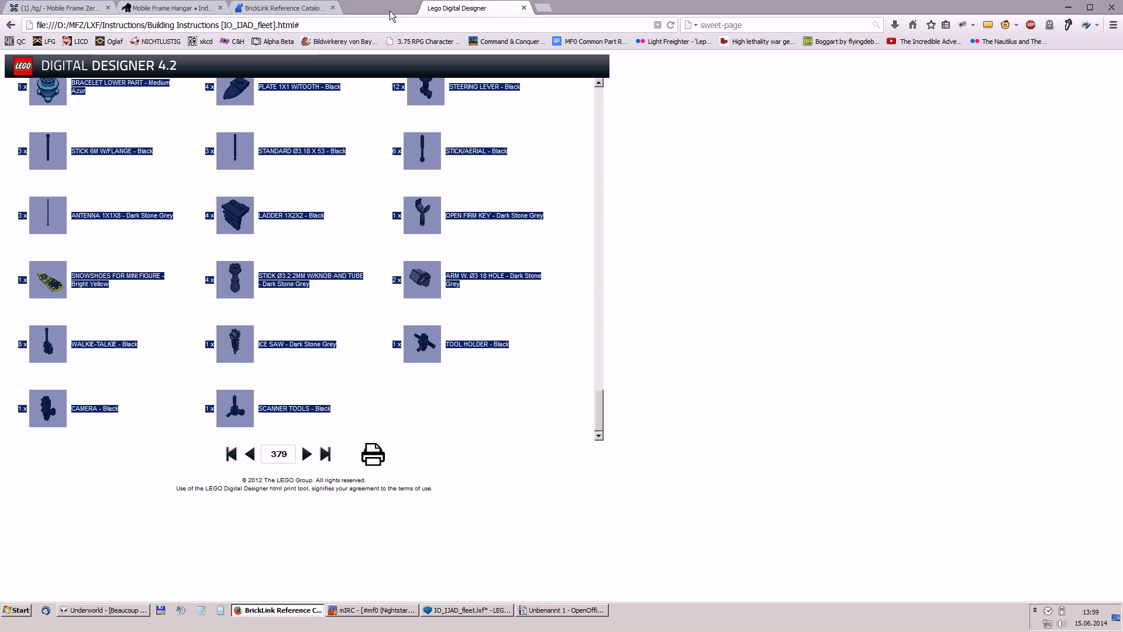
# - Return to the catalog's category tree, open the "Brick" category in a new tab, and search it for 1x2
pyautogui.click(308, 7)
pyautogui.click(202, 229)
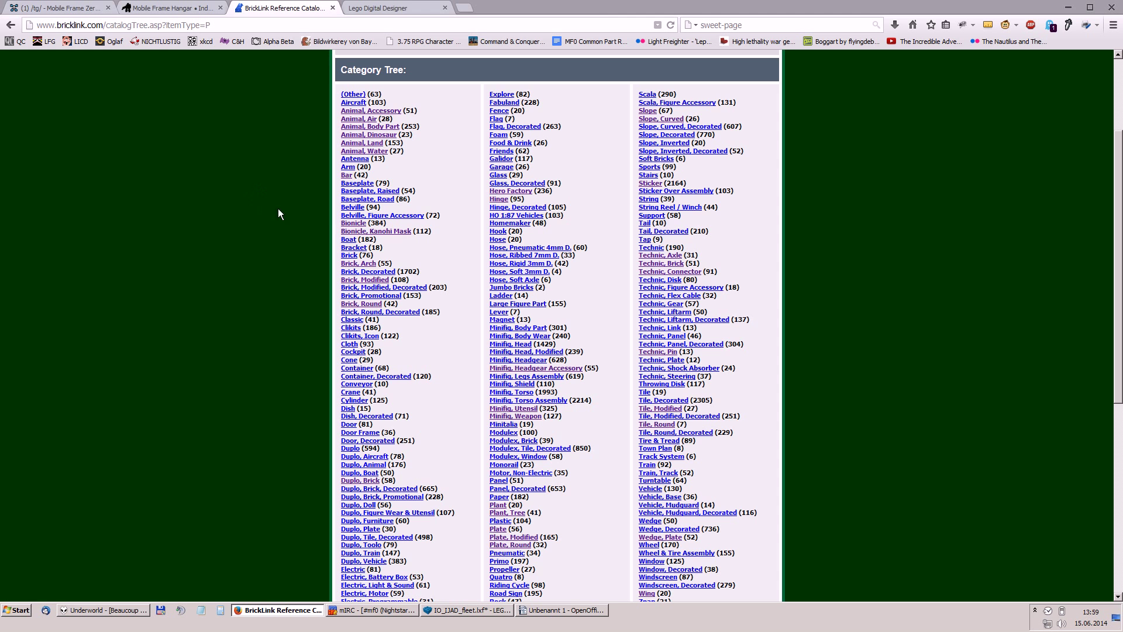
pyautogui.click(350, 256)
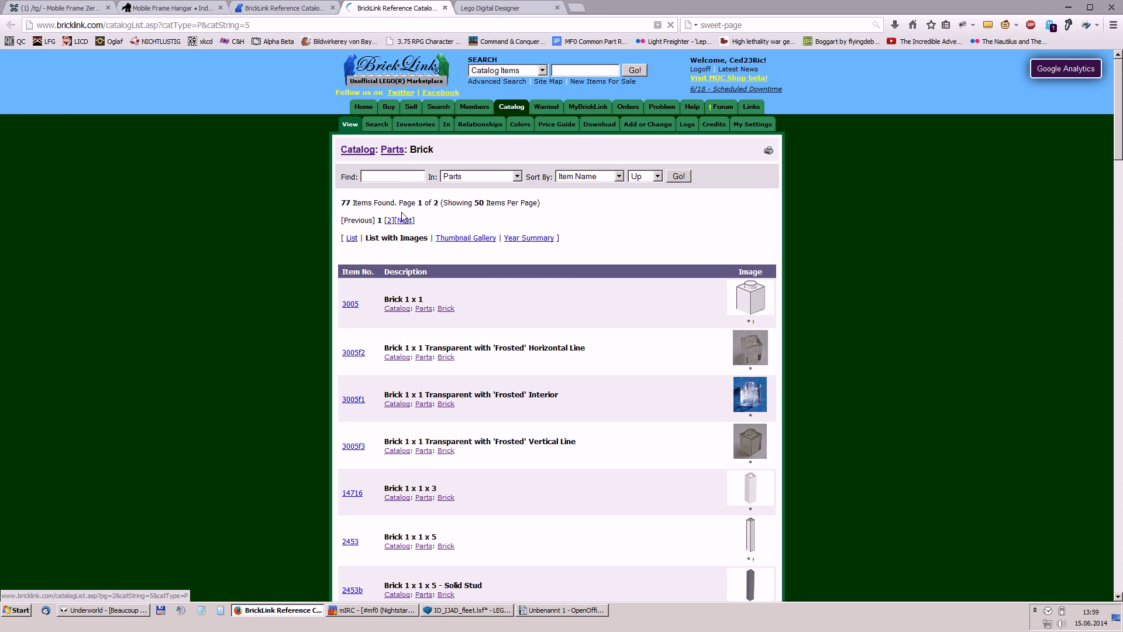
pyautogui.write('1x2')
pyautogui.press('Return')
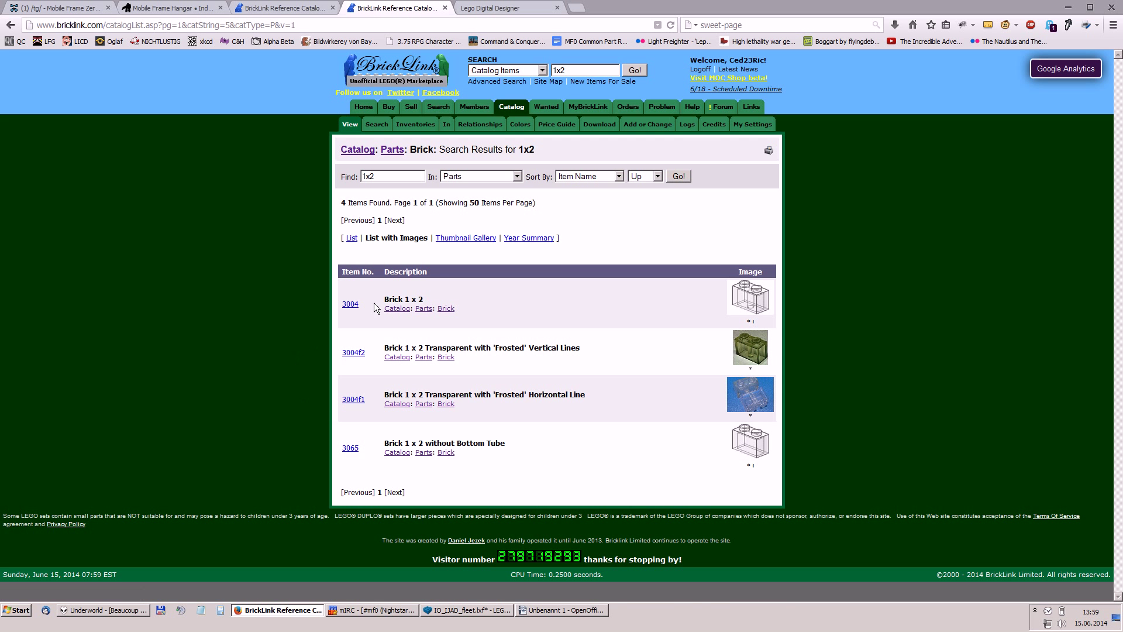
# - Add Brick 1 x 2 (3004) in Black to the IJAD fleet Wanted List and close its tab
pyautogui.click(349, 304)
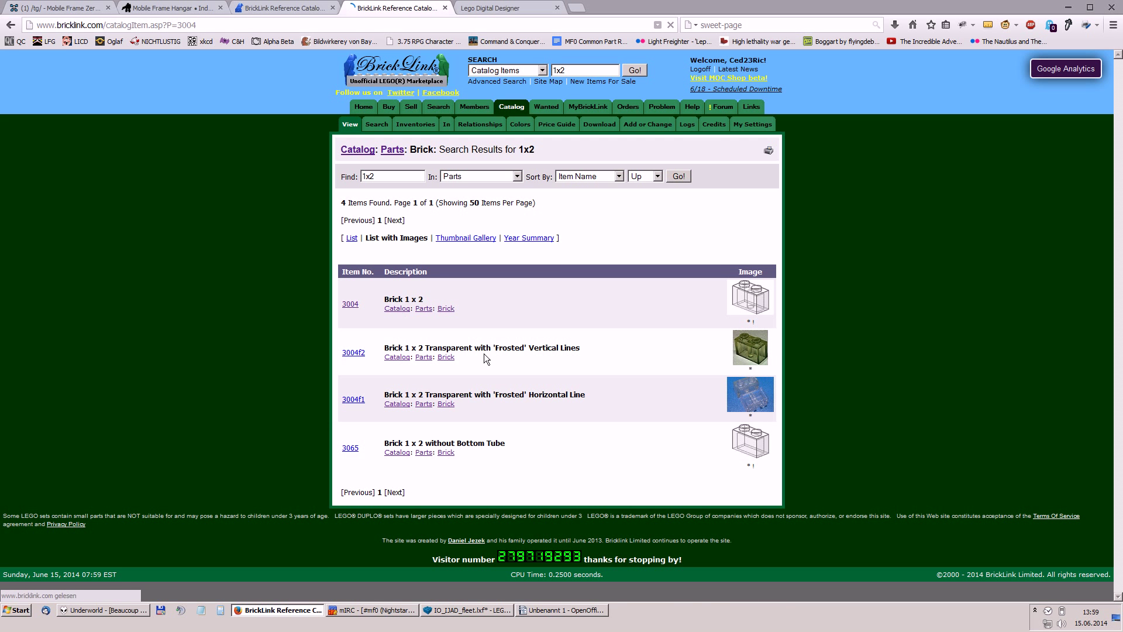
pyautogui.click(503, 391)
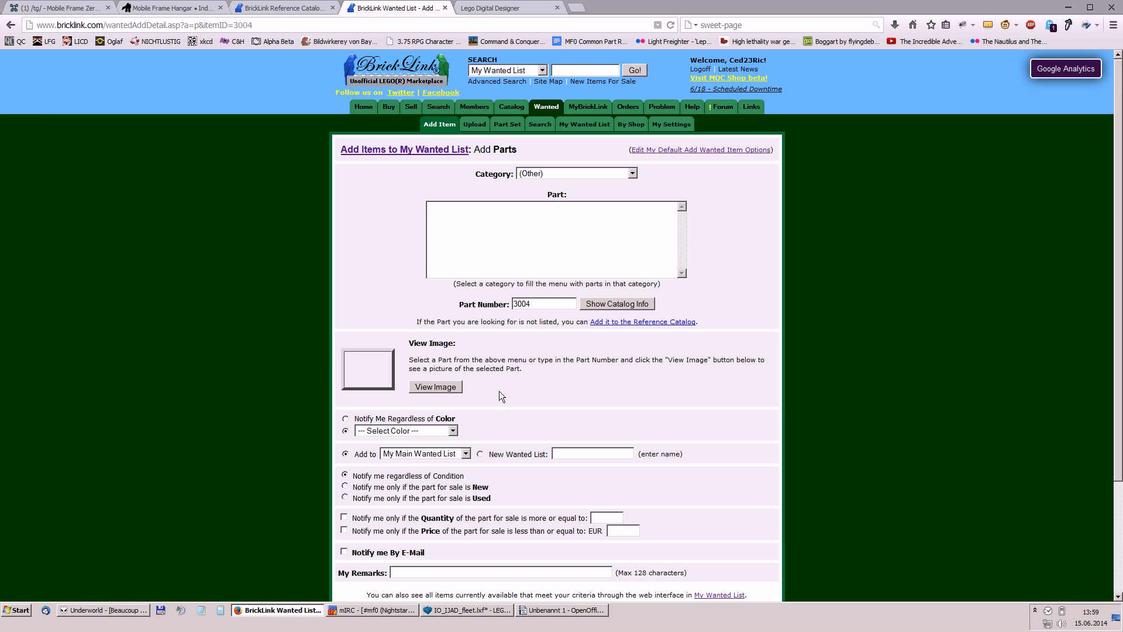
pyautogui.scroll(-4, 316, 432)
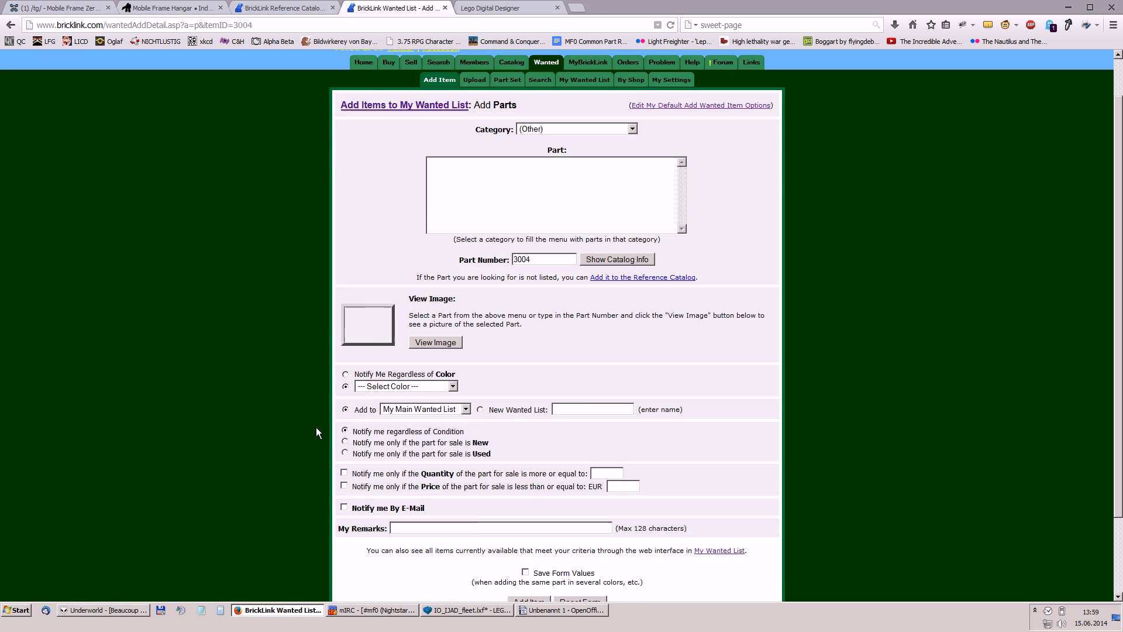
pyautogui.click(393, 296)
pyautogui.click(399, 346)
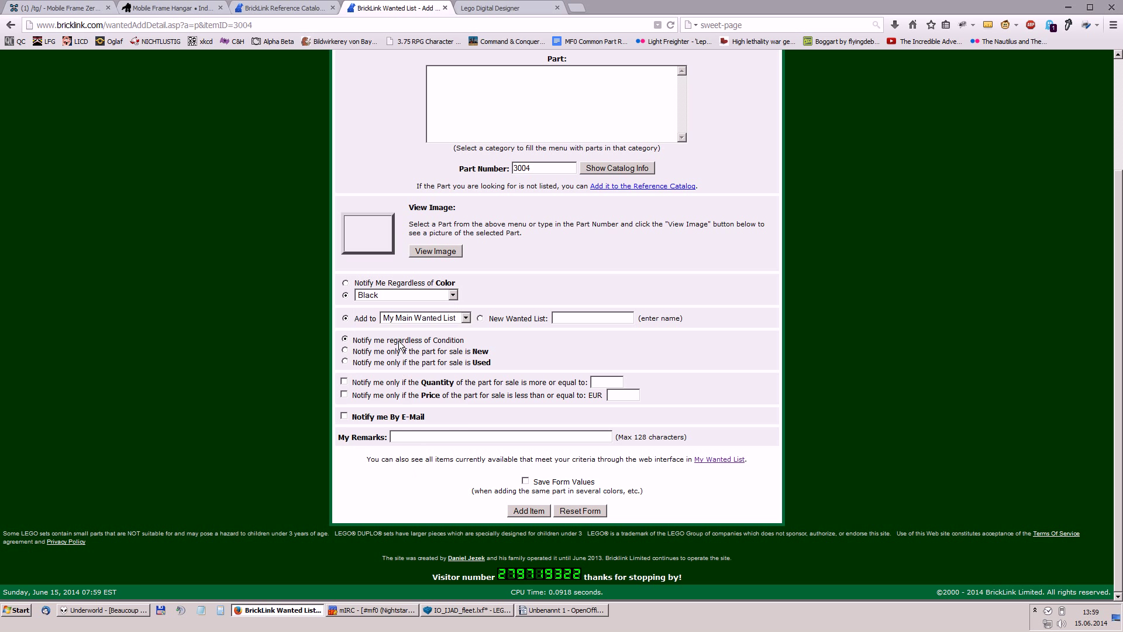
pyautogui.click(418, 319)
pyautogui.click(418, 335)
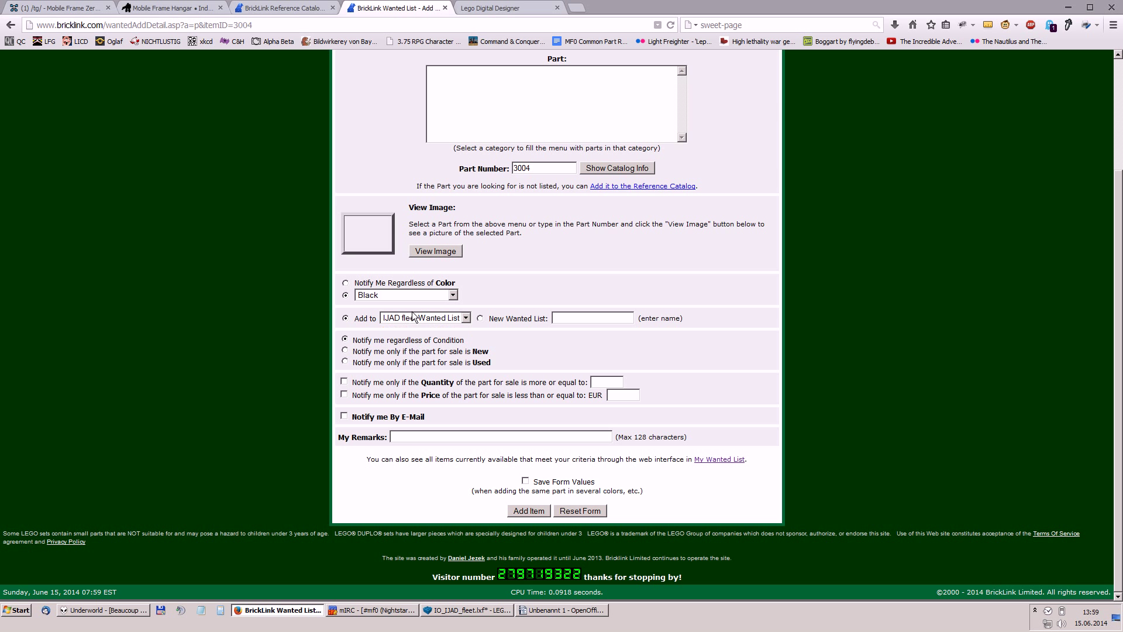
pyautogui.click(534, 510)
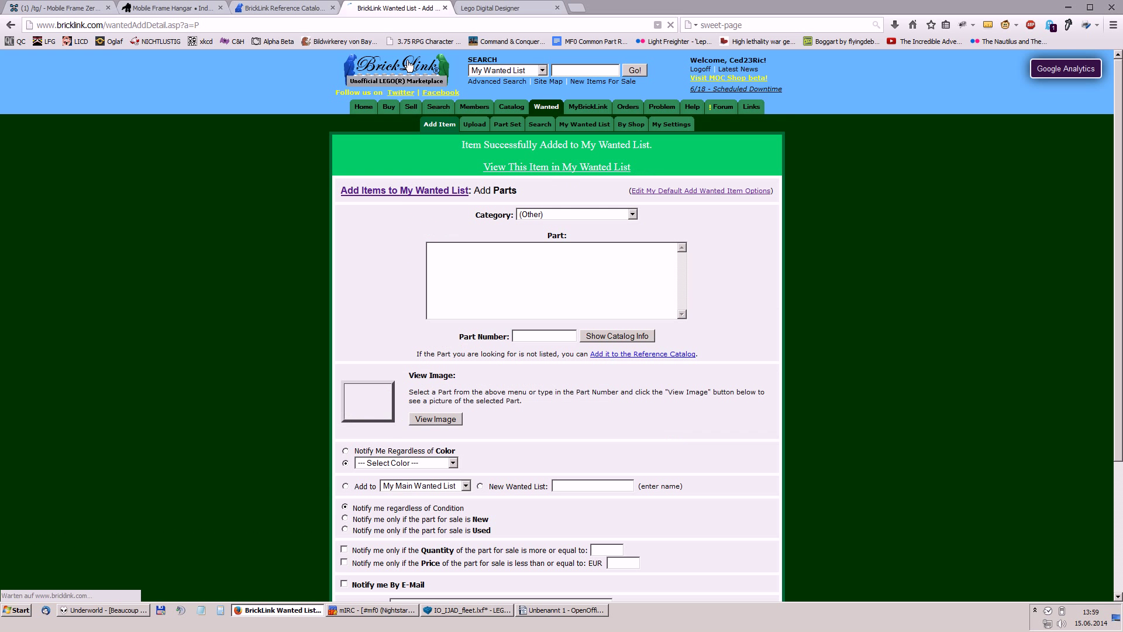
pyautogui.click(445, 7)
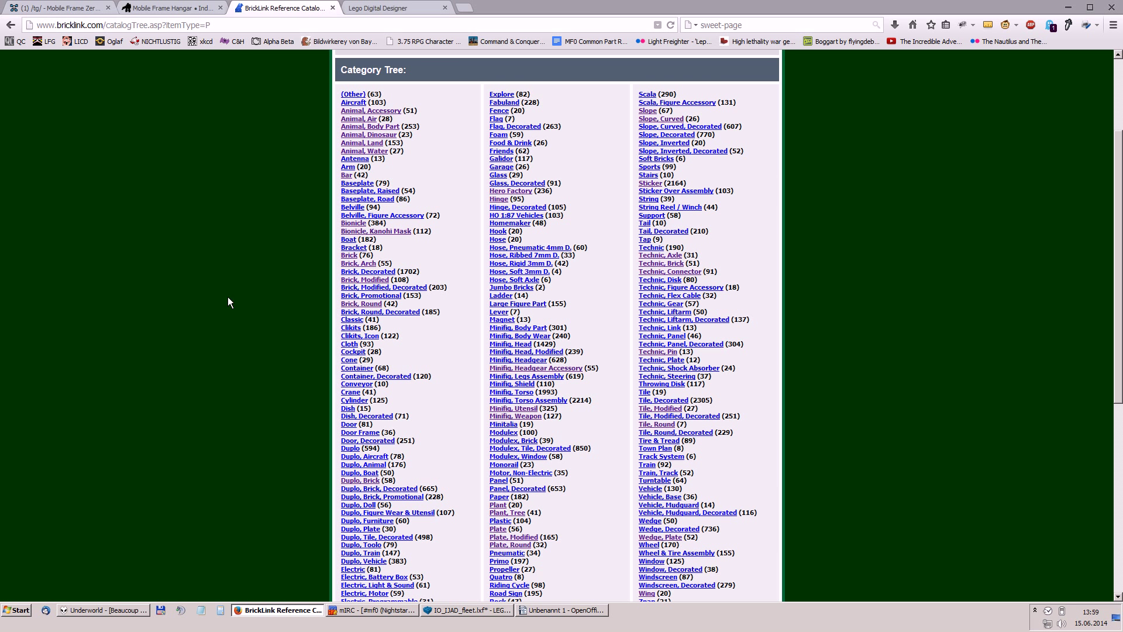
# - Open the "Brick, Modified" category from the category tree in a new tab and search it for 1x2
pyautogui.click(397, 288)
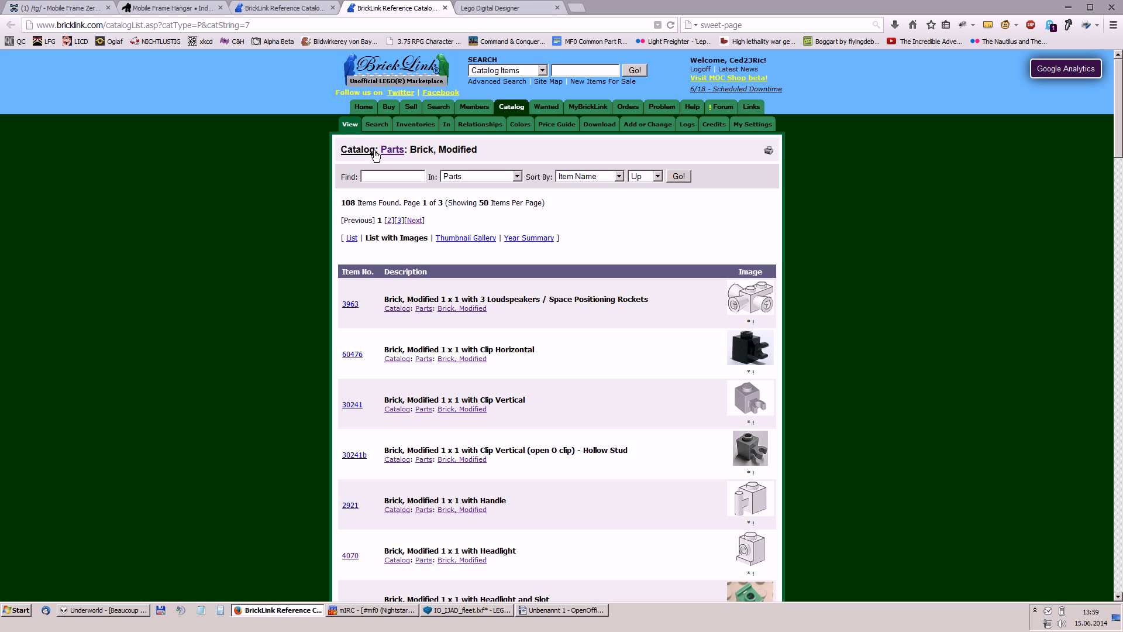
pyautogui.click(389, 174)
pyautogui.write('1x23')
pyautogui.press('Return')
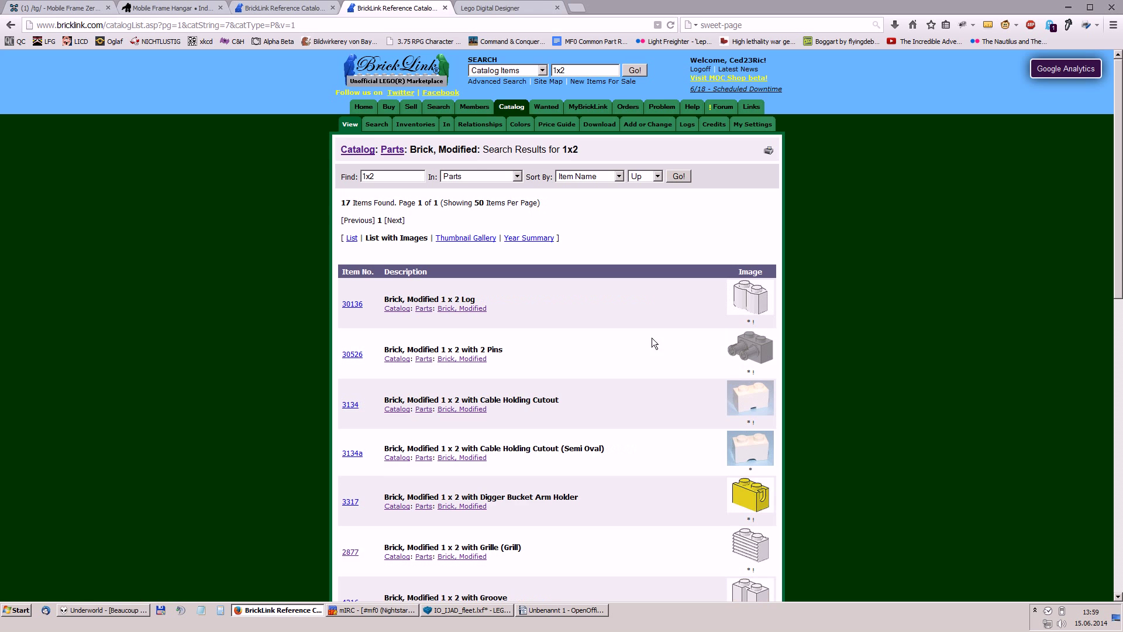
# - Add Brick, Modified 1 x 2 Log (30136) in Black to the IJAD fleet Wanted List and close its tab
pyautogui.click(352, 304)
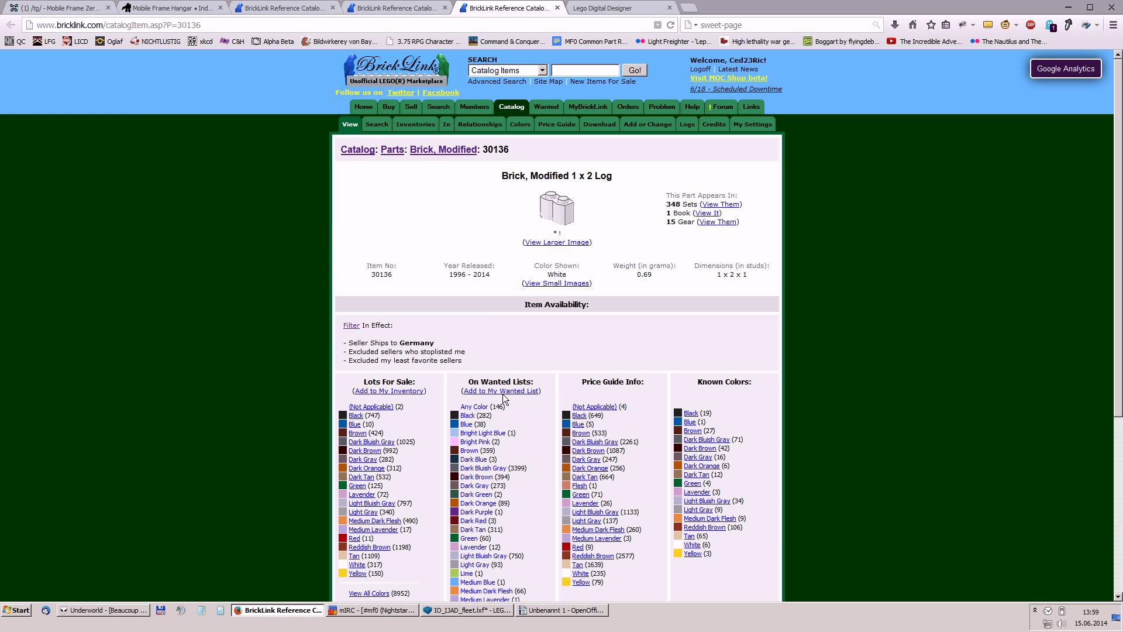
pyautogui.click(502, 391)
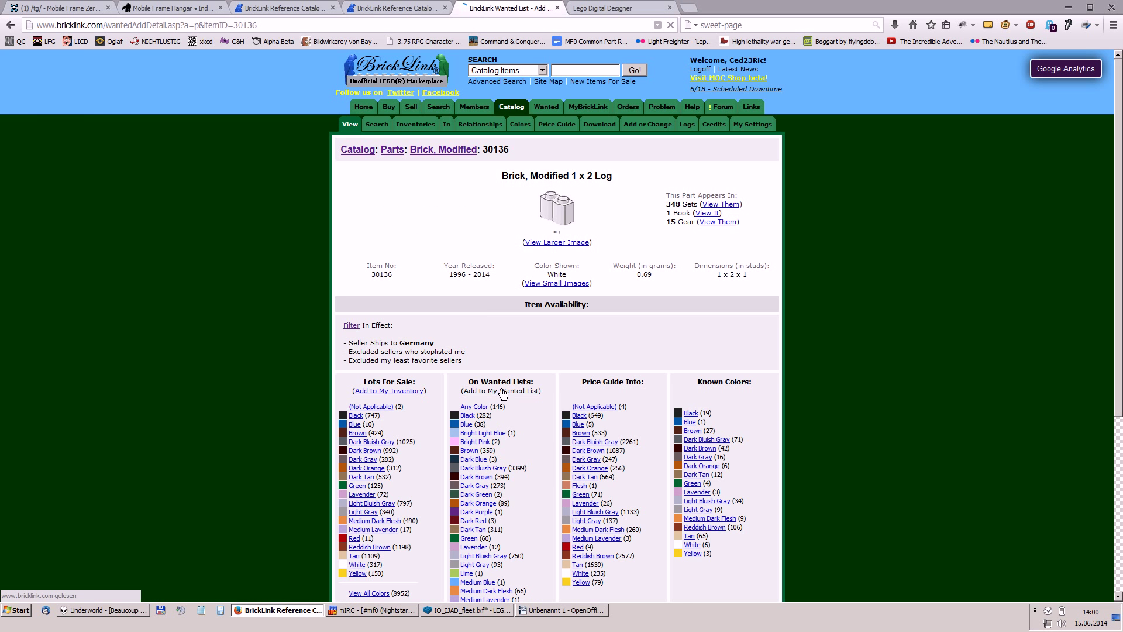
pyautogui.click(414, 431)
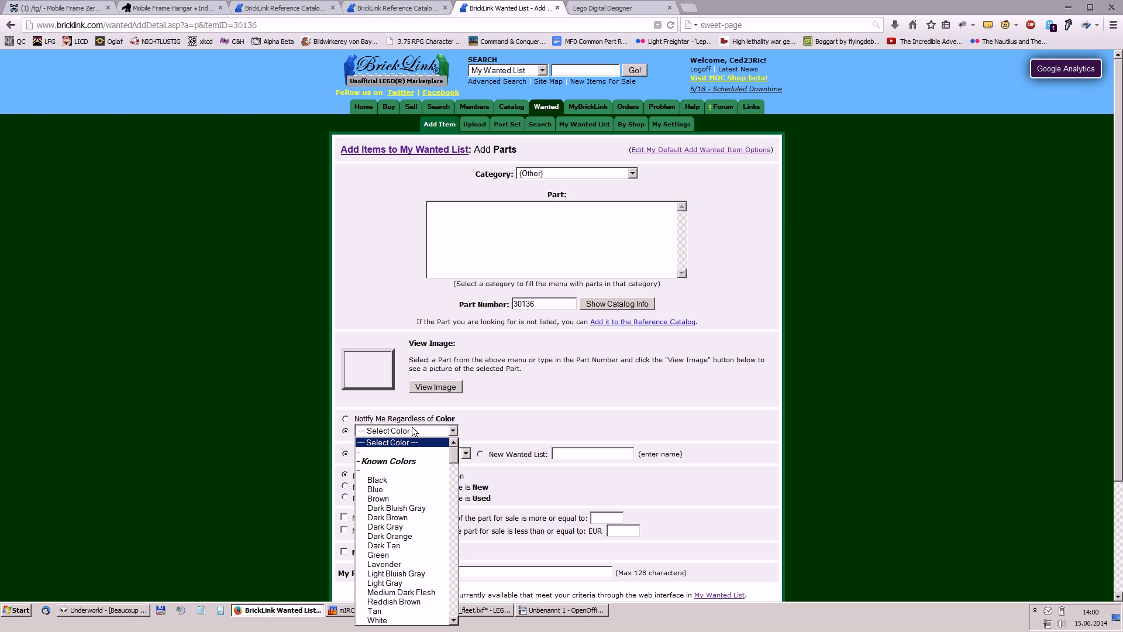
pyautogui.click(404, 479)
pyautogui.click(409, 457)
pyautogui.click(415, 472)
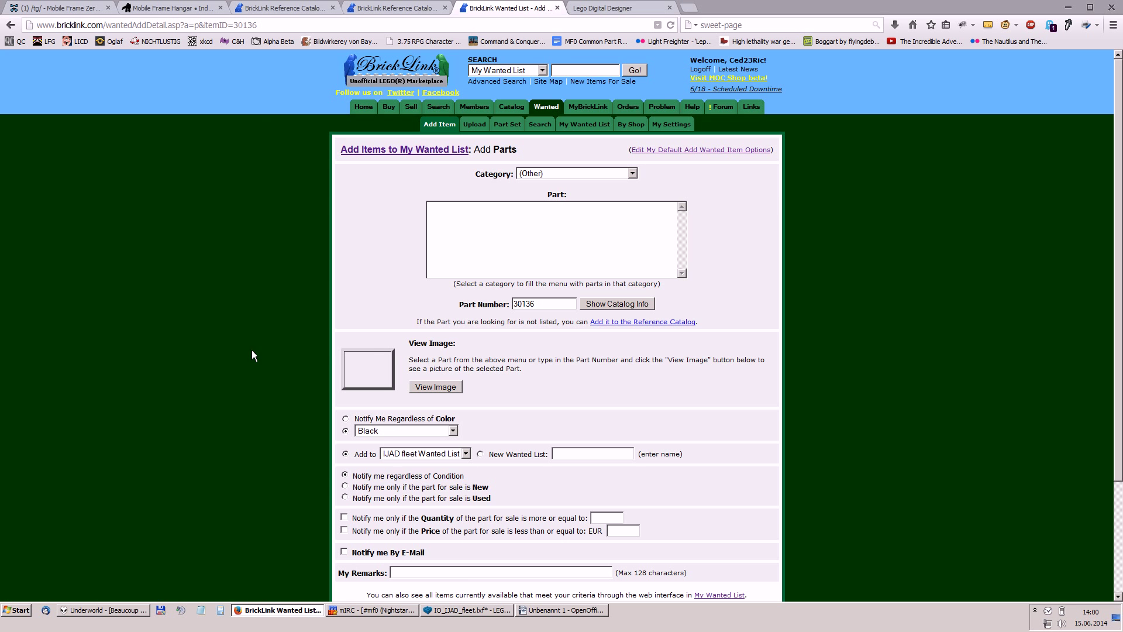
pyautogui.scroll(-4, 234, 468)
pyautogui.click(526, 511)
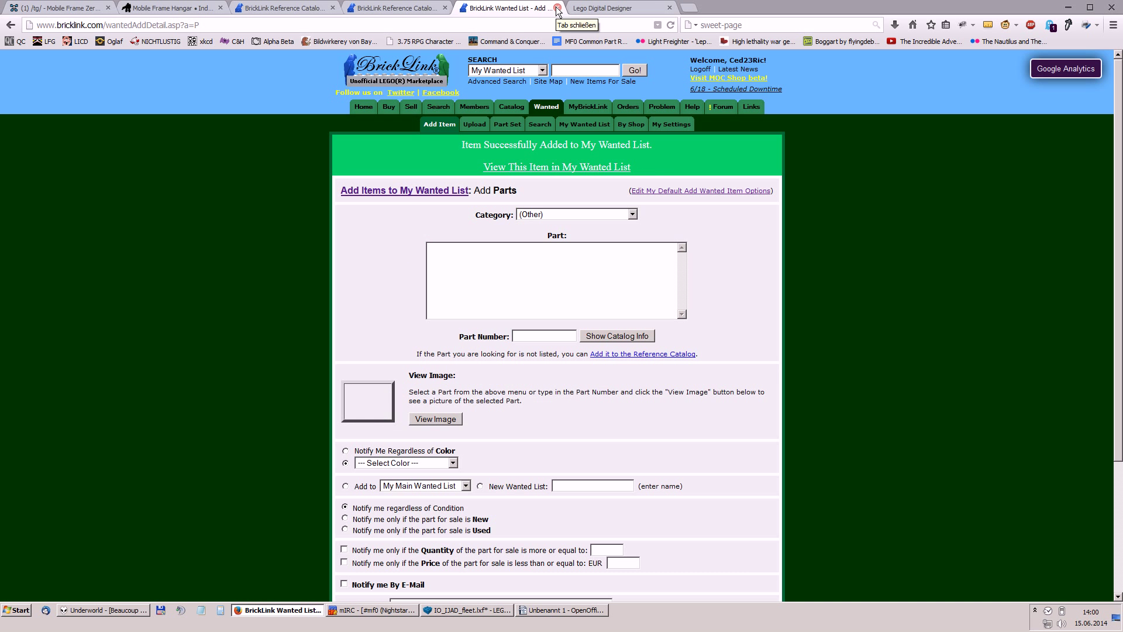
pyautogui.click(558, 8)
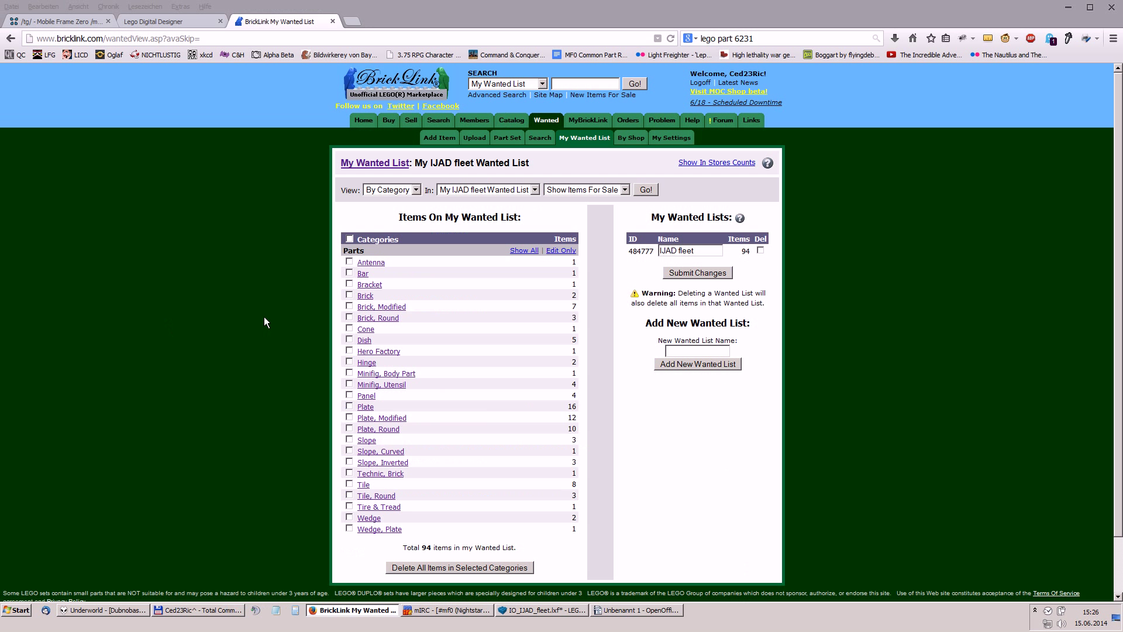
# - Open the wanted list overview from the Wanted section and show only the items in My IJAD fleet Wanted List
pyautogui.click(237, 276)
pyautogui.click(546, 122)
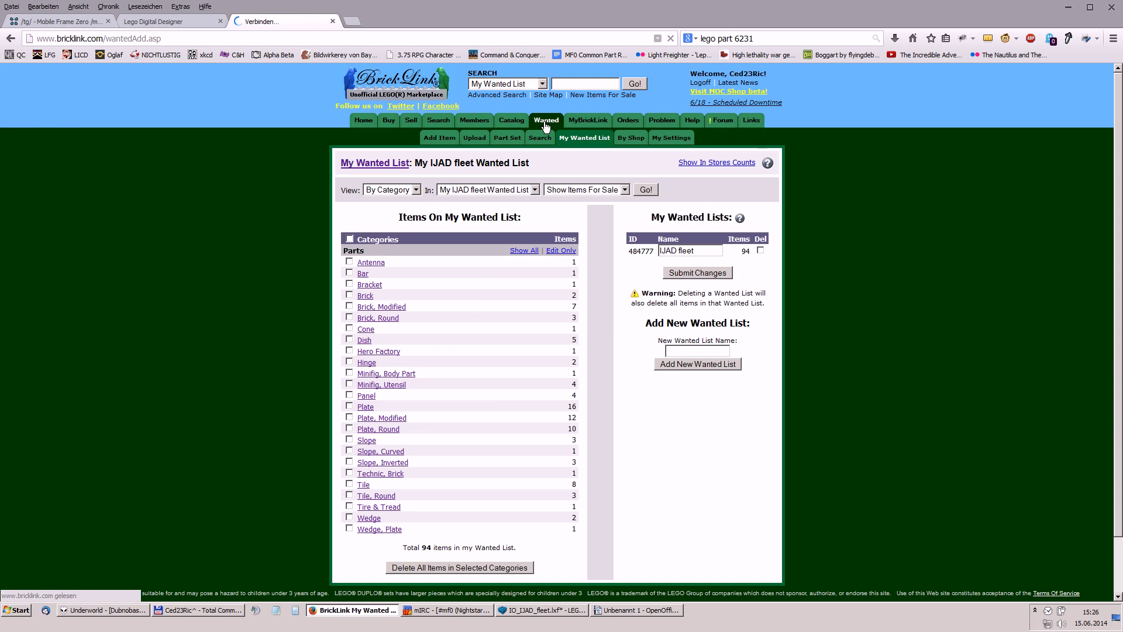
pyautogui.click(506, 368)
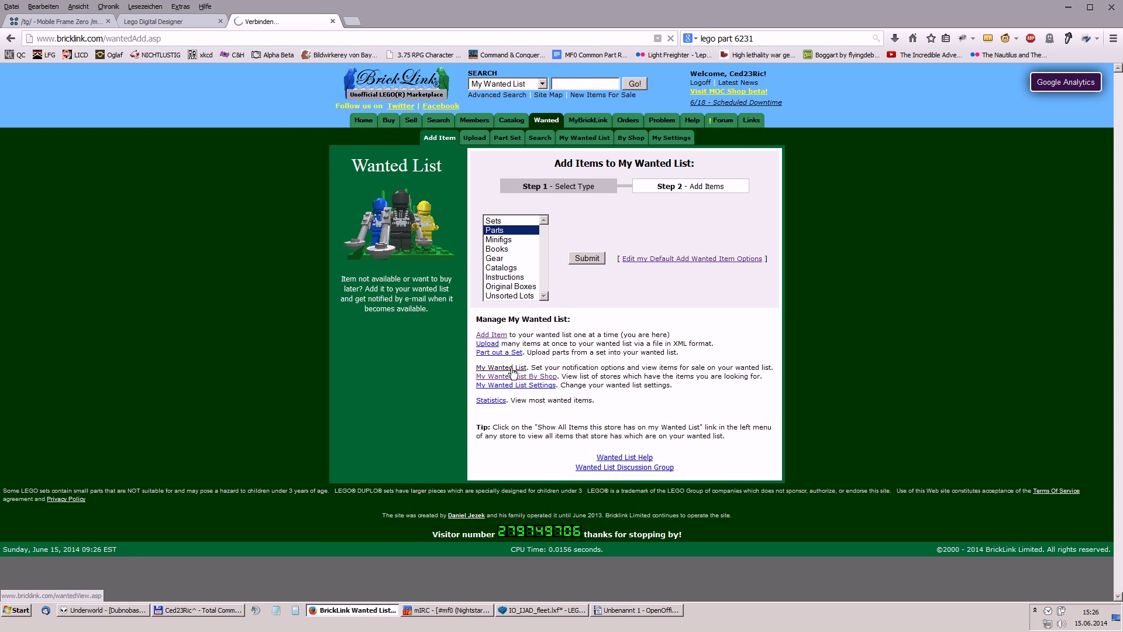
pyautogui.click(465, 190)
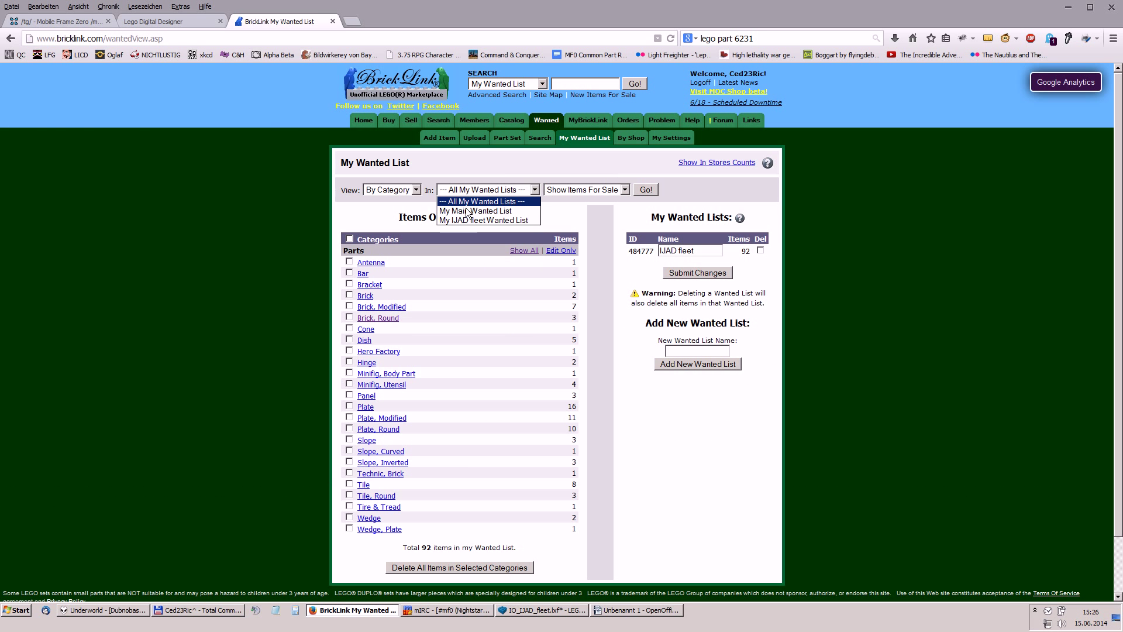
pyautogui.click(476, 221)
pyautogui.click(646, 190)
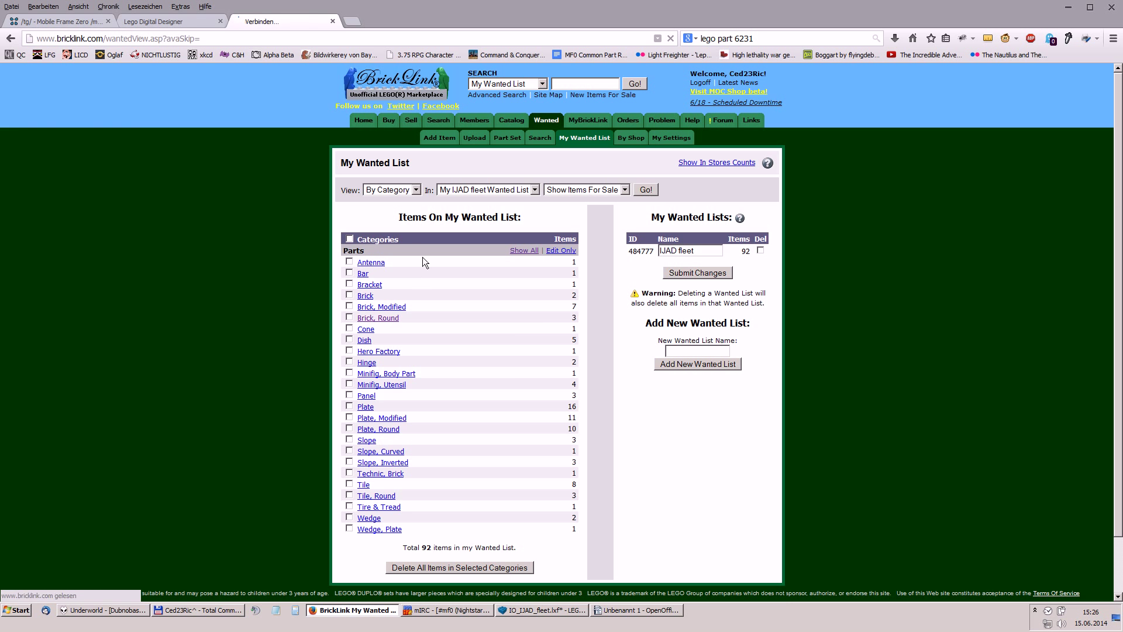
# - In the Wedge, Plate category, set the minimum quantity of the White Wedge, Plate 3 x 4 without Stud Notches to 4 and save
pyautogui.click(380, 529)
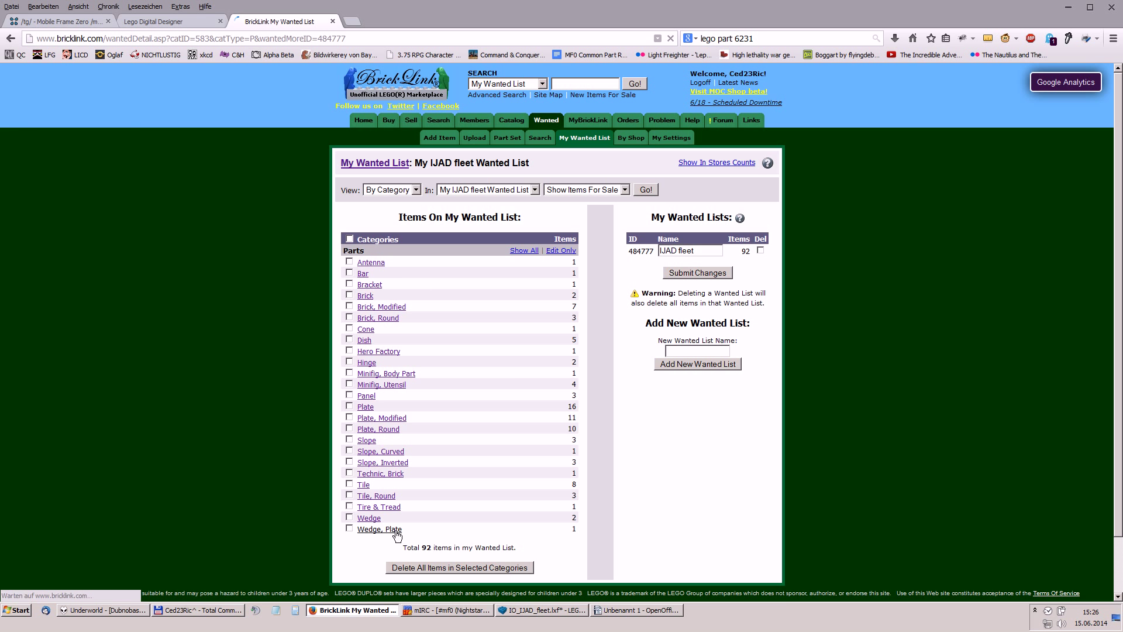
pyautogui.scroll(-5, 287, 276)
pyautogui.scroll(3, 287, 276)
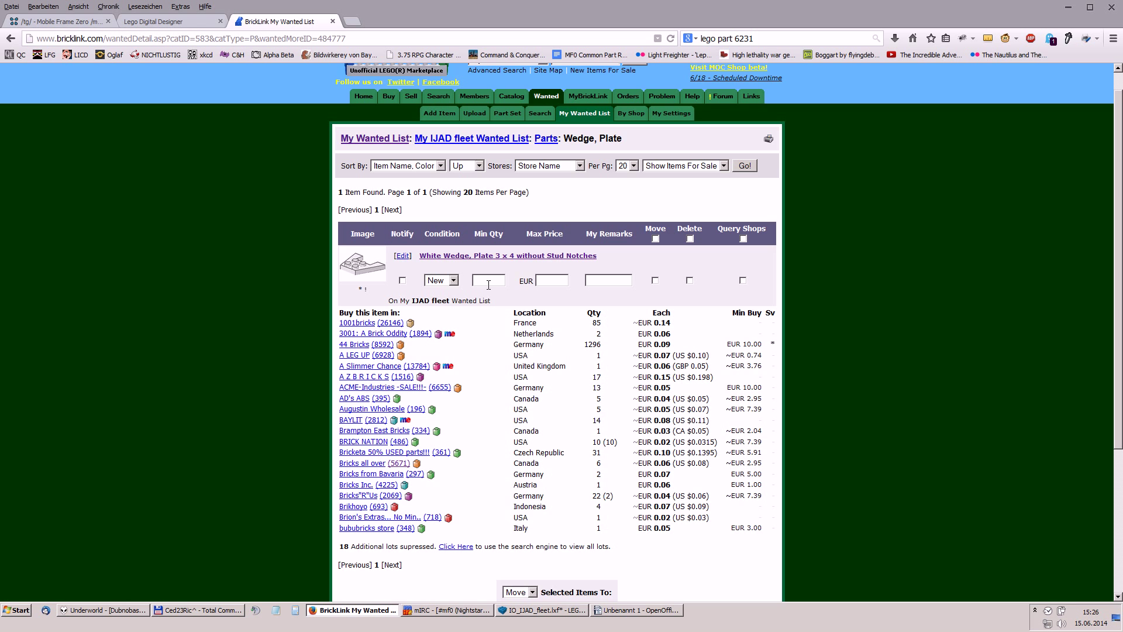
pyautogui.click(489, 282)
pyautogui.write('4')
pyautogui.scroll(-3, 504, 391)
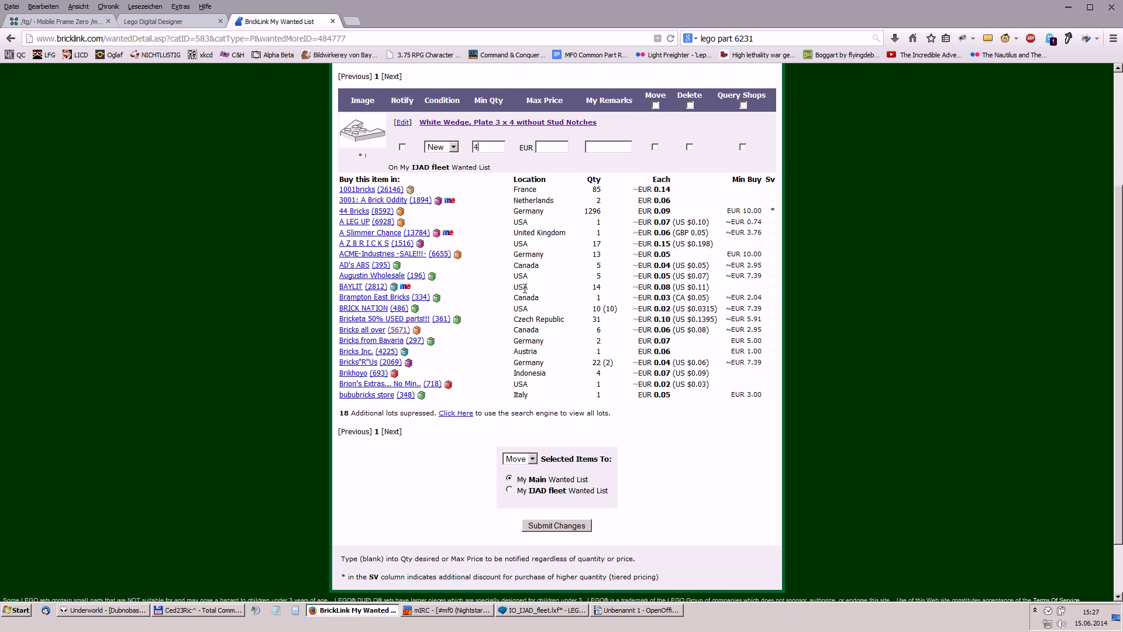
pyautogui.click(558, 525)
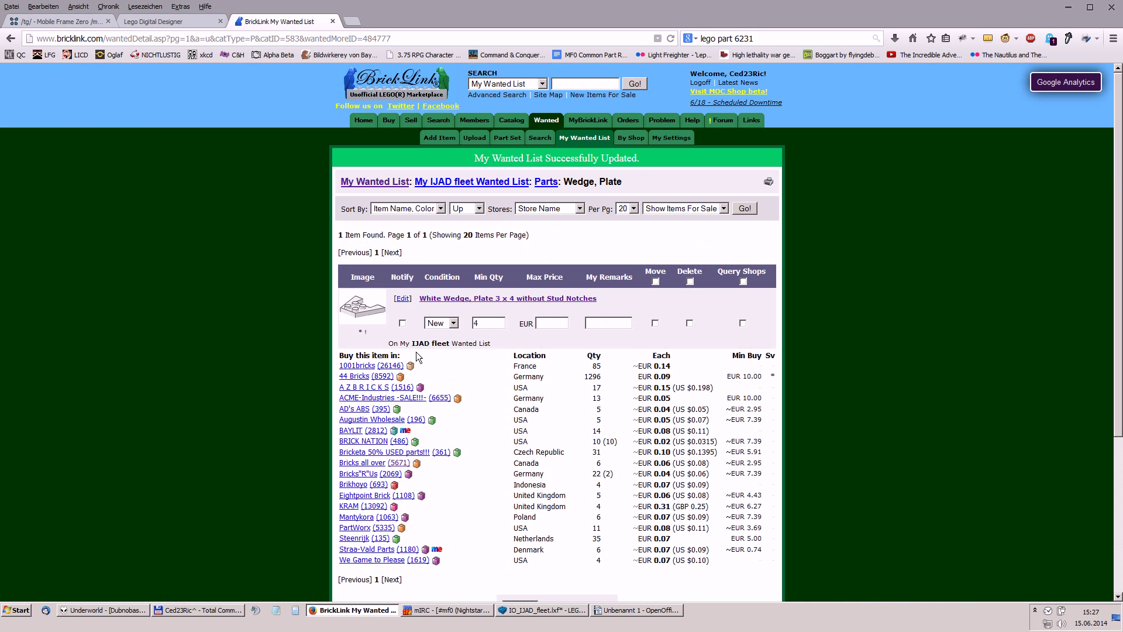
# - List the shops carrying items from My IJAD fleet Wanted List, sorted by Lots (Unique)
pyautogui.click(546, 123)
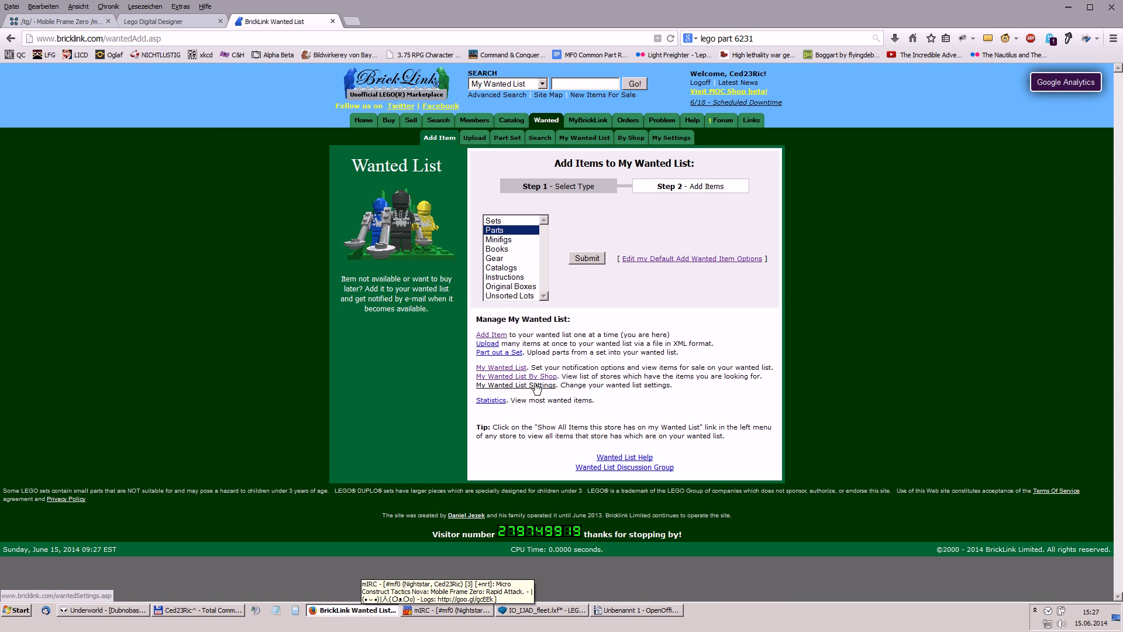
pyautogui.click(533, 378)
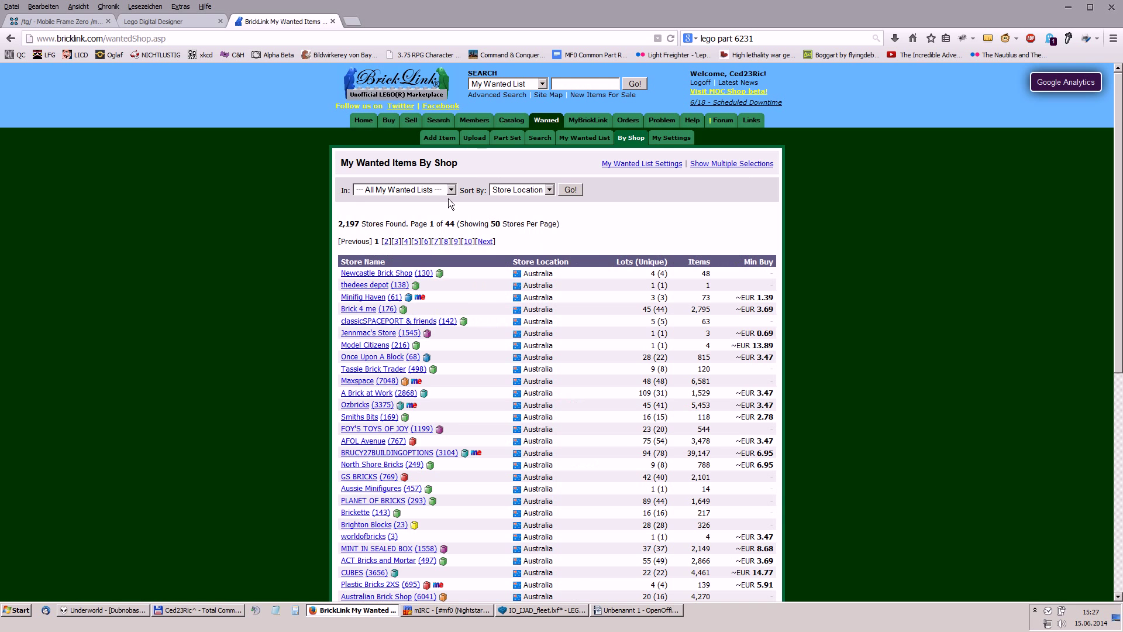
pyautogui.click(450, 190)
pyautogui.click(389, 220)
pyautogui.click(533, 190)
pyautogui.click(516, 239)
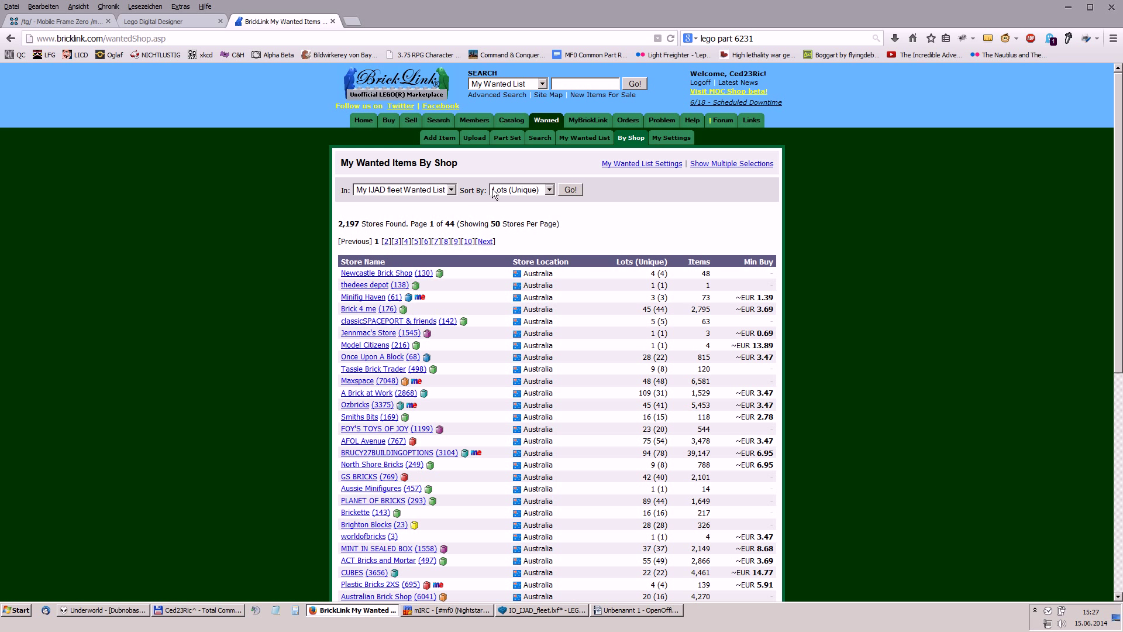
pyautogui.click(567, 191)
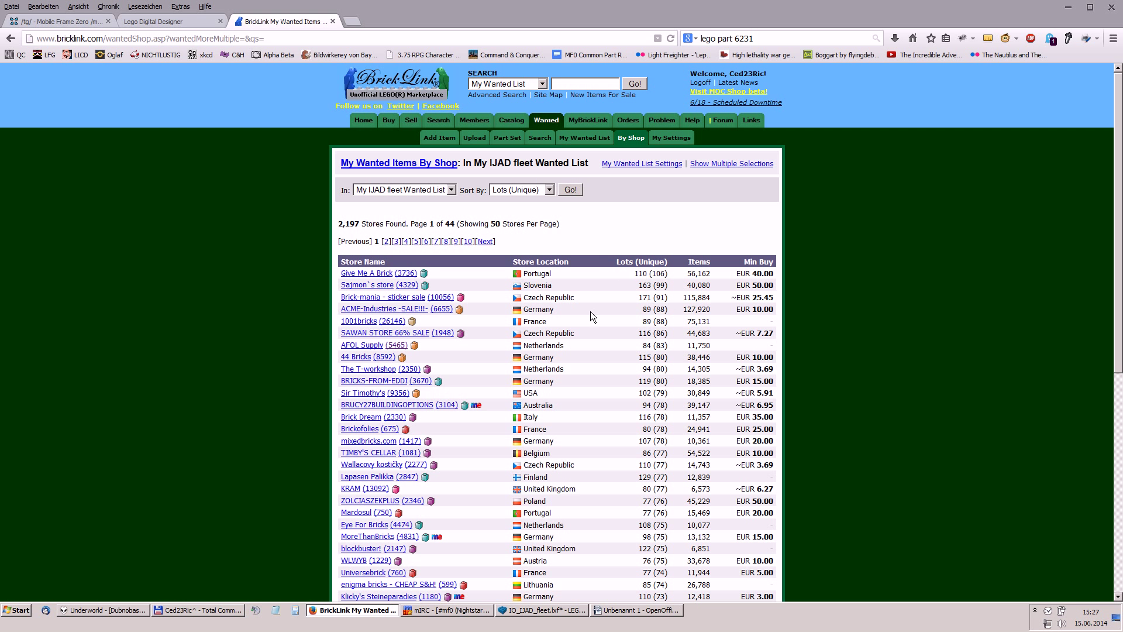
# - Open the Give Me A Brick store in a new tab, examine its lots matching the IJAD fleet wanted list, and close the tab
pyautogui.middleClick(358, 275)
pyautogui.click(408, 20)
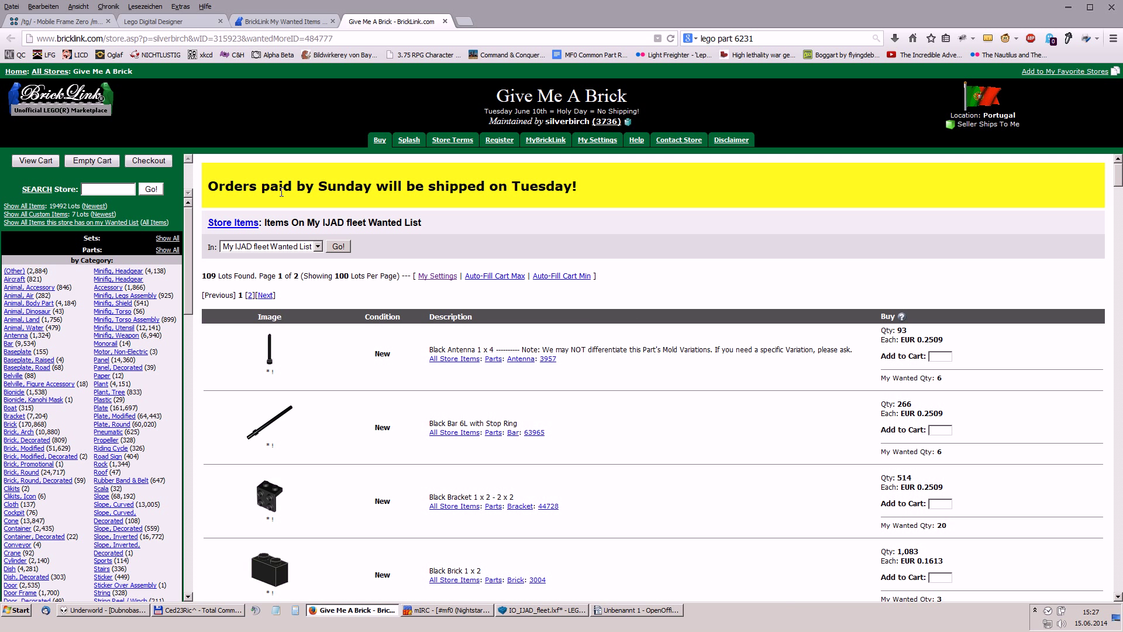
pyautogui.scroll(-20, 602, 351)
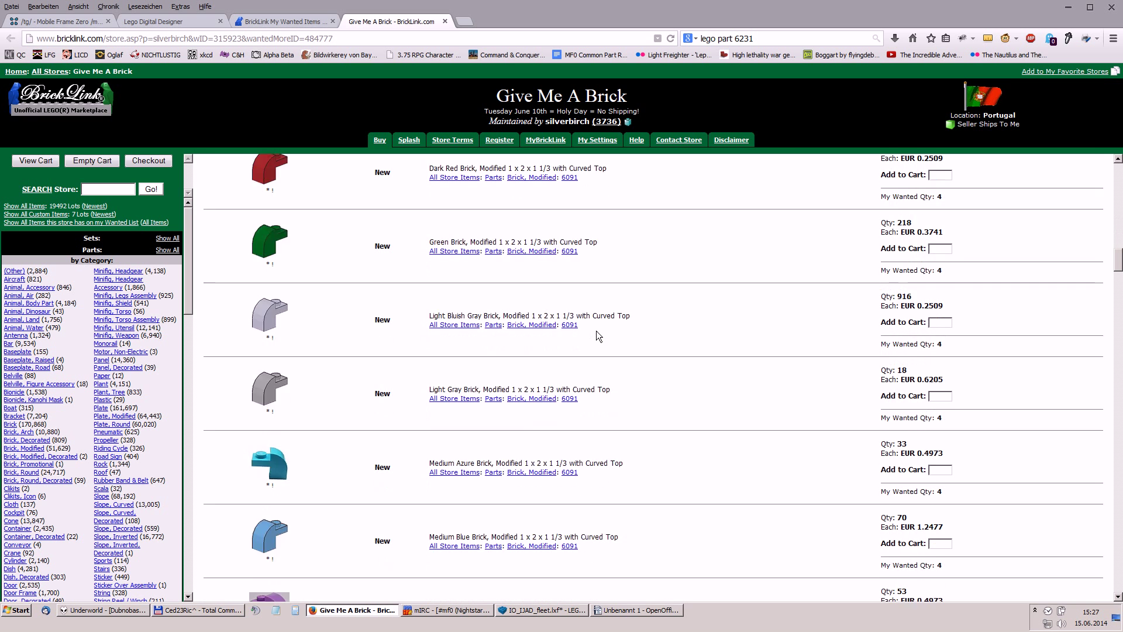
pyautogui.scroll(7, 597, 334)
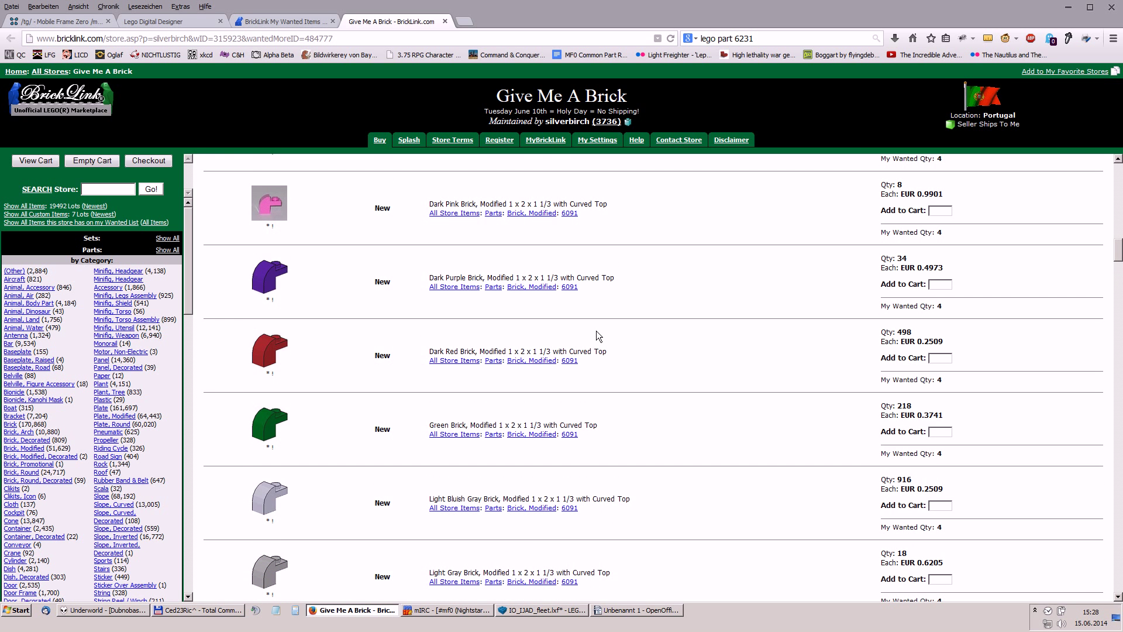
pyautogui.scroll(7, 597, 335)
pyautogui.scroll(6, 597, 335)
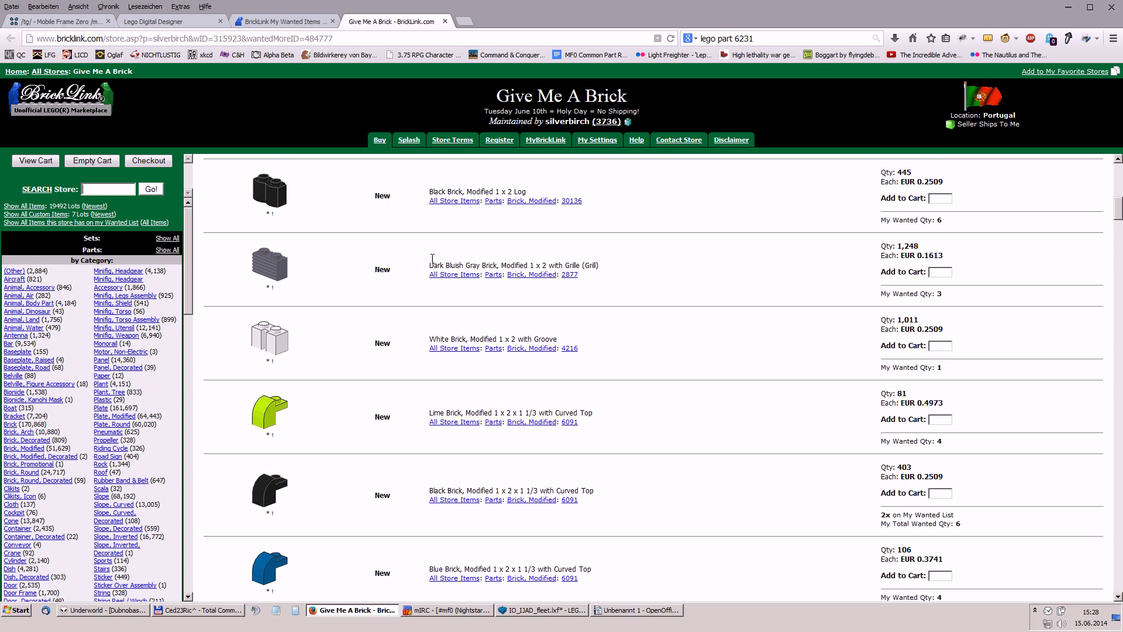
pyautogui.scroll(-2, 330, 351)
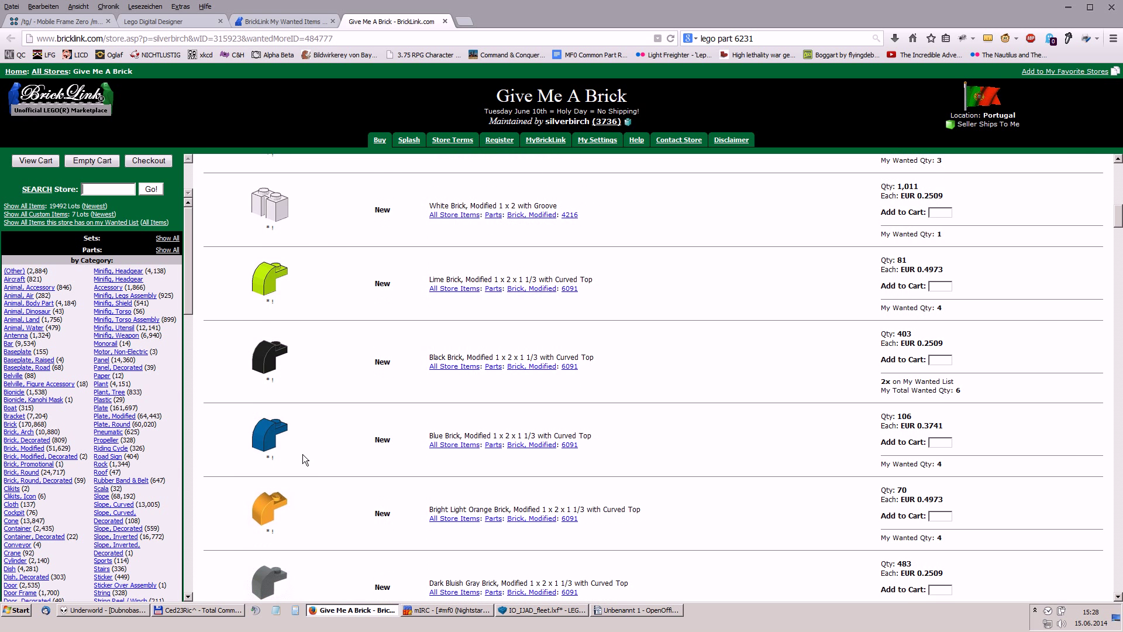
pyautogui.scroll(-11, 303, 455)
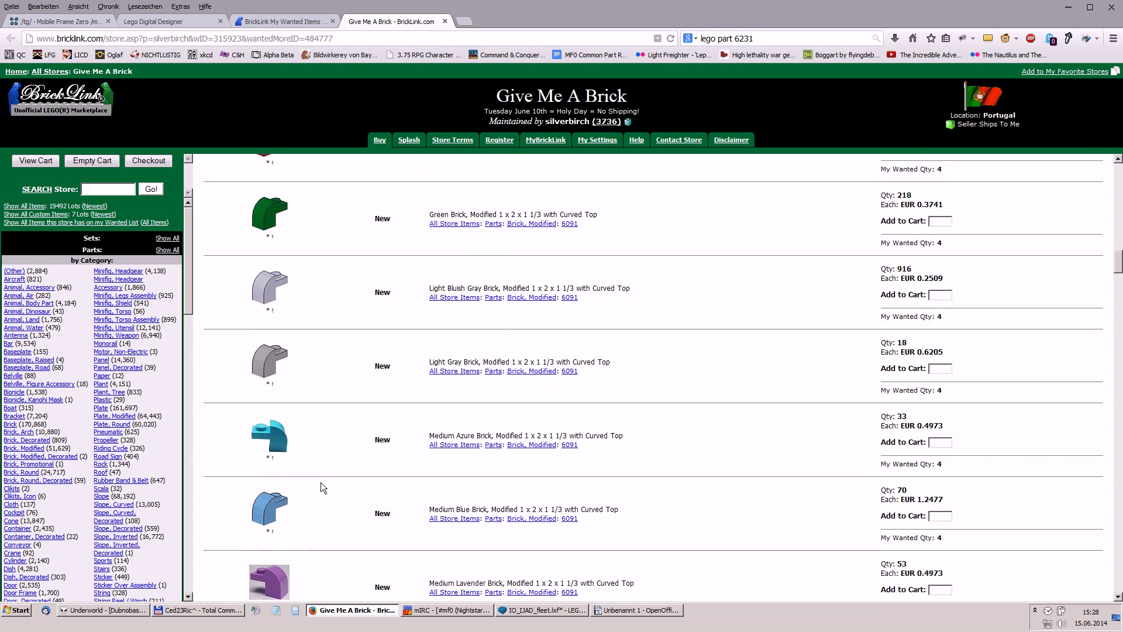
pyautogui.scroll(-12, 320, 482)
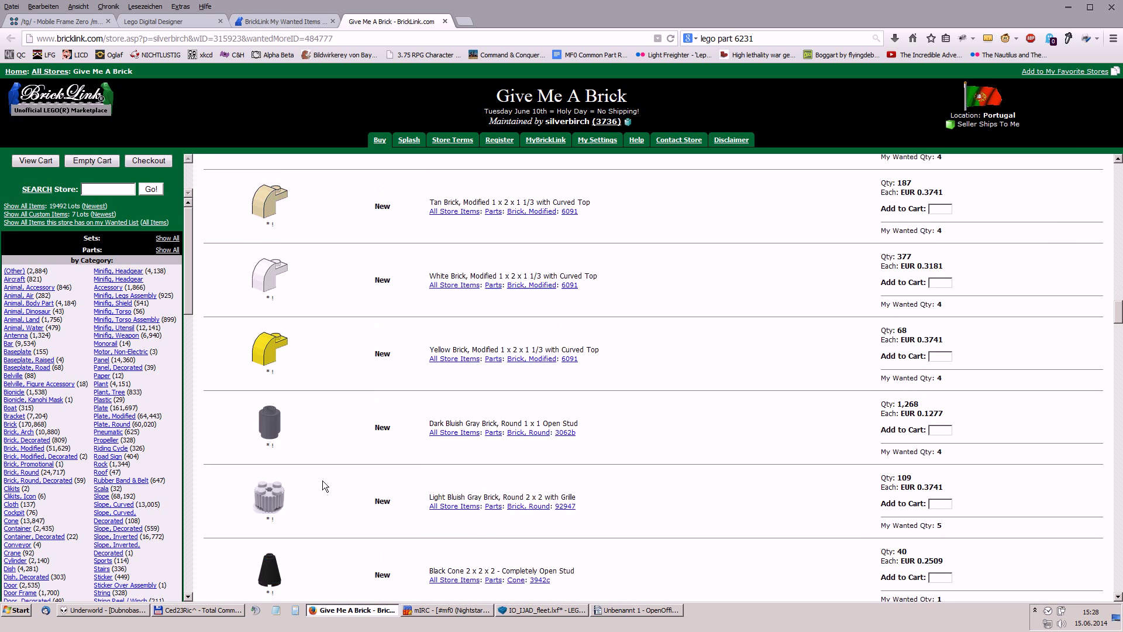
pyautogui.scroll(2, 322, 484)
pyautogui.click(444, 21)
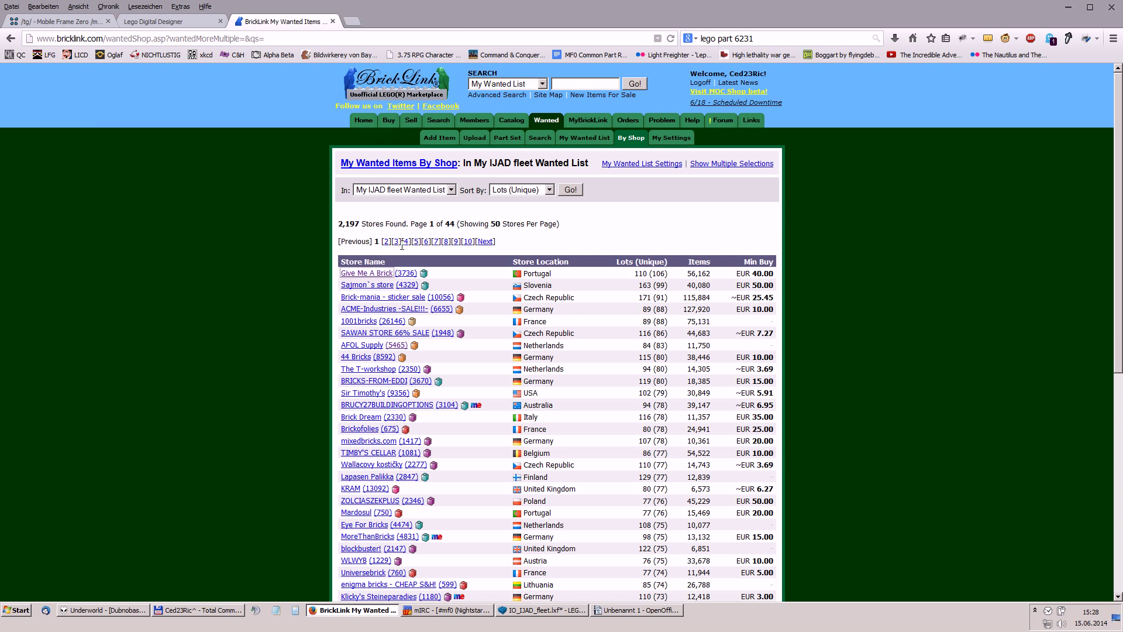
# - Return to the wanted list overview and show only the items in My IJAD fleet Wanted List
pyautogui.click(537, 123)
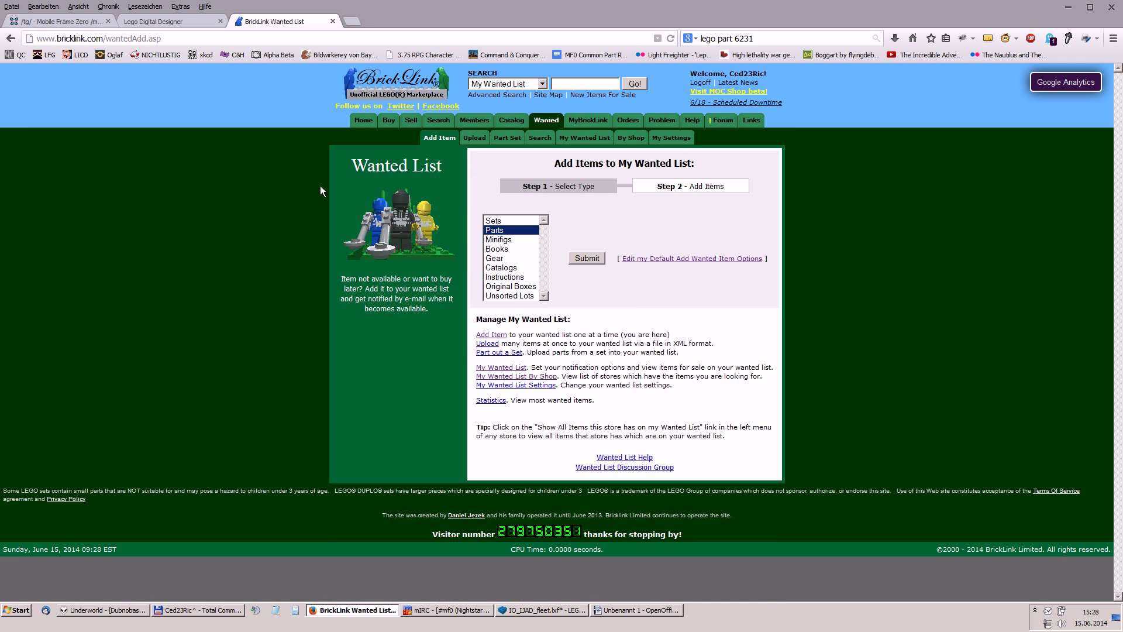
pyautogui.click(519, 368)
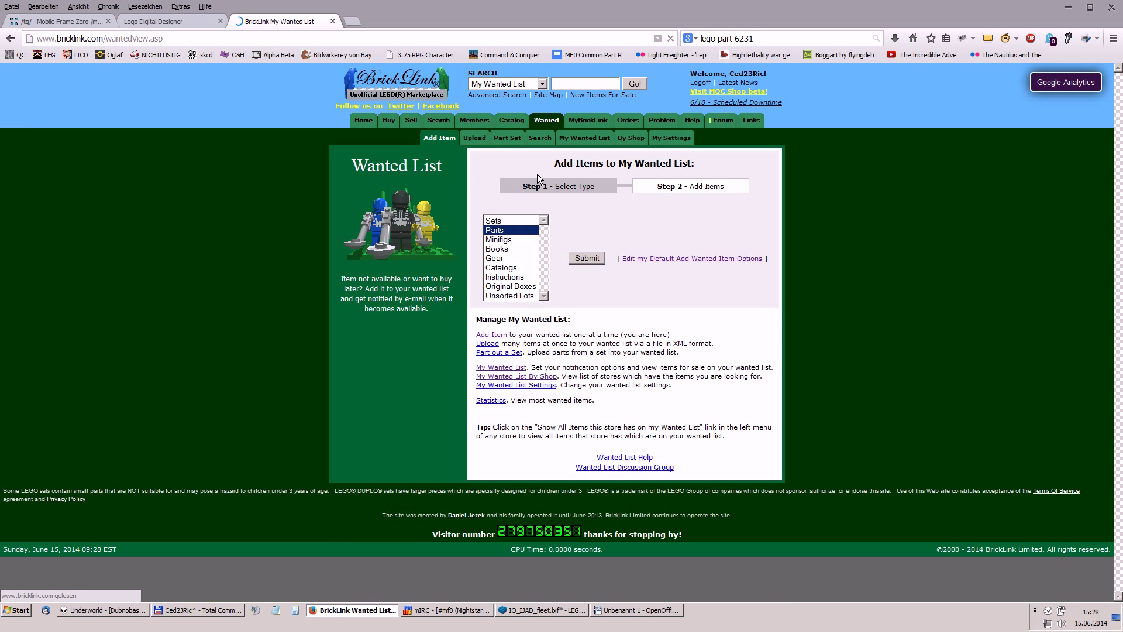
pyautogui.click(525, 196)
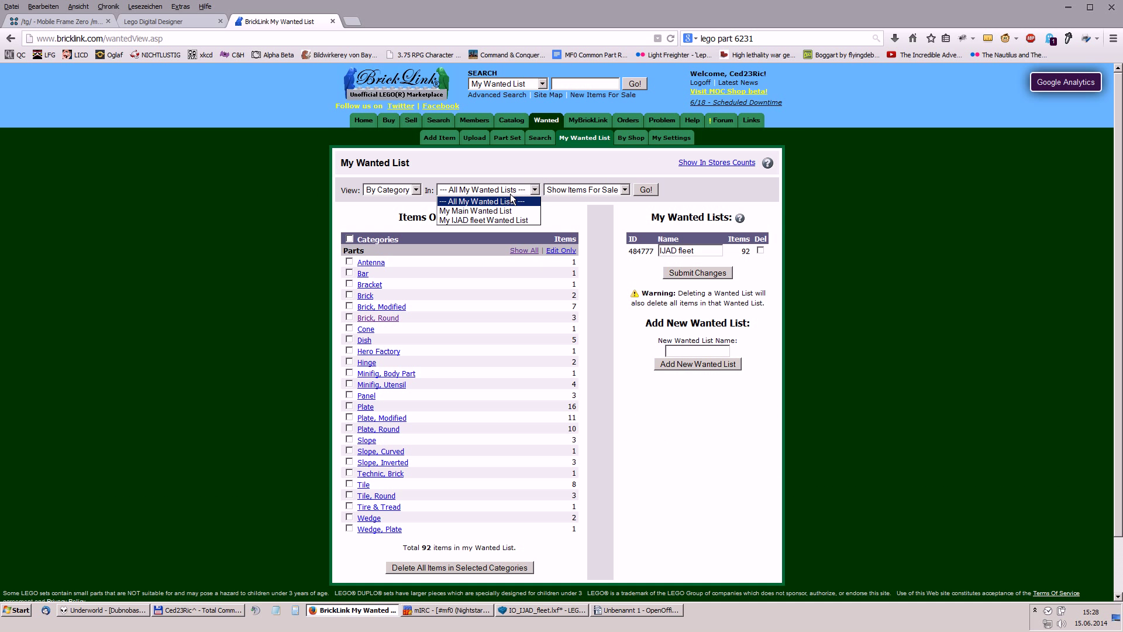
pyautogui.click(492, 218)
pyautogui.click(639, 194)
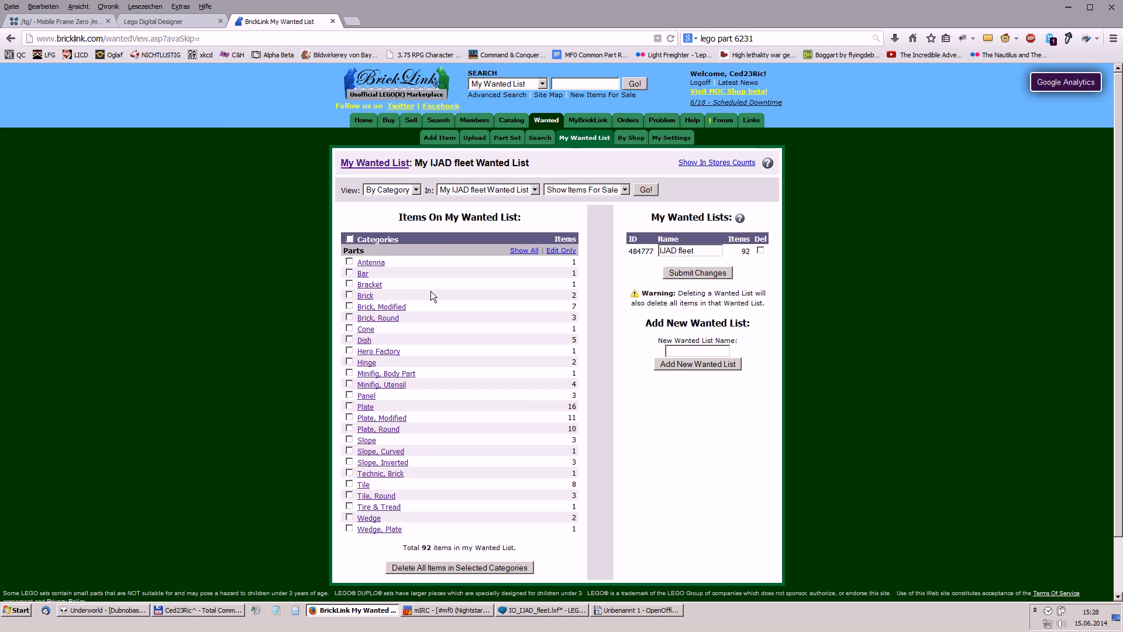
# - In the Brick, Modified category, change the colour of the uncoloured Brick, Modified 1 x 2 x 1 1/3 with Curved Top to White and save
pyautogui.click(390, 308)
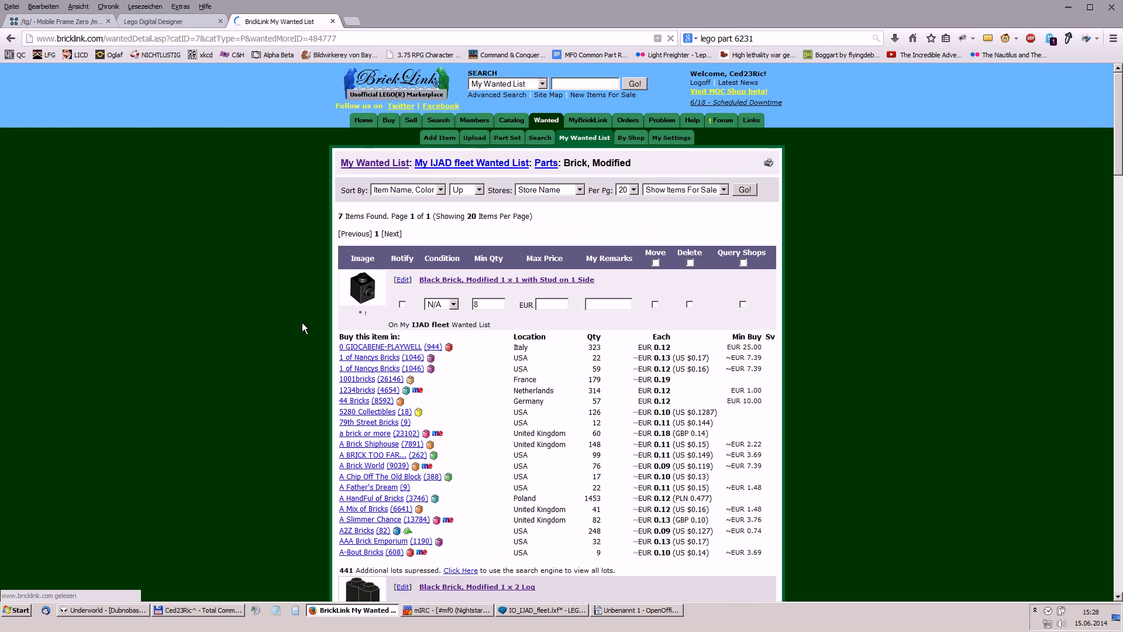
pyautogui.scroll(-5, 315, 311)
pyautogui.scroll(-20, 309, 310)
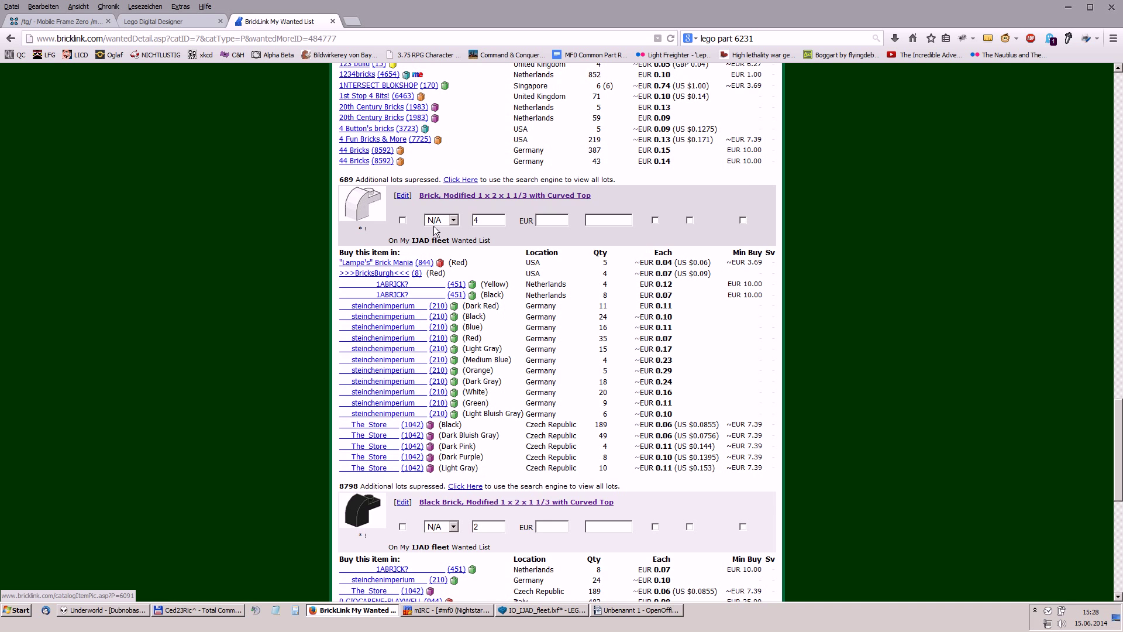
pyautogui.click(403, 195)
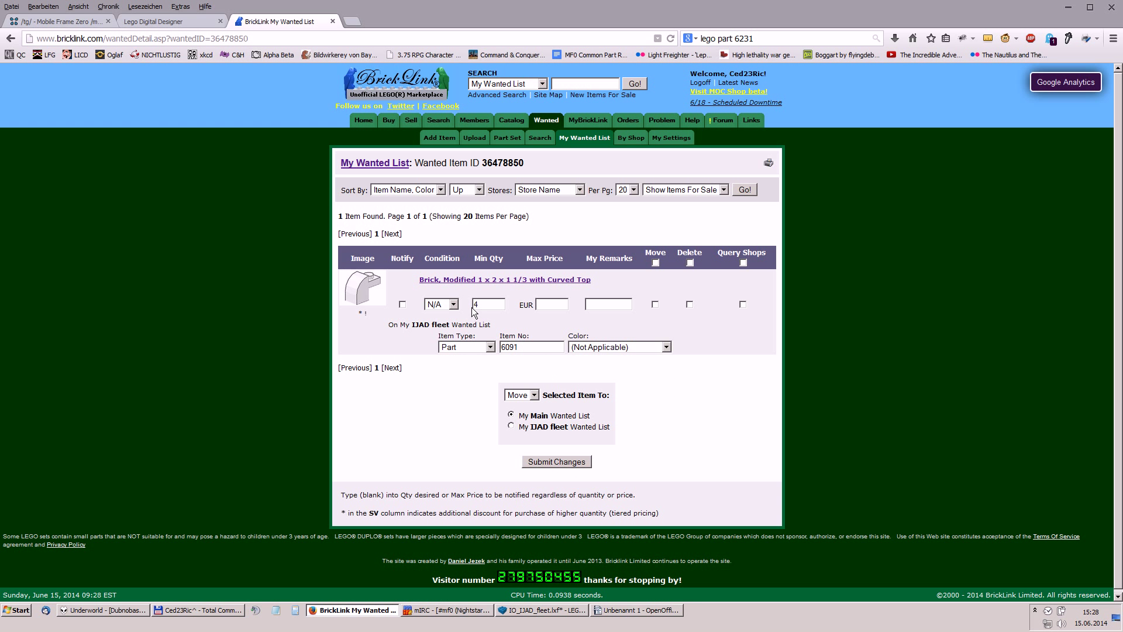
pyautogui.click(617, 347)
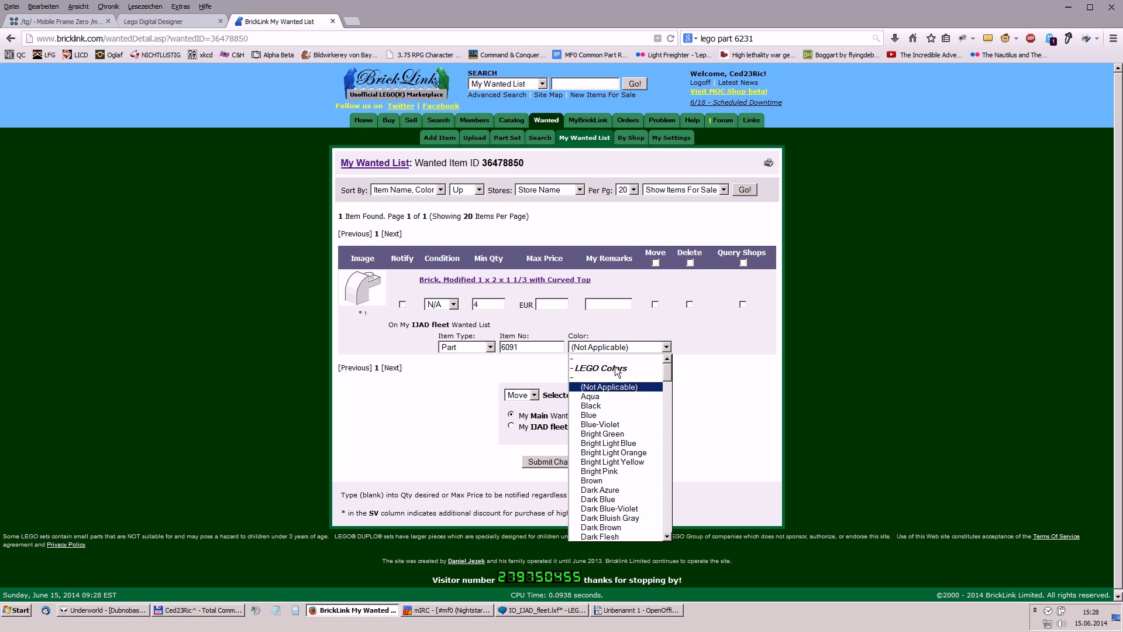
pyautogui.scroll(-10, 620, 386)
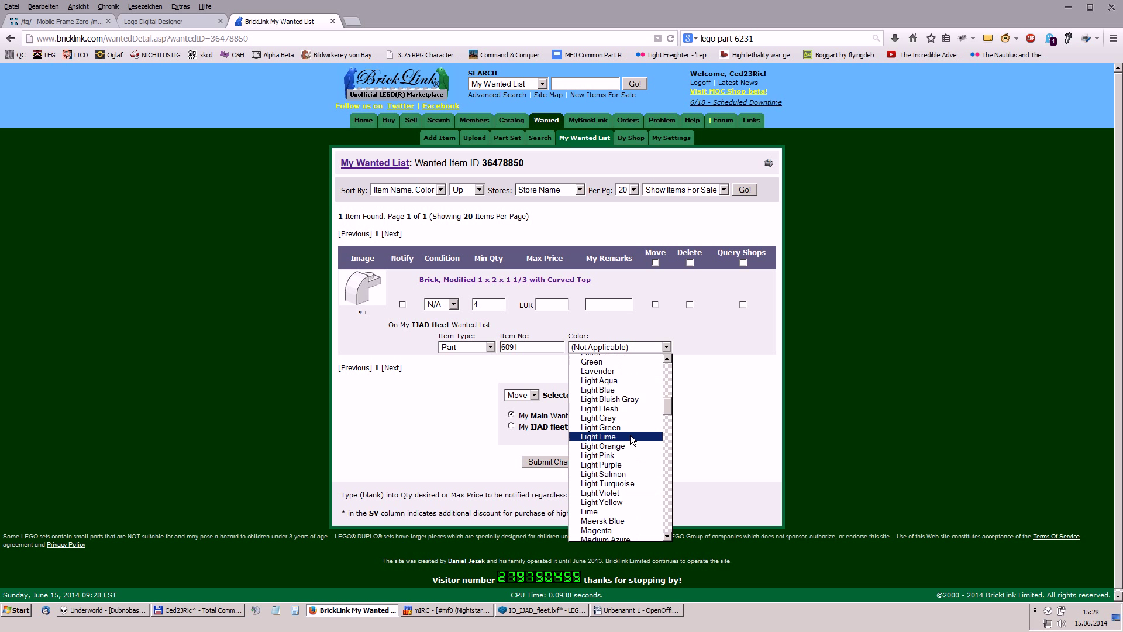
pyautogui.scroll(-11, 632, 440)
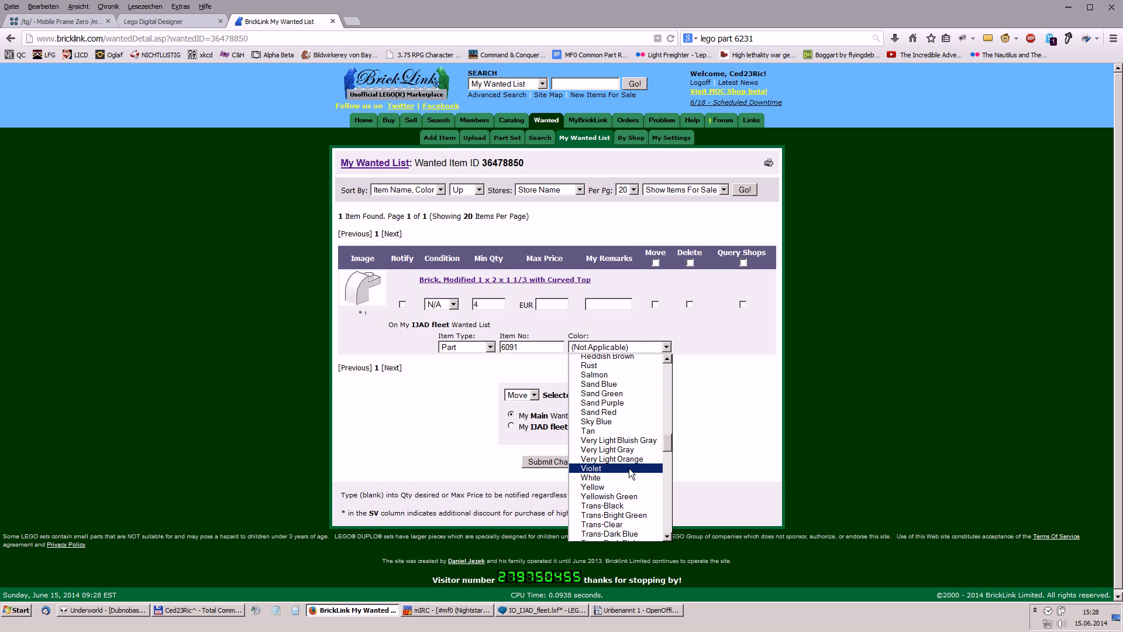
pyautogui.scroll(-3, 630, 468)
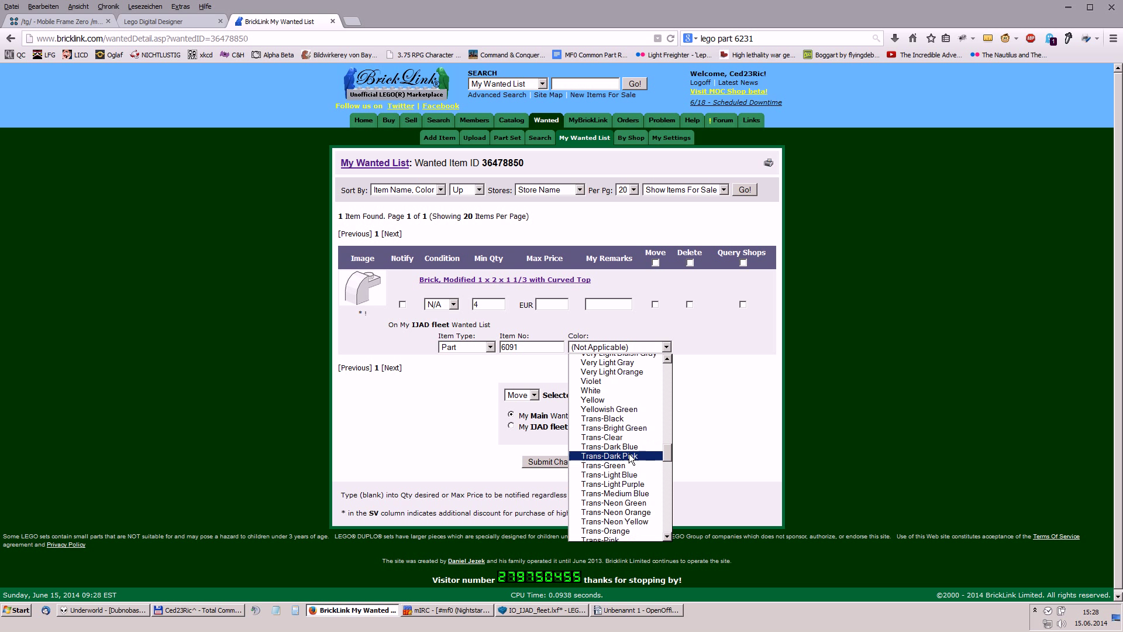
pyautogui.click(612, 386)
pyautogui.click(571, 462)
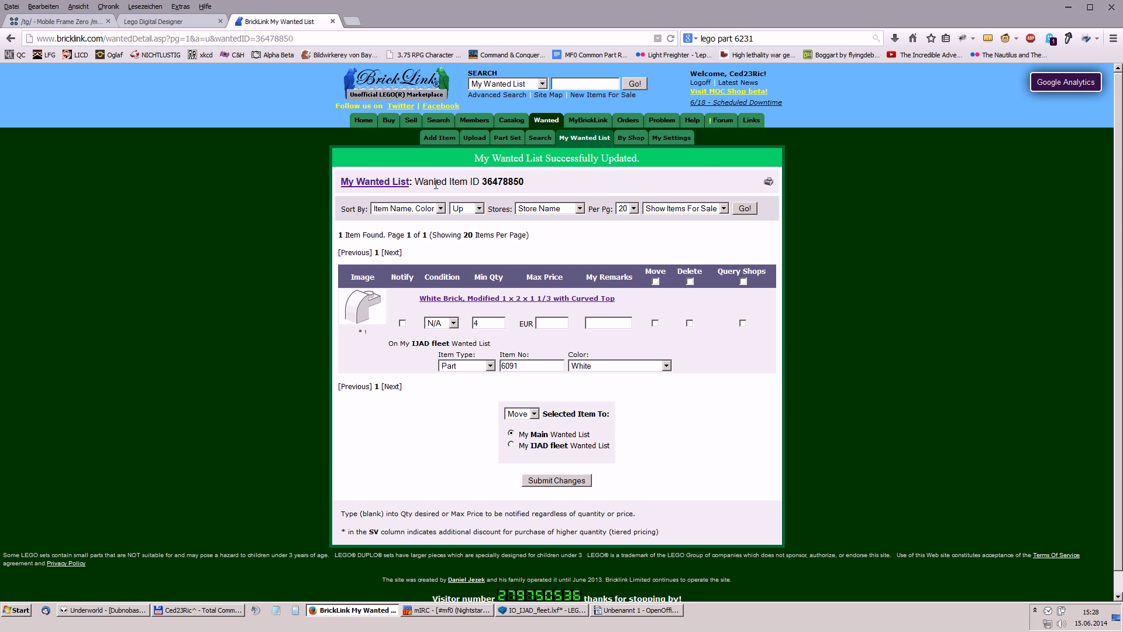
# - Go back to the full wanted list and review the part entries in its Brick, Modified category
pyautogui.click(390, 183)
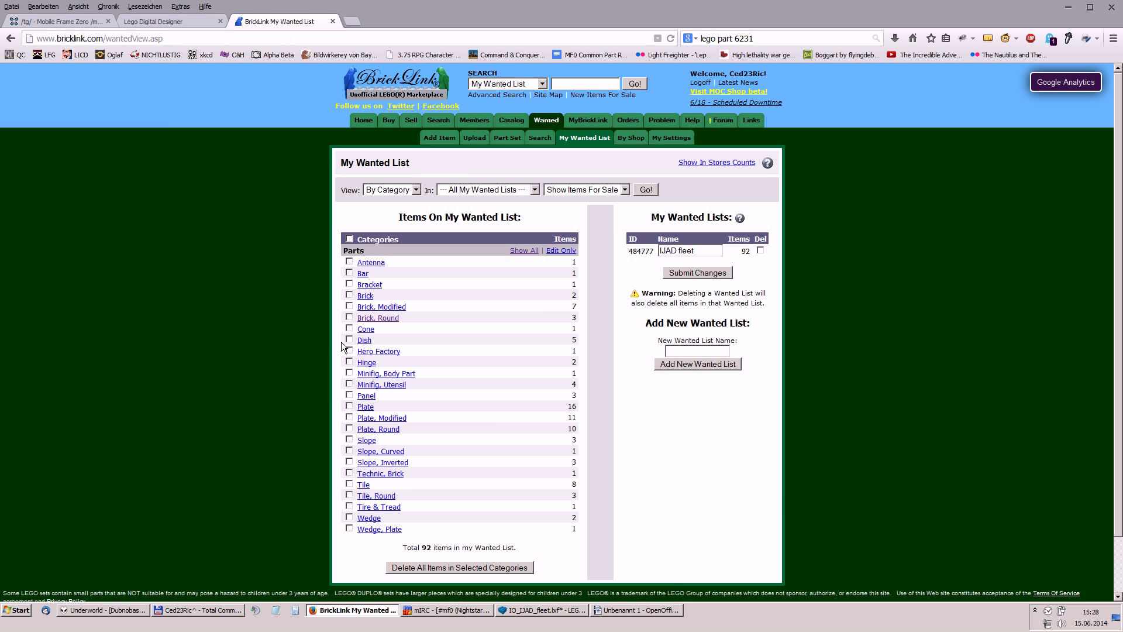
pyautogui.click(389, 318)
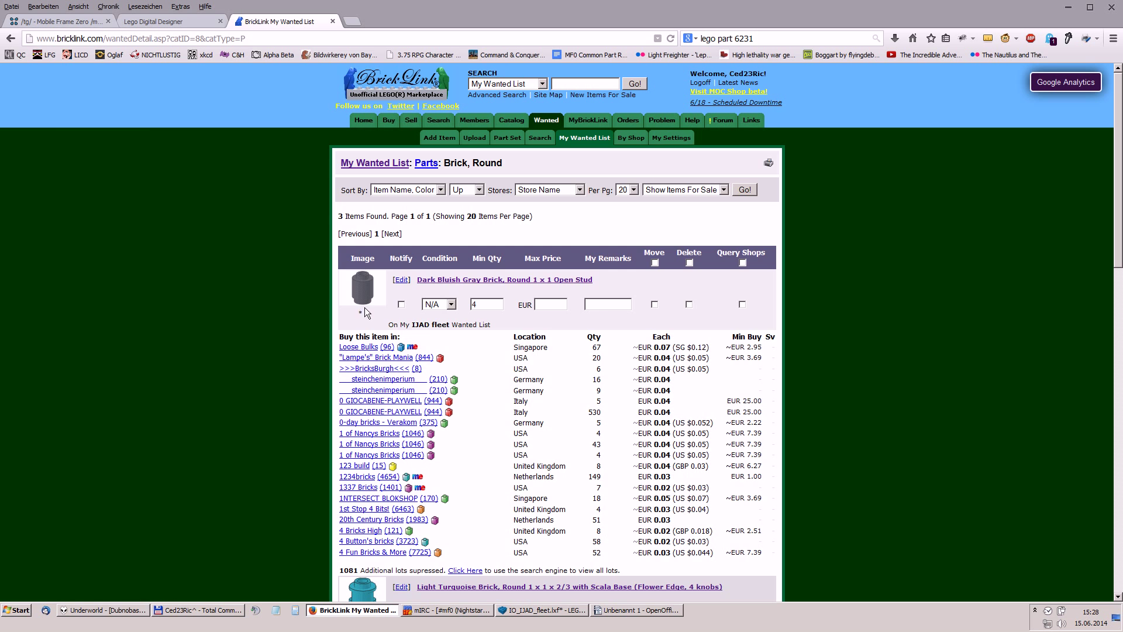
pyautogui.click(11, 38)
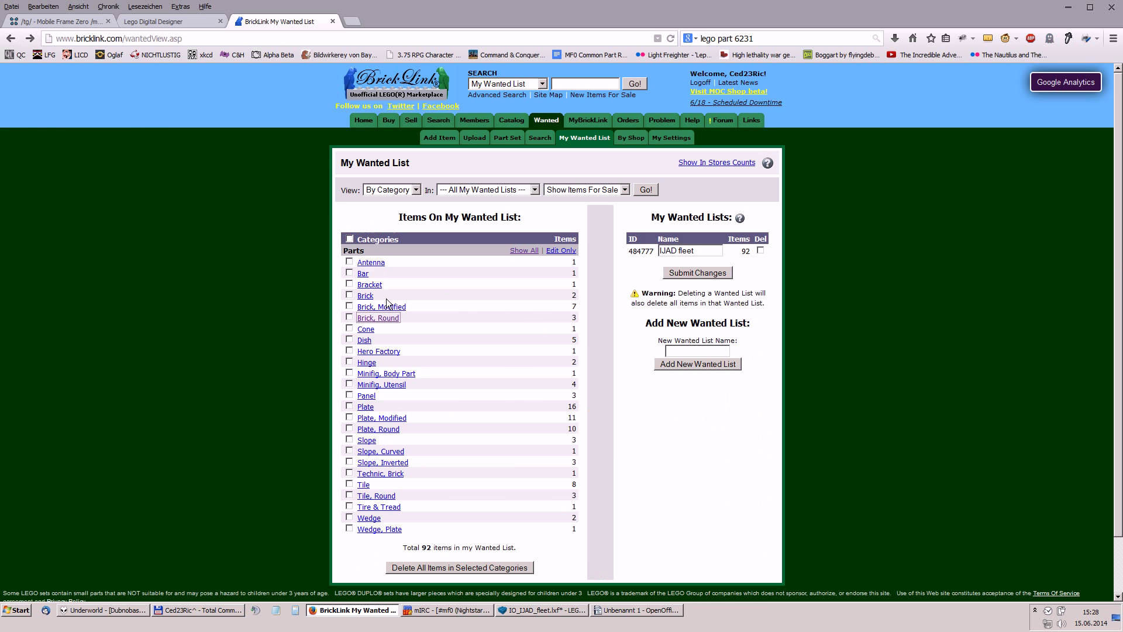
pyautogui.click(386, 301)
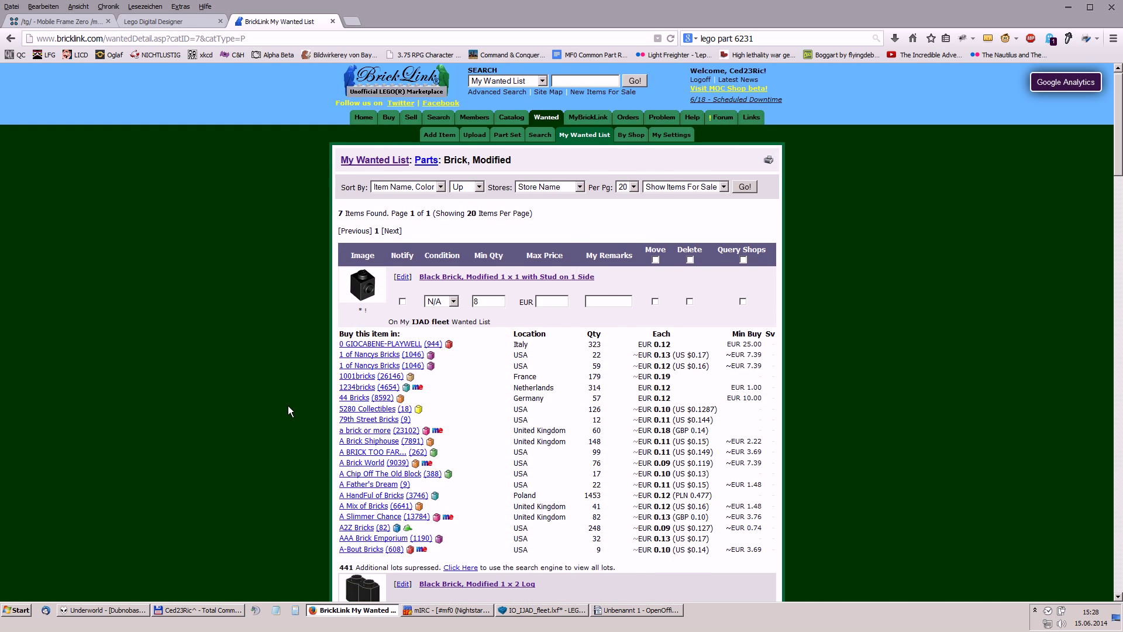
pyautogui.scroll(-20, 288, 406)
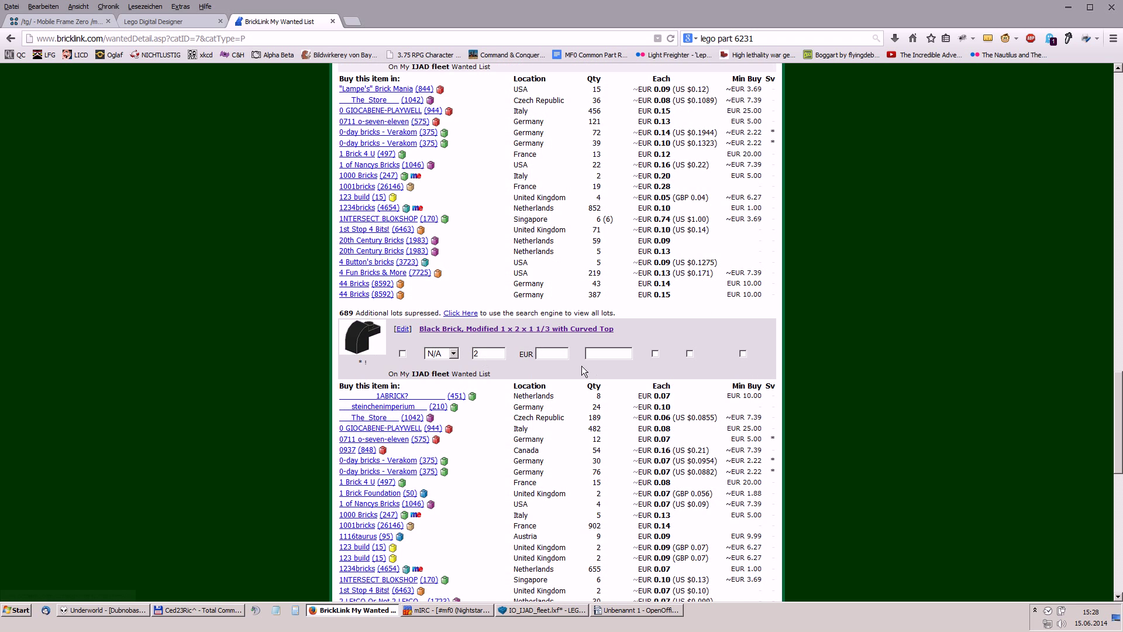
pyautogui.scroll(3, 410, 363)
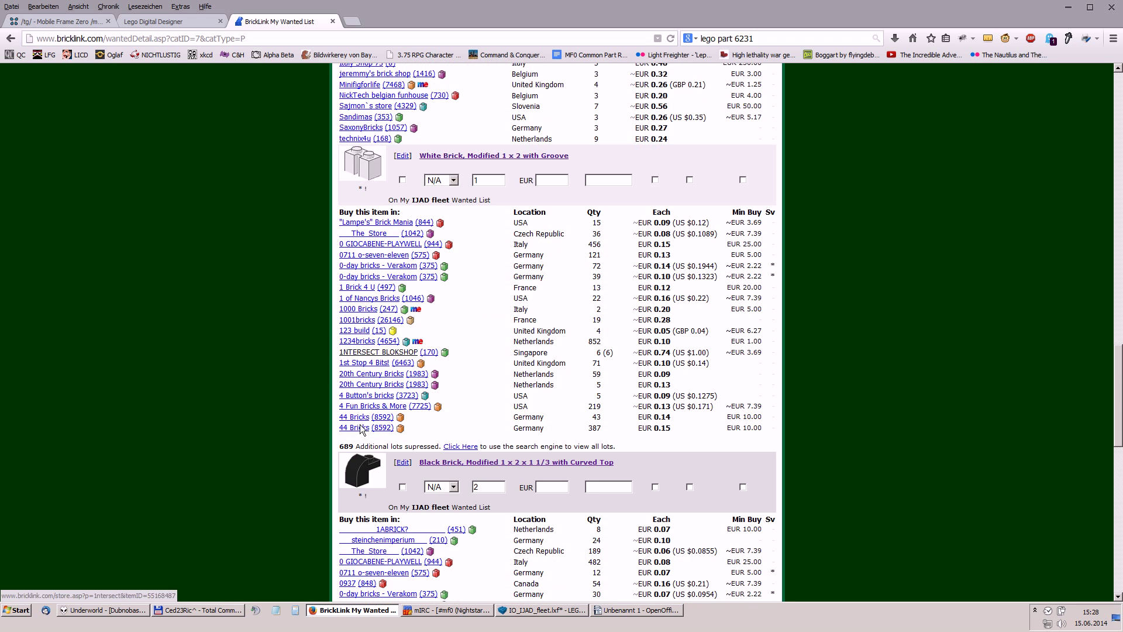
pyautogui.scroll(-6, 361, 420)
pyautogui.scroll(-4, 369, 480)
pyautogui.middleClick(218, 487)
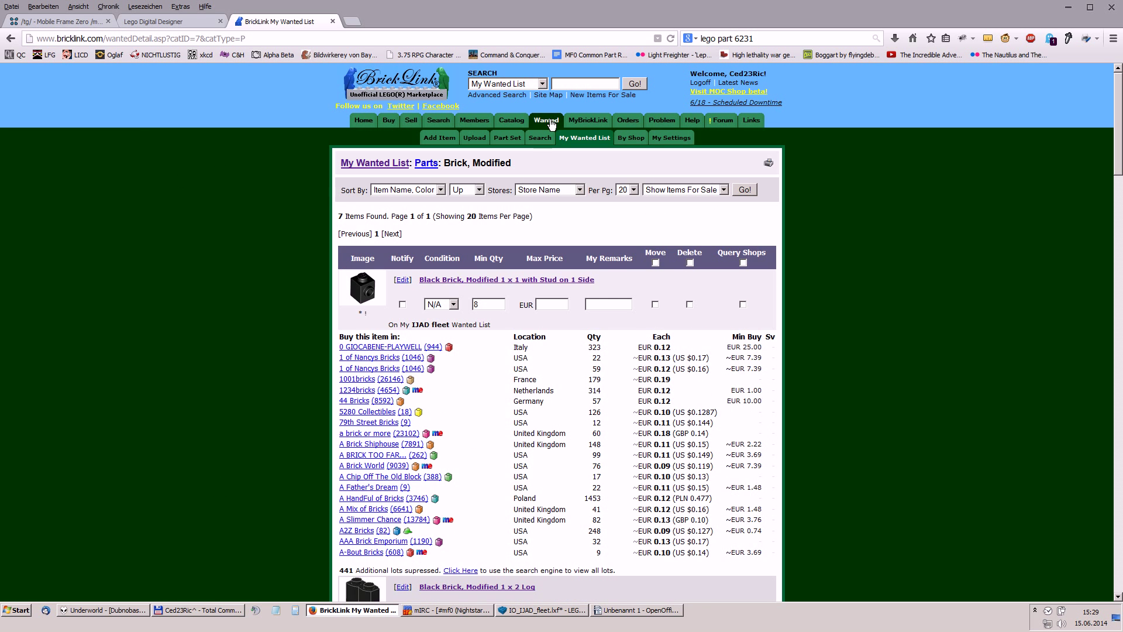
# - Show the wanted items by shop for My IJAD fleet Wanted List, sorted by Lots (Unique)
pyautogui.click(550, 121)
pyautogui.click(549, 376)
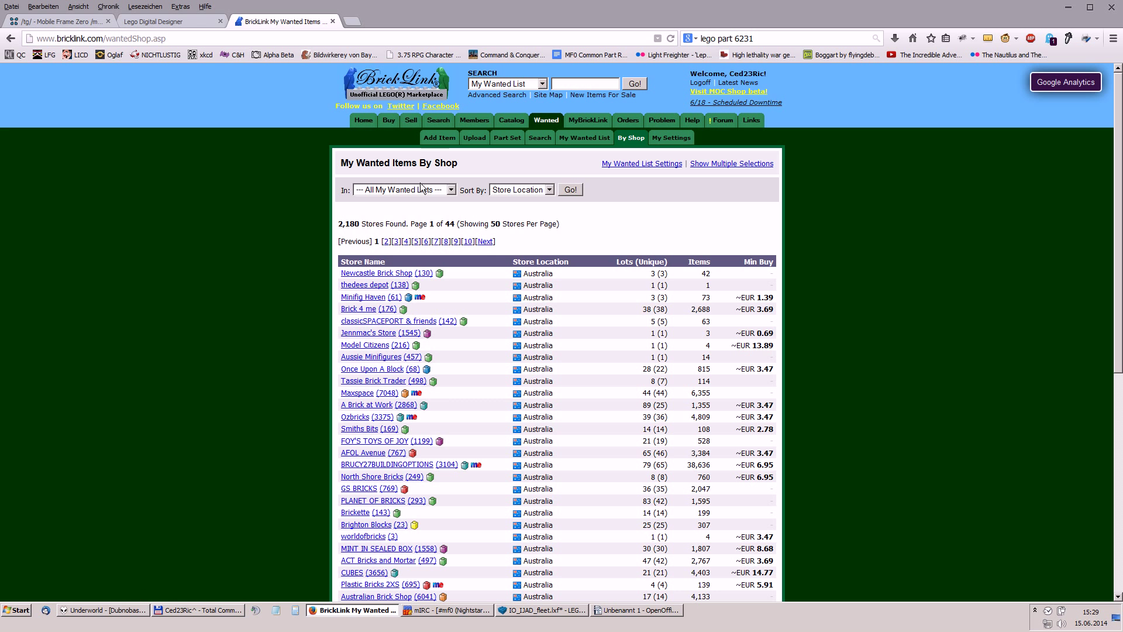
pyautogui.click(424, 190)
pyautogui.click(403, 219)
pyautogui.click(533, 193)
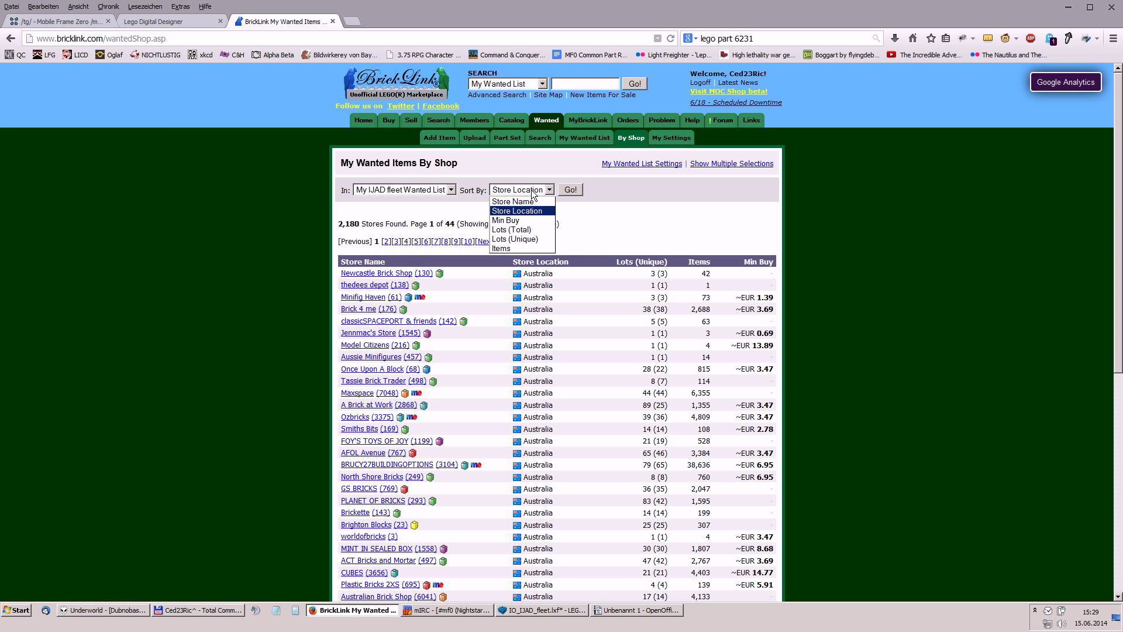
pyautogui.click(515, 239)
pyautogui.click(572, 189)
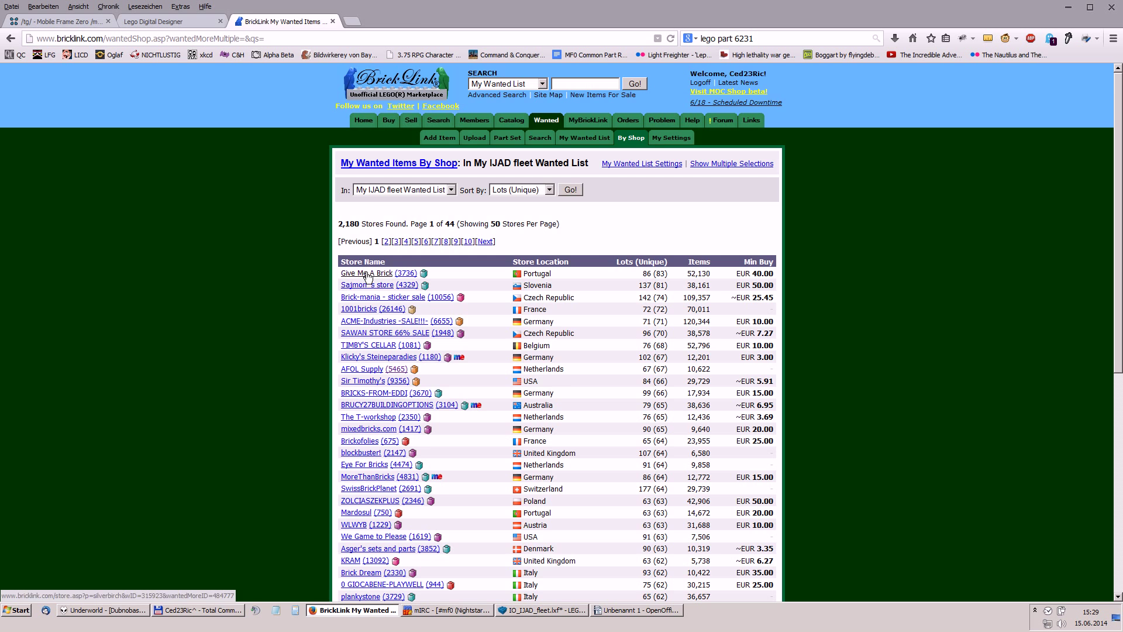
# - Open the Give Me A Brick store in a new tab and auto-fill the cart with the minimum wanted quantities
pyautogui.middleClick(367, 273)
pyautogui.click(391, 23)
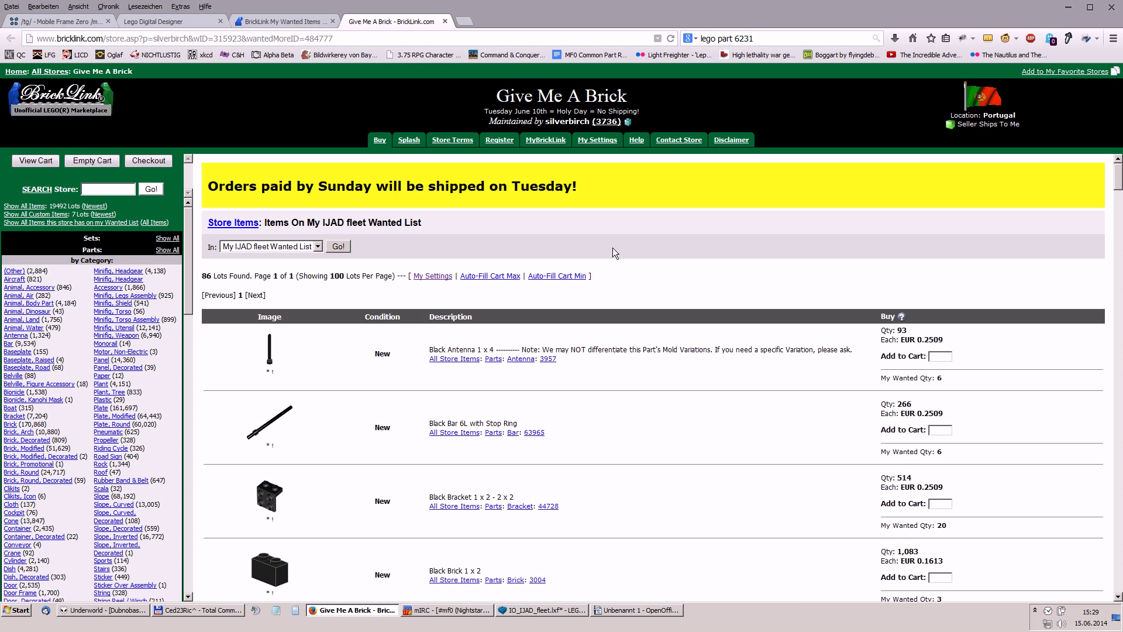
pyautogui.click(545, 283)
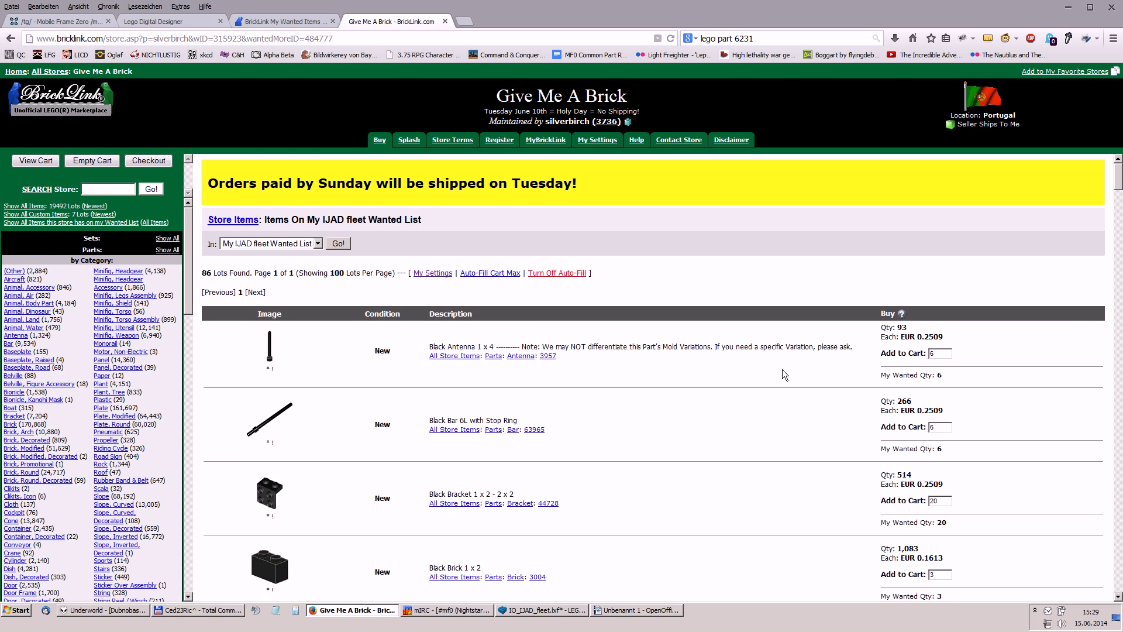
# - Review the auto-filled lots in Give Me A Brick, add them to the shopping cart and check the cart's total price
pyautogui.scroll(-2, 781, 370)
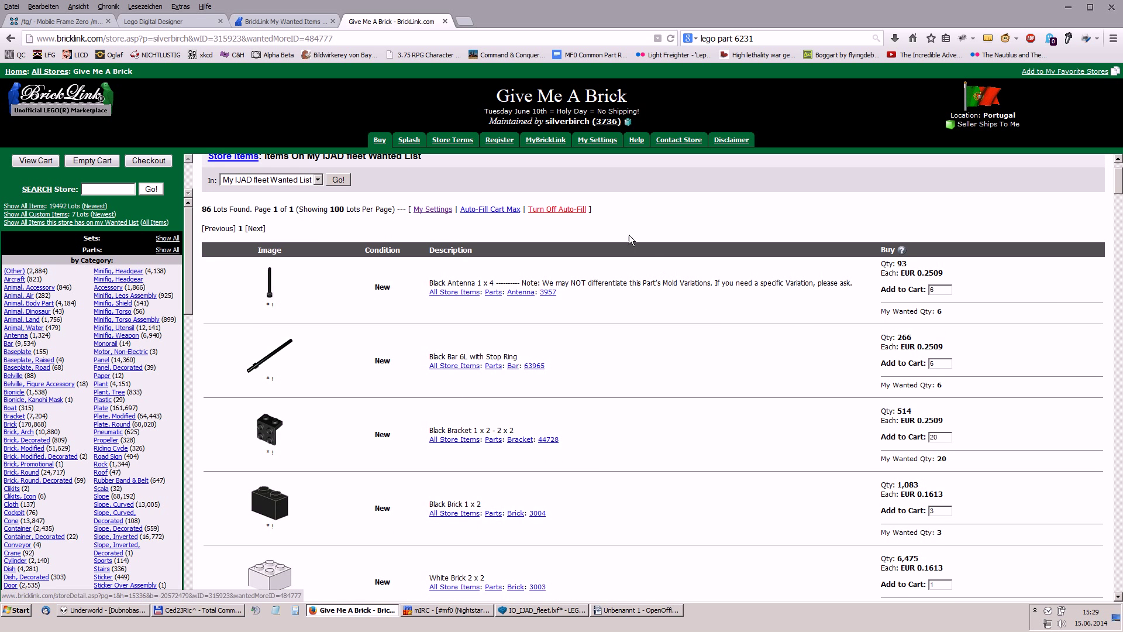
pyautogui.scroll(-4, 869, 275)
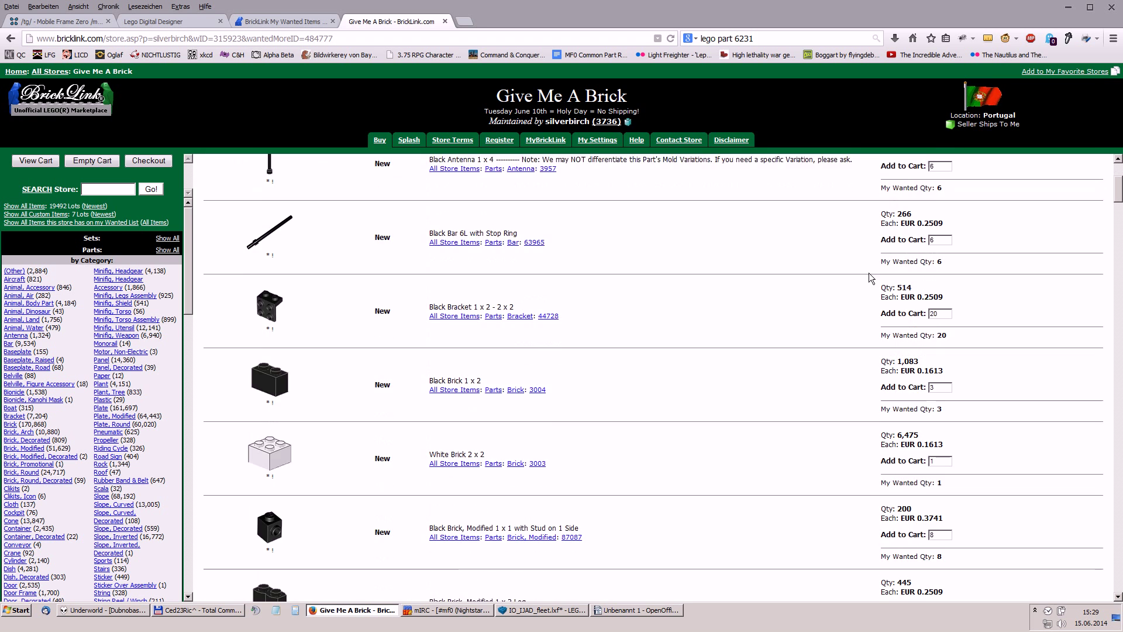
pyautogui.scroll(-8, 872, 278)
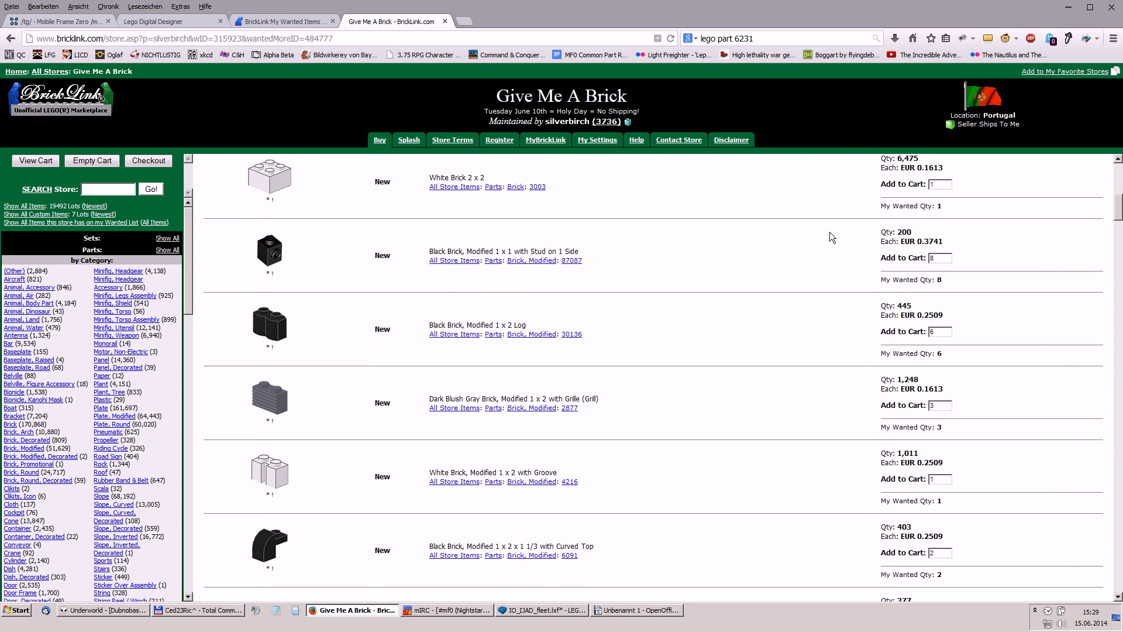
pyautogui.scroll(-20, 830, 231)
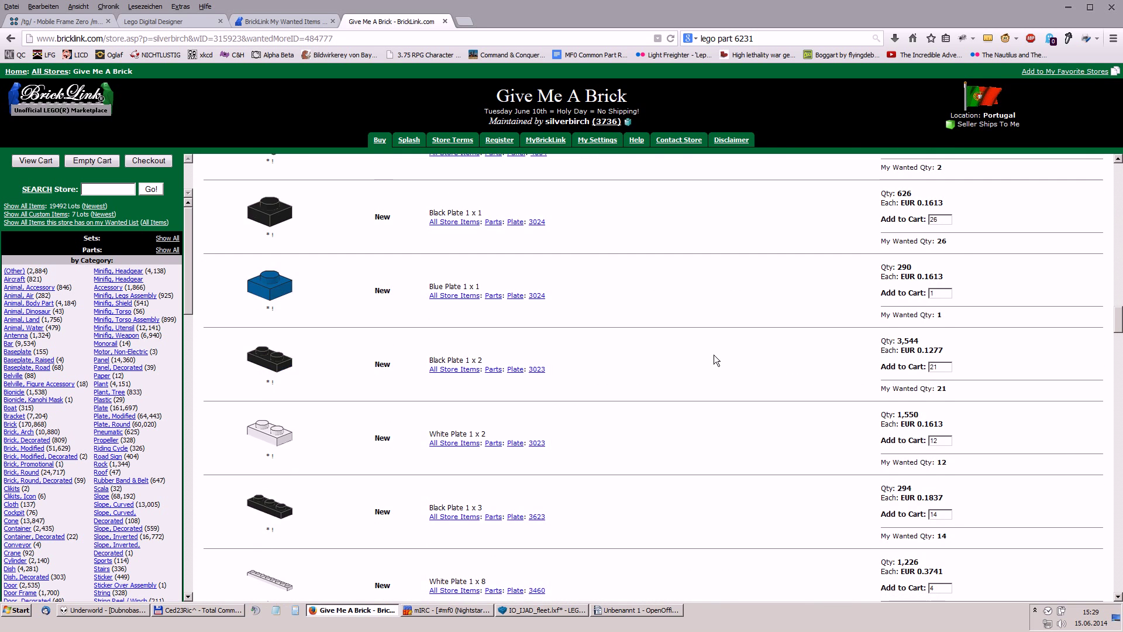
pyautogui.scroll(-20, 714, 361)
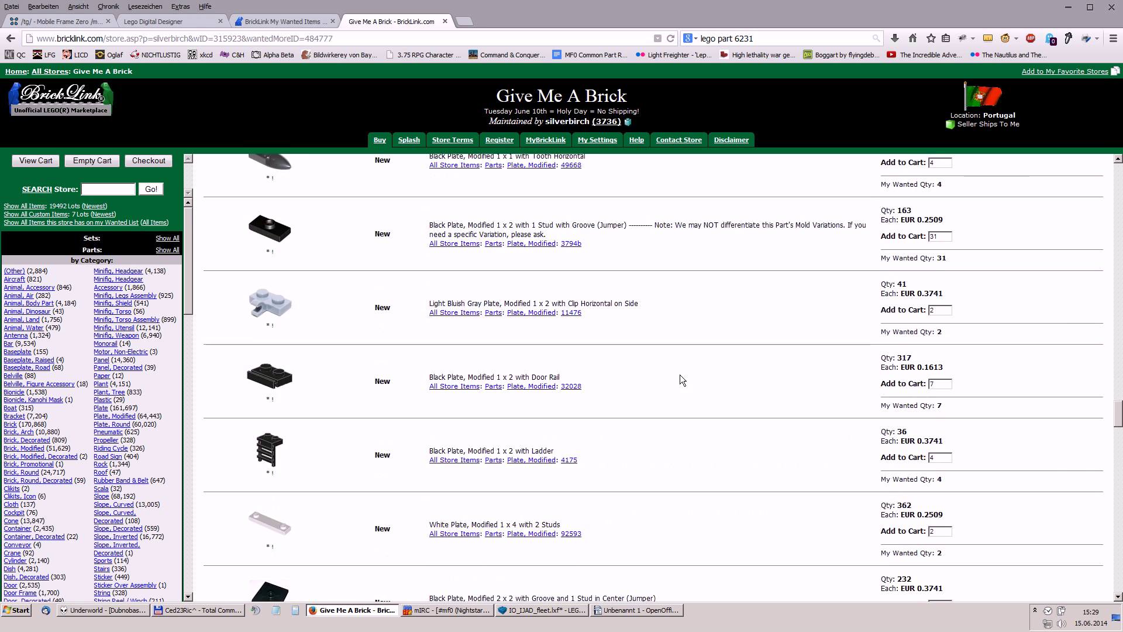
pyautogui.scroll(-20, 680, 377)
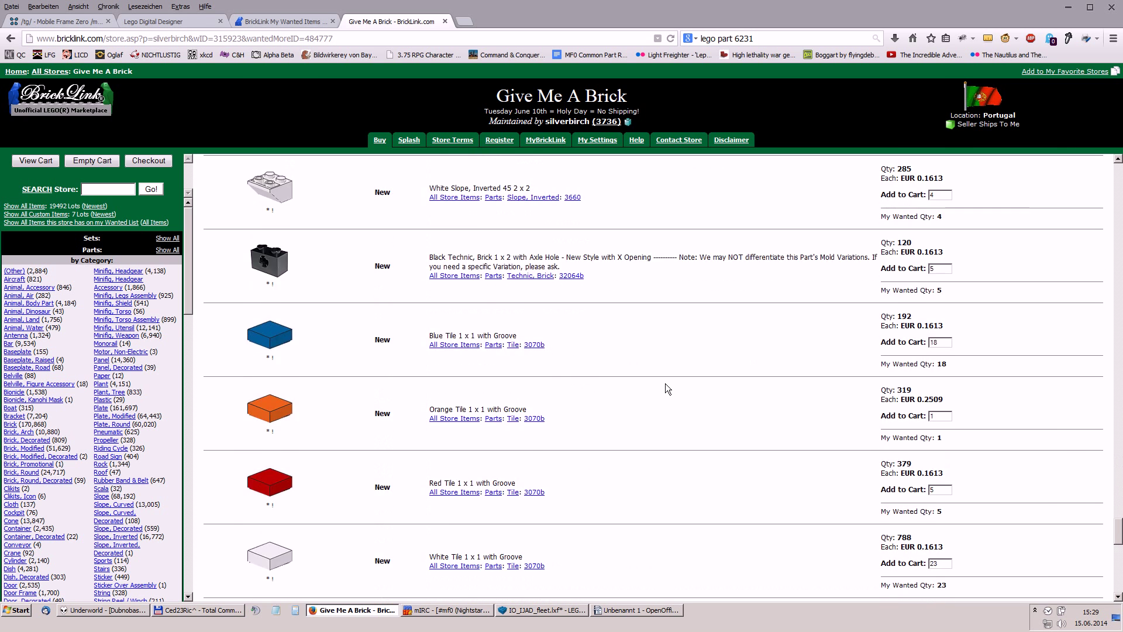
pyautogui.scroll(-10, 665, 388)
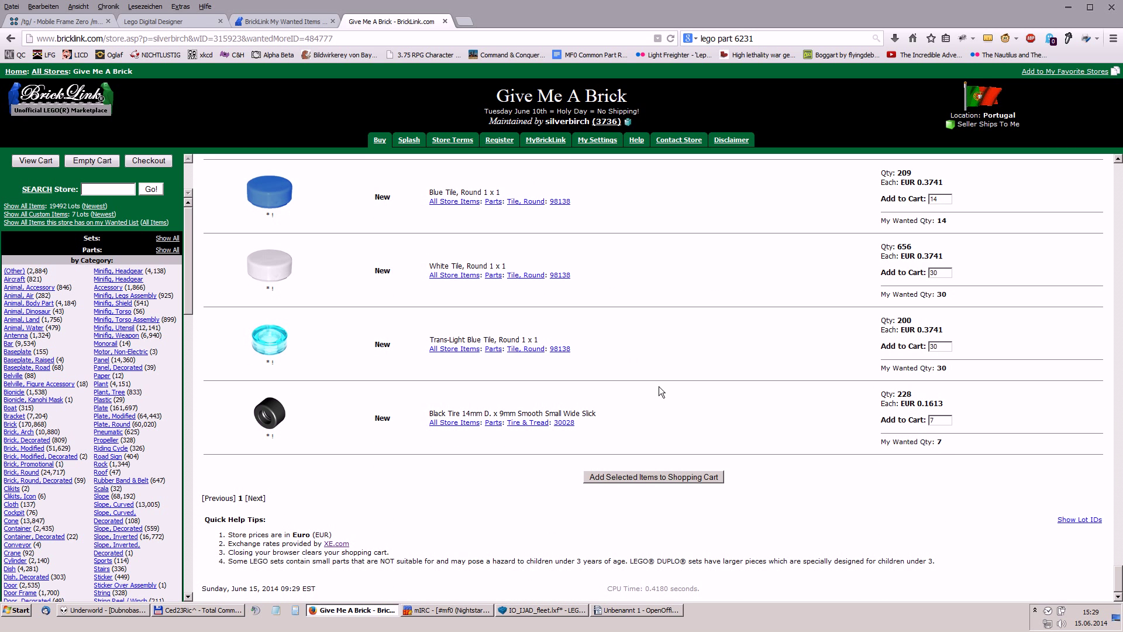
pyautogui.click(623, 479)
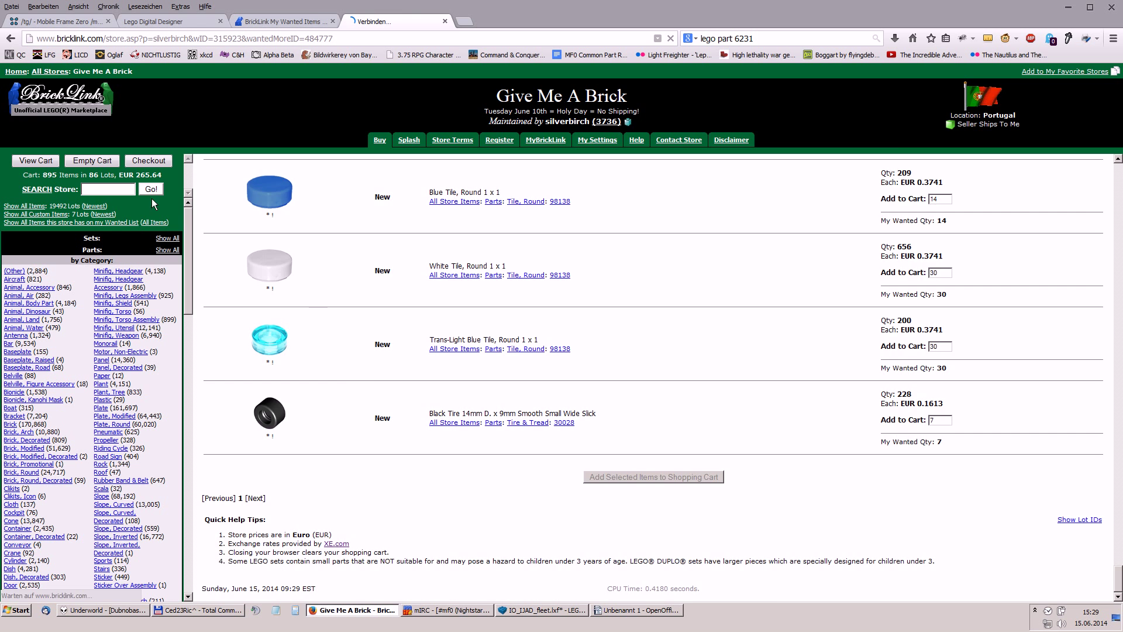
pyautogui.moveTo(121, 174); pyautogui.dragTo(163, 179)
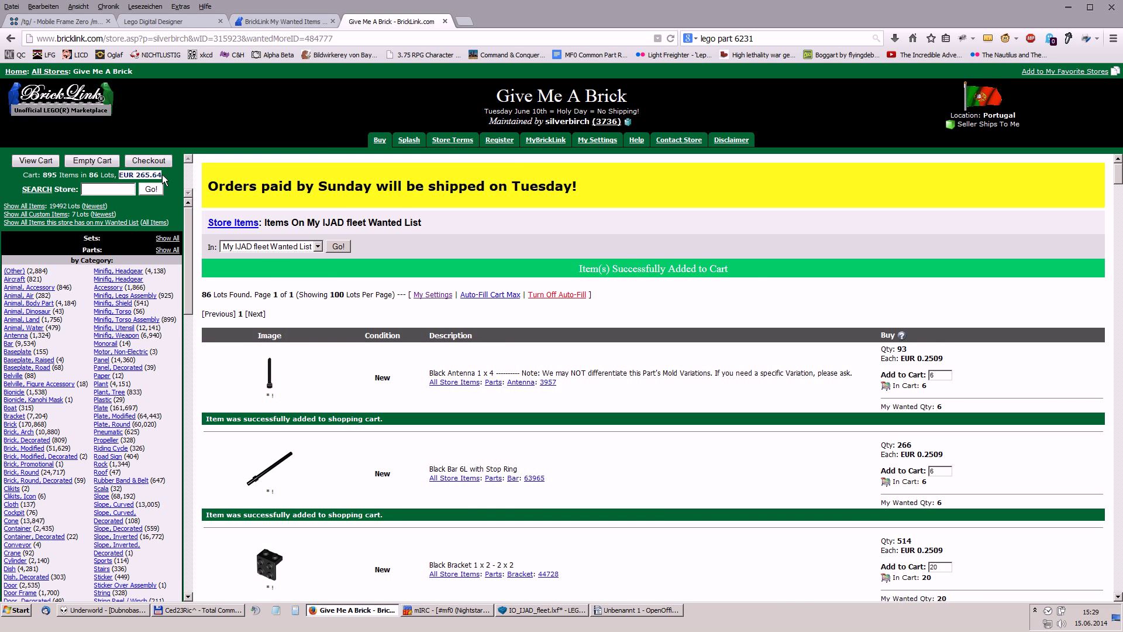
# - Open Sajmon`s store in a new tab, auto-fill the minimum wanted quantities and add the first page of lots to the cart
pyautogui.click(283, 21)
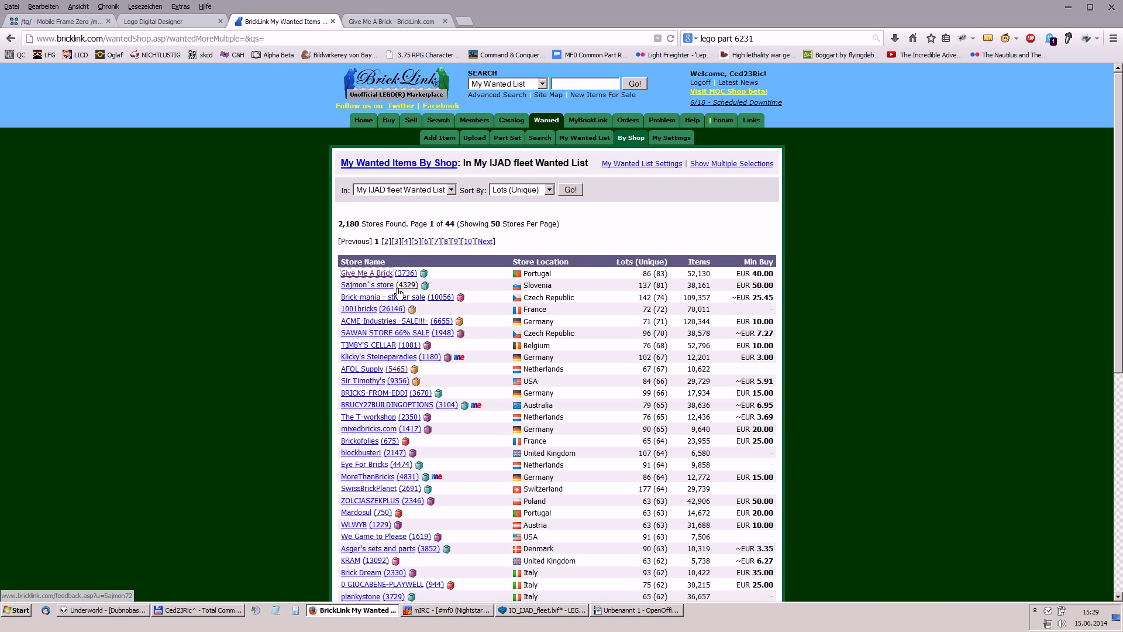
pyautogui.middleClick(383, 287)
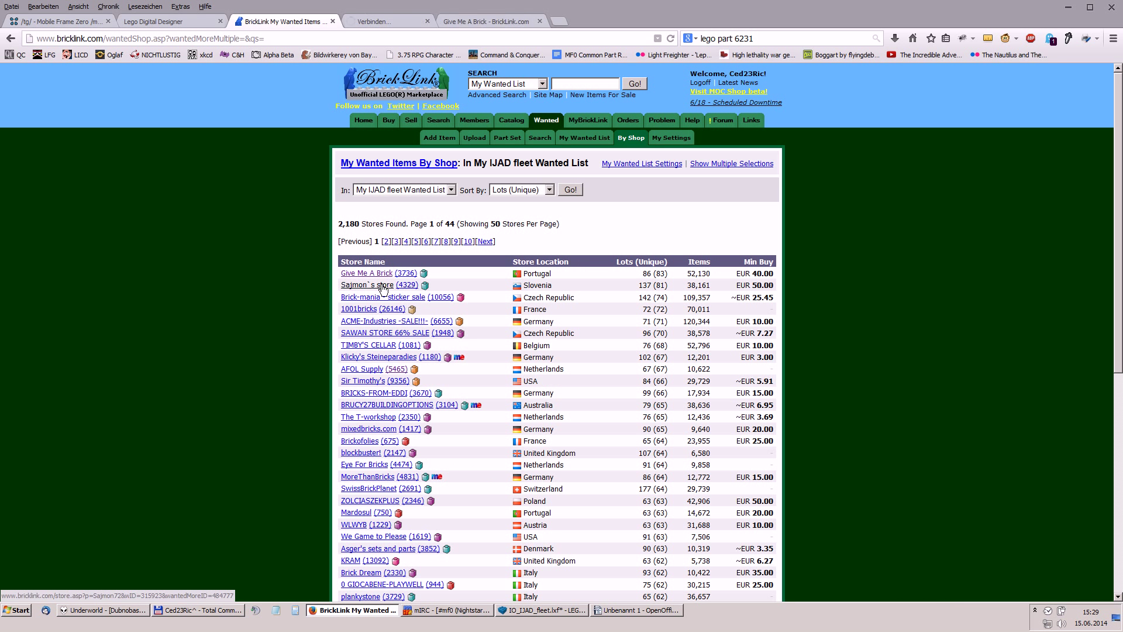
pyautogui.click(369, 25)
pyautogui.click(560, 252)
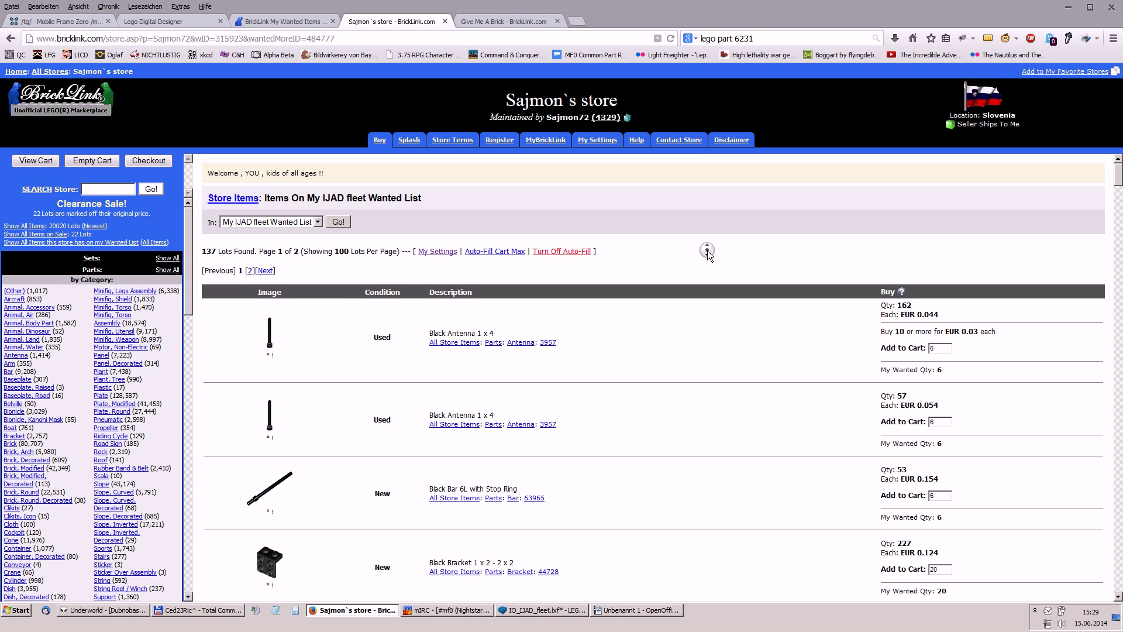
pyautogui.middleClick(708, 251)
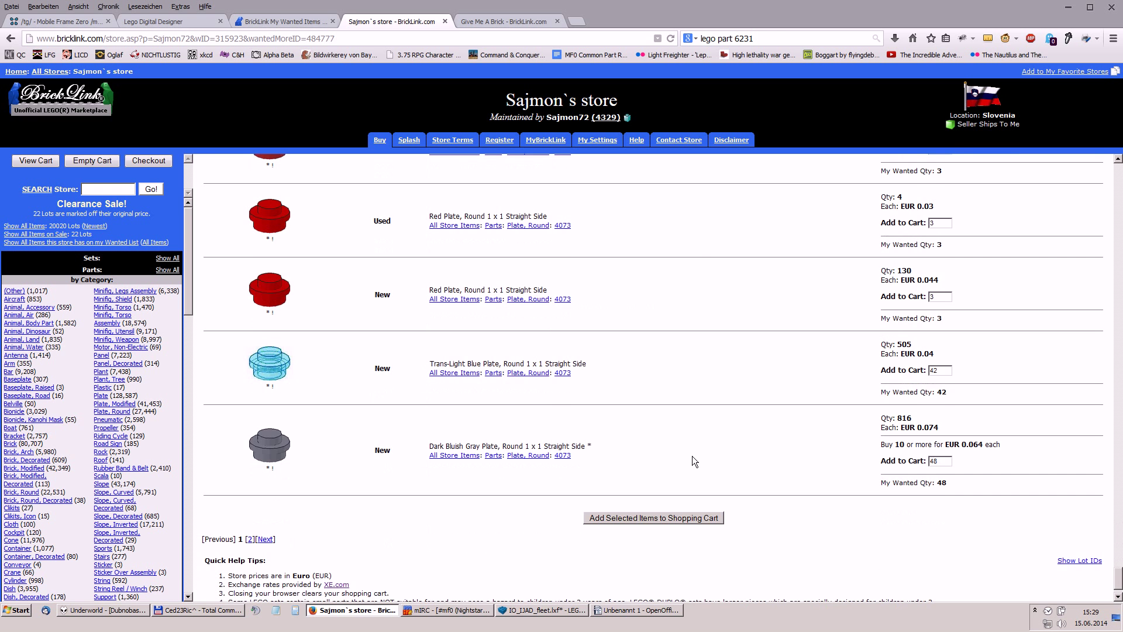
pyautogui.click(663, 517)
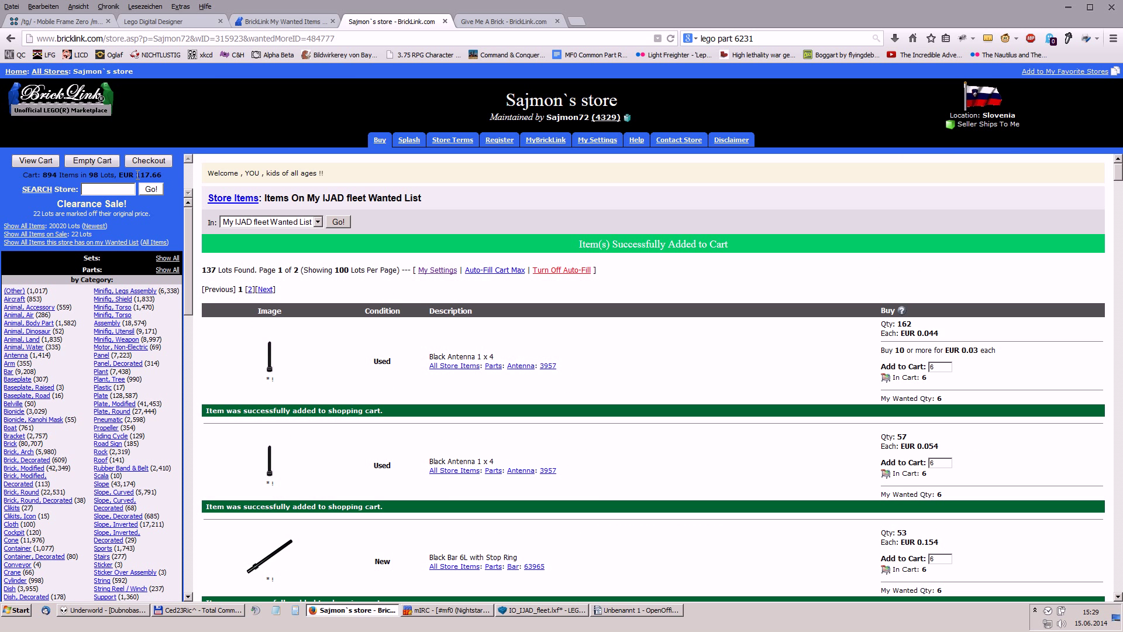
# - From the shop list, open the Brick-mania - sticker sale store in a new tab and auto-fill the minimum wanted quantities
pyautogui.click(287, 23)
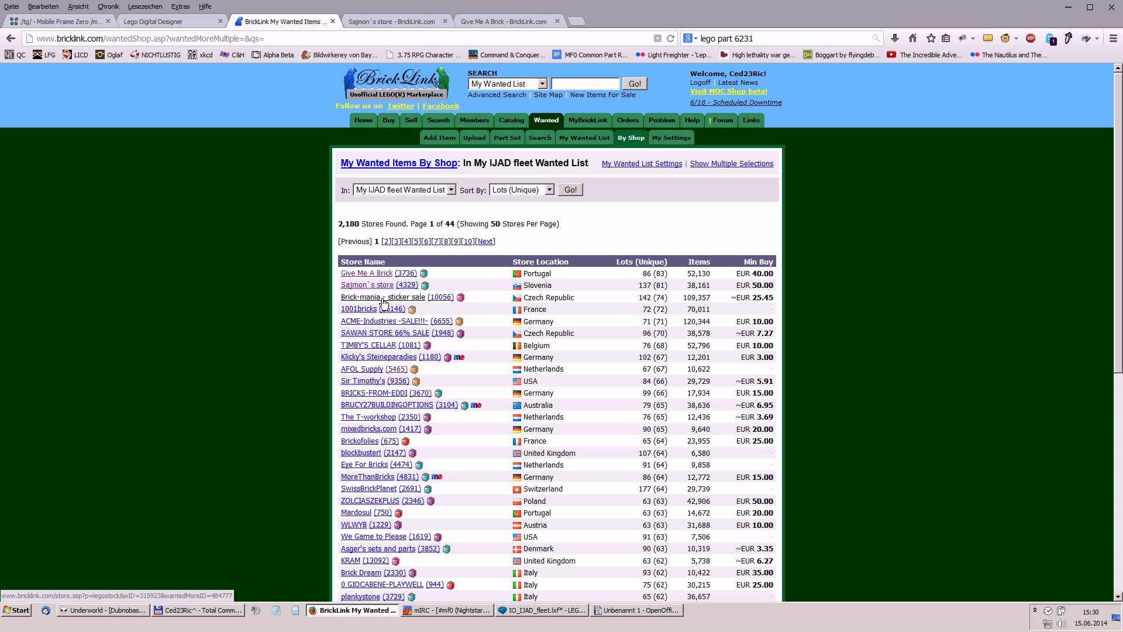
pyautogui.middleClick(384, 302)
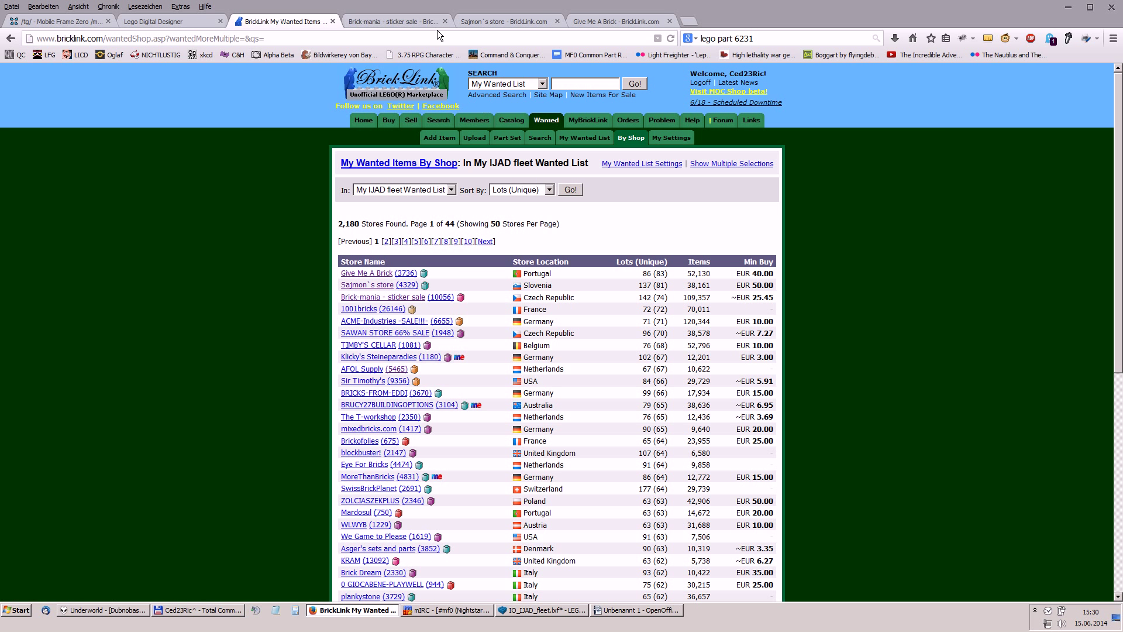
pyautogui.click(393, 22)
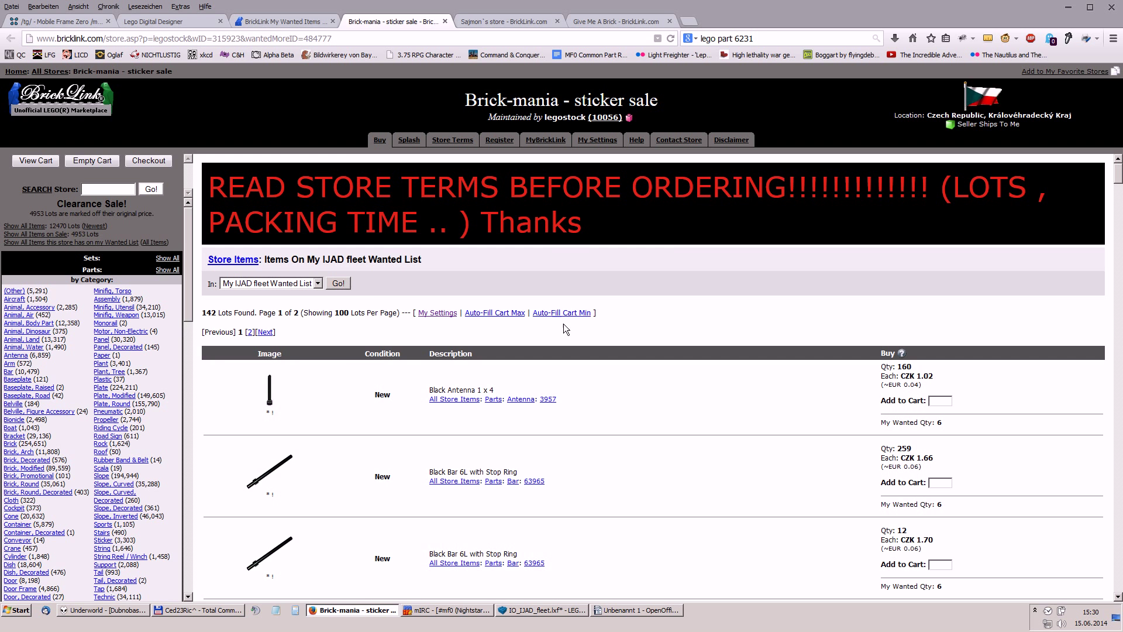
pyautogui.click(579, 313)
# - Add the first page of auto-filled Brick-mania lots to the shopping cart and highlight the cart's total price
pyautogui.middleClick(680, 259)
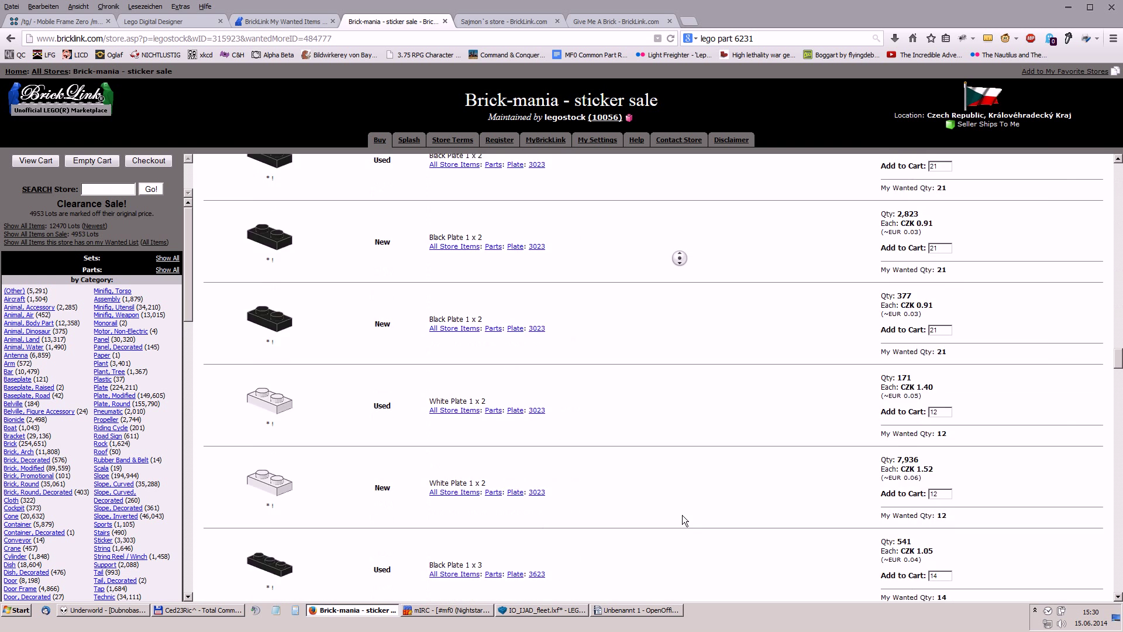
pyautogui.middleClick(697, 466)
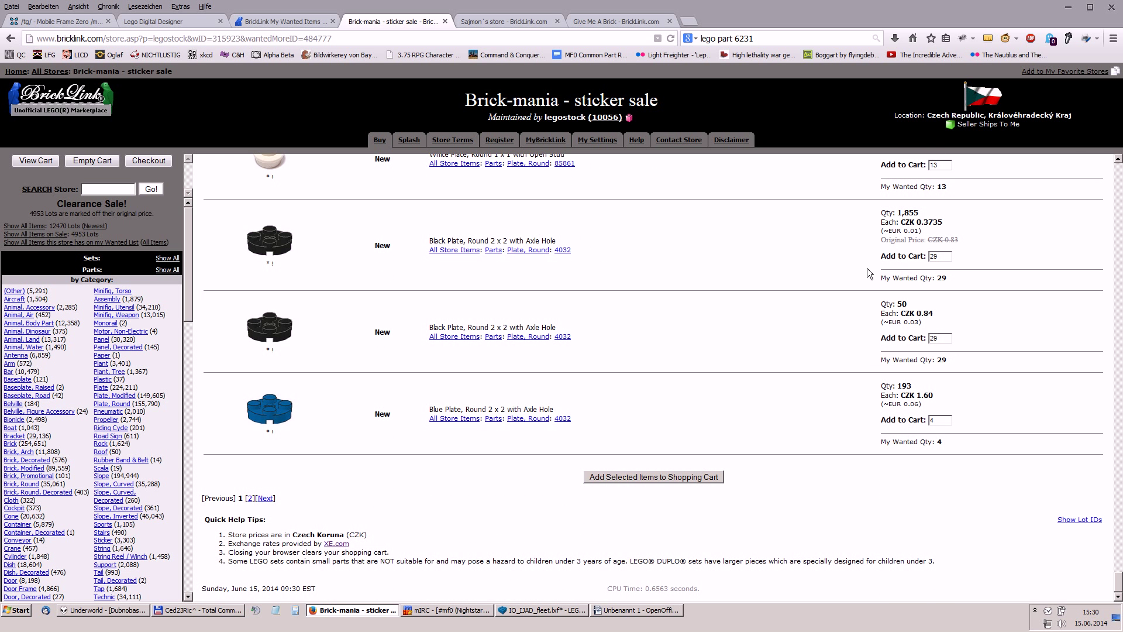
pyautogui.click(650, 477)
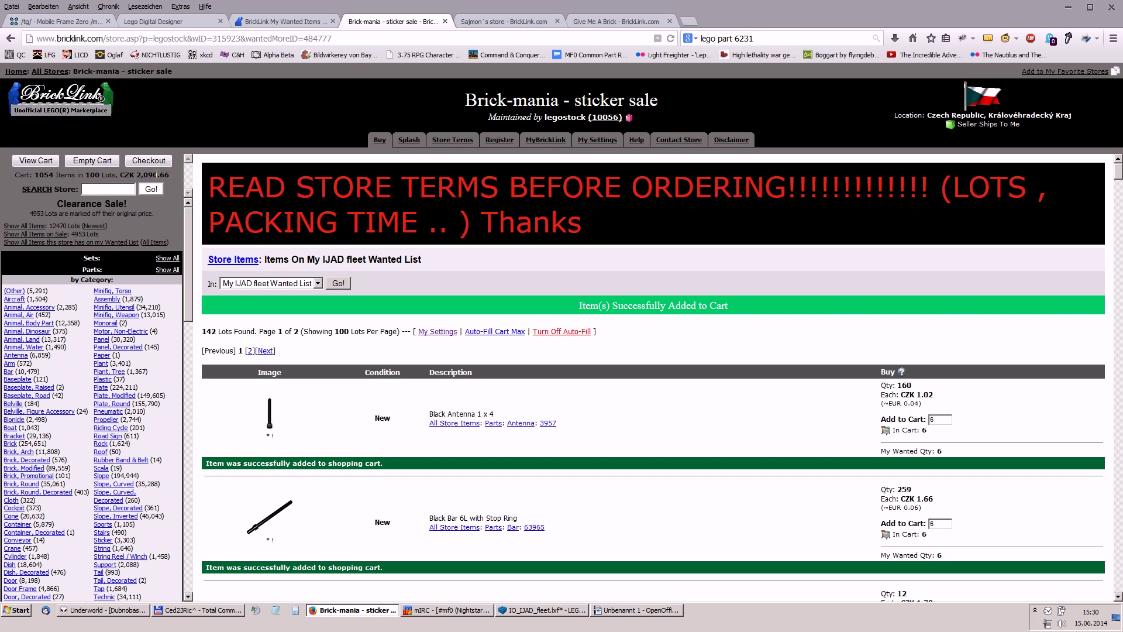
pyautogui.moveTo(171, 174); pyautogui.dragTo(135, 174)
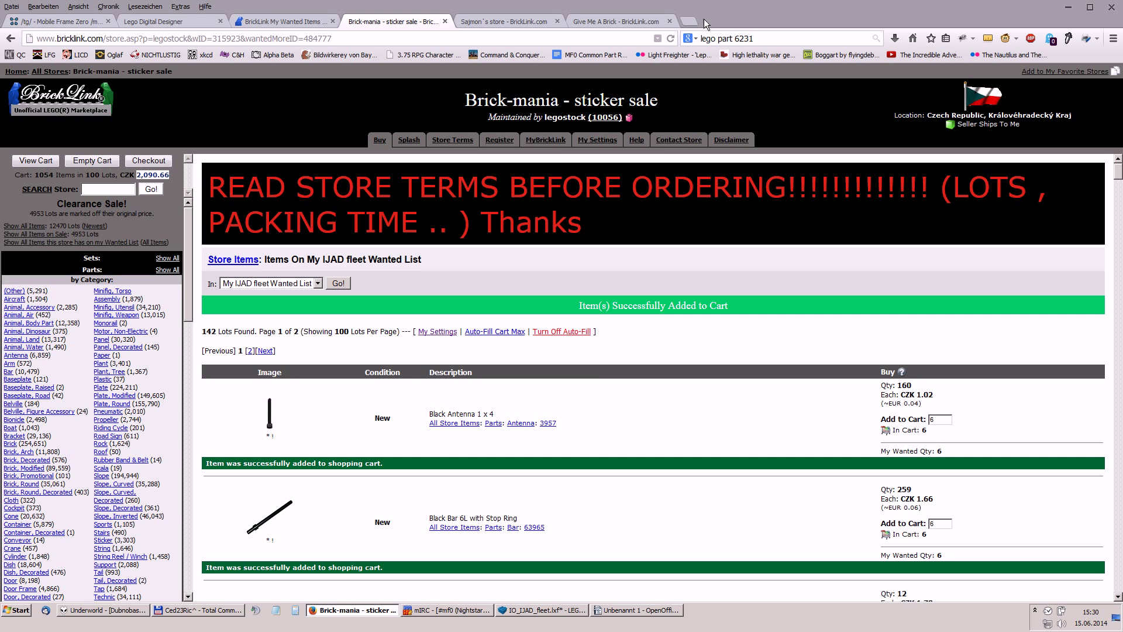
# - Open xe.com in a new tab and set the currency converter's source currency to CZK - Czech Koruna
pyautogui.click(692, 20)
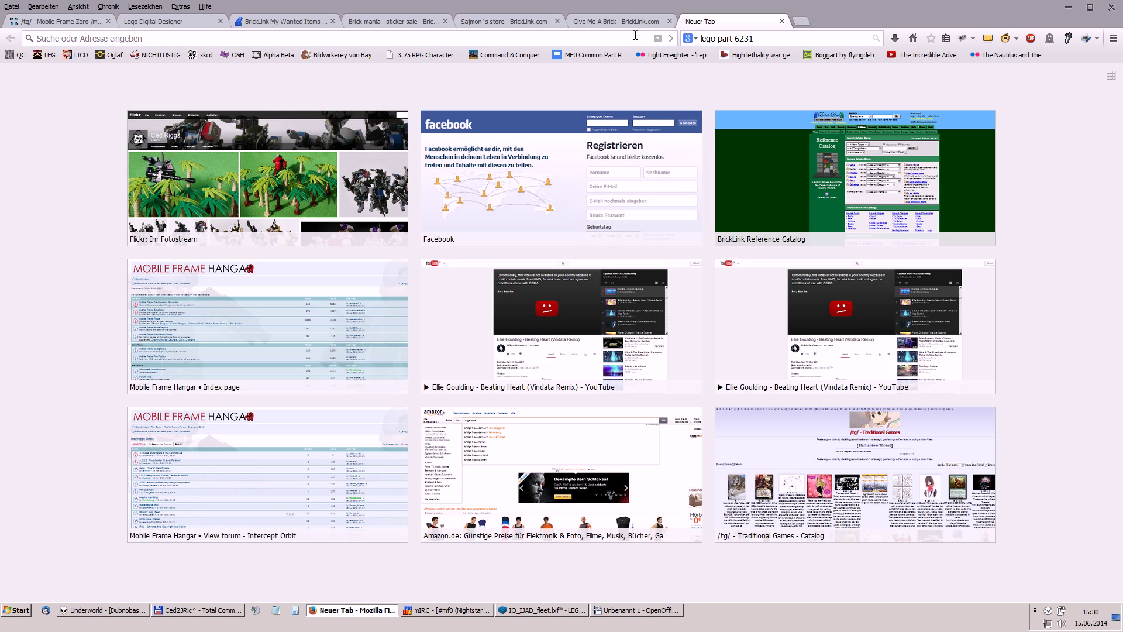
pyautogui.write('xe.com/')
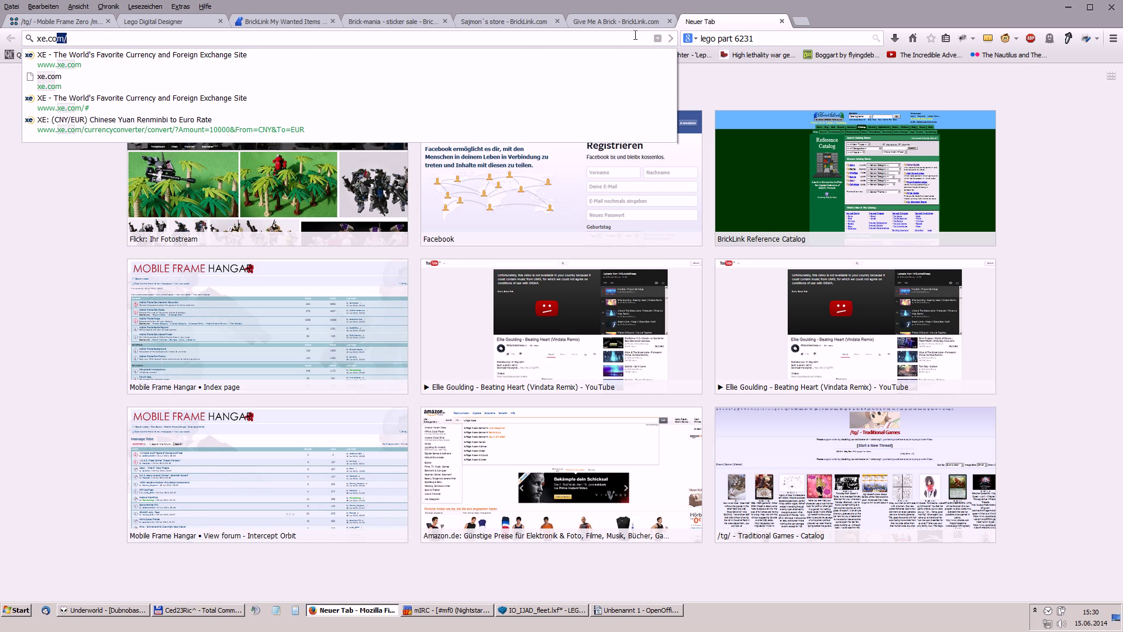
pyautogui.press('Return')
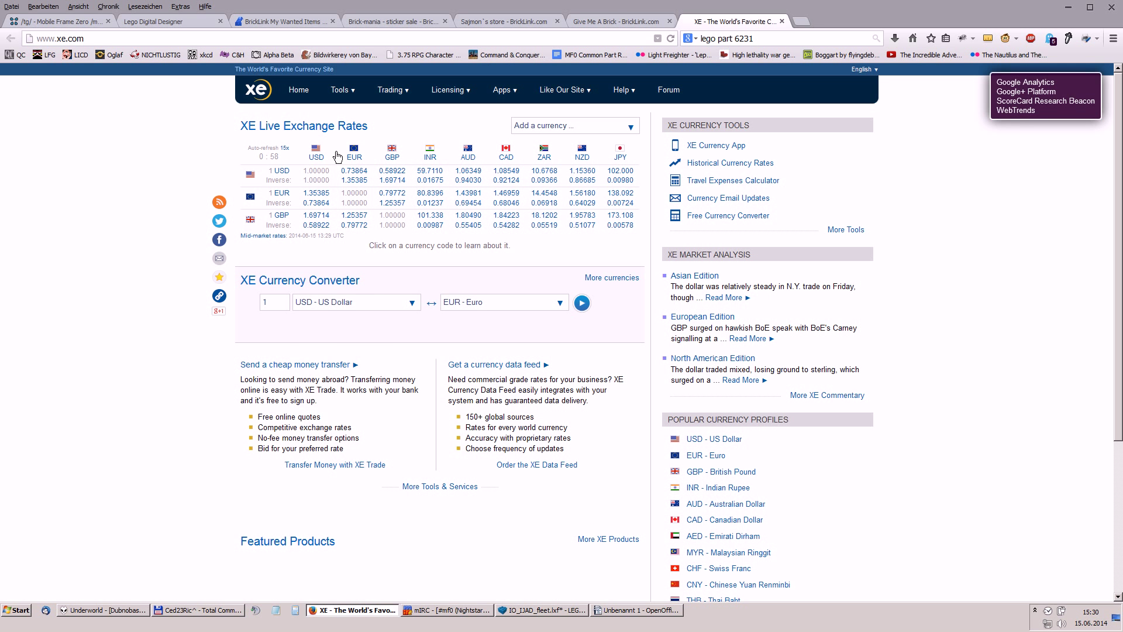
pyautogui.click(335, 303)
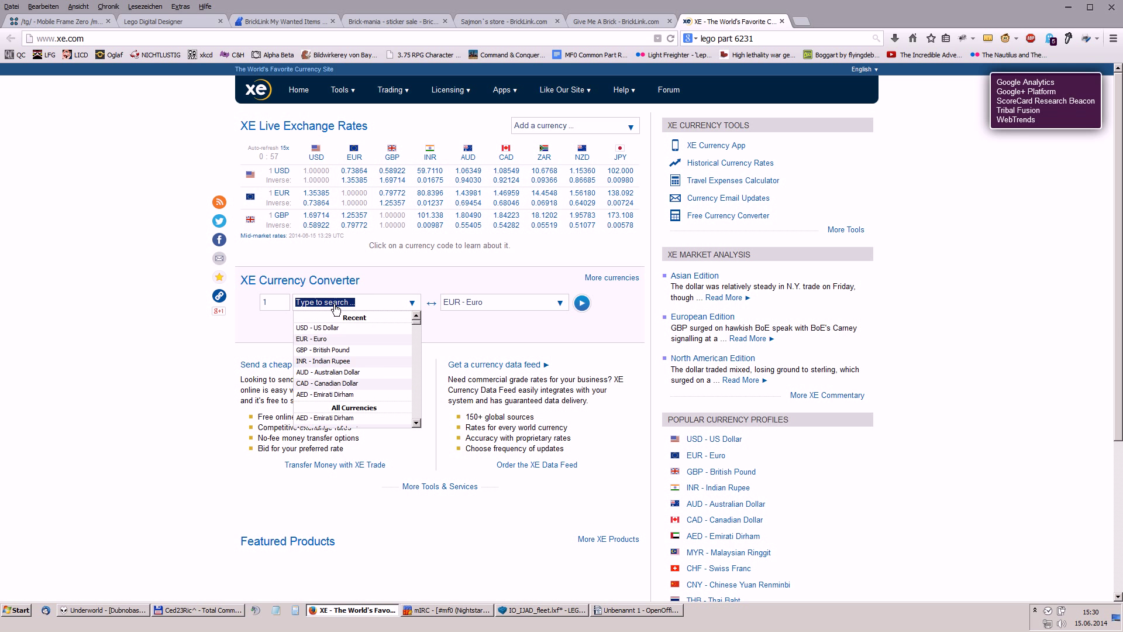
pyautogui.scroll(-3, 370, 354)
pyautogui.scroll(-6, 367, 353)
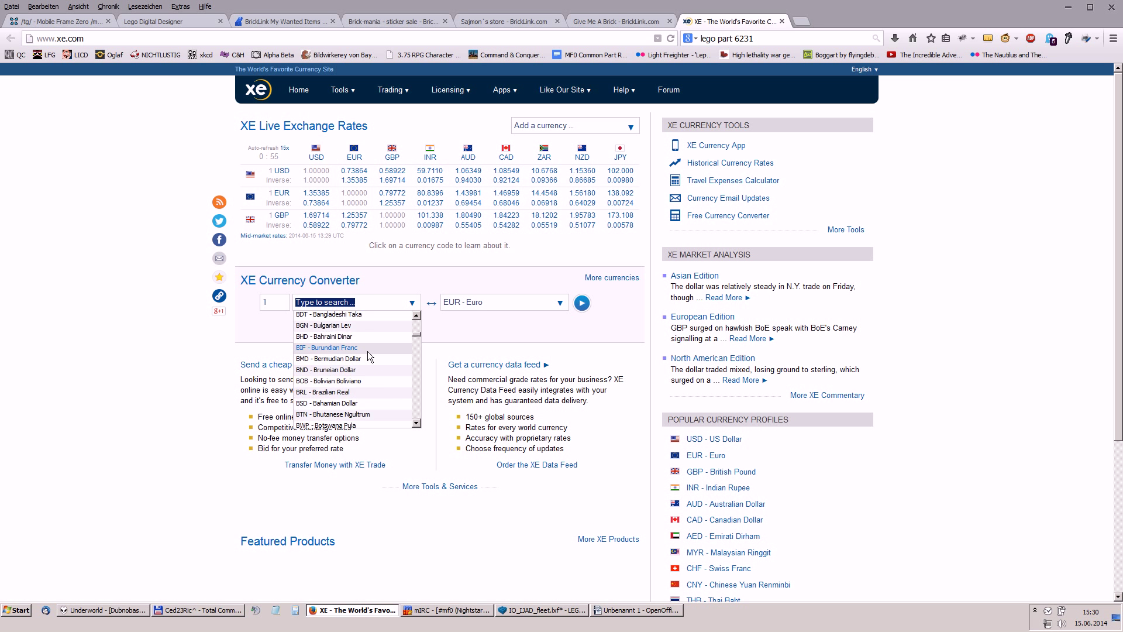
pyautogui.scroll(-3, 367, 351)
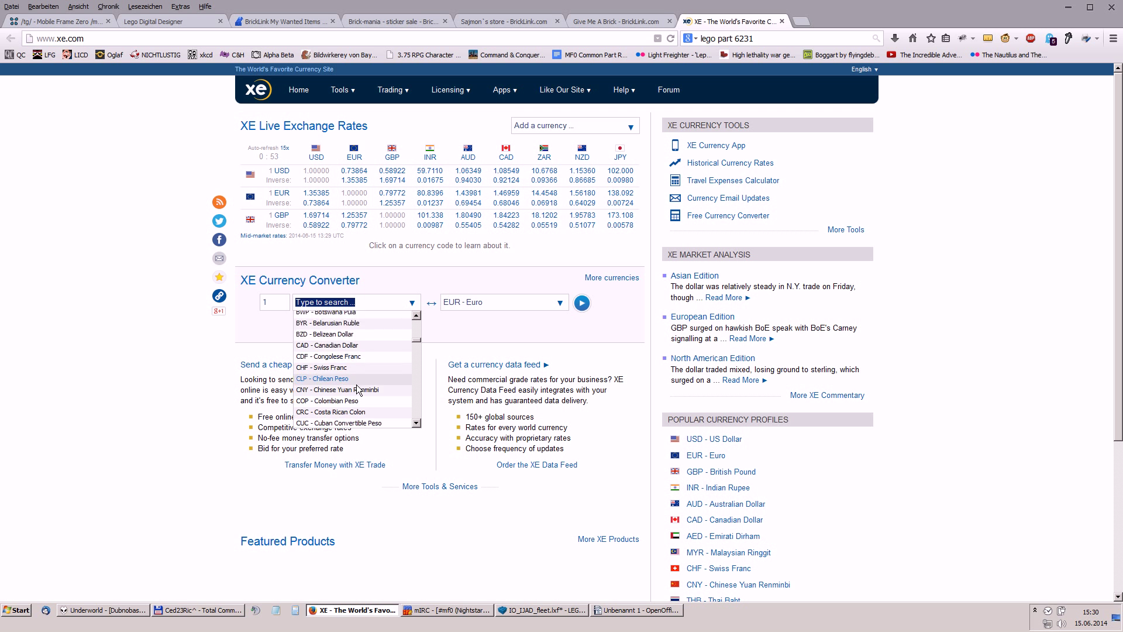
pyautogui.click(345, 360)
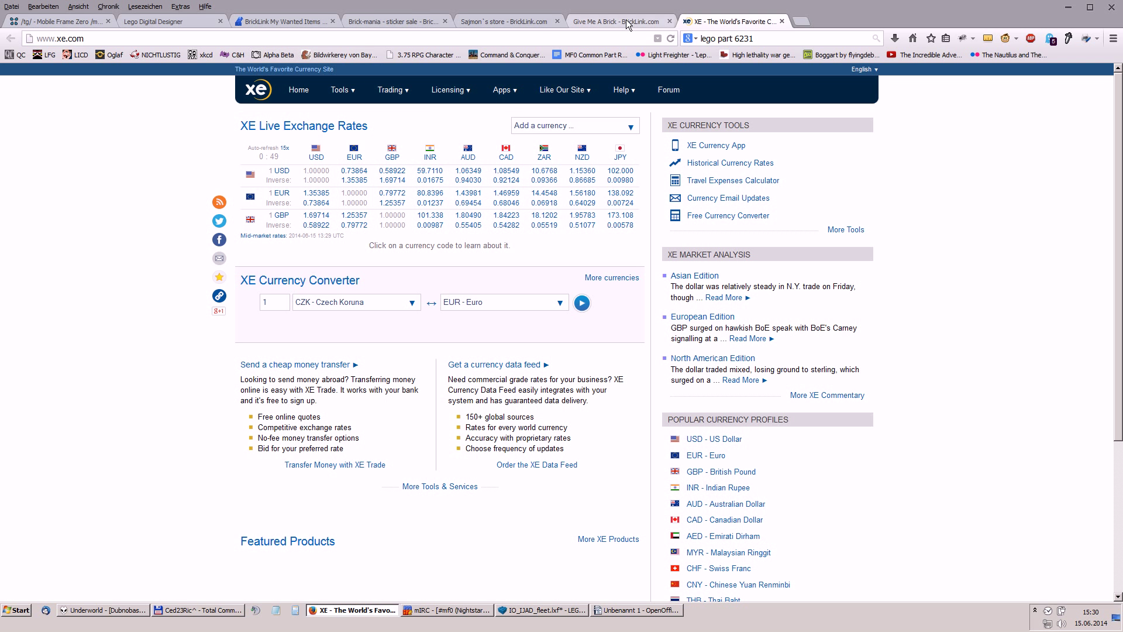
# - Check the Brick-mania cart total and convert 2100 CZK to euros in the currency converter
pyautogui.click(407, 22)
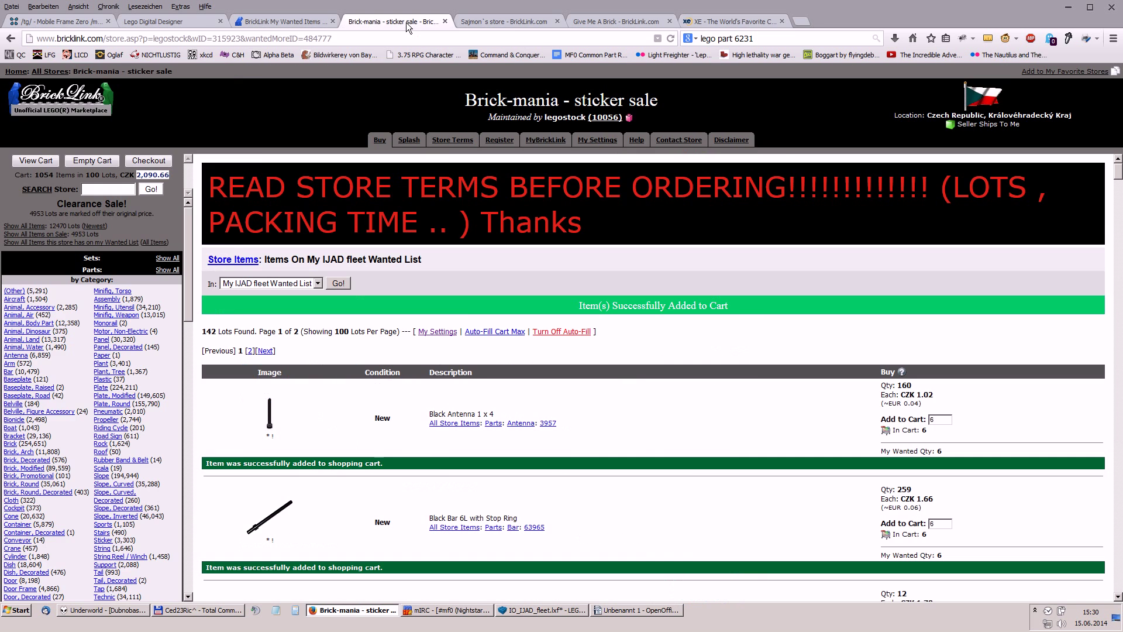
pyautogui.click(734, 21)
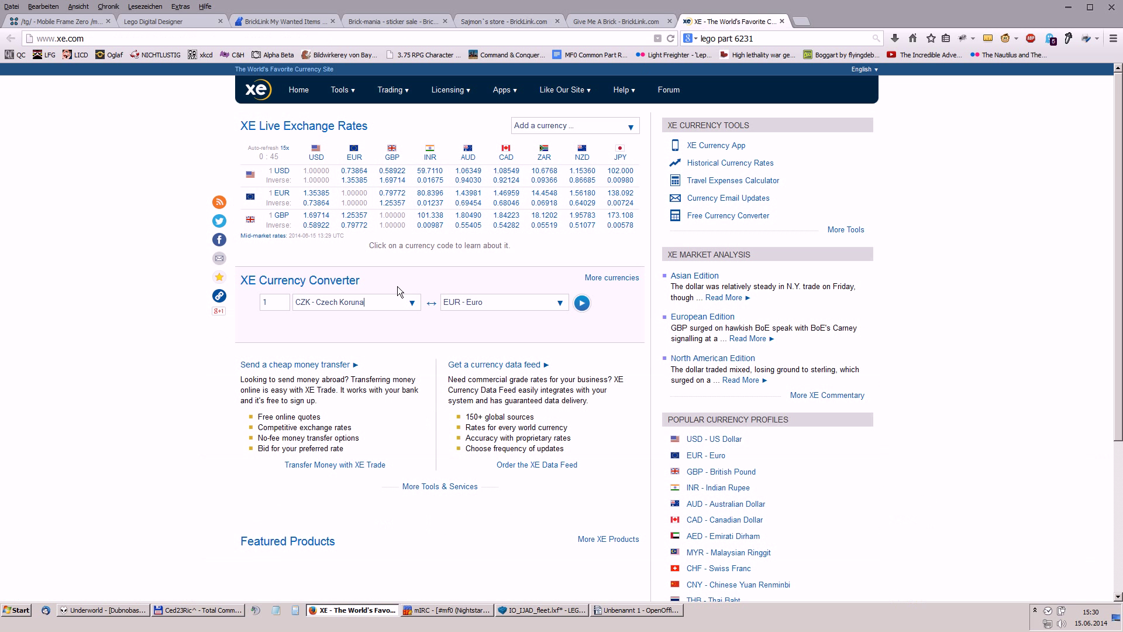
pyautogui.write('2100')
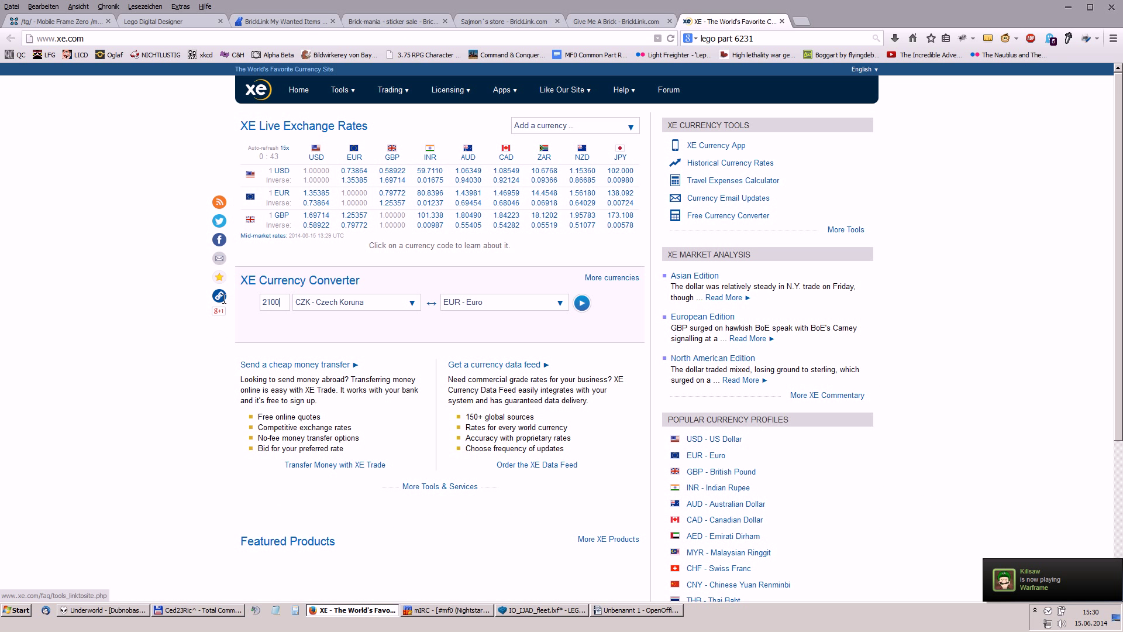
pyautogui.click(582, 302)
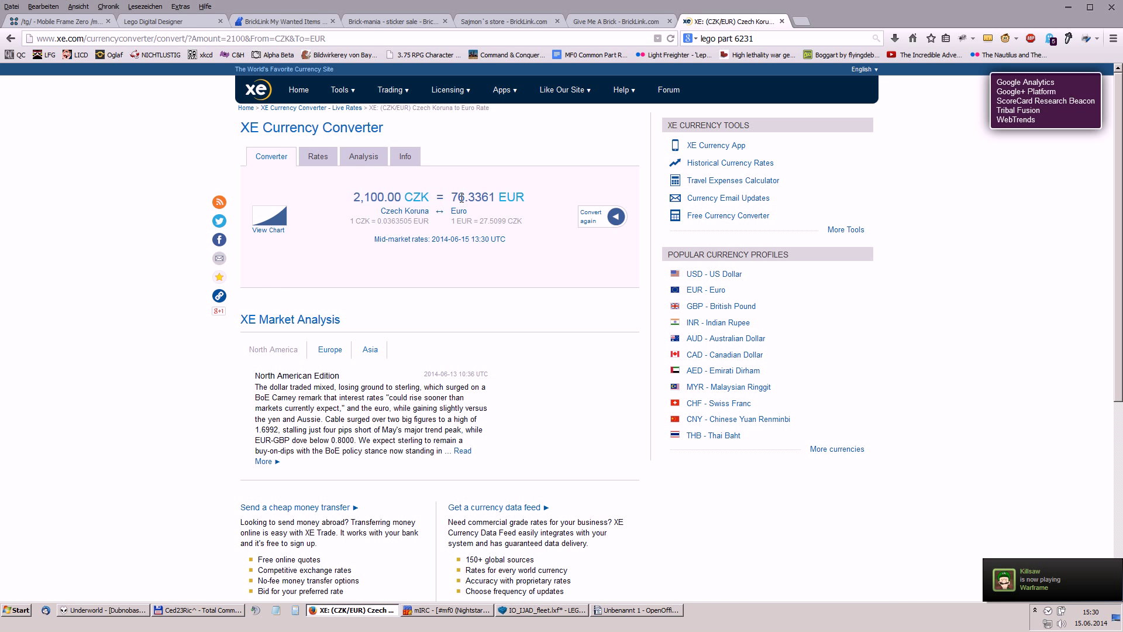
pyautogui.click(377, 22)
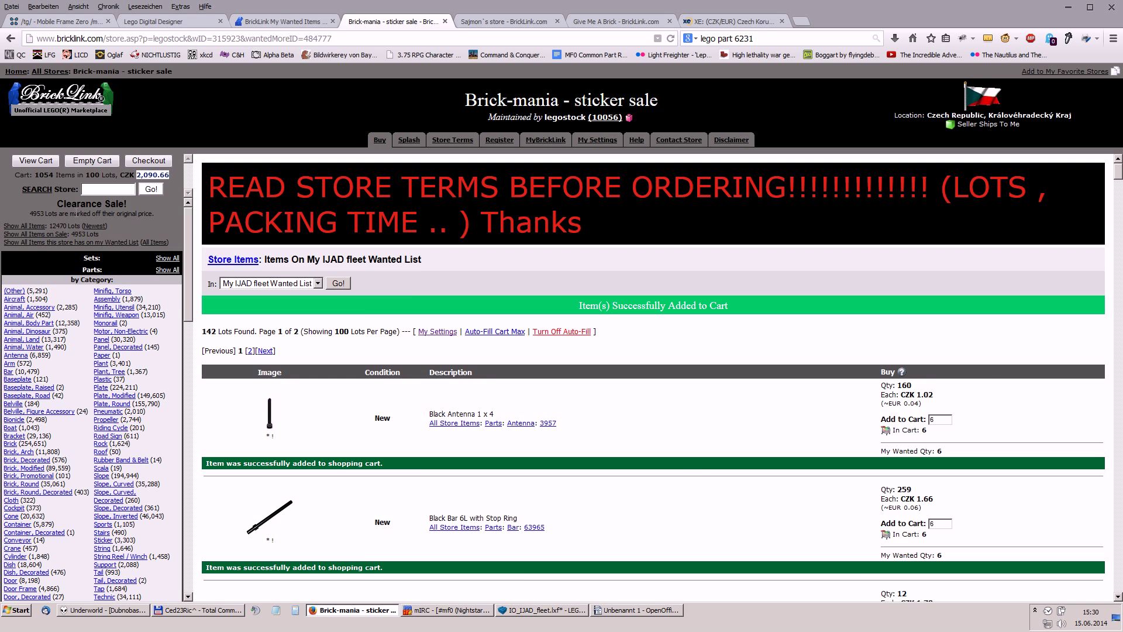
# - From the list of shops for the IJAD fleet wanted list, open the 1001bricks and ACME-Industries stores in new tabs
pyautogui.click(286, 21)
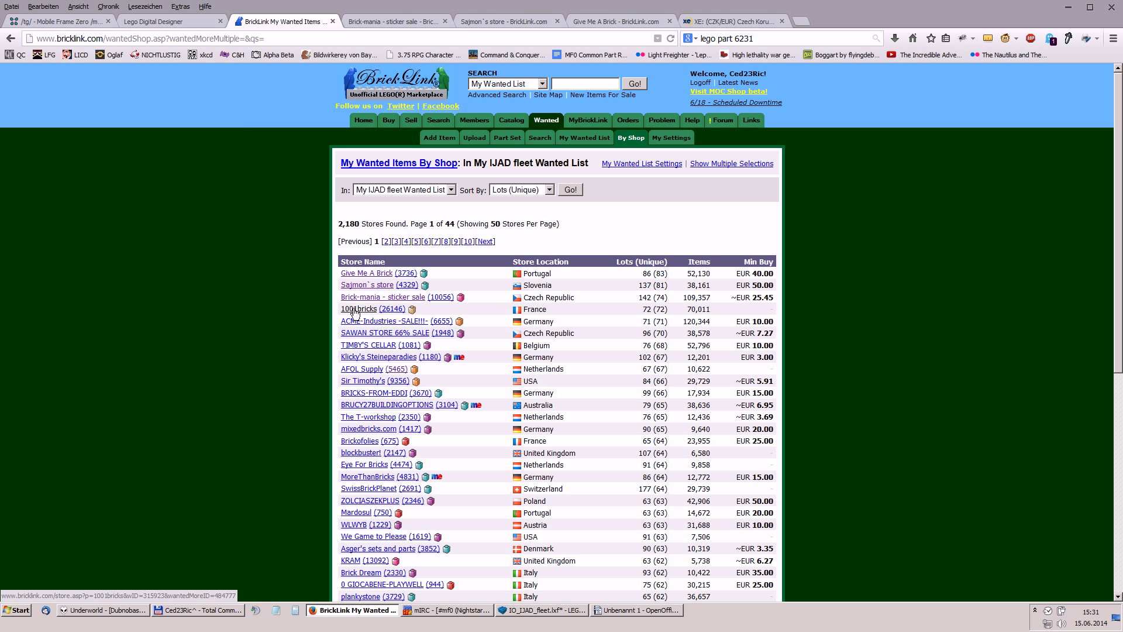
pyautogui.middleClick(356, 310)
pyautogui.middleClick(363, 323)
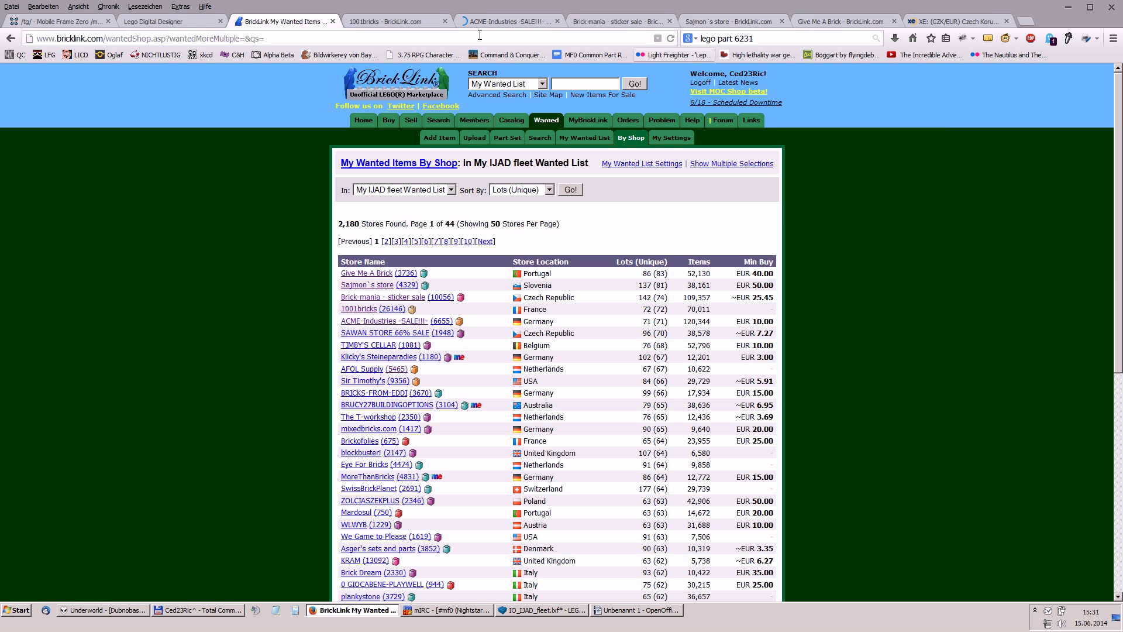
# - Auto-fill the minimum wanted quantities in the ACME-Industries store, add the lots to the cart to check the total, and close that store
pyautogui.click(489, 23)
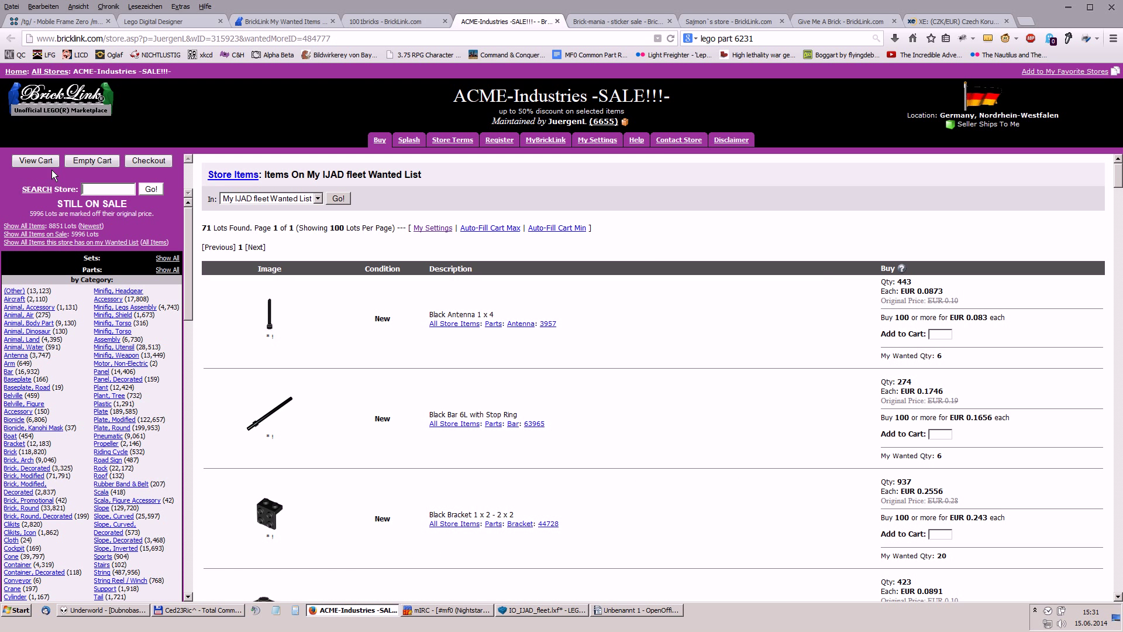
pyautogui.click(553, 228)
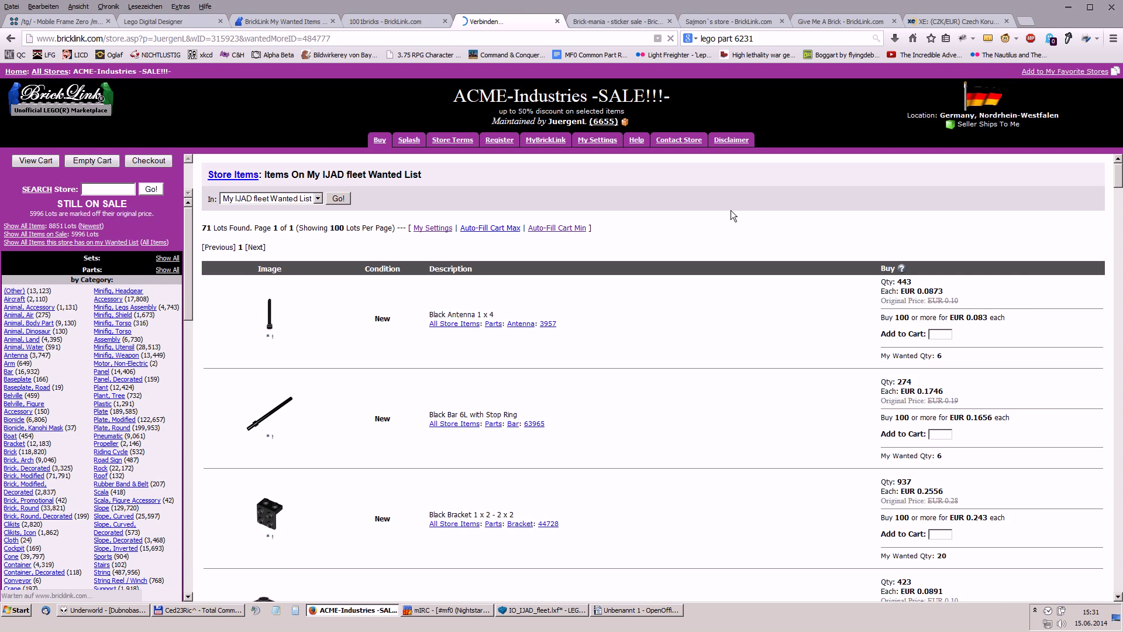
pyautogui.middleClick(731, 210)
pyautogui.middleClick(705, 497)
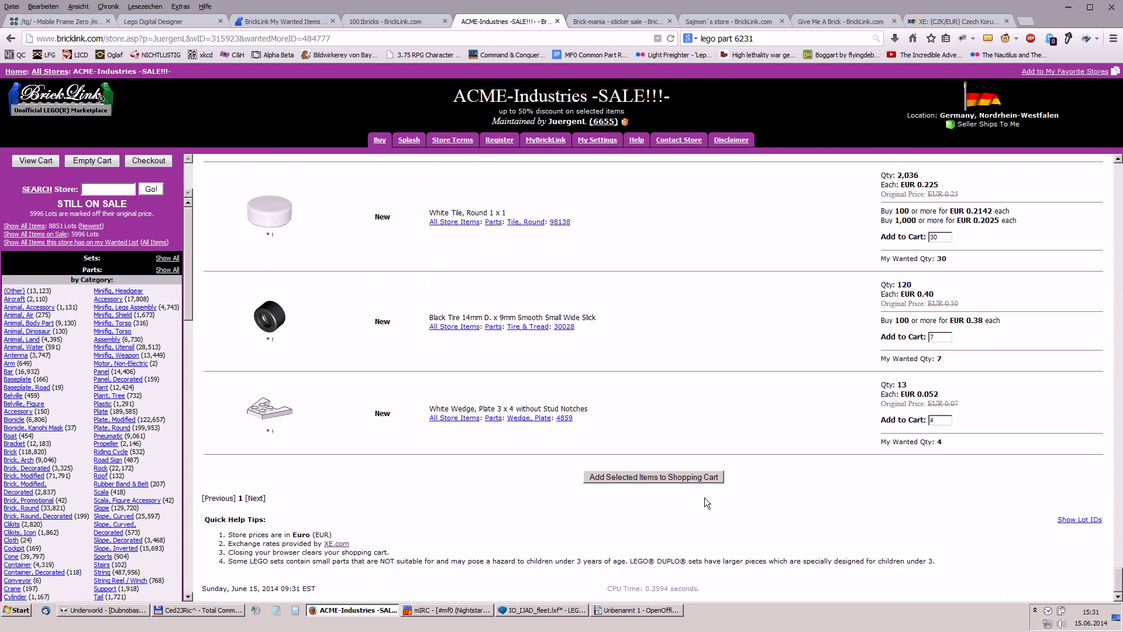
pyautogui.click(693, 476)
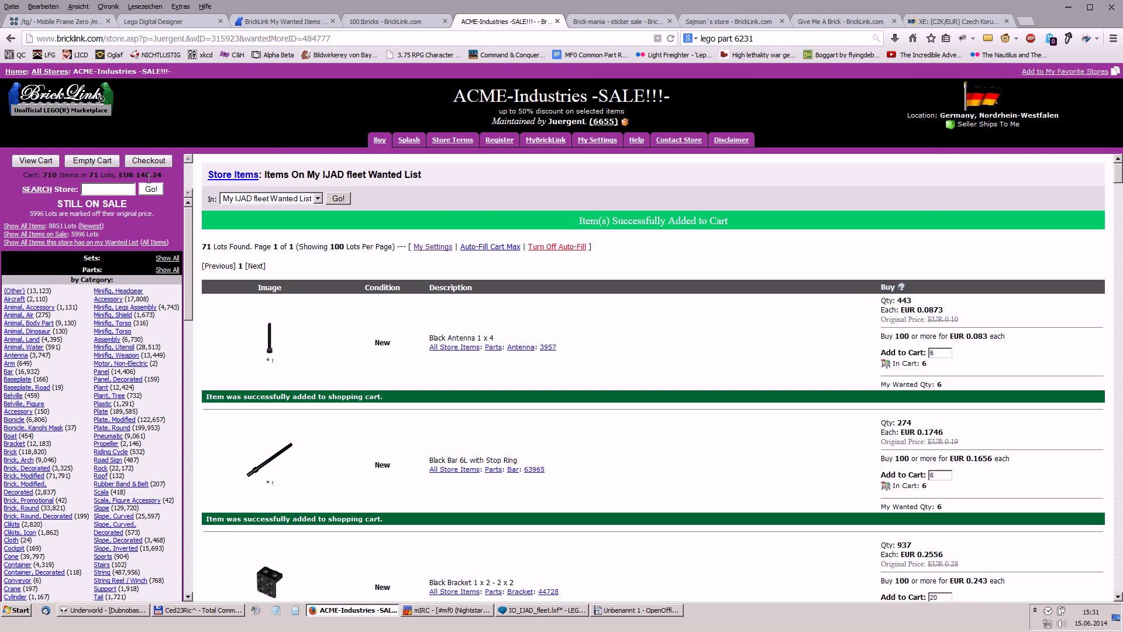
pyautogui.click(557, 21)
# - In the 1001bricks store, auto-fill the minimum wanted quantities, add the lots to the cart to check the total, and close the store
pyautogui.click(391, 26)
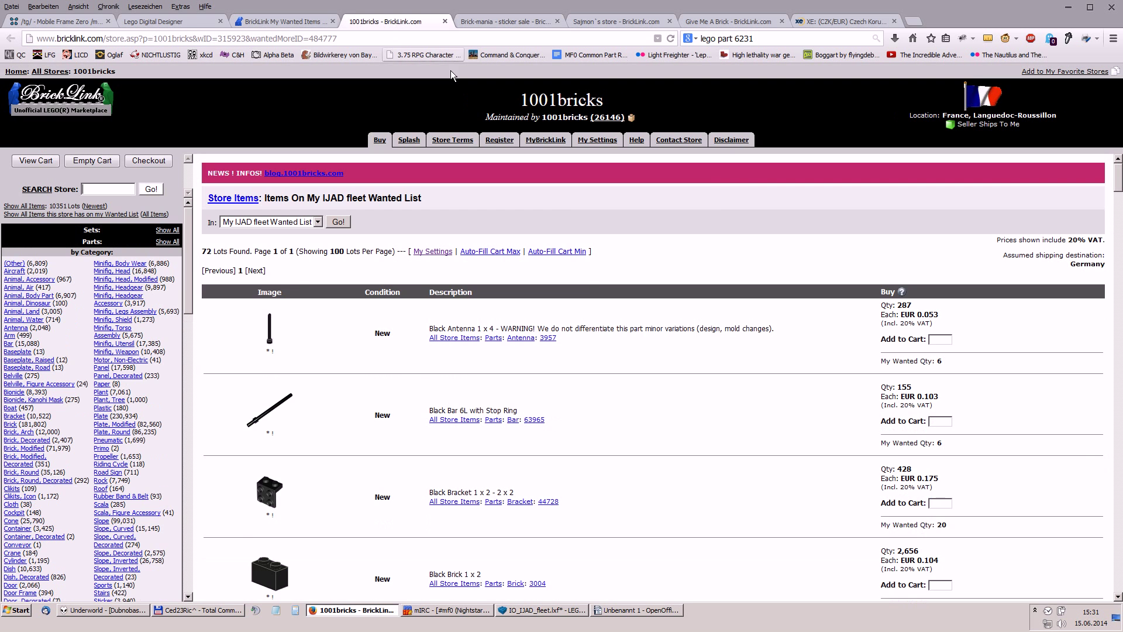
pyautogui.click(563, 251)
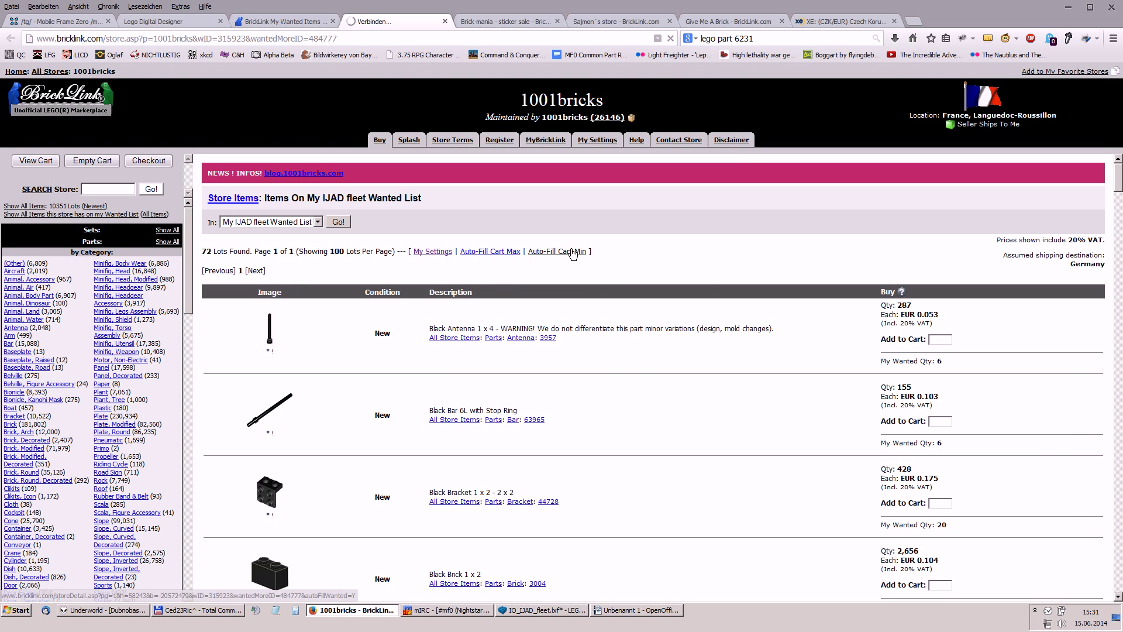
pyautogui.middleClick(718, 212)
pyautogui.scroll(-15, 718, 213)
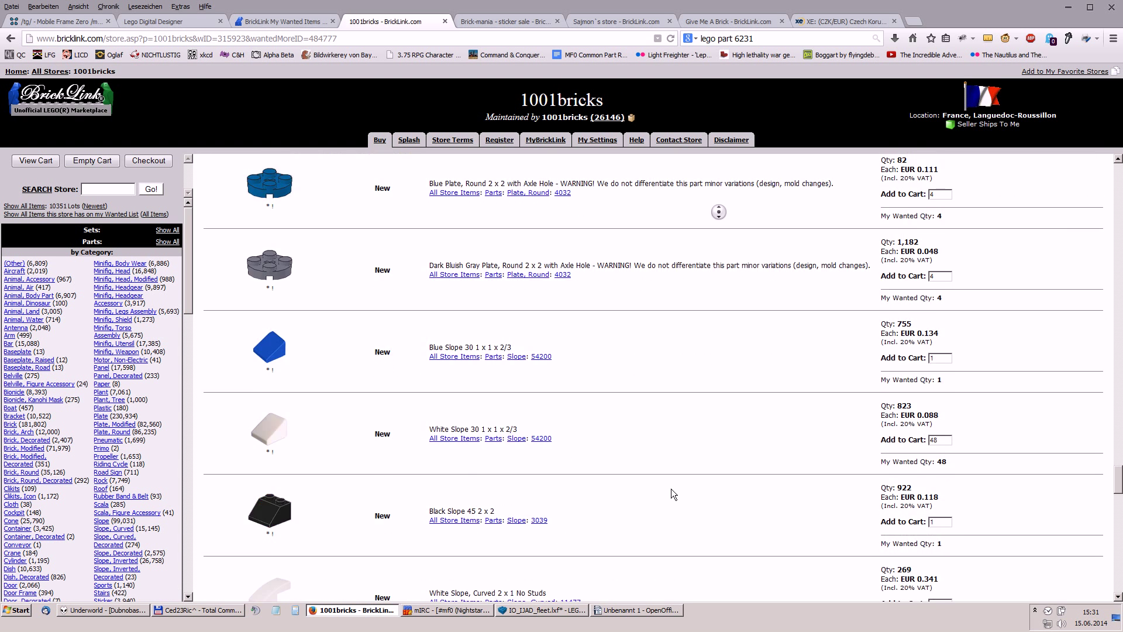
pyautogui.click(668, 477)
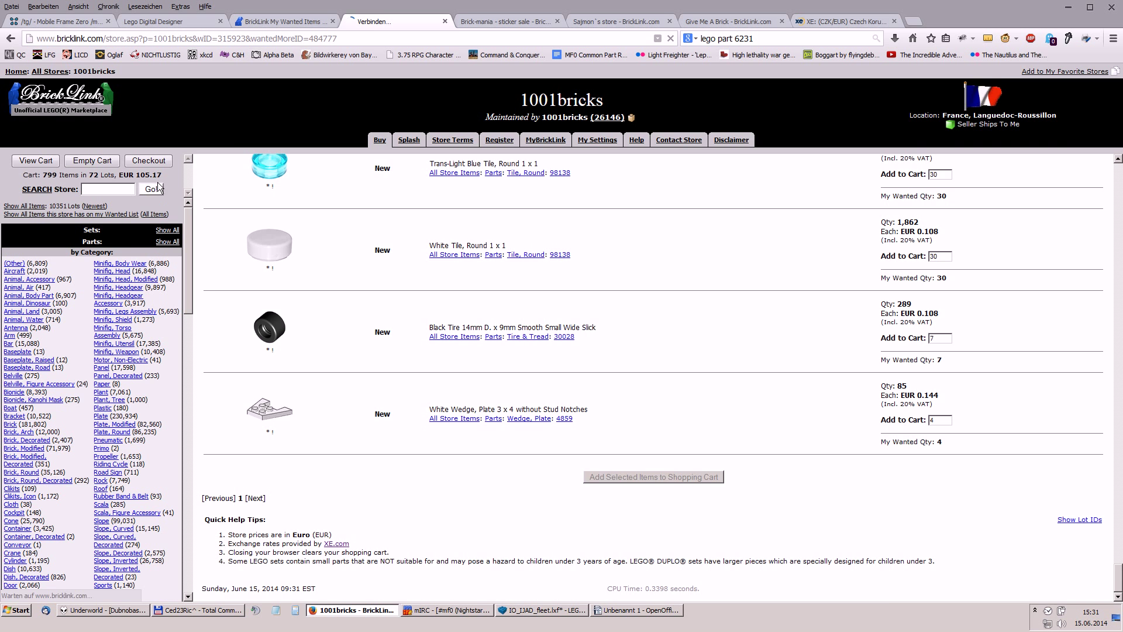
pyautogui.click(444, 21)
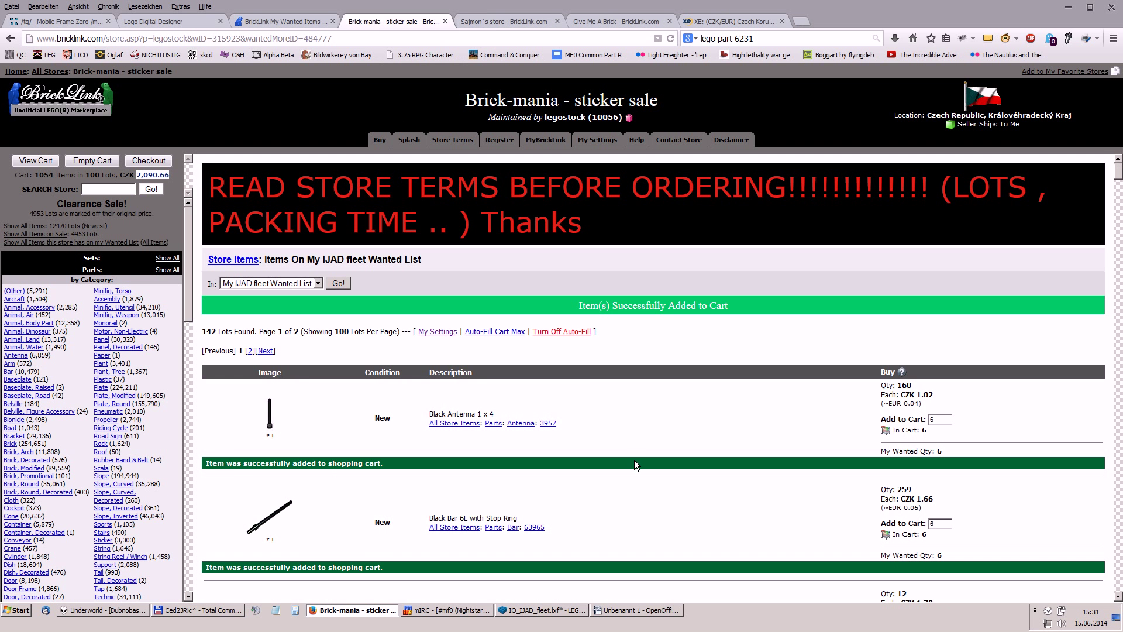
# - From the shop list, open SAWAN STORE 66% SALE, TIMBY'S CELLAR and Klicky's Steineparadies in new tabs
pyautogui.scroll(-8, 620, 465)
pyautogui.scroll(8, 585, 491)
pyautogui.click(264, 21)
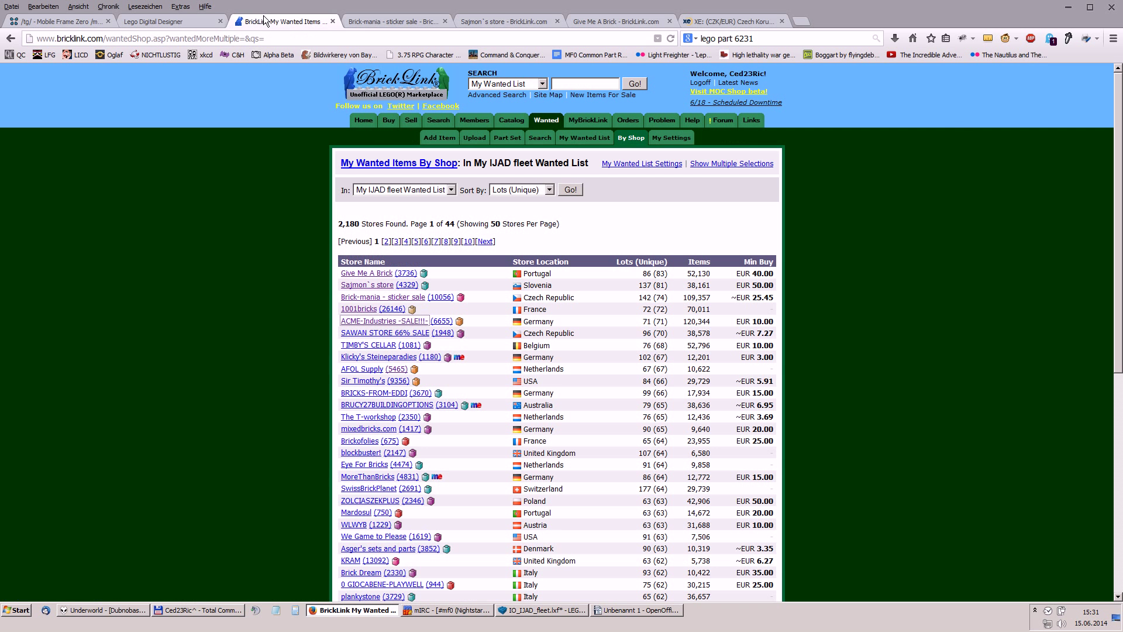
pyautogui.click(236, 301)
pyautogui.middleClick(374, 348)
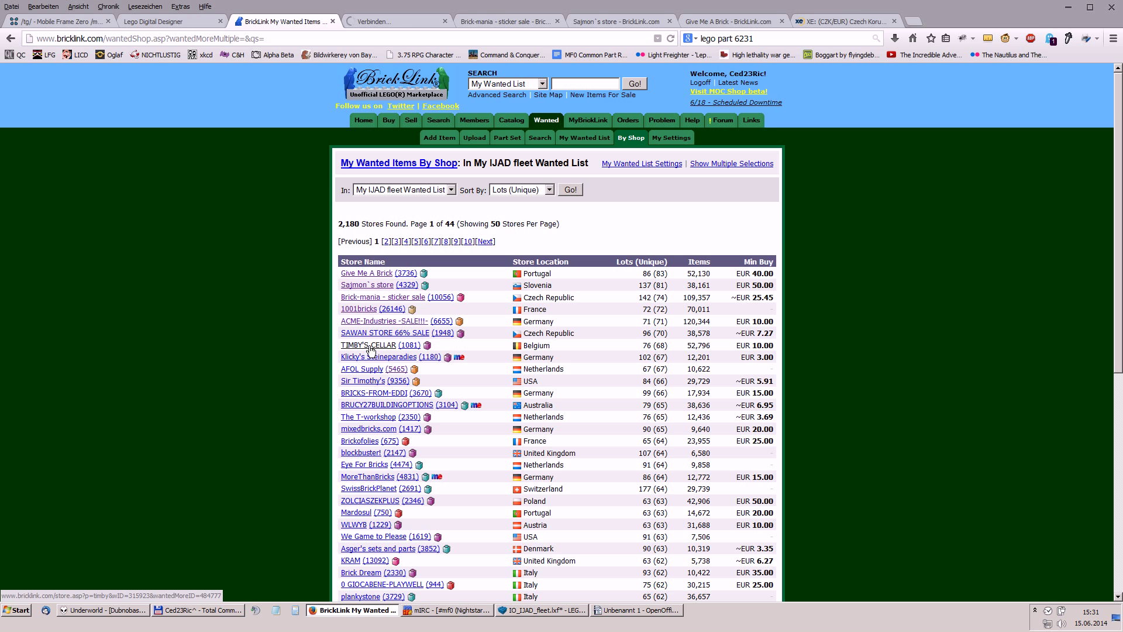
pyautogui.middleClick(371, 346)
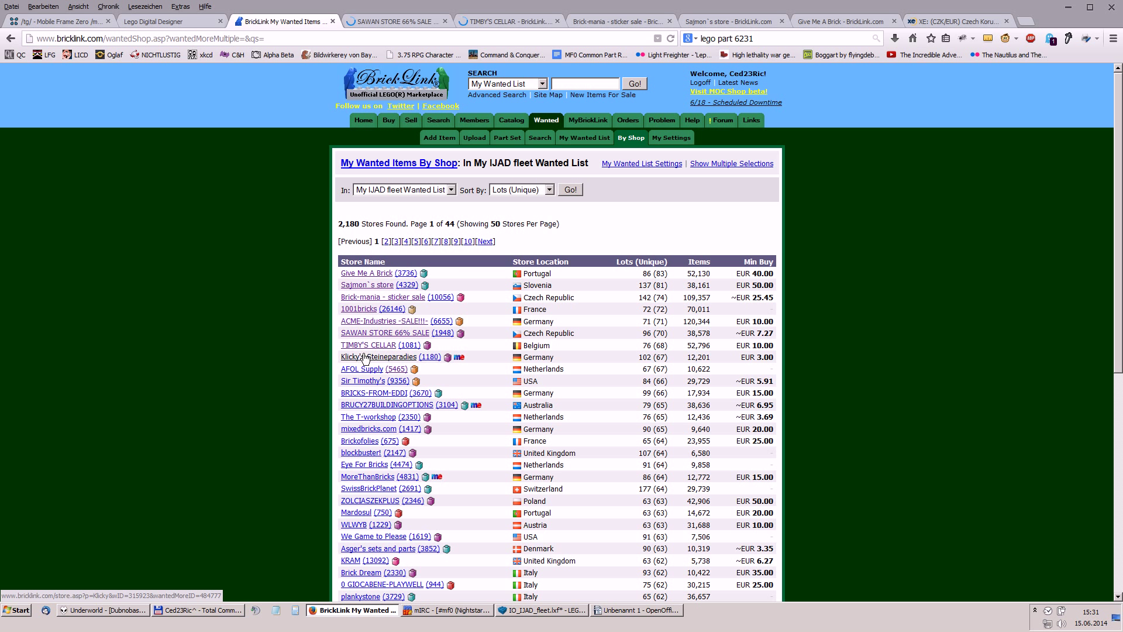
pyautogui.middleClick(361, 358)
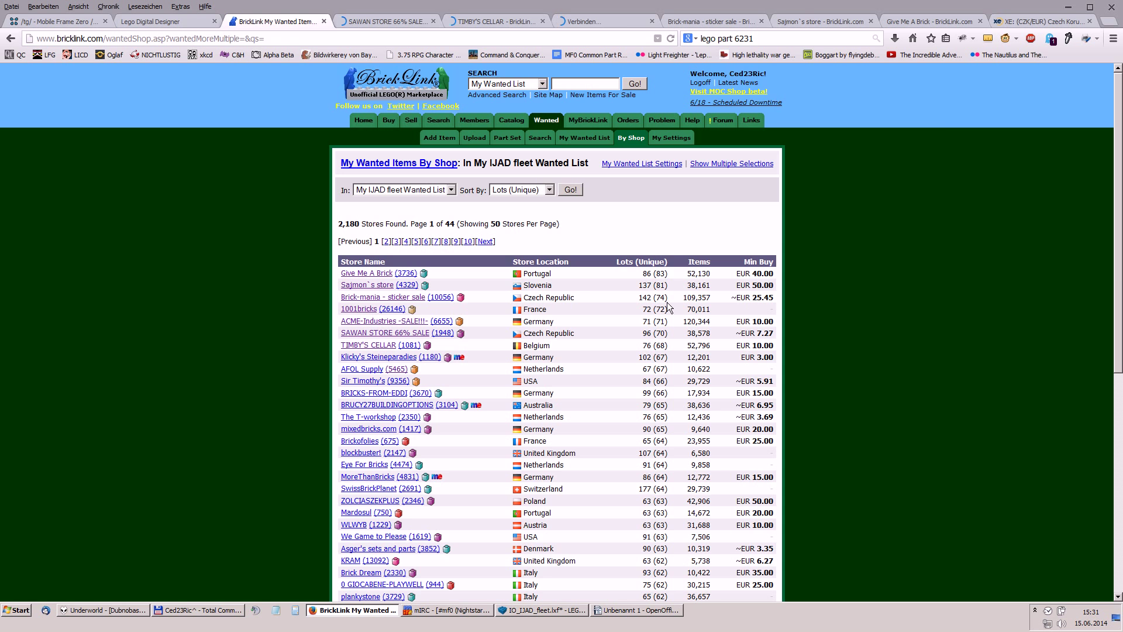
pyautogui.click(385, 24)
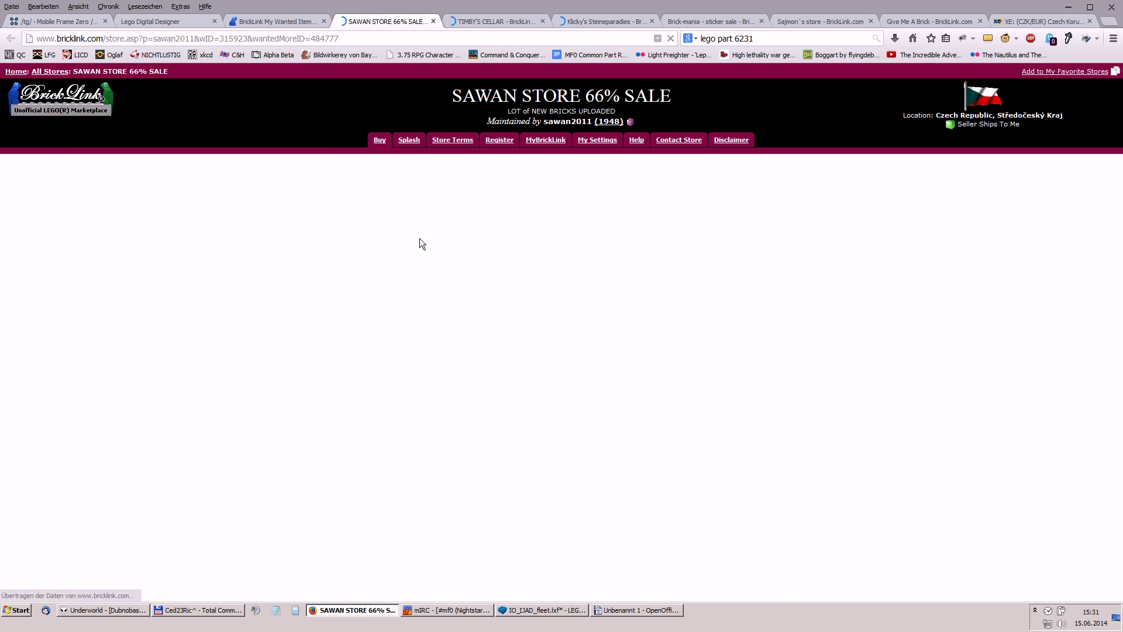
pyautogui.click(492, 22)
pyautogui.click(585, 20)
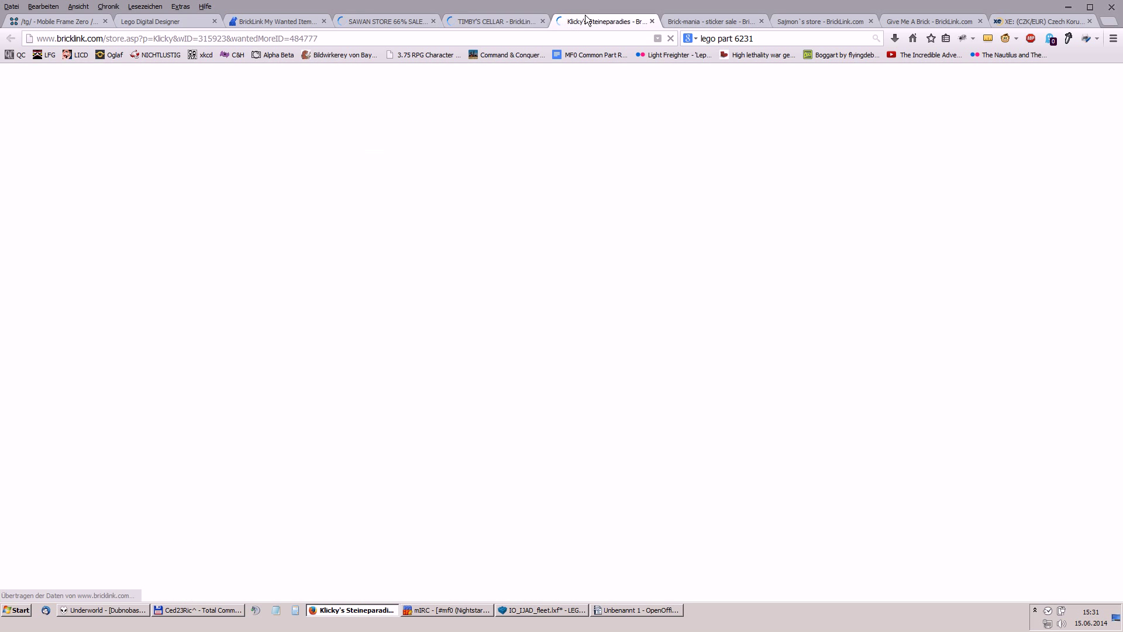
pyautogui.click(479, 21)
pyautogui.click(366, 21)
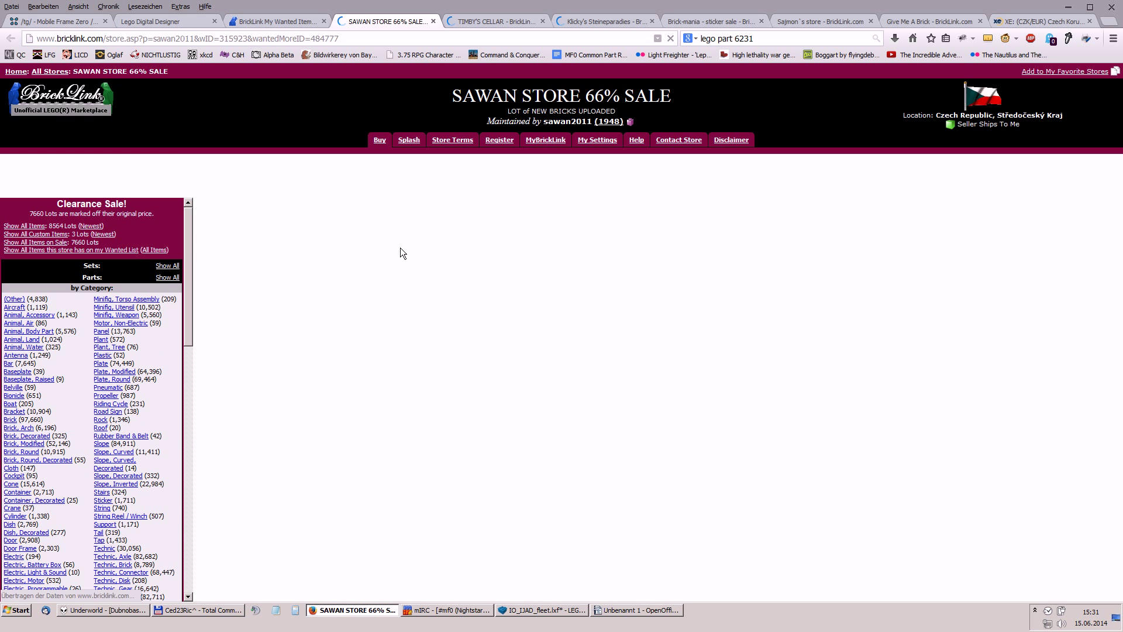
pyautogui.click(510, 21)
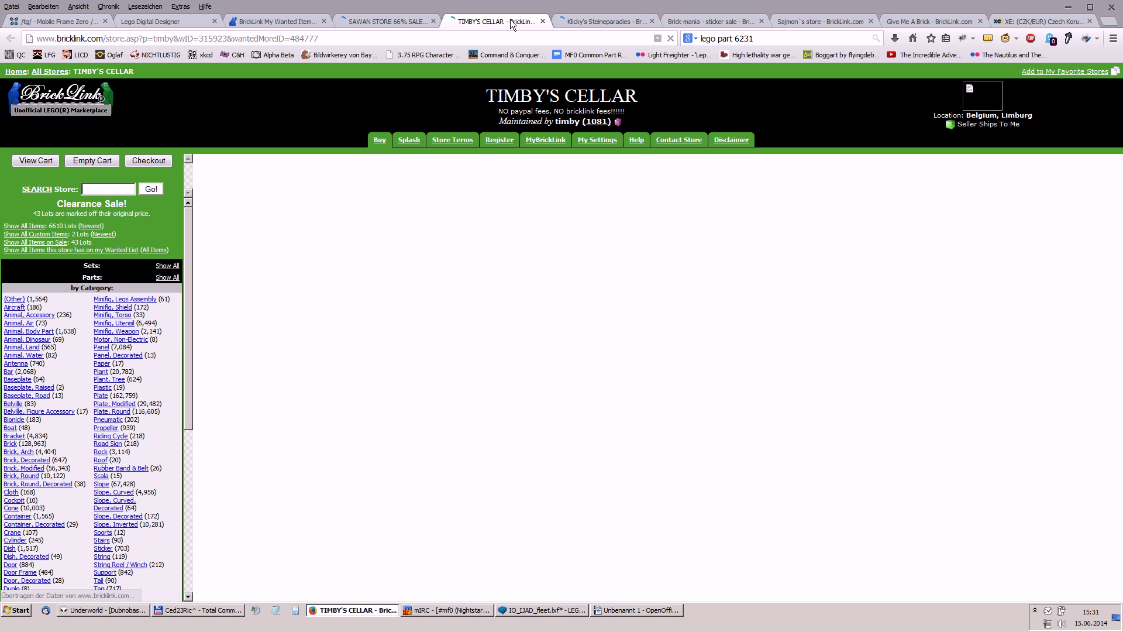
pyautogui.click(405, 20)
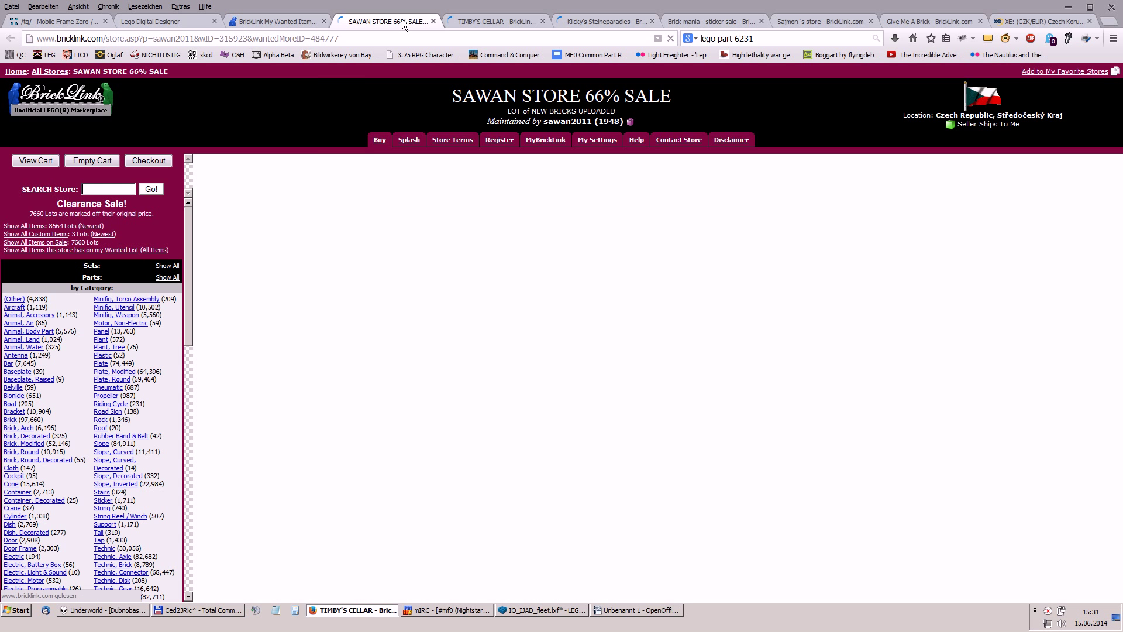
pyautogui.click(606, 19)
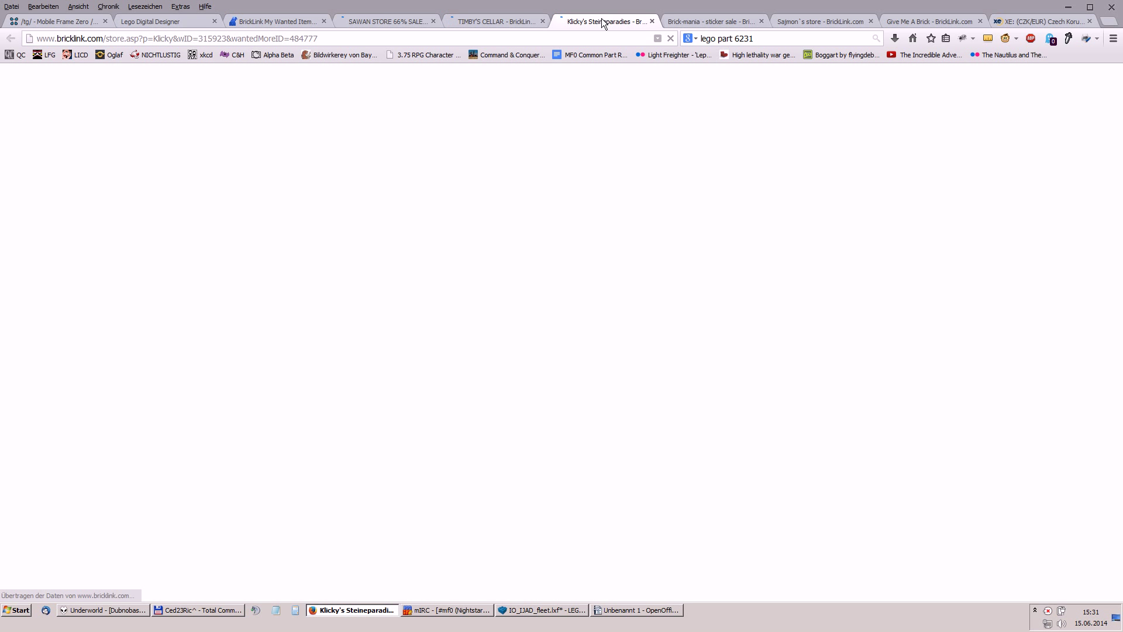
pyautogui.click(497, 20)
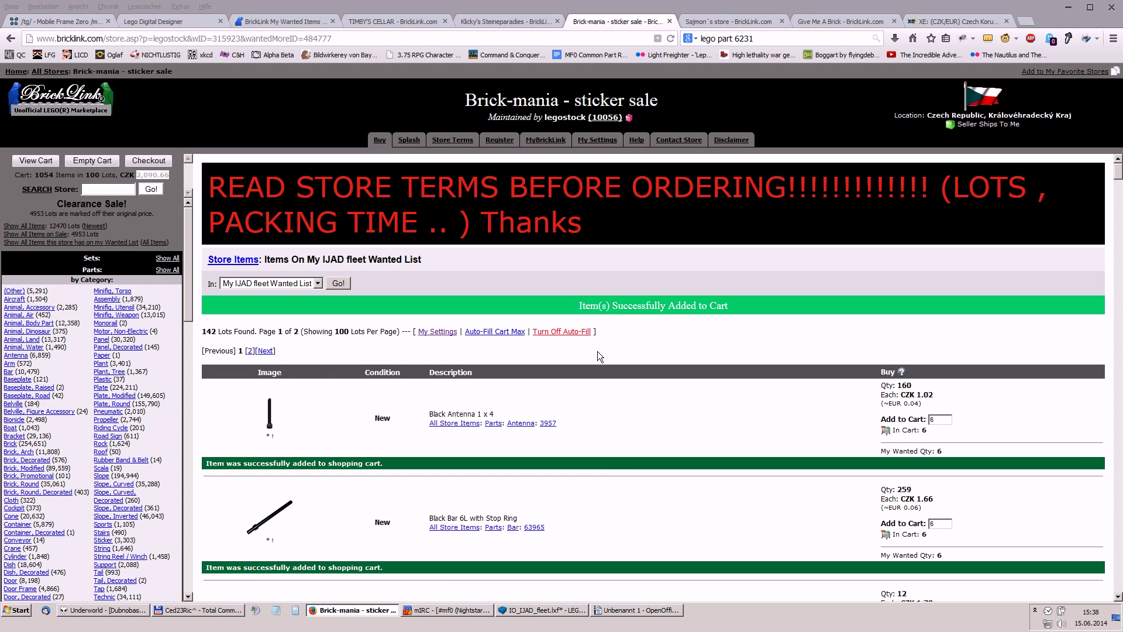
# - Open the cart in Sajmon`s store and mark the pricier duplicate lots of Black Antenna 1 x 4 and Black Brick, Modified 1 x 2 Log for removal
pyautogui.click(729, 22)
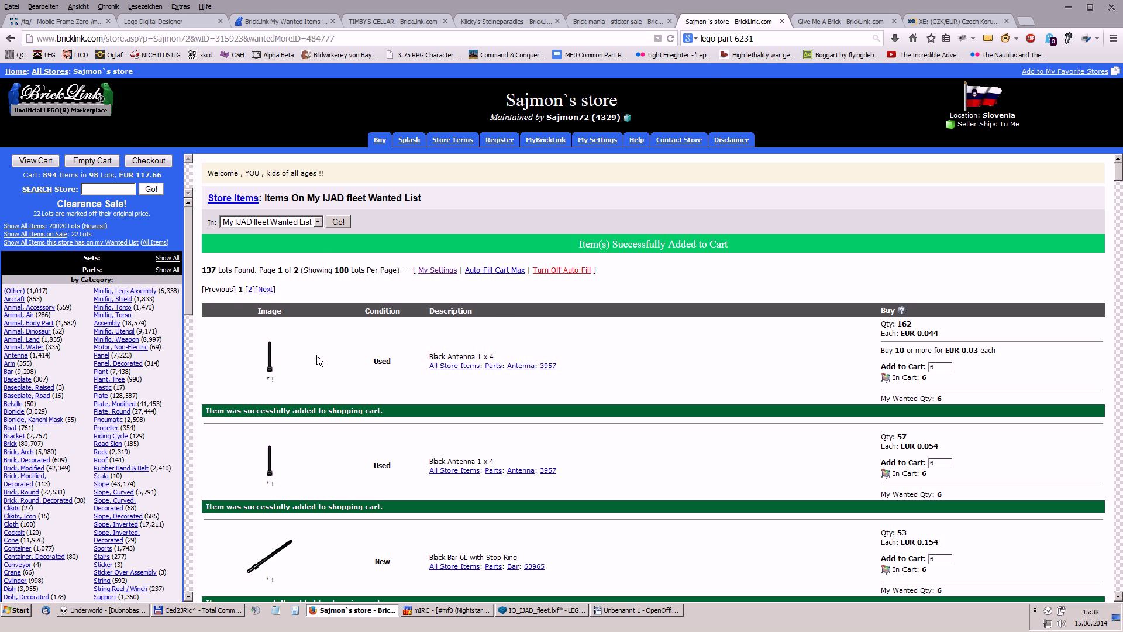
pyautogui.click(30, 164)
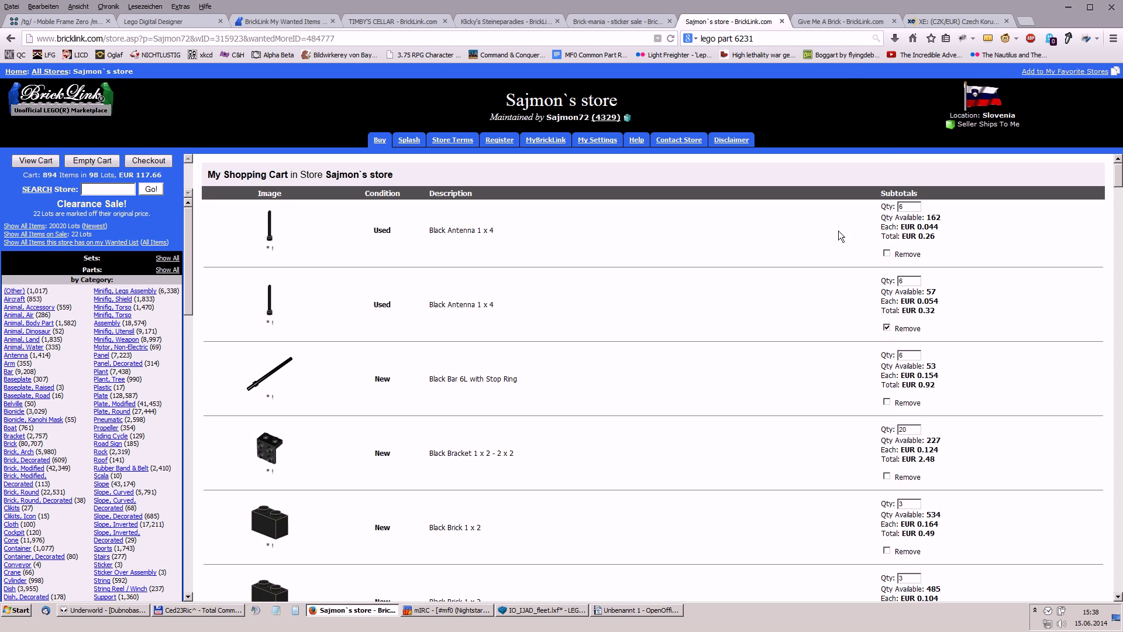
pyautogui.scroll(-6, 652, 316)
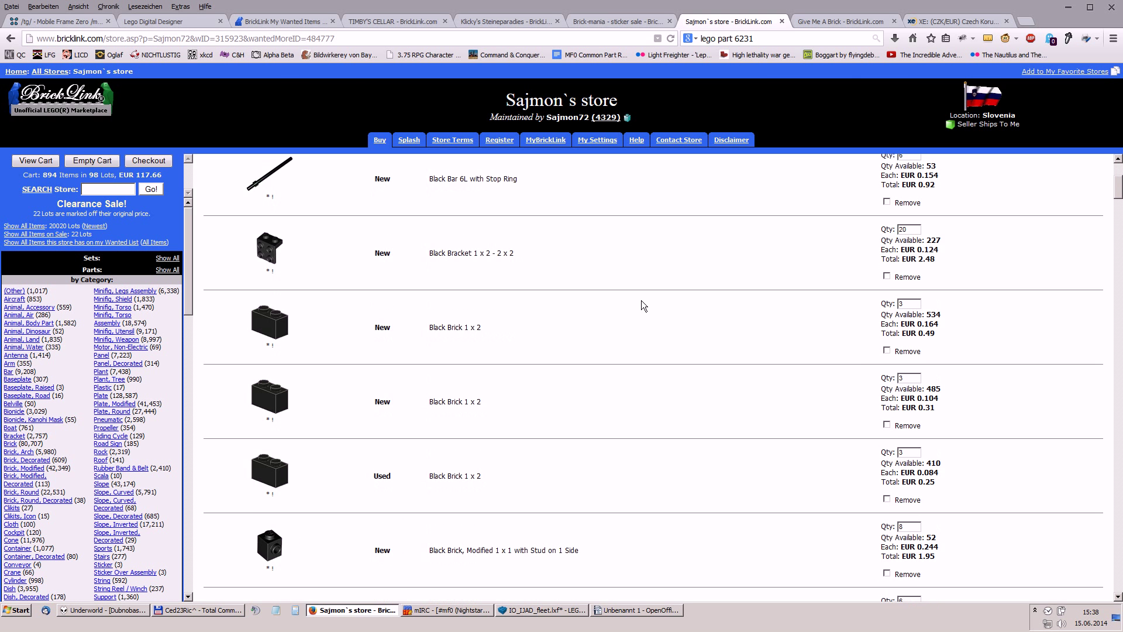
pyautogui.scroll(-2, 689, 318)
pyautogui.scroll(-8, 708, 348)
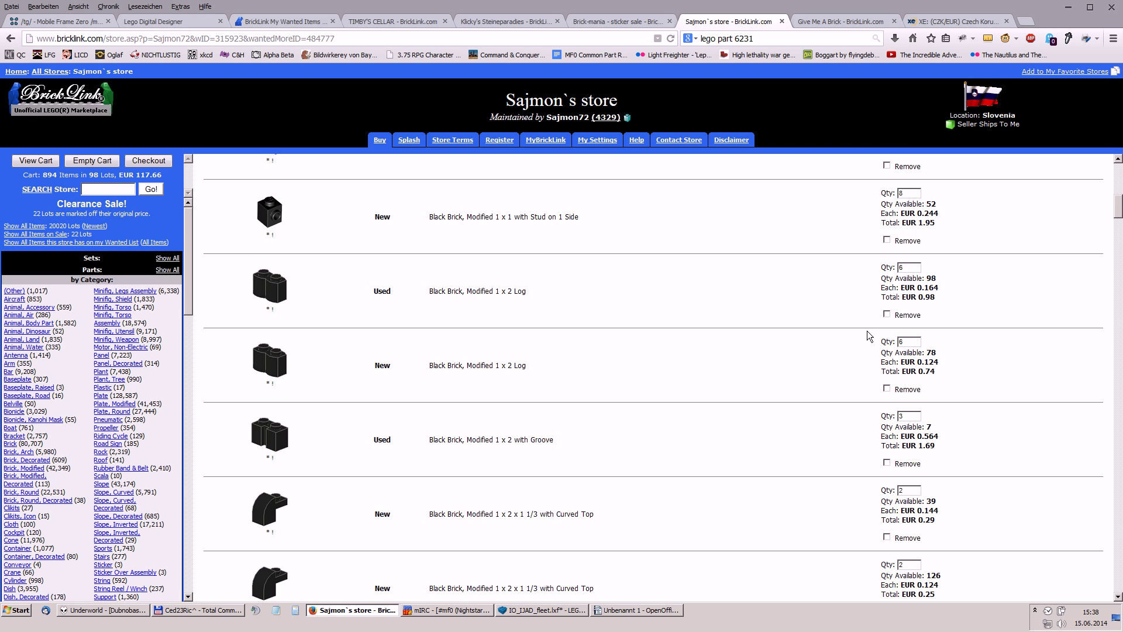
pyautogui.click(887, 313)
# - Mark the pricier duplicate lots of the black 1 x 2 x 1 1/3 curved-top brick, 2 x 2 x 2 cone and 2 x 2 inverted dish for removal
pyautogui.scroll(-3, 648, 328)
pyautogui.scroll(-2, 648, 329)
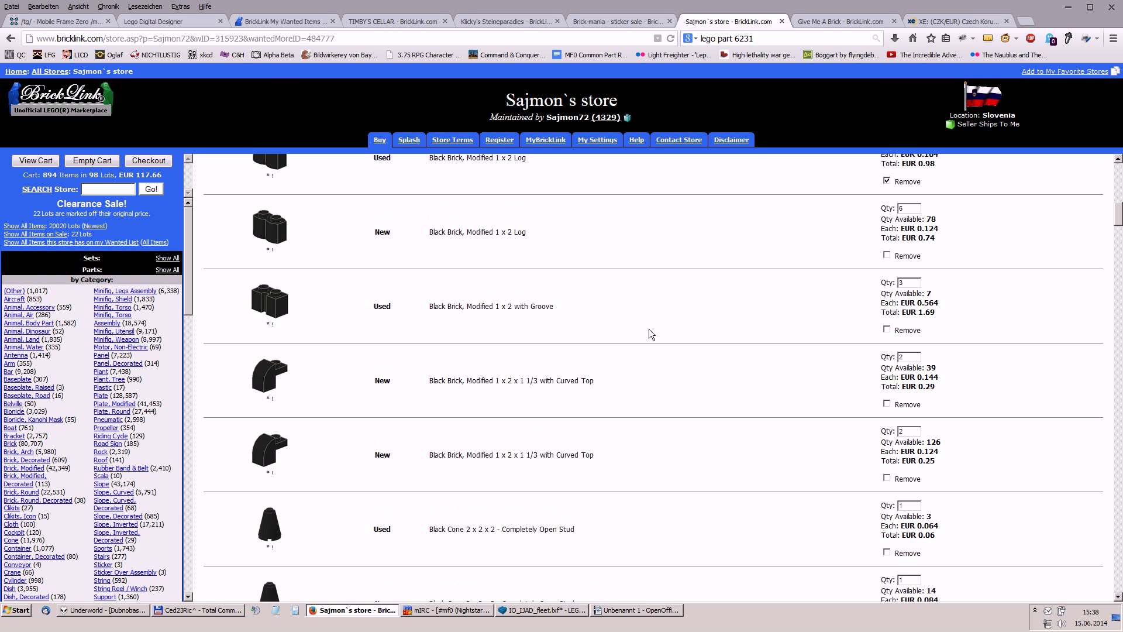
pyautogui.scroll(-3, 648, 329)
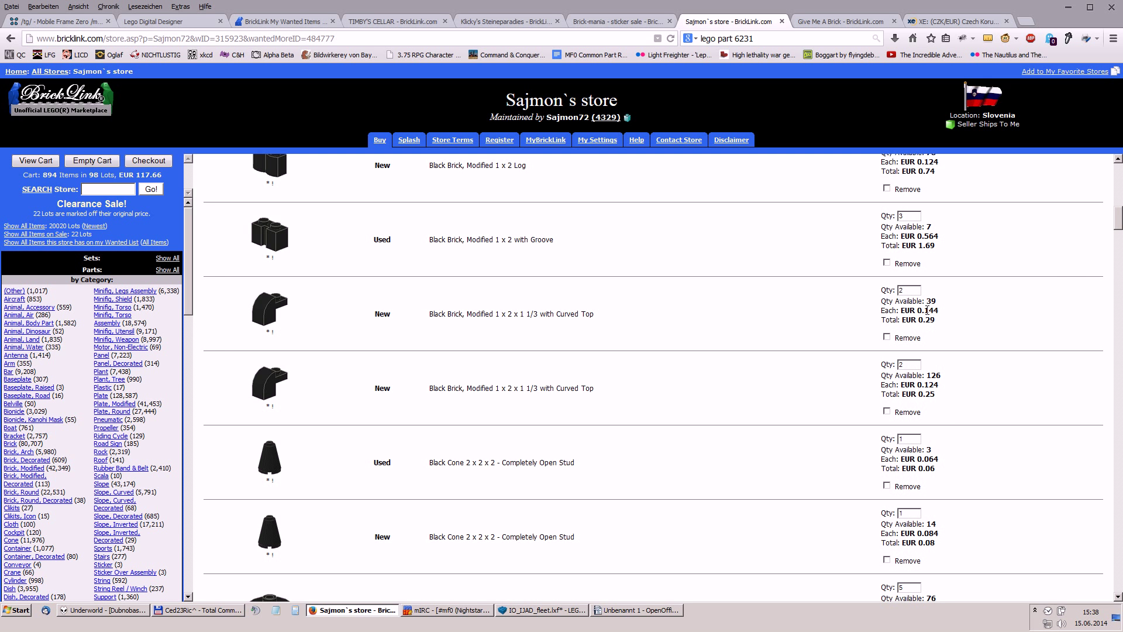
pyautogui.click(887, 338)
pyautogui.scroll(-4, 711, 363)
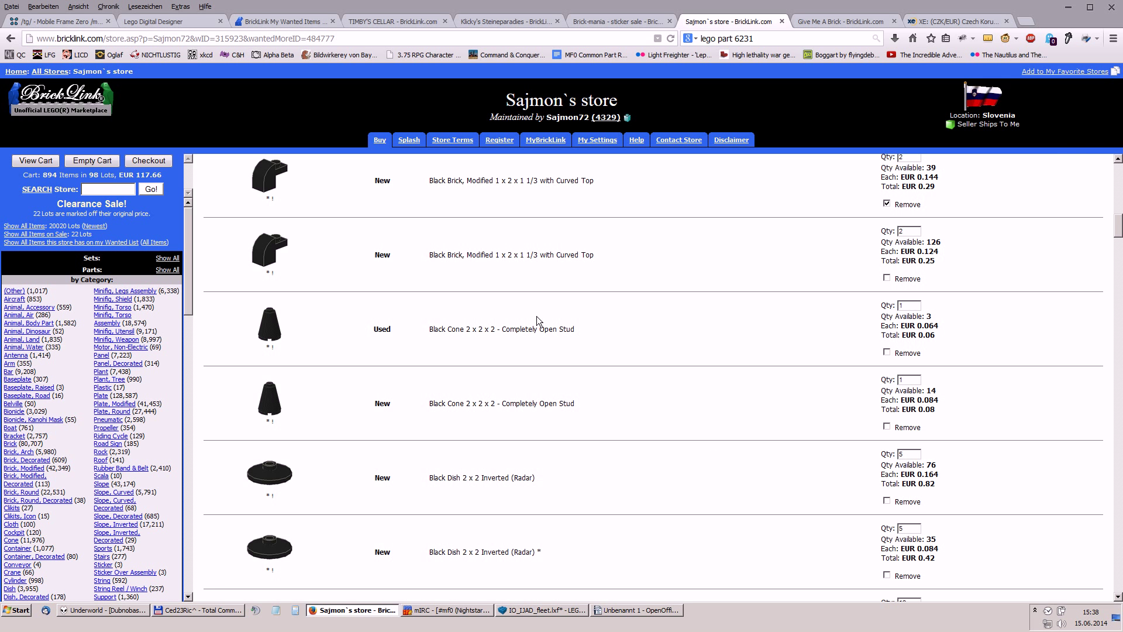
pyautogui.click(886, 427)
pyautogui.scroll(-6, 750, 381)
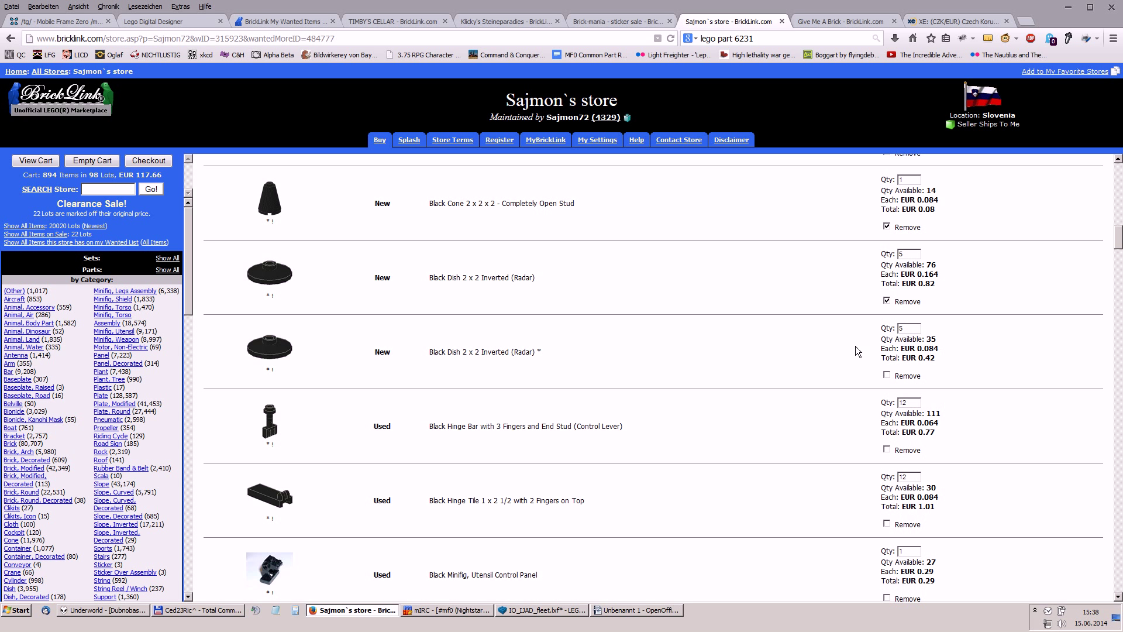
# - Mark the pricier new lots of Black Plate 1 x 1 (EUR 0.164) and Black Plate 1 x 2 (EUR 0.06) for removal
pyautogui.scroll(-5, 712, 328)
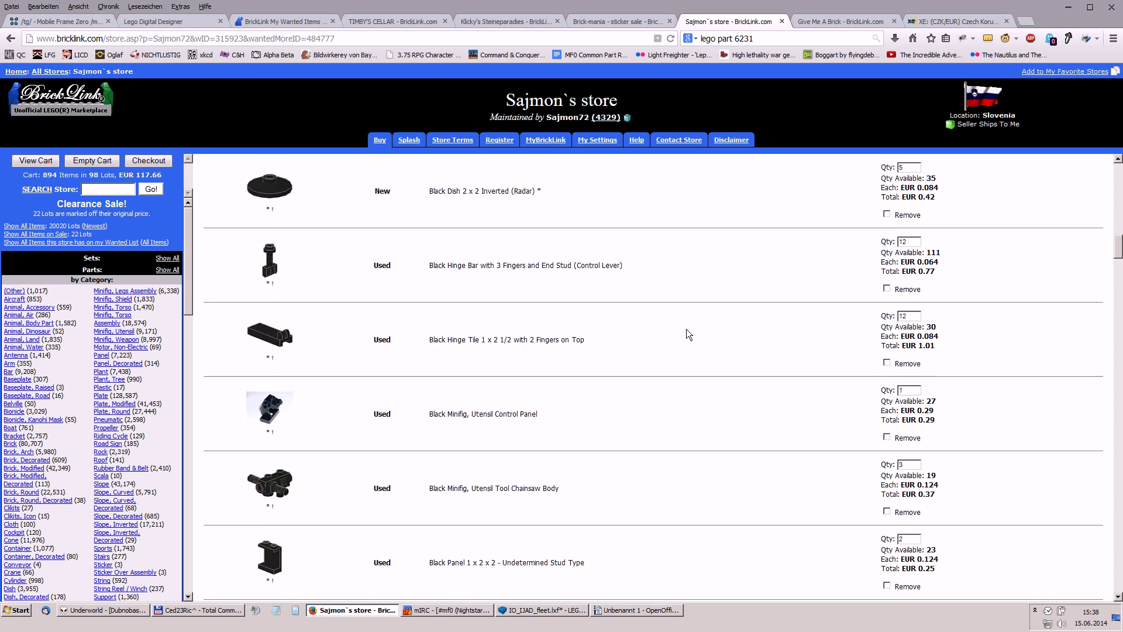
pyautogui.scroll(-7, 686, 330)
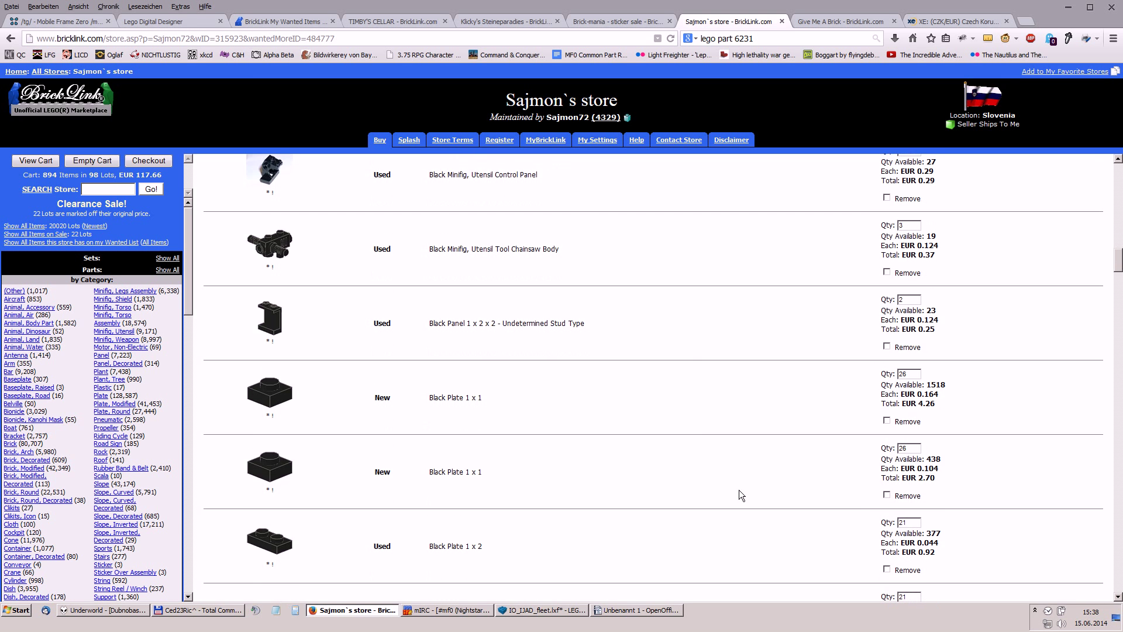
pyautogui.click(887, 420)
pyautogui.scroll(-6, 743, 398)
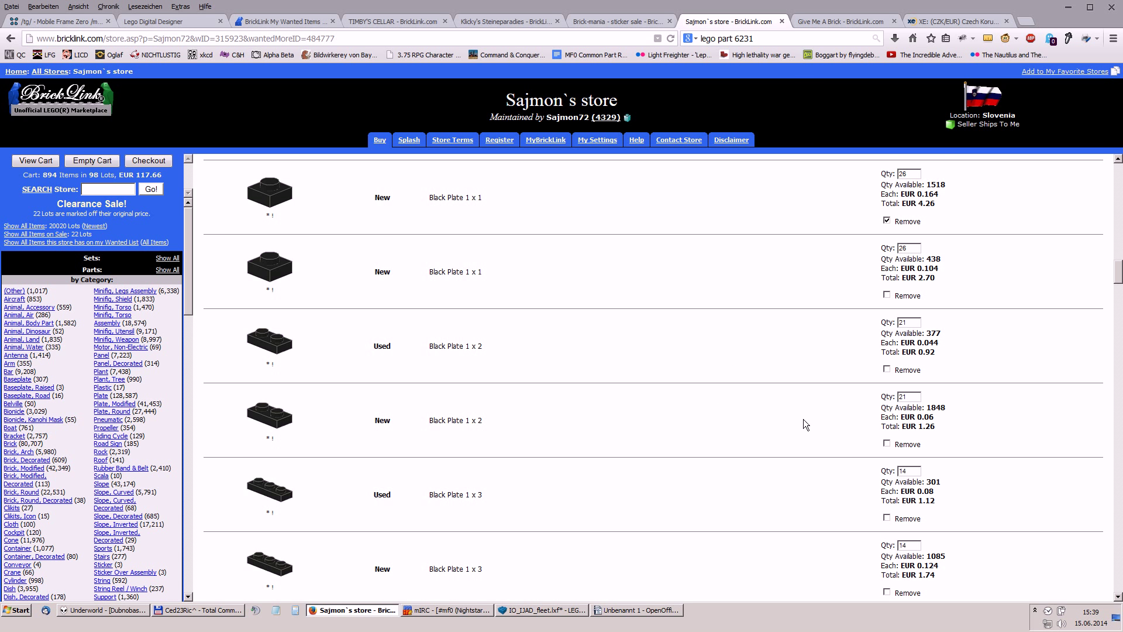
pyautogui.click(887, 443)
# - Mark the new duplicate lots of Black Plate 1 x 3 and Black Plate 2 x 2 for removal
pyautogui.scroll(-6, 669, 422)
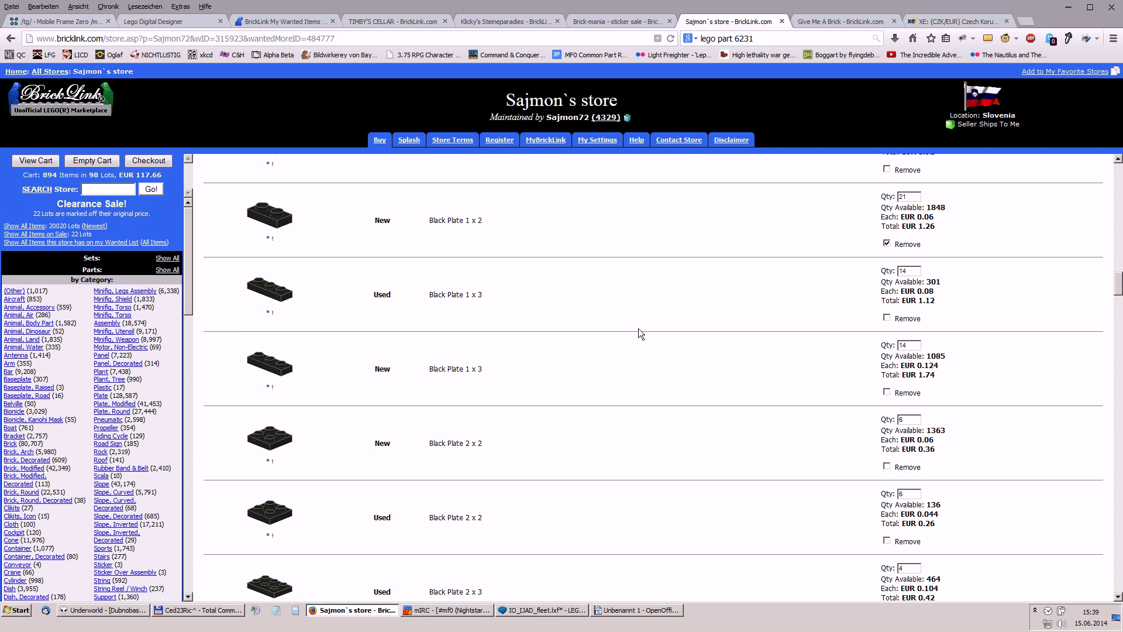
pyautogui.click(888, 393)
pyautogui.scroll(-4, 669, 371)
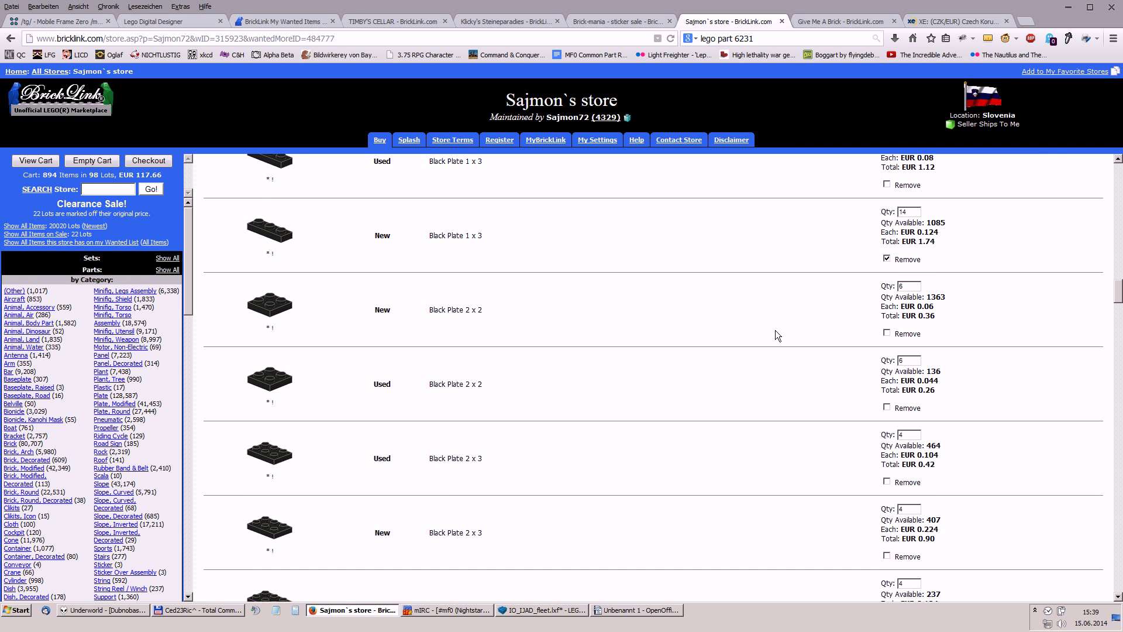
pyautogui.click(887, 332)
# - Mark the EUR 0.224 lot of Black Plate 2 x 3 and the new lot of Black Plate 2 x 6 for removal
pyautogui.scroll(-6, 676, 357)
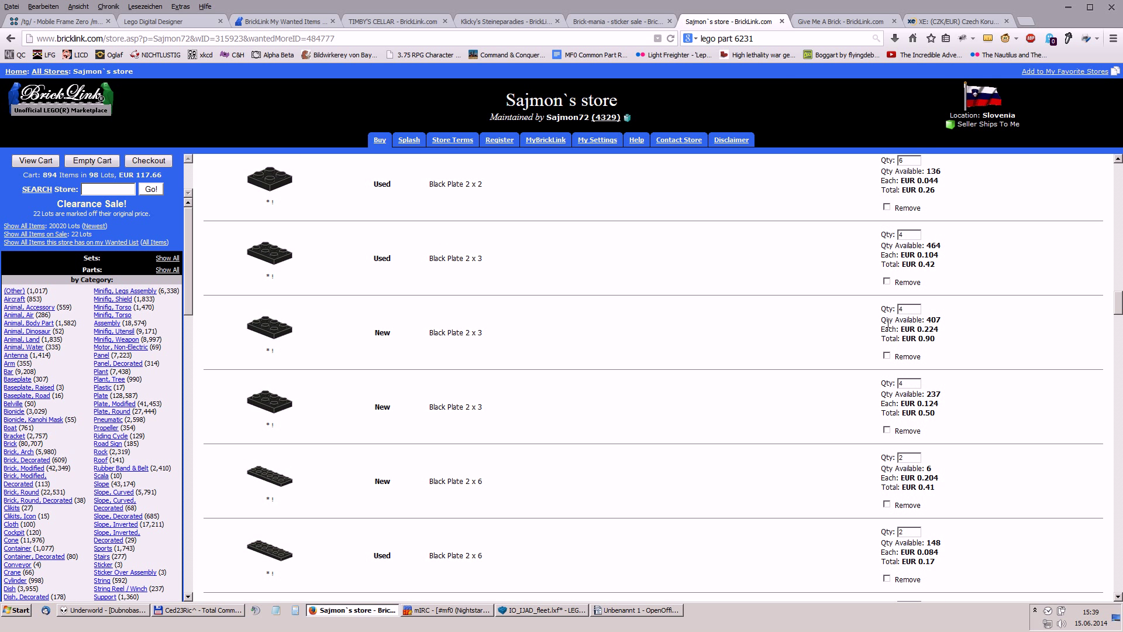
pyautogui.click(886, 355)
pyautogui.scroll(-1, 793, 352)
pyautogui.scroll(-1, 794, 353)
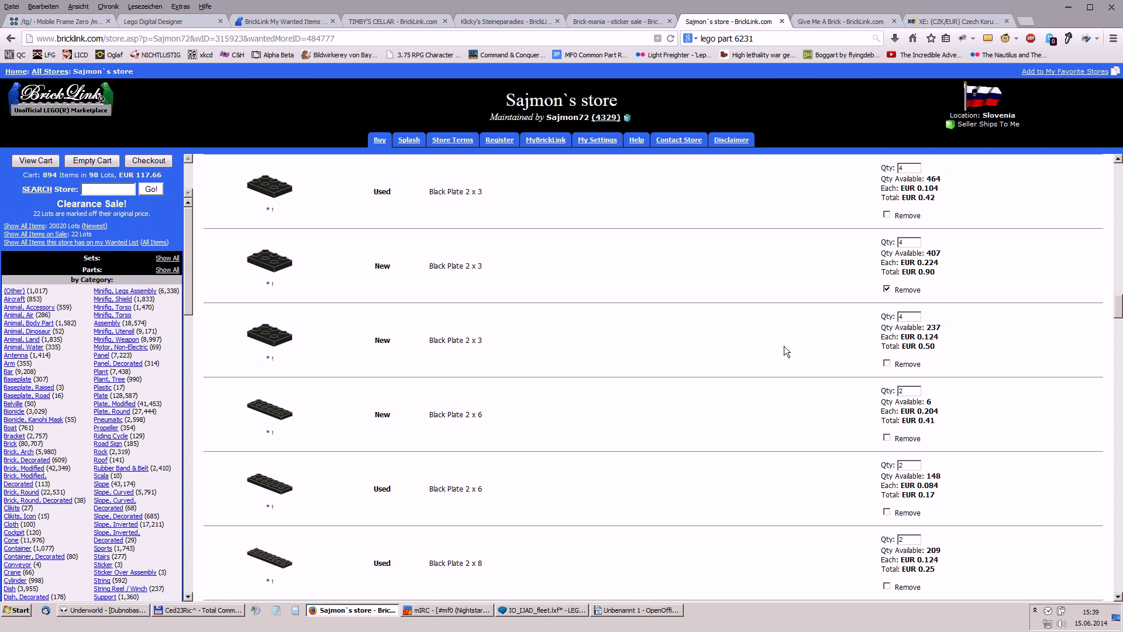
pyautogui.scroll(-2, 784, 346)
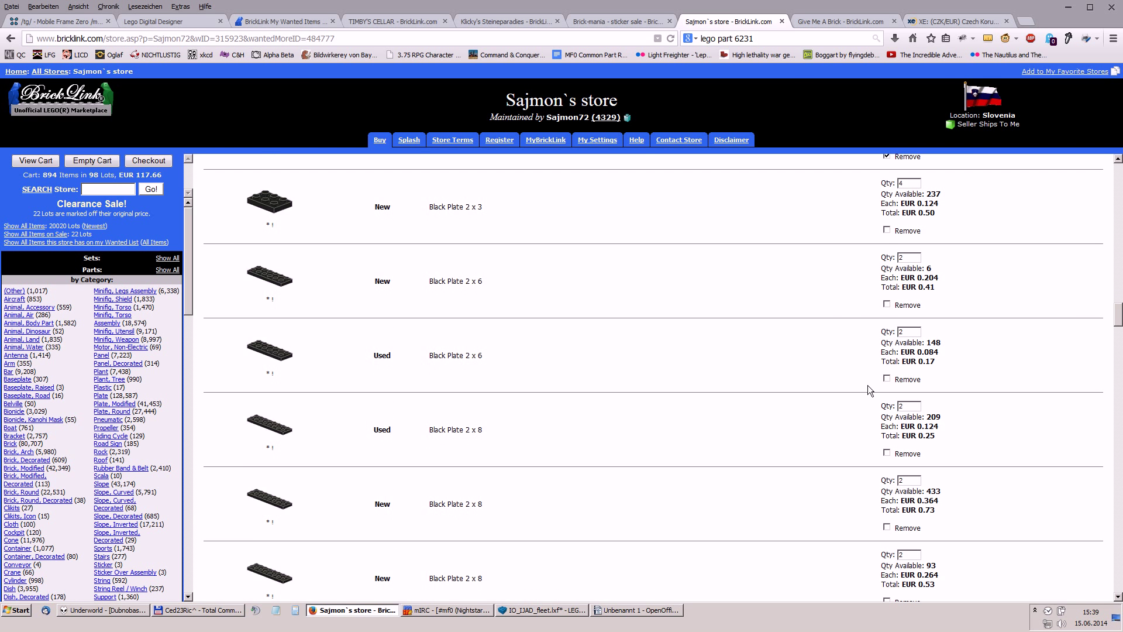
pyautogui.click(887, 304)
# - Mark the EUR 0.364 lot of Black Plate 2 x 8 and the new lot of Black Plate 2 x 10 for removal
pyautogui.scroll(-2, 803, 328)
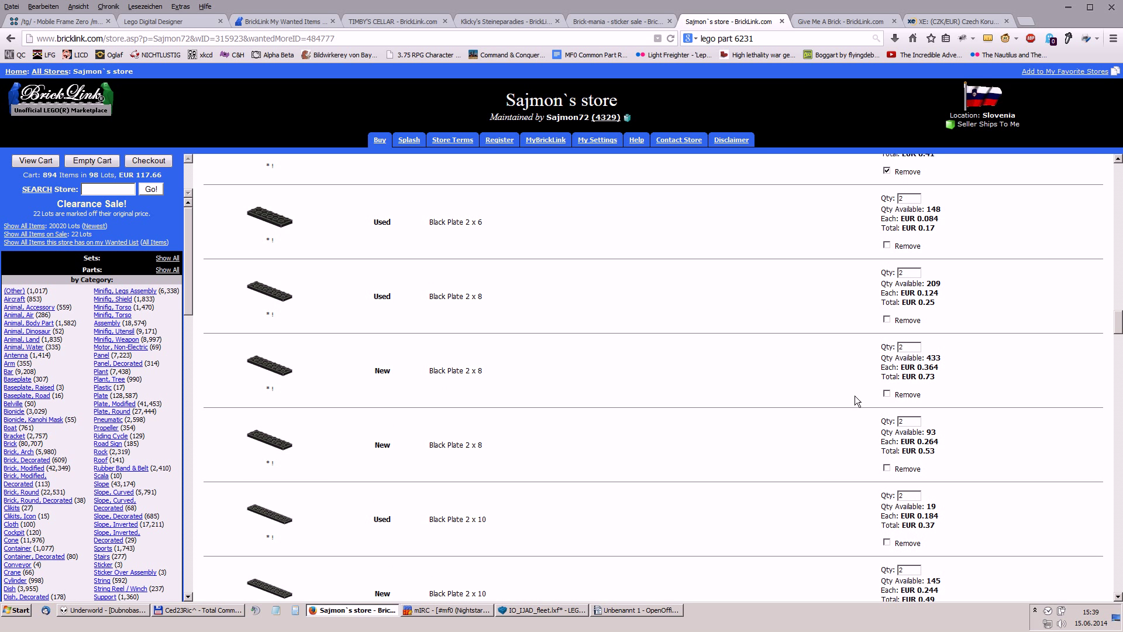
pyautogui.click(887, 394)
pyautogui.scroll(-2, 767, 378)
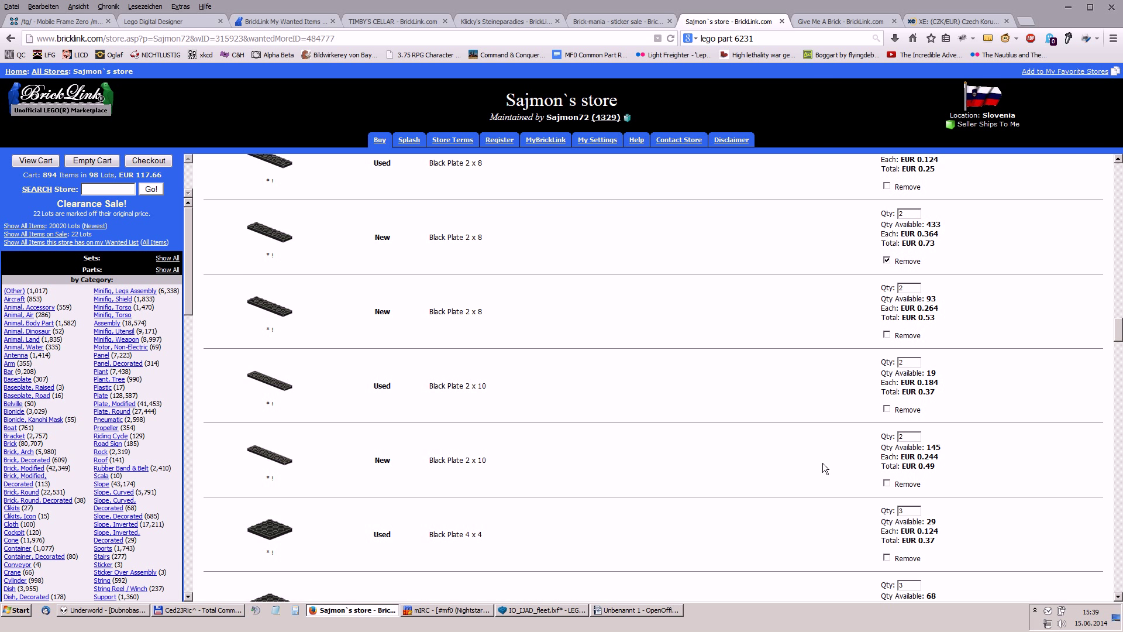
pyautogui.click(887, 482)
# - Mark the EUR 0.164 new lot and the EUR 0.294 used lot of Black Plate 4 x 4 for removal
pyautogui.scroll(-2, 712, 447)
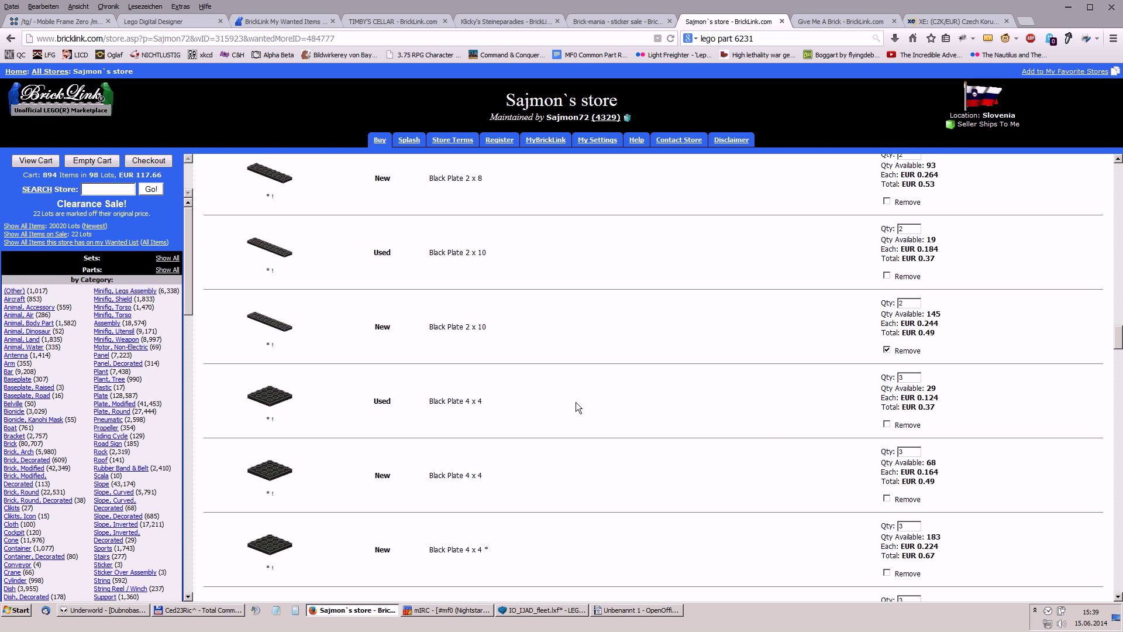
pyautogui.click(887, 498)
pyautogui.scroll(-2, 775, 473)
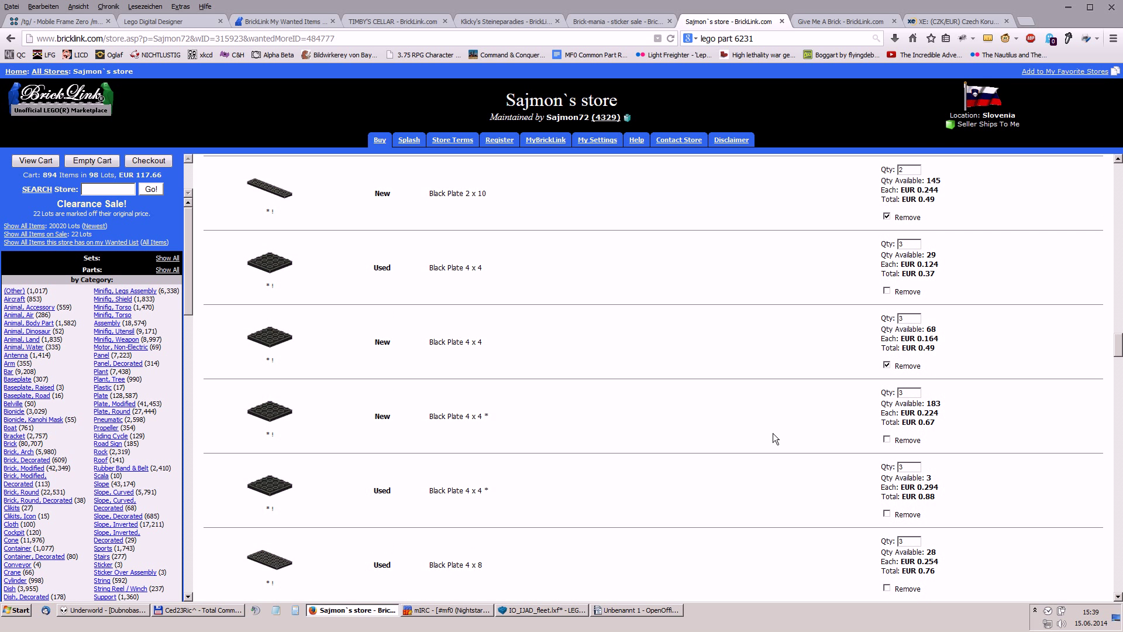
pyautogui.click(887, 513)
# - Mark both new lots of Black Plate 4 x 8 and the new lot of Black Plate 8 x 8 for removal
pyautogui.scroll(-3, 610, 427)
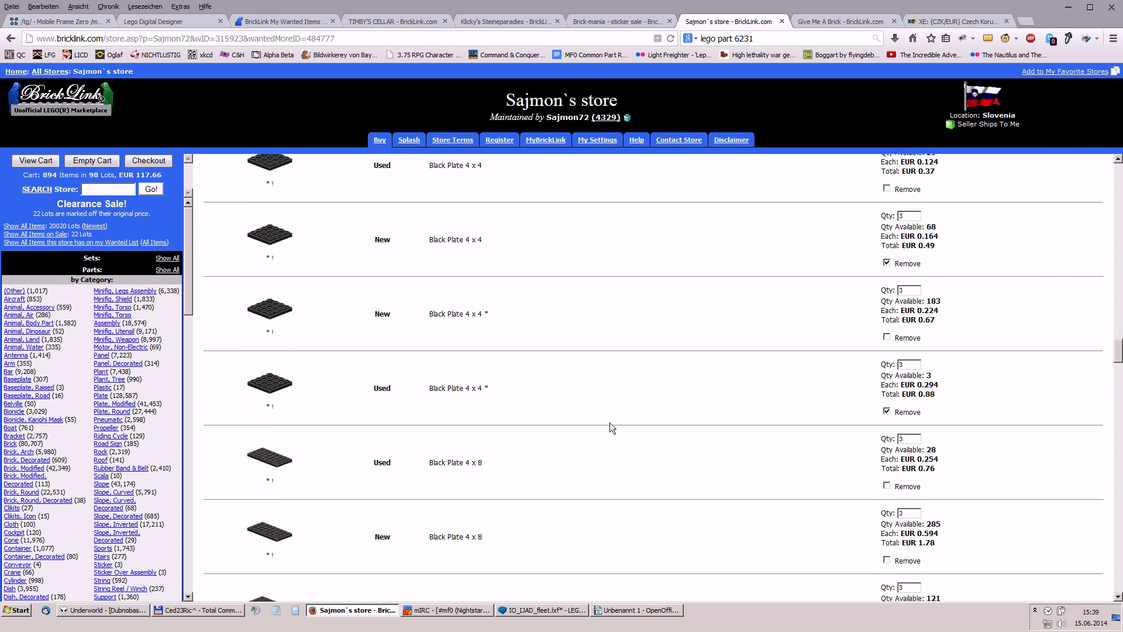
pyautogui.scroll(-1, 609, 422)
pyautogui.scroll(-1, 655, 344)
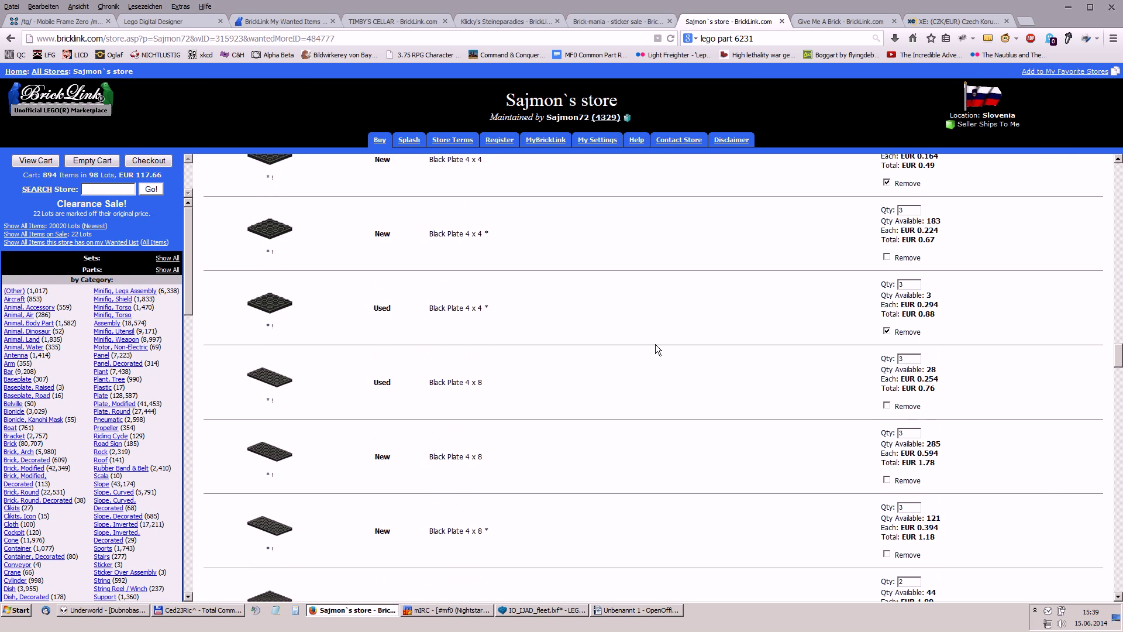
pyautogui.scroll(-2, 655, 344)
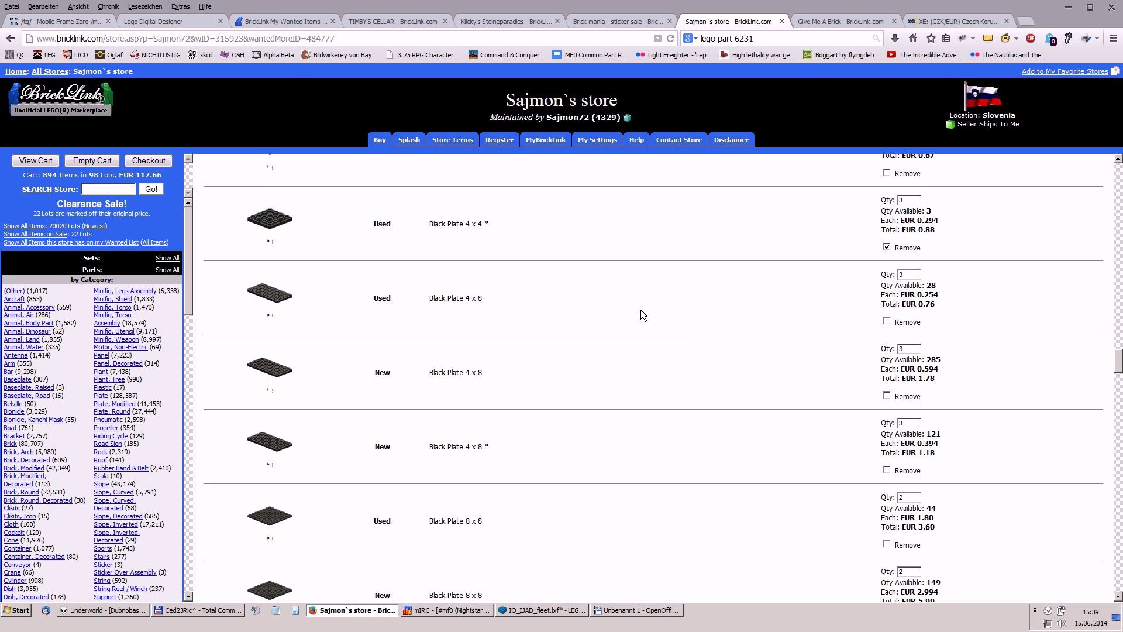
pyautogui.click(886, 396)
pyautogui.scroll(-3, 681, 362)
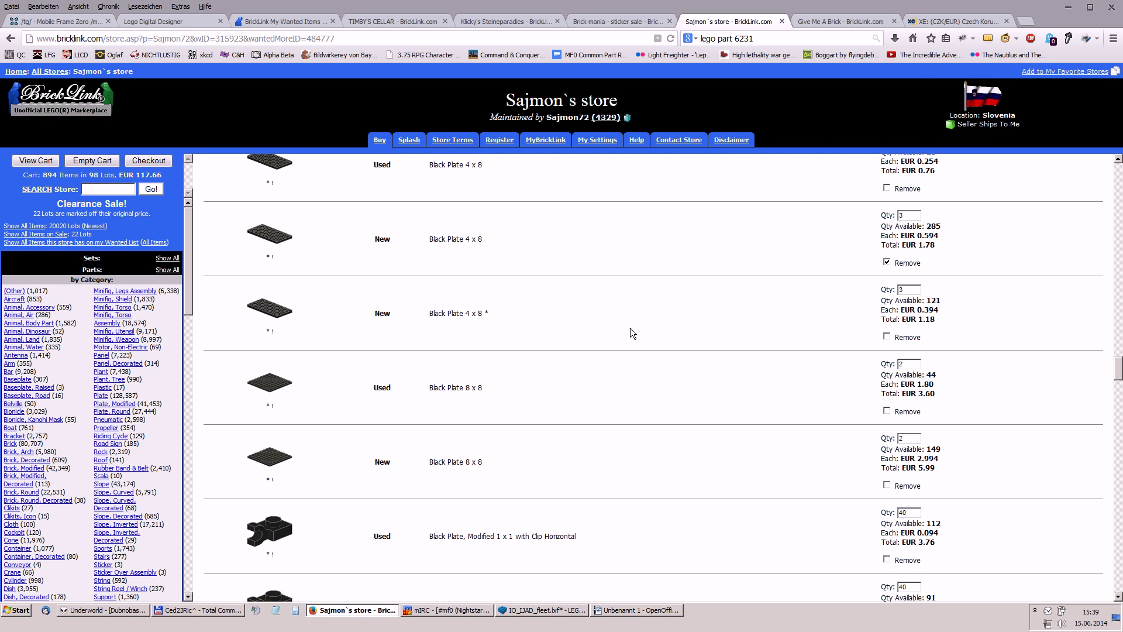
pyautogui.scroll(2, 630, 329)
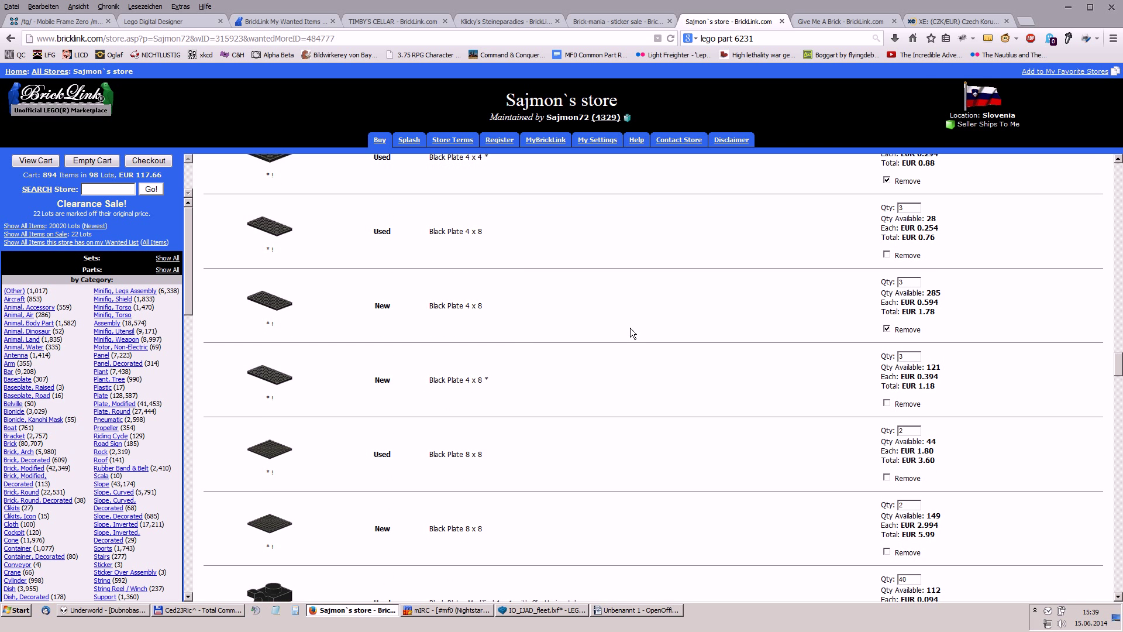
pyautogui.click(887, 403)
pyautogui.scroll(-4, 610, 421)
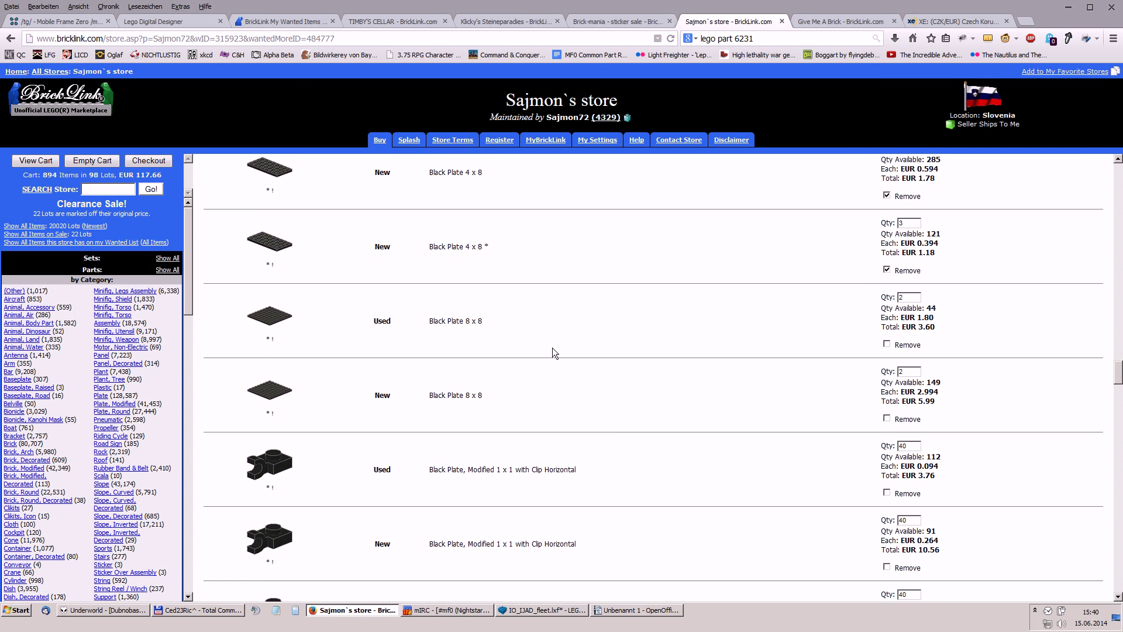
pyautogui.click(887, 417)
# - Mark the two starred Black Plate, Modified 1 x 1 with Clip Horizontal lots and the EUR 0.184 1 x 2 Door Rail lot for removal
pyautogui.scroll(-2, 774, 384)
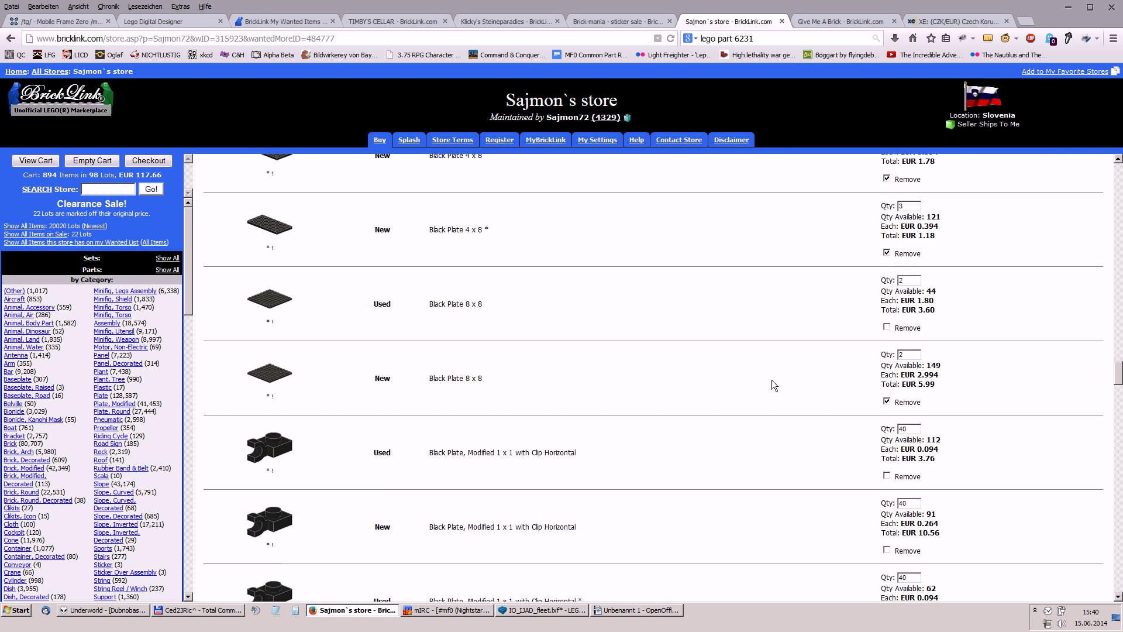
pyautogui.scroll(-7, 771, 380)
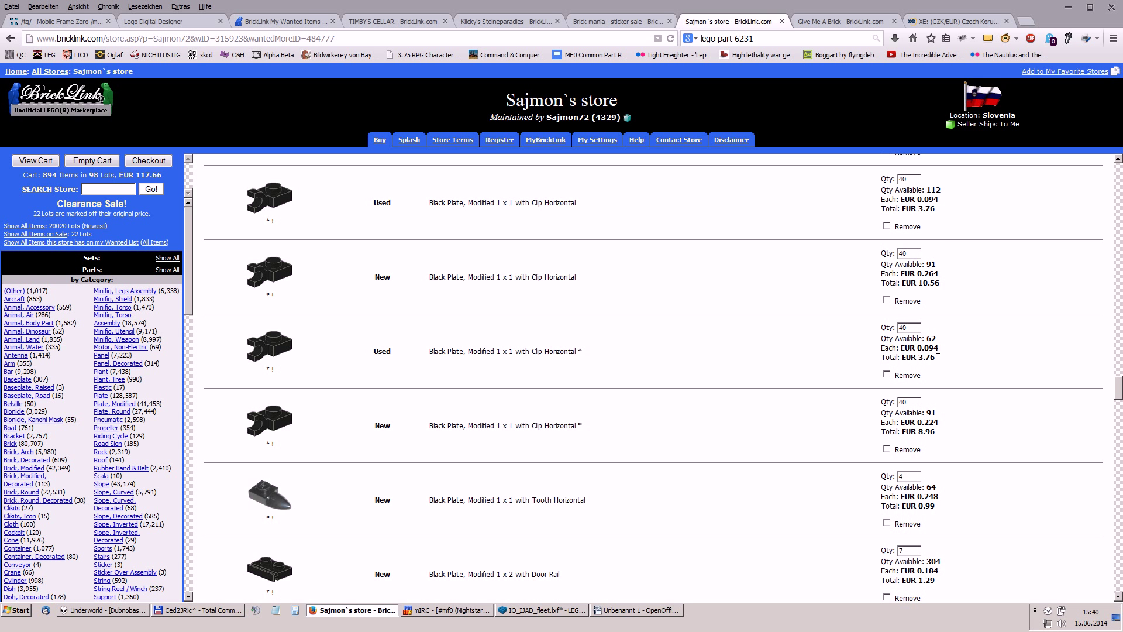
pyautogui.click(887, 448)
pyautogui.click(887, 374)
pyautogui.scroll(-5, 761, 329)
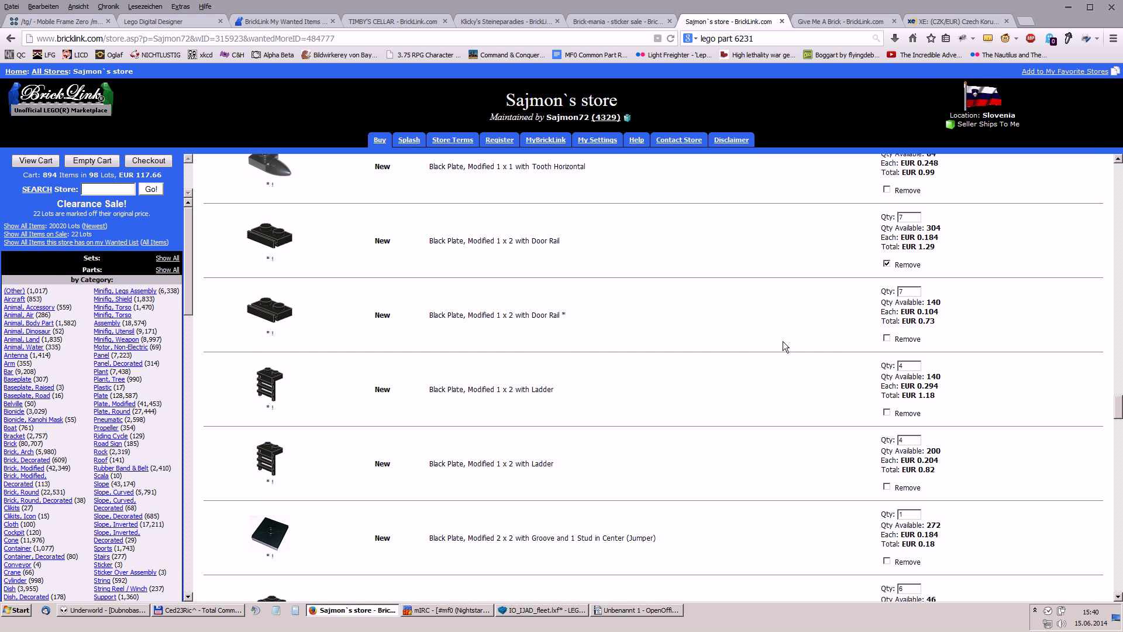
# - Mark the EUR 0.144 lot of the black 3 x 2 plate with hole and the pricier Black Plate, Round 1 x 1 lots for removal
pyautogui.scroll(-2, 782, 342)
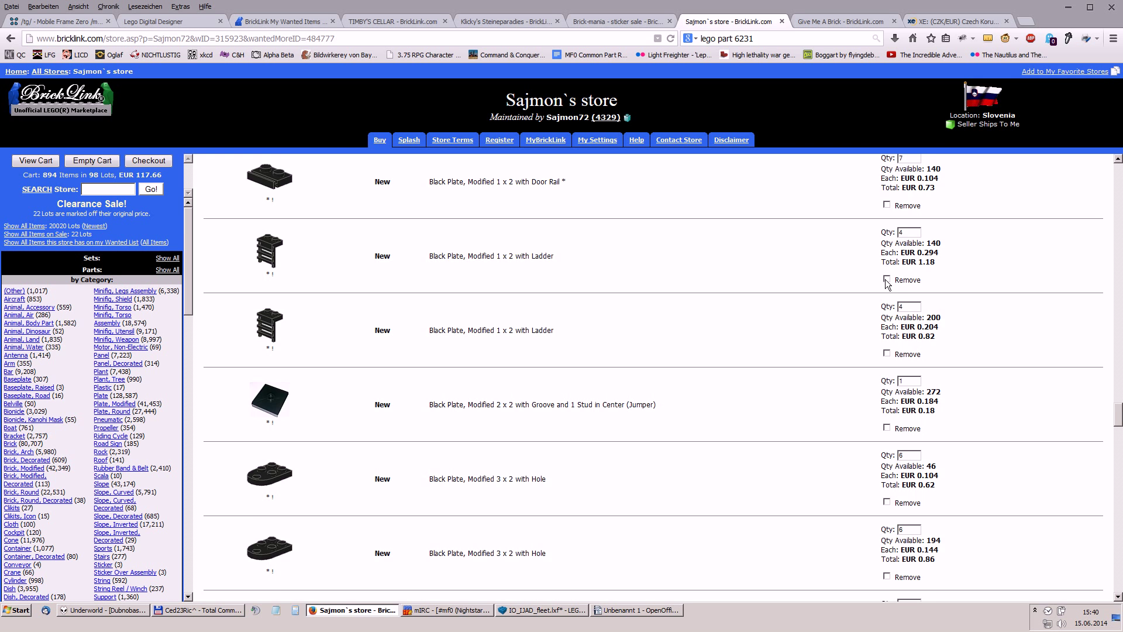
pyautogui.scroll(-2, 781, 319)
pyautogui.scroll(-1, 803, 273)
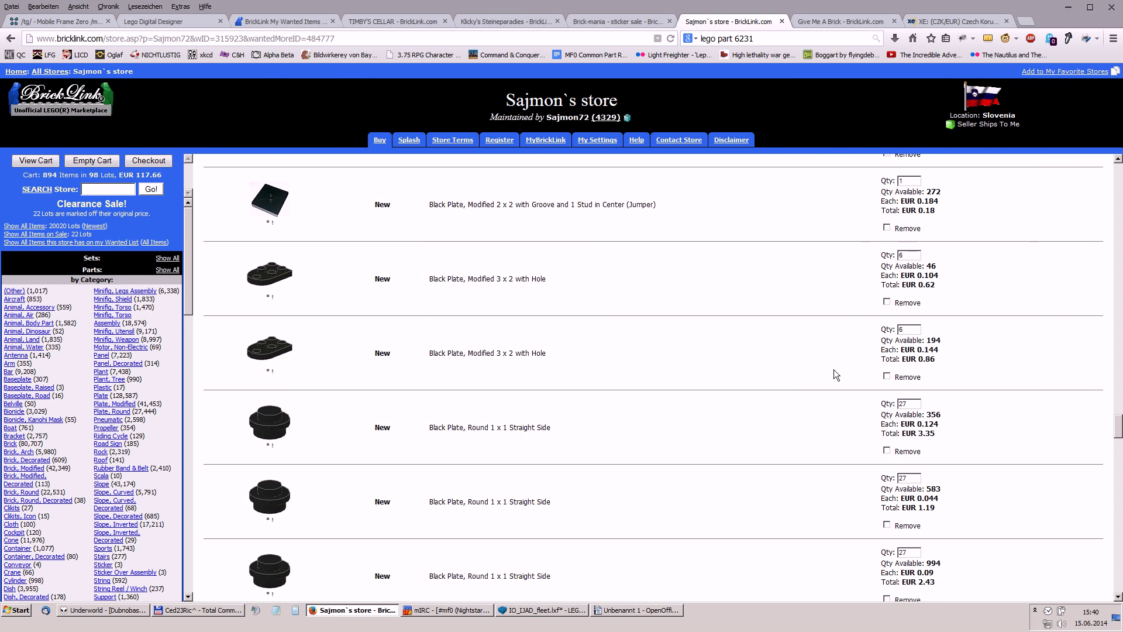
pyautogui.click(887, 376)
pyautogui.scroll(-1, 784, 369)
pyautogui.scroll(-1, 784, 369)
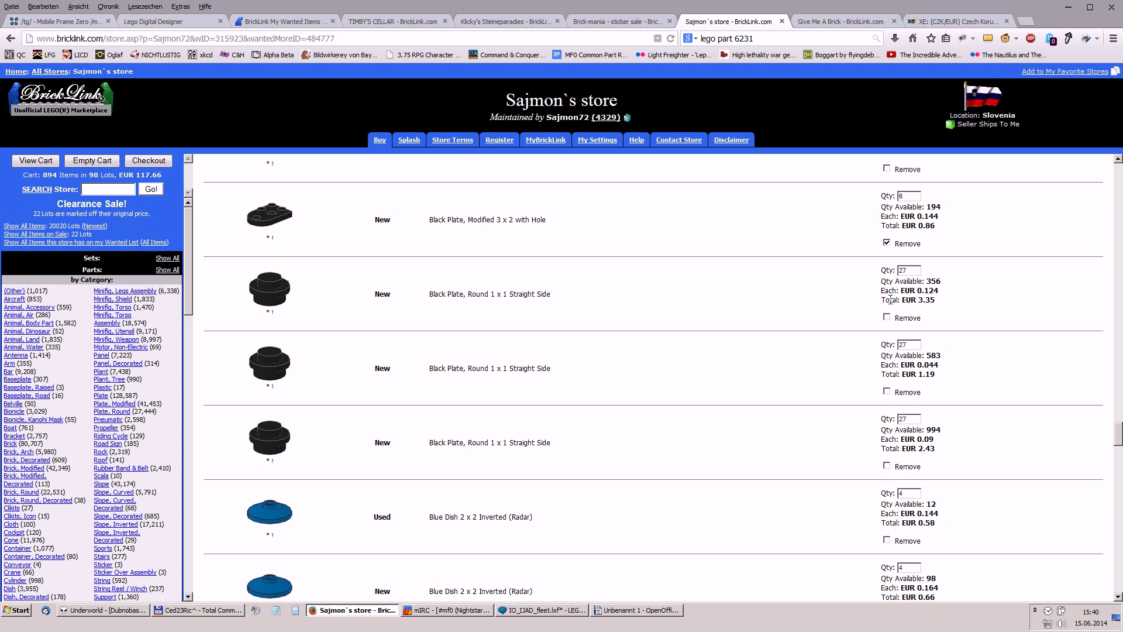
pyautogui.click(887, 316)
# - Mark the new Blue Dish 2 x 2 Inverted lot and the EUR 0.154 Dark Bluish Gray 1 x 2 Grille brick lot for removal
pyautogui.scroll(-5, 726, 410)
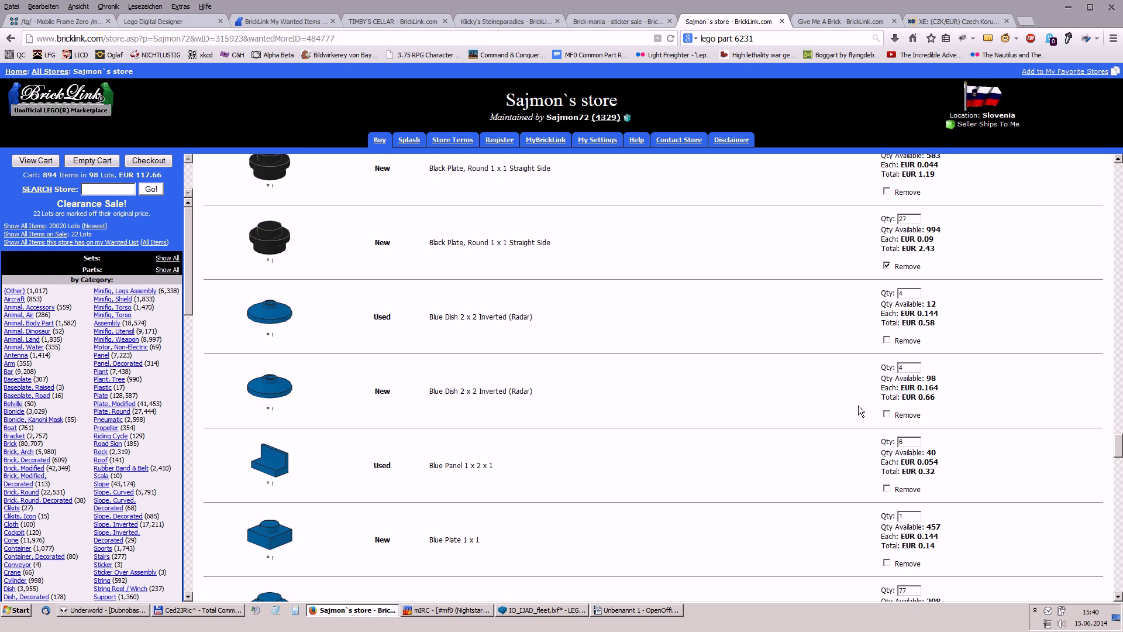
pyautogui.click(886, 414)
pyautogui.scroll(-5, 769, 377)
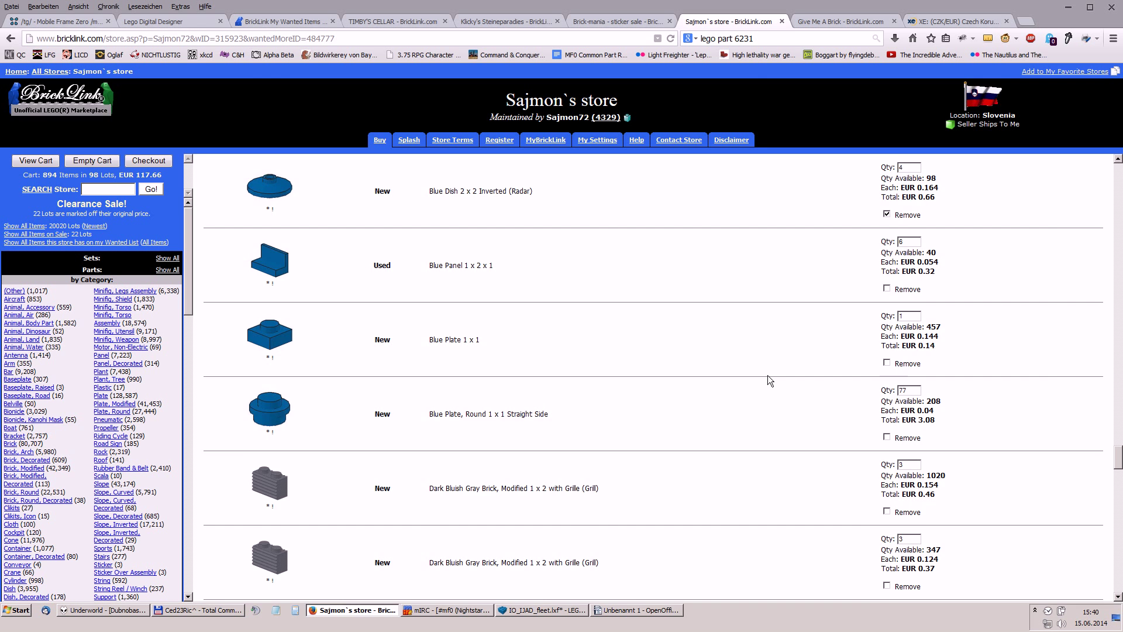
pyautogui.scroll(-5, 767, 376)
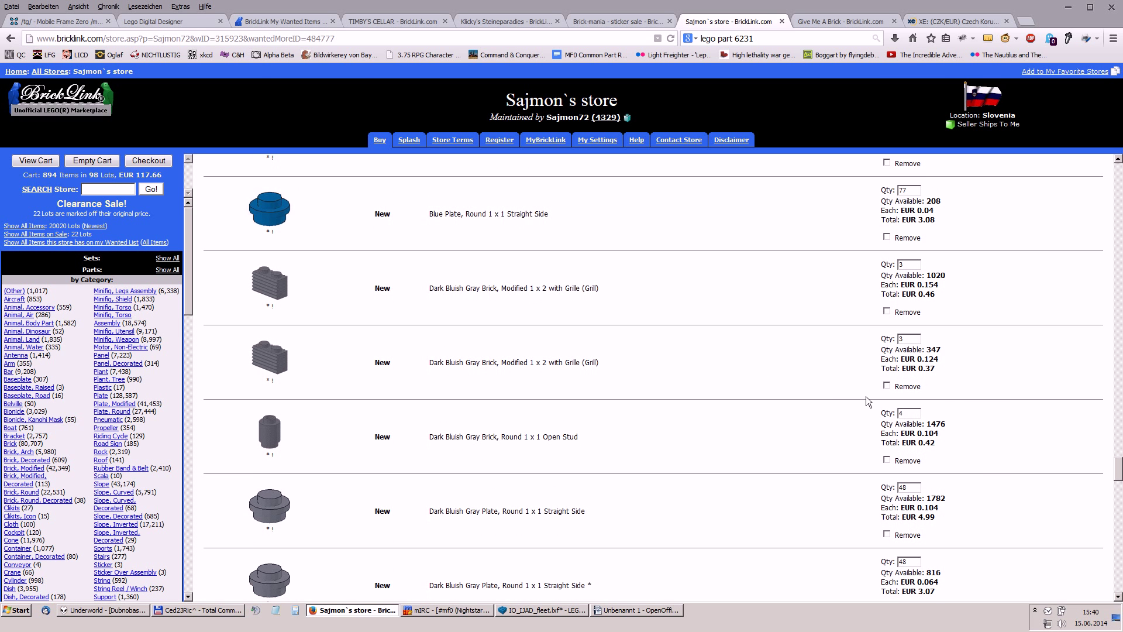
pyautogui.click(886, 311)
# - Mark the EUR 0.104 Dark Bluish Gray Plate, Round 1 x 1 lot and the new Red Plate, Round 1 x 1 lot for removal
pyautogui.scroll(-5, 797, 356)
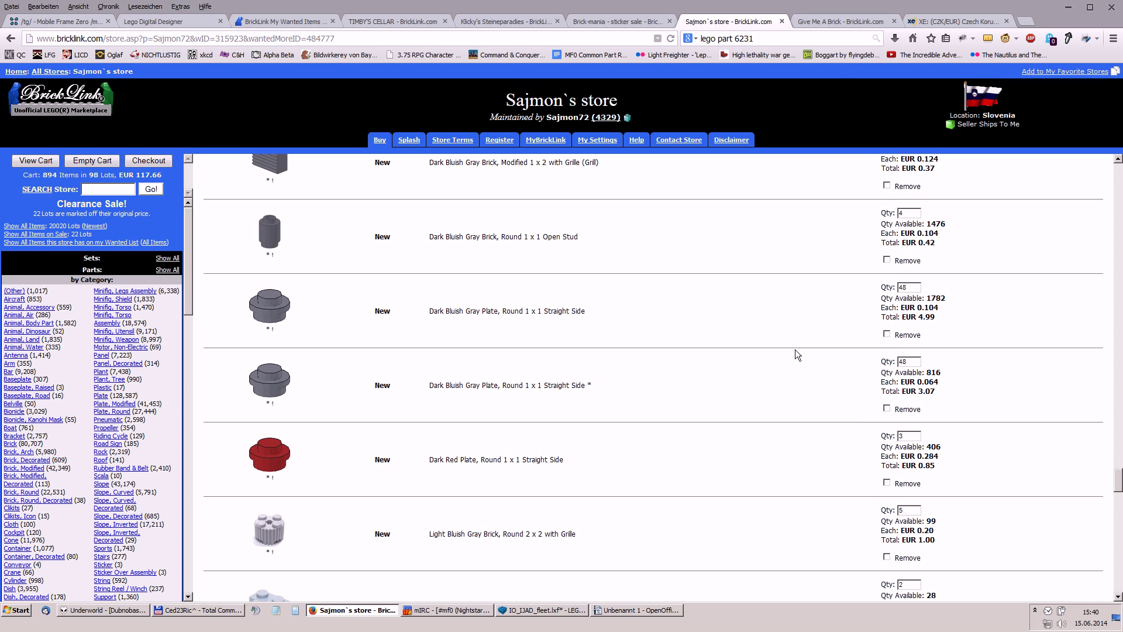
pyautogui.click(887, 334)
pyautogui.scroll(-3, 803, 370)
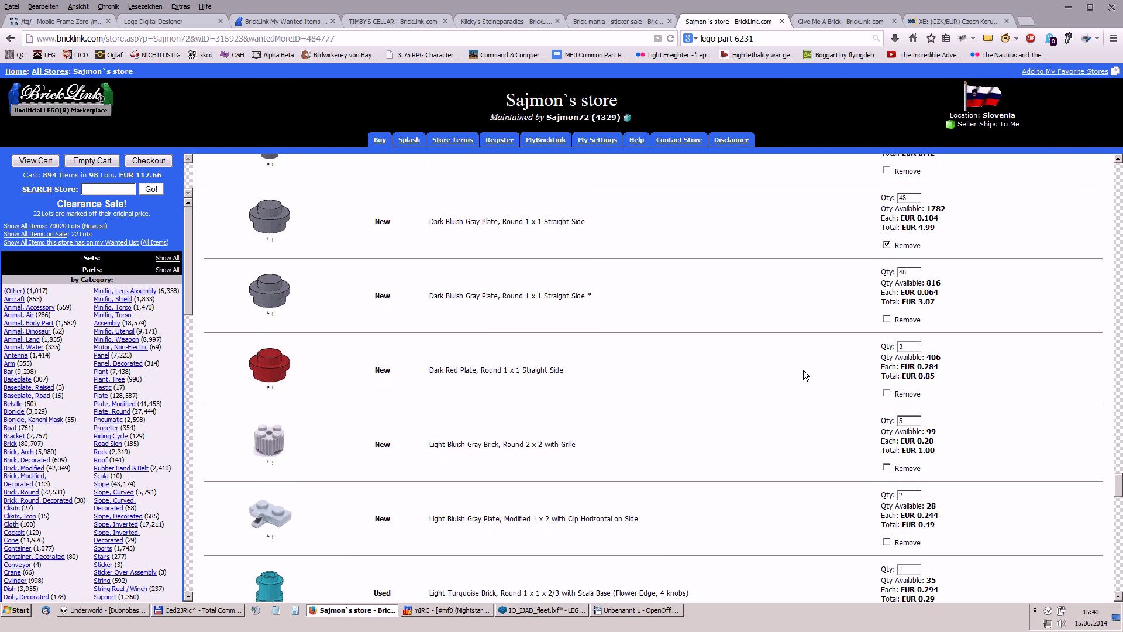
pyautogui.scroll(-2, 794, 369)
pyautogui.scroll(-6, 791, 370)
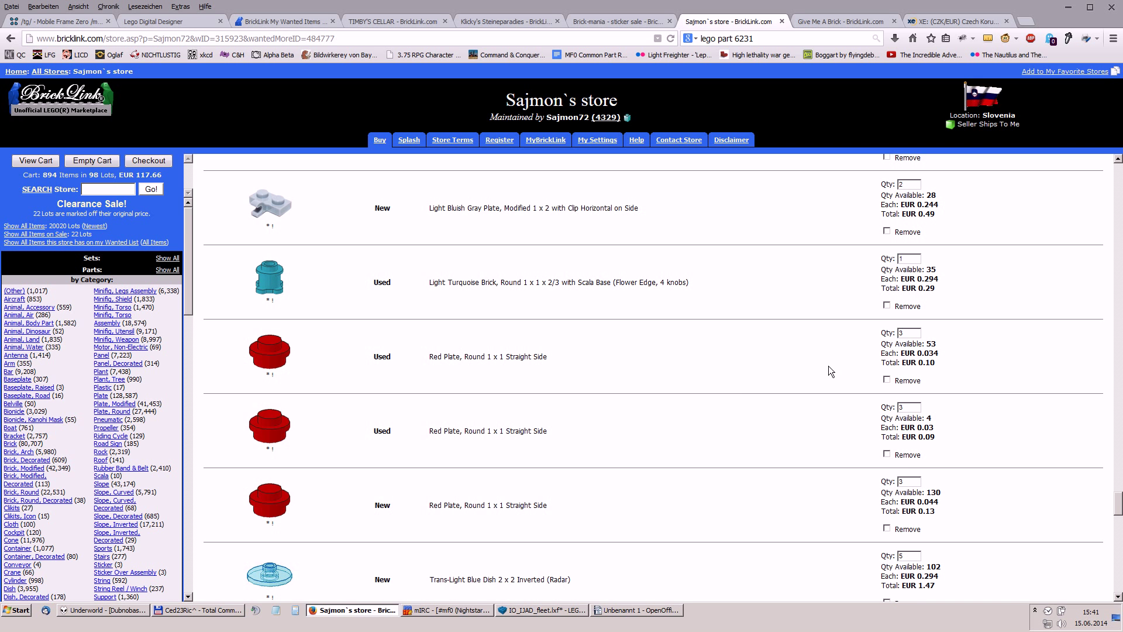
pyautogui.click(887, 528)
# - Mark the new Trans-Light Blue Dish 2 x 2 Inverted lot for removal and check the White Brick lots for duplicates
pyautogui.scroll(-8, 736, 388)
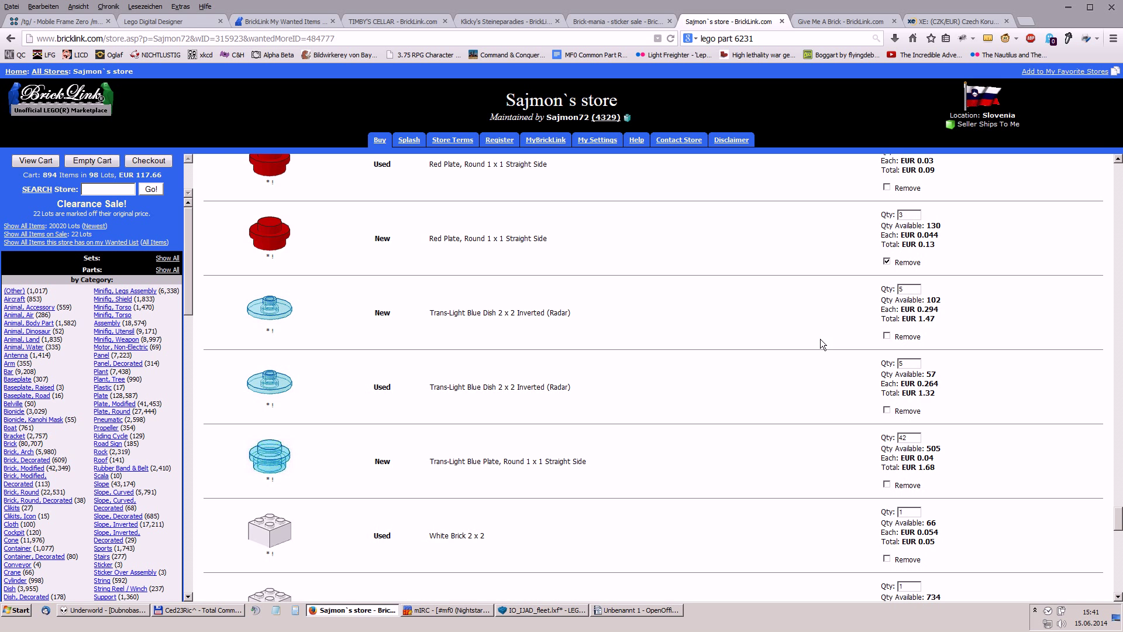
pyautogui.click(887, 336)
pyautogui.scroll(-4, 727, 381)
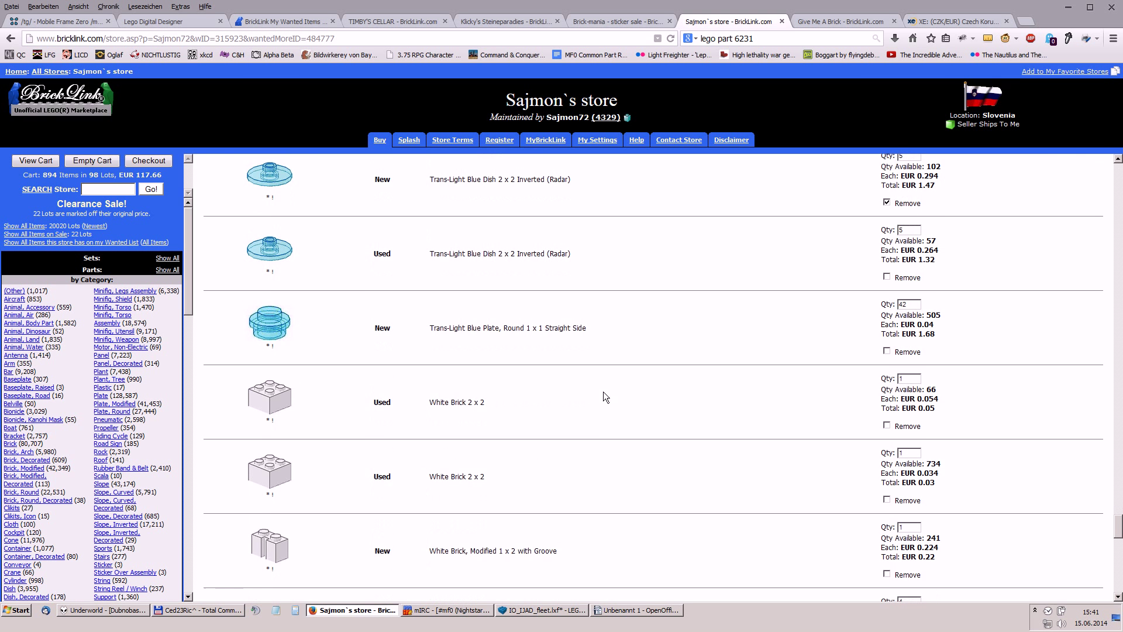
pyautogui.scroll(2, 363, 298)
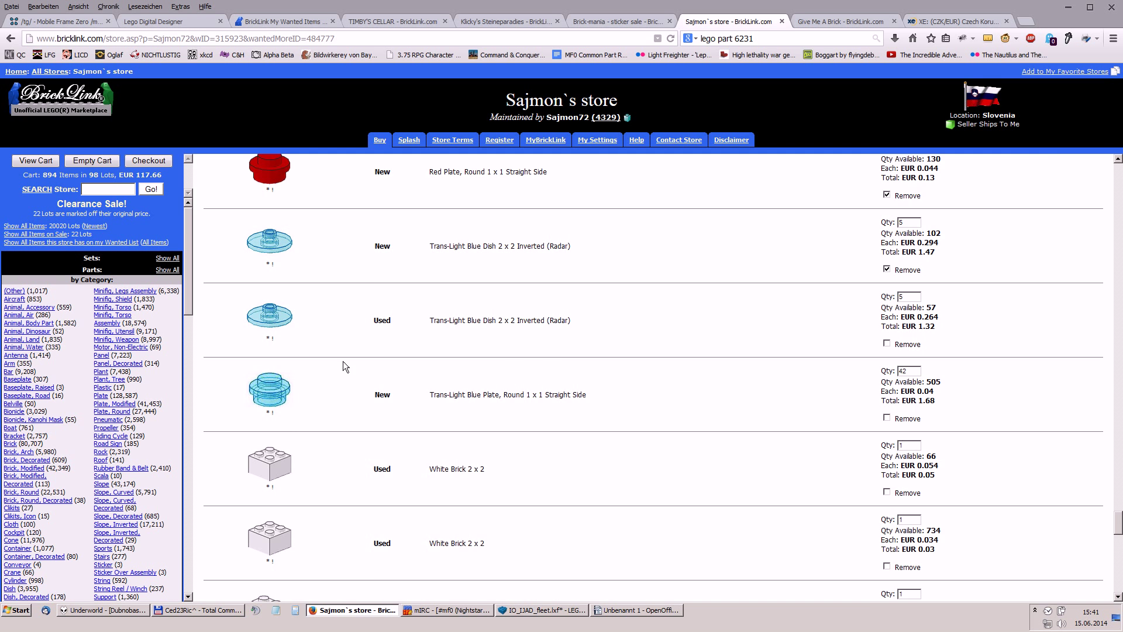
pyautogui.scroll(-4, 700, 390)
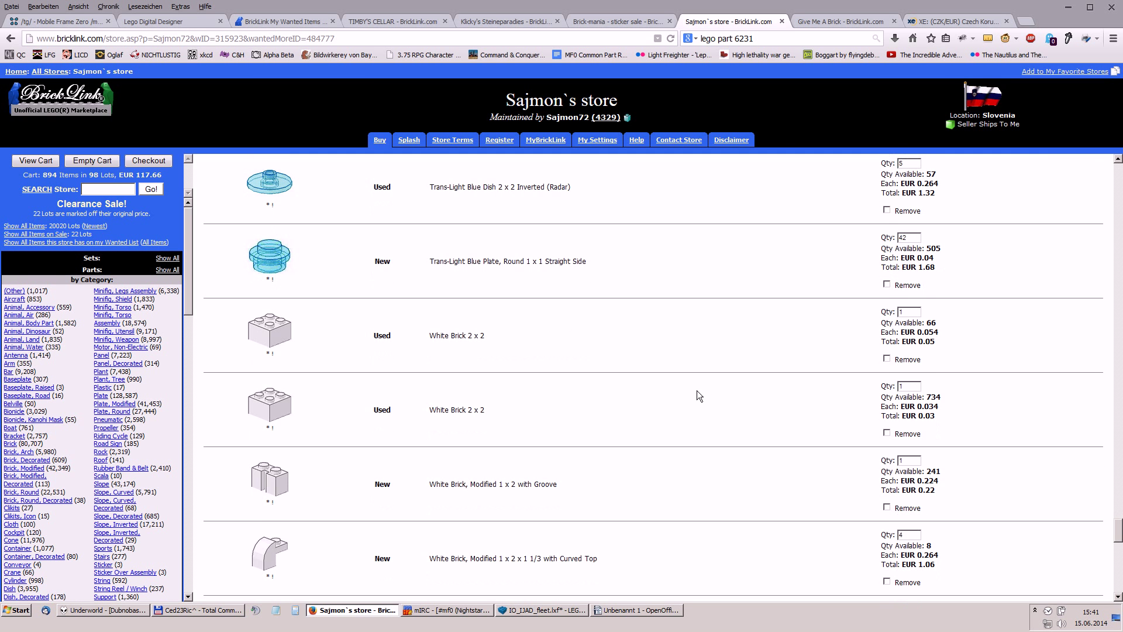
pyautogui.scroll(-2, 696, 391)
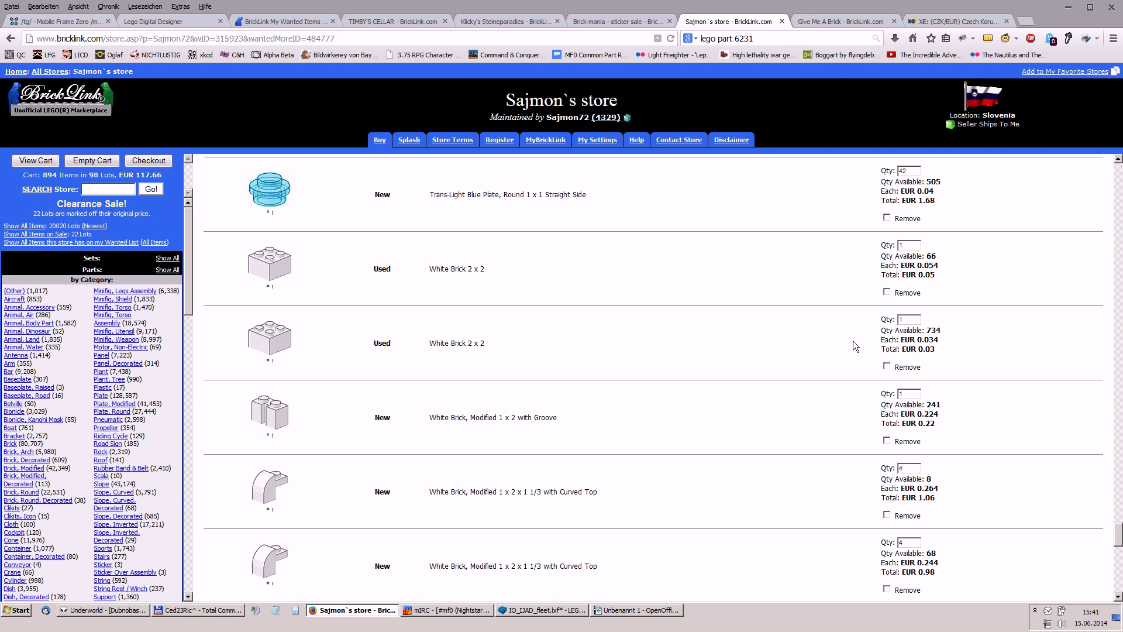
# - Mark both used White Brick 2 x 2 lots for removal from the Sajmon`s store cart
pyautogui.click(887, 291)
pyautogui.click(887, 366)
pyautogui.scroll(-1, 753, 346)
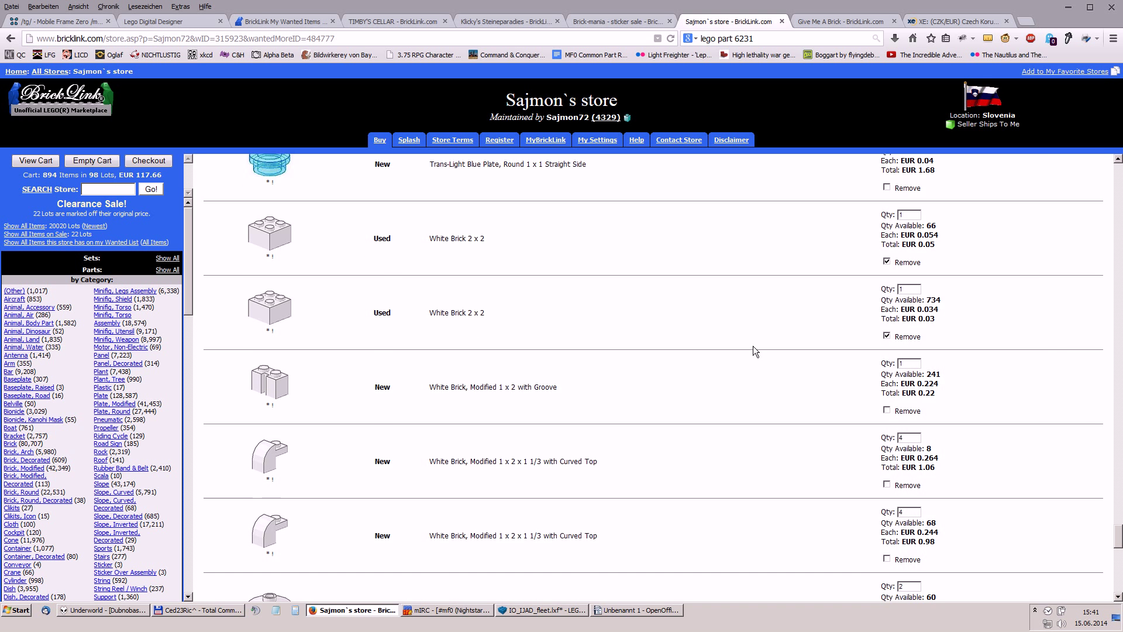
# - Mark the EUR 0.364 White Dish 3 x 3 Inverted (Radar) lot for removal
pyautogui.scroll(-3, 753, 345)
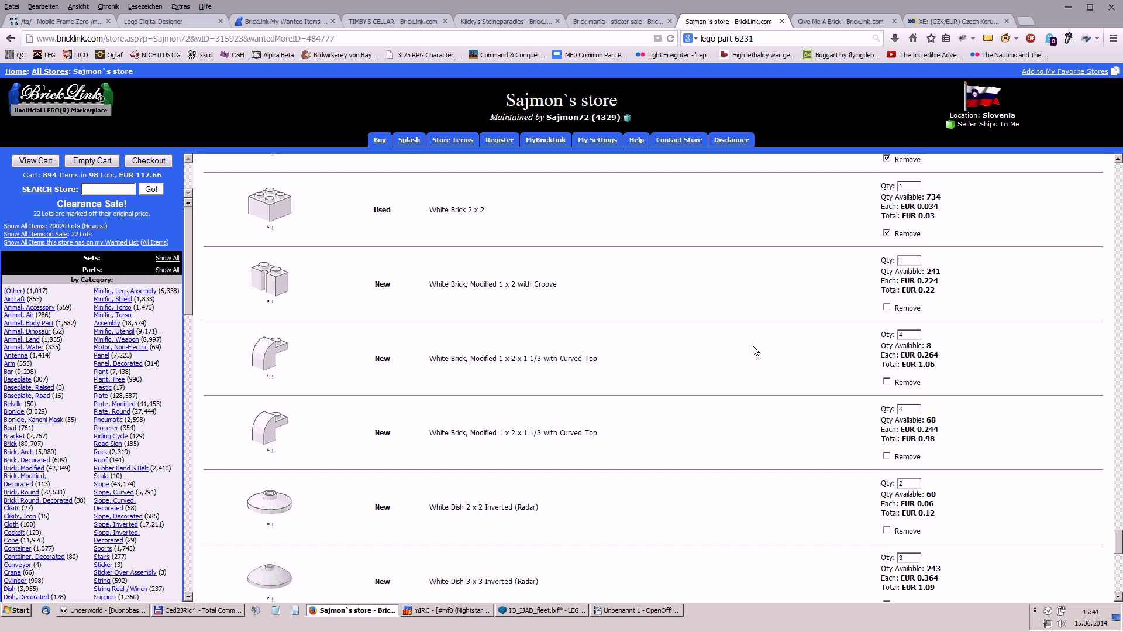
pyautogui.scroll(-2, 753, 346)
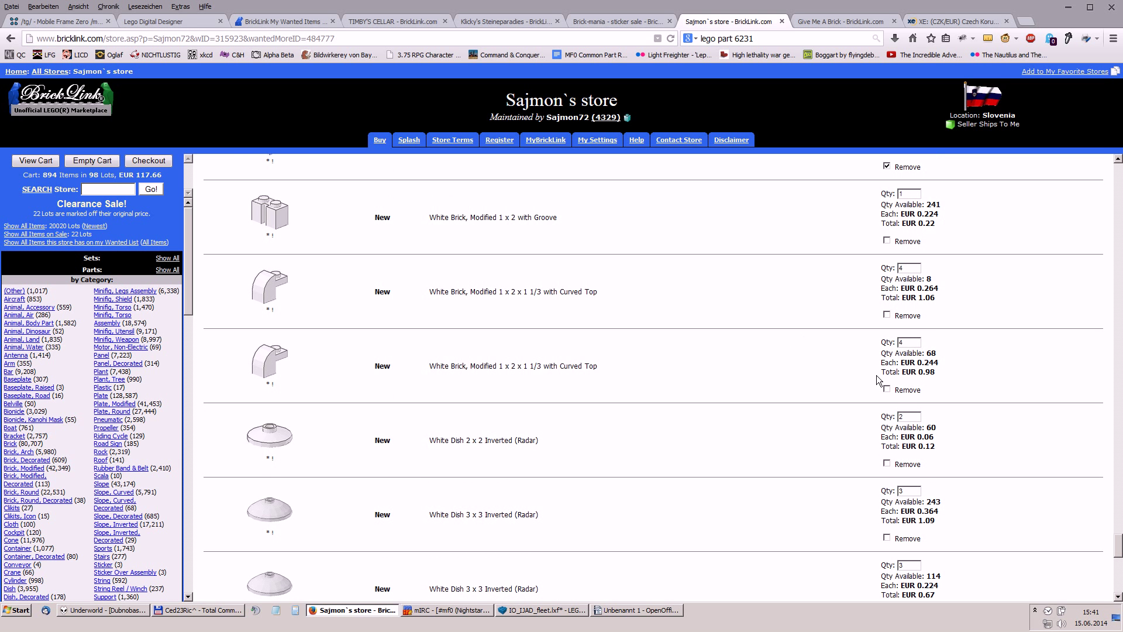
pyautogui.scroll(-6, 671, 356)
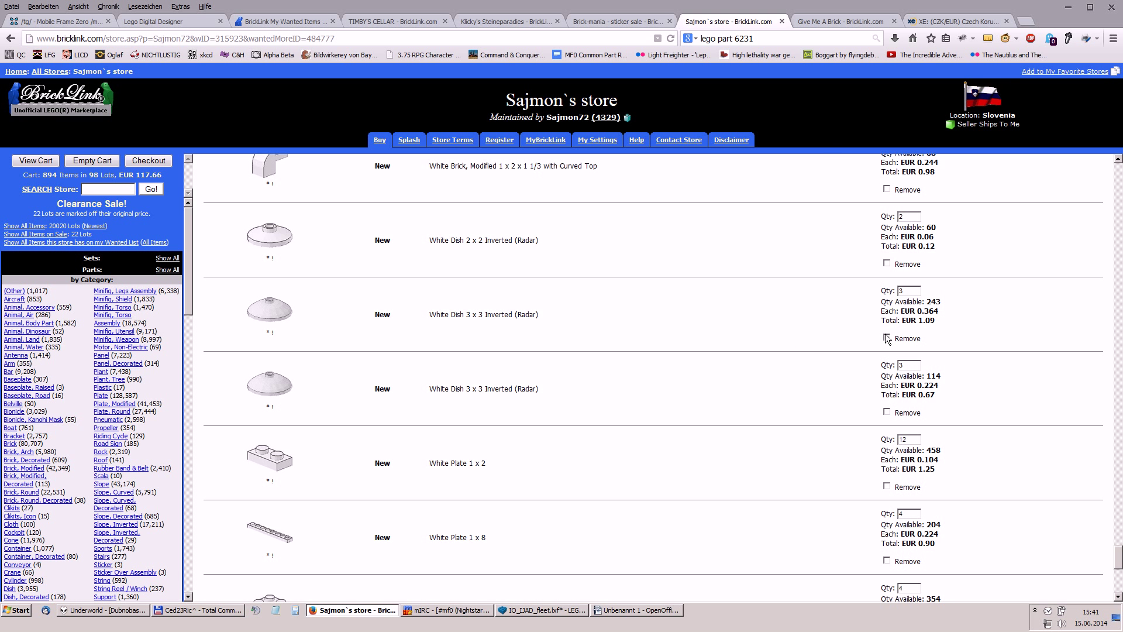
pyautogui.scroll(-8, 699, 377)
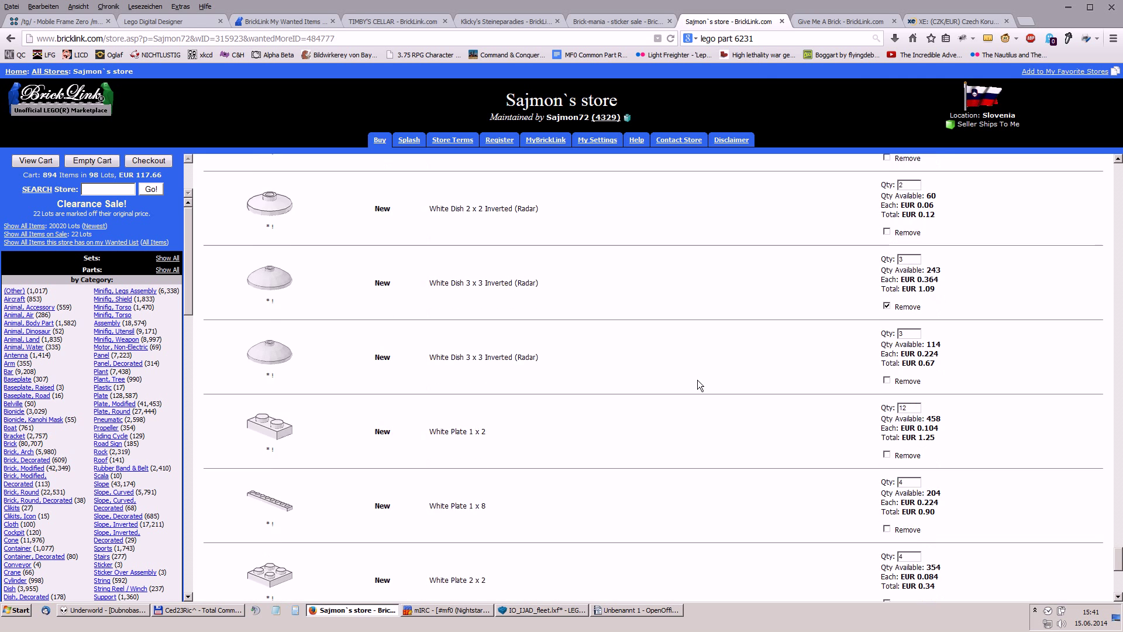
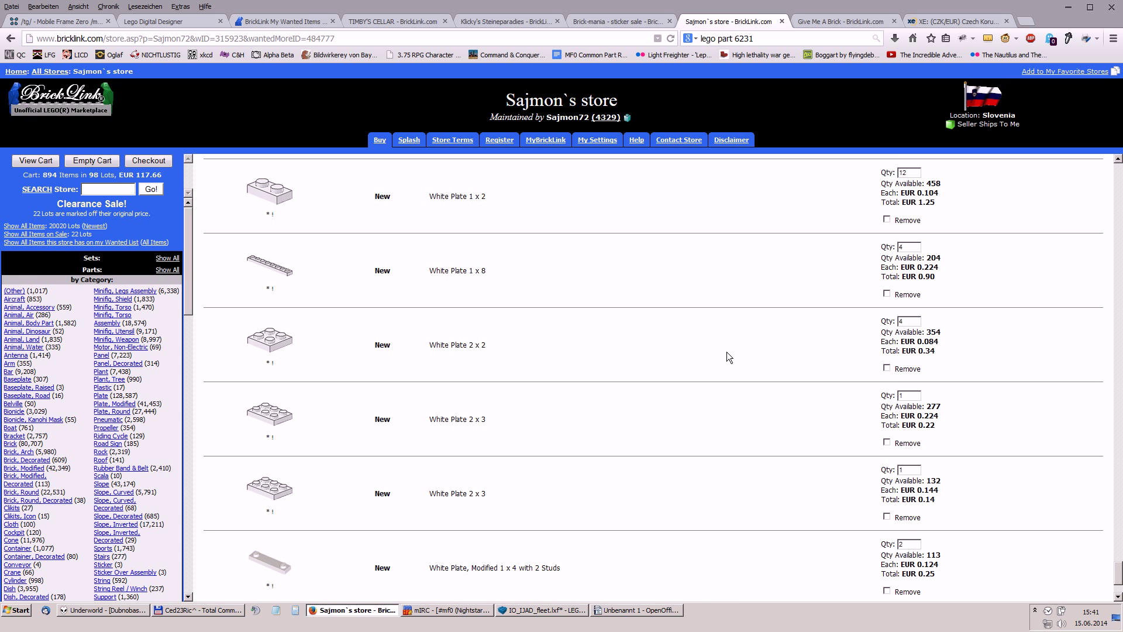
# - Mark the EUR 0.144 White Plate 2 x 3 lot for removal and update the shopping cart
pyautogui.scroll(-2, 755, 489)
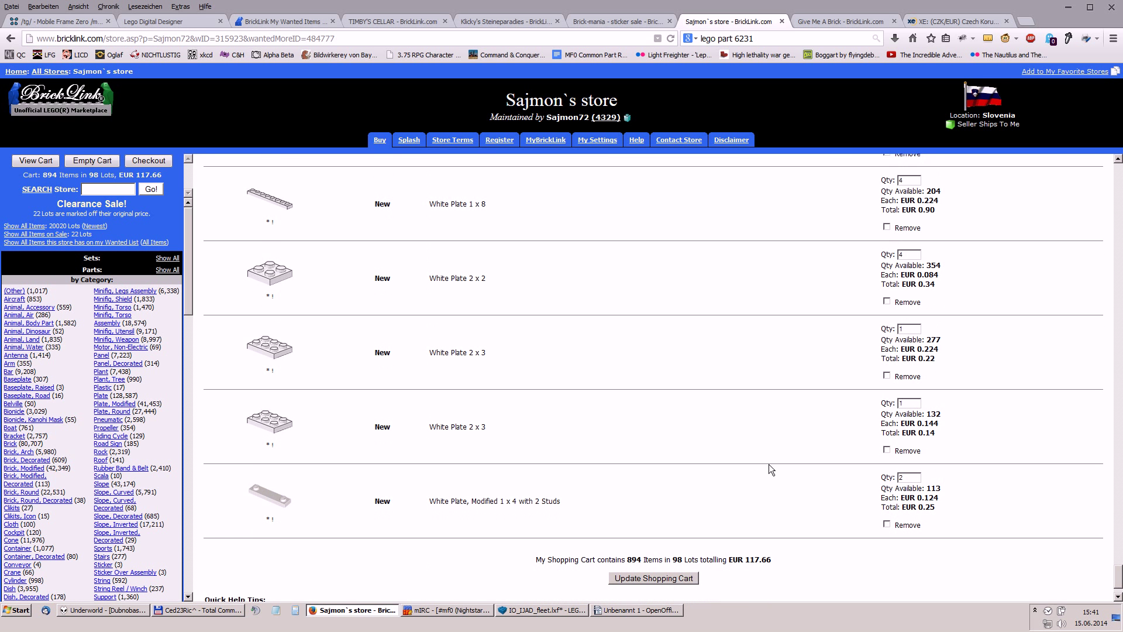
pyautogui.click(887, 451)
pyautogui.scroll(-2, 878, 456)
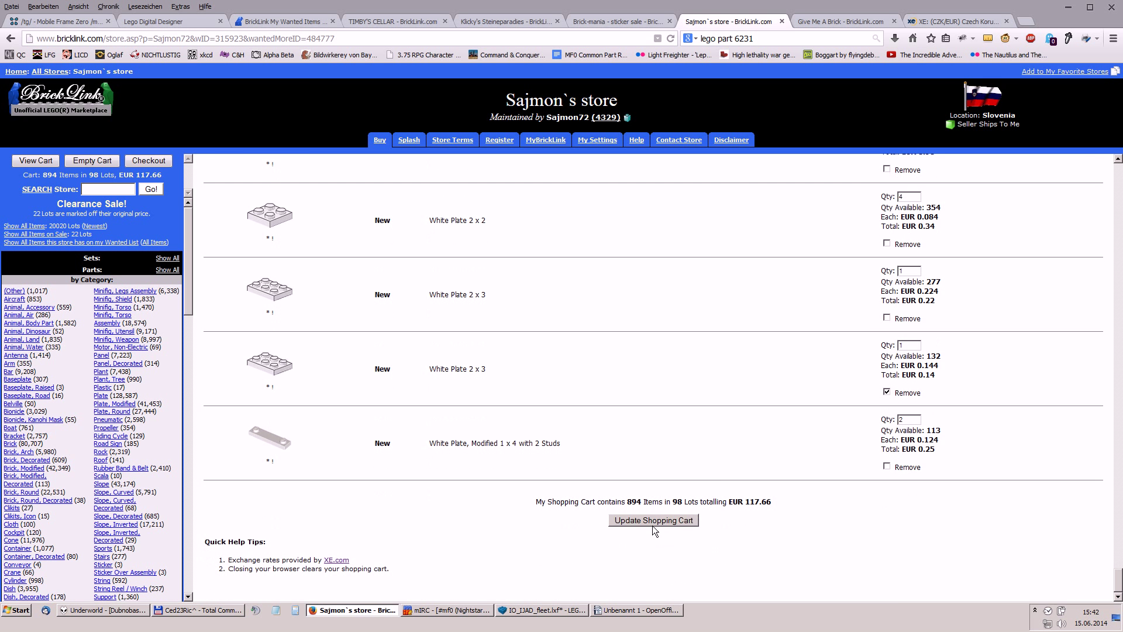
pyautogui.click(652, 524)
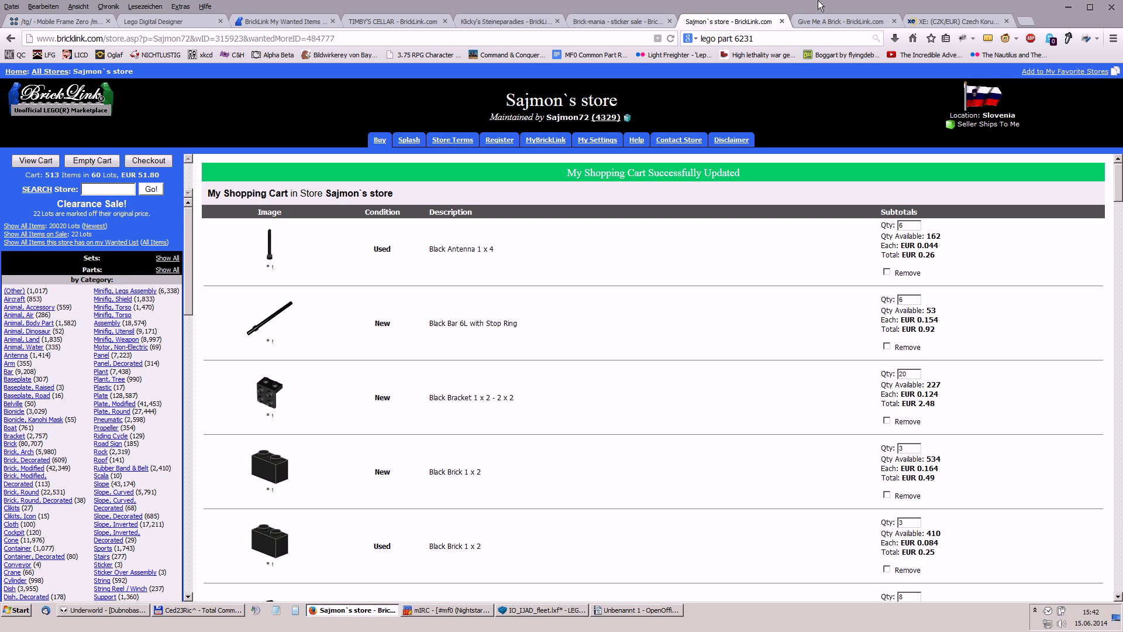
# - Open the Give Me A Brick cart and examine the prices of the Black Hinge Bar and Black Hinge Tile lots
pyautogui.click(813, 24)
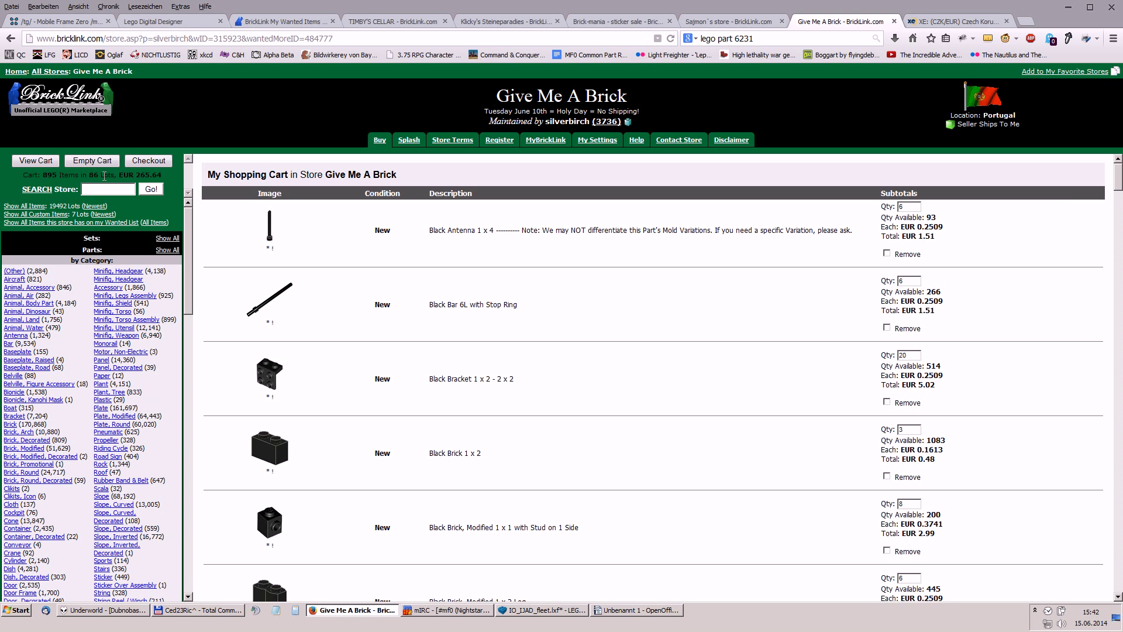
pyautogui.scroll(-5, 670, 473)
pyautogui.scroll(5, 802, 355)
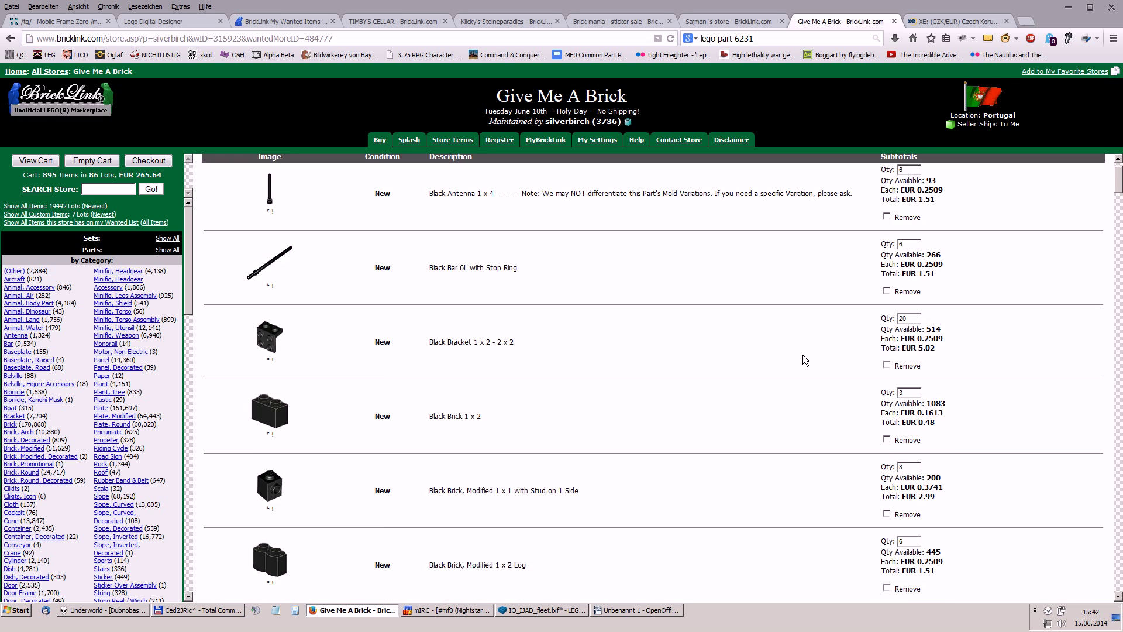
pyautogui.scroll(-4, 968, 258)
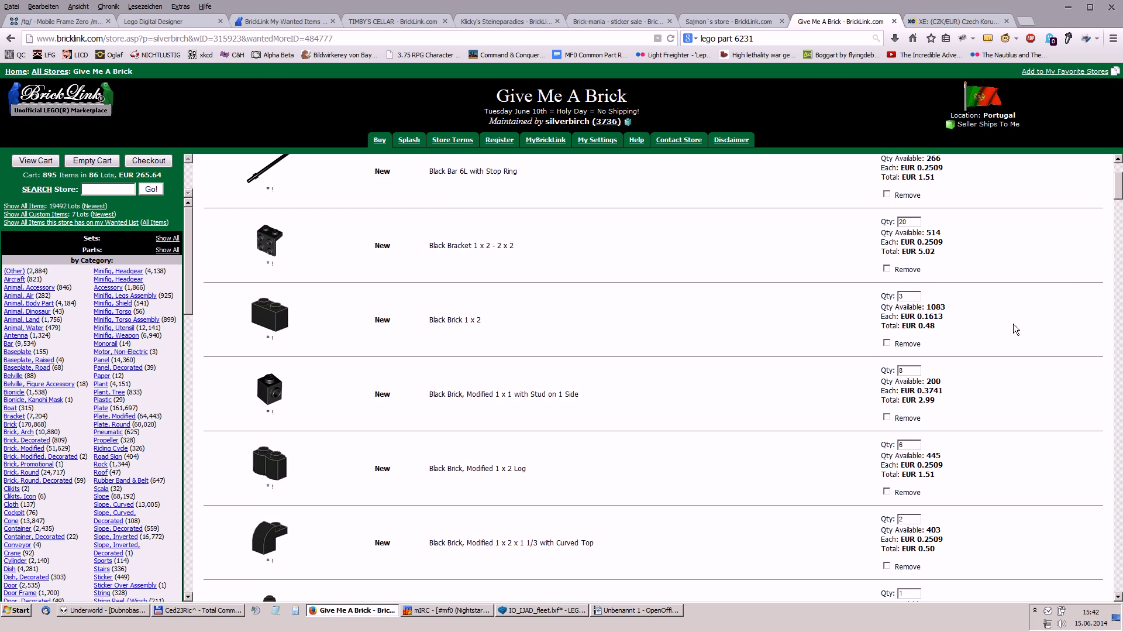
pyautogui.scroll(-10, 1013, 324)
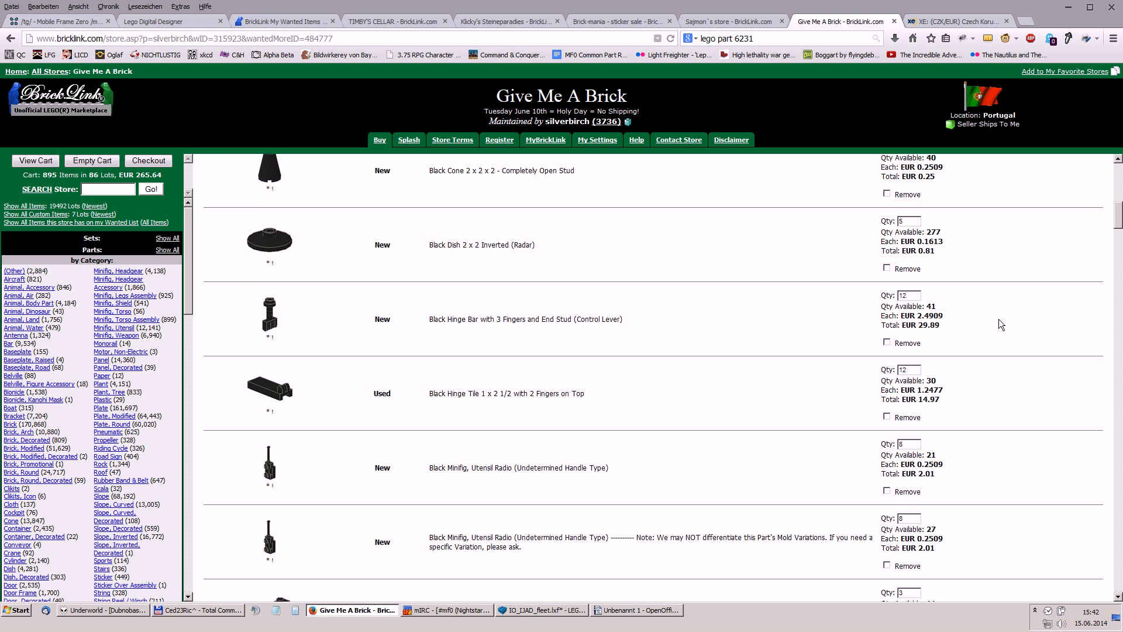
pyautogui.scroll(-1, 999, 320)
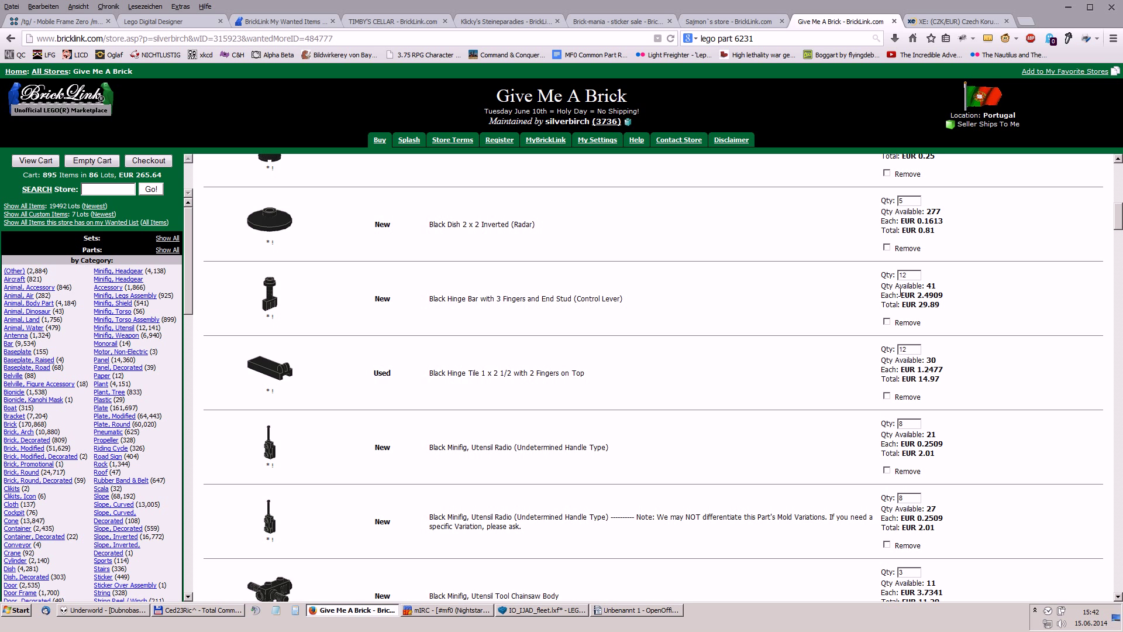
pyautogui.tripleClick(946, 305)
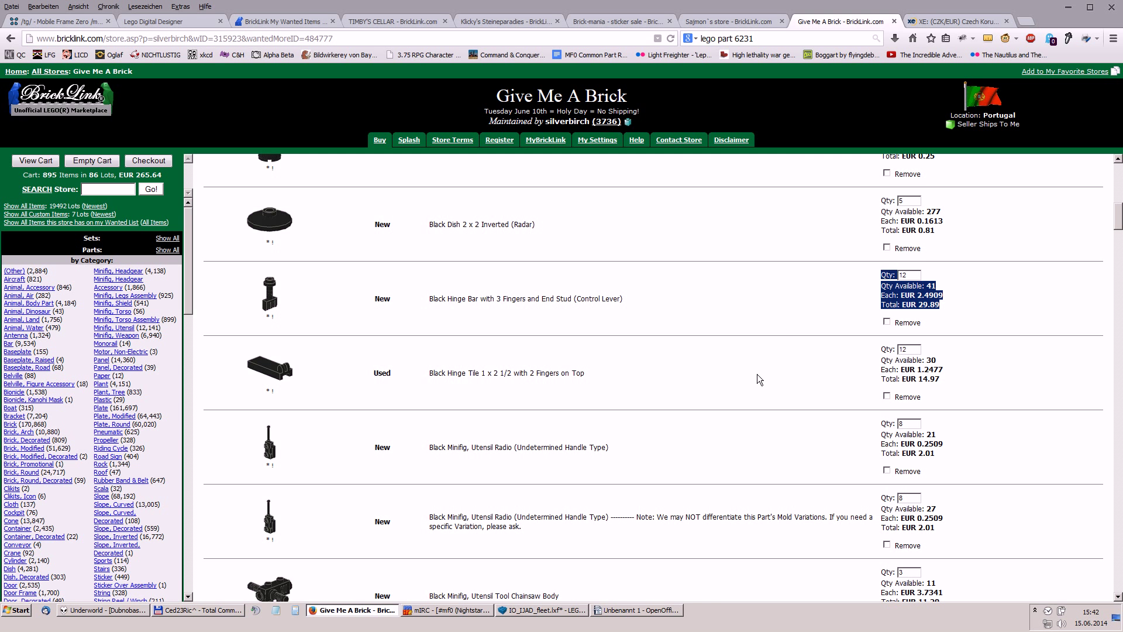
pyautogui.tripleClick(949, 378)
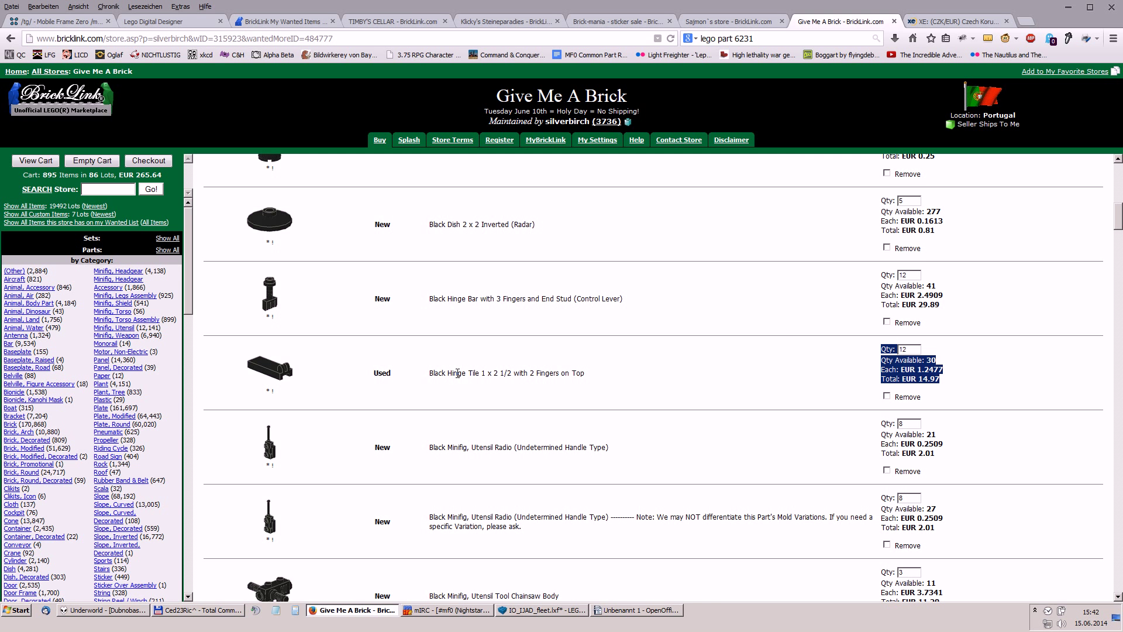
# - Examine quantities and prices of the remaining Black lots in the Give Me A Brick cart, from the utensil parts to the tire
pyautogui.scroll(-5, 615, 403)
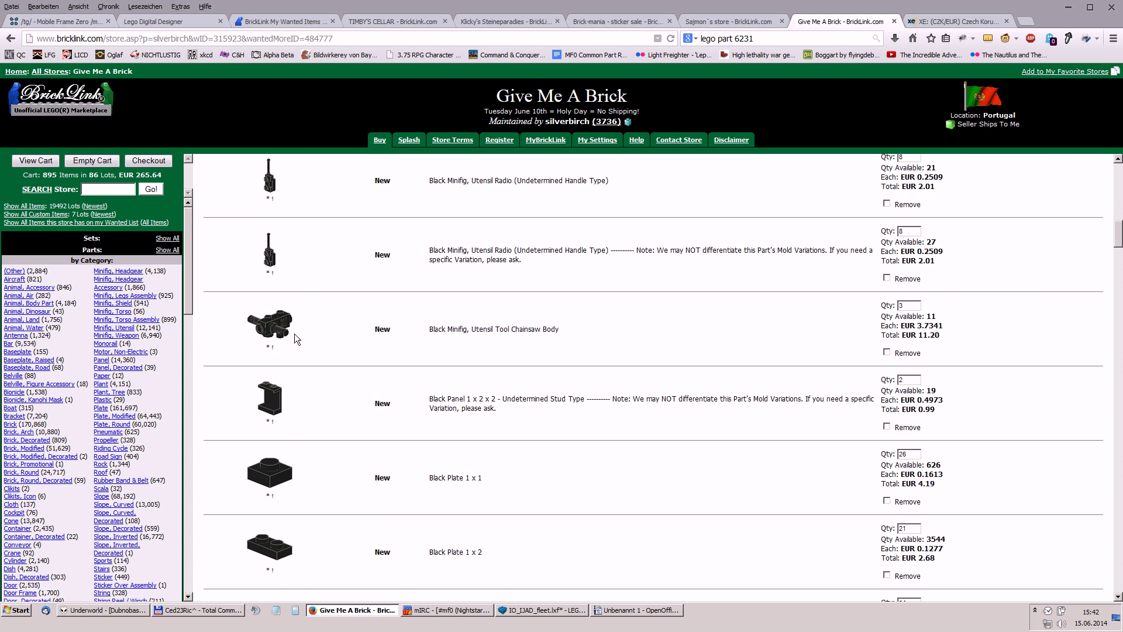
pyautogui.scroll(-4, 783, 333)
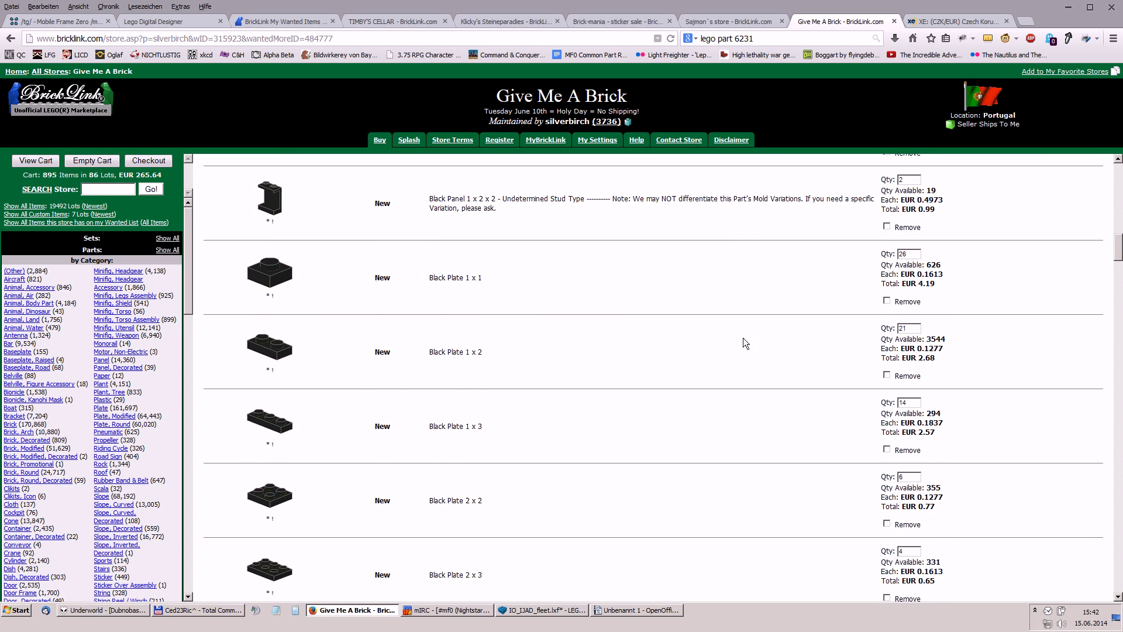
pyautogui.scroll(-6, 733, 339)
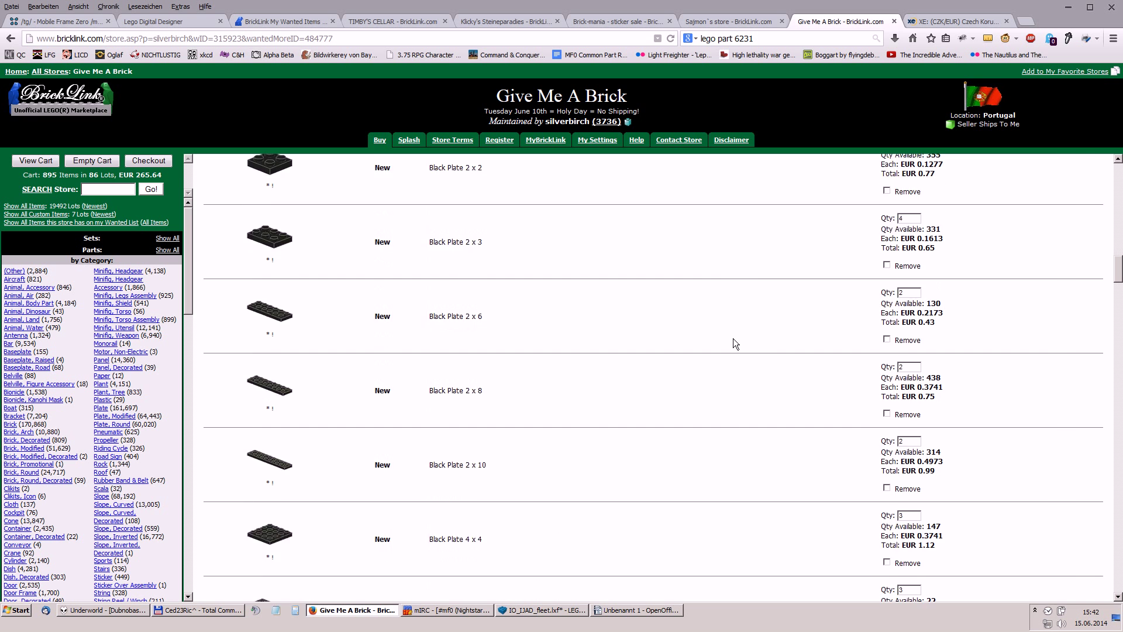
pyautogui.scroll(-6, 732, 338)
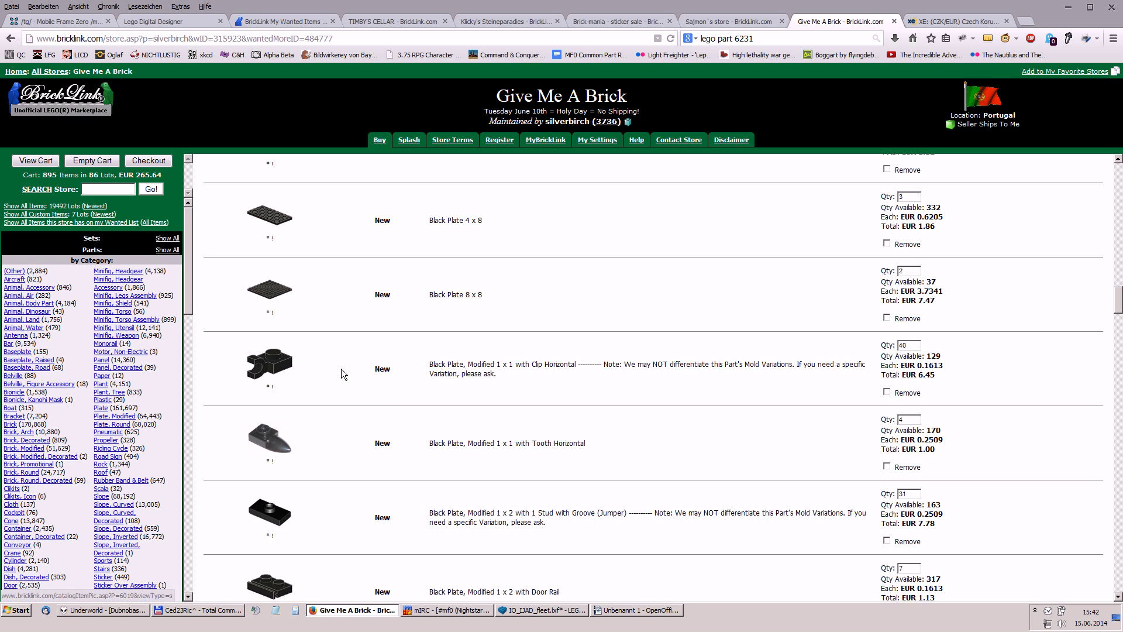
pyautogui.scroll(-3, 761, 415)
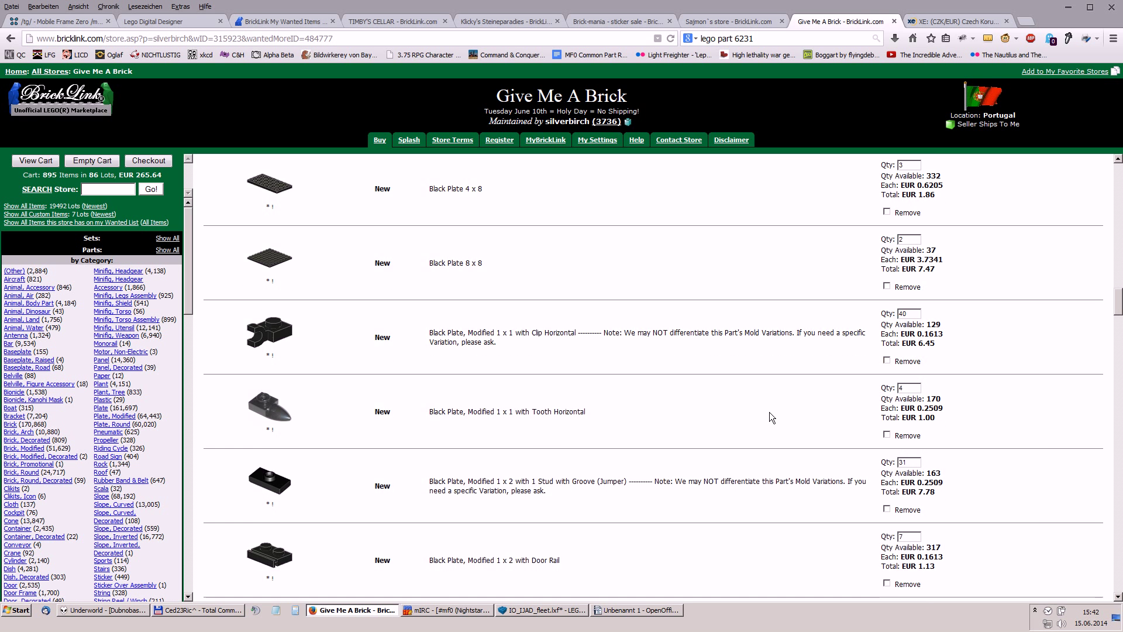
pyautogui.scroll(-3, 750, 395)
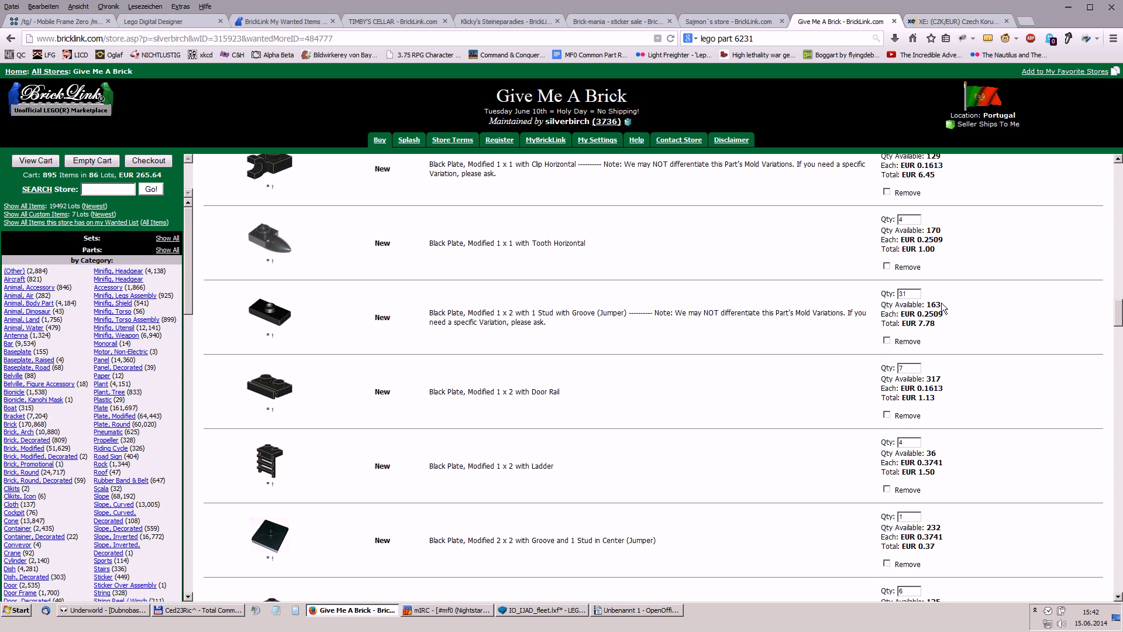
pyautogui.scroll(-7, 772, 378)
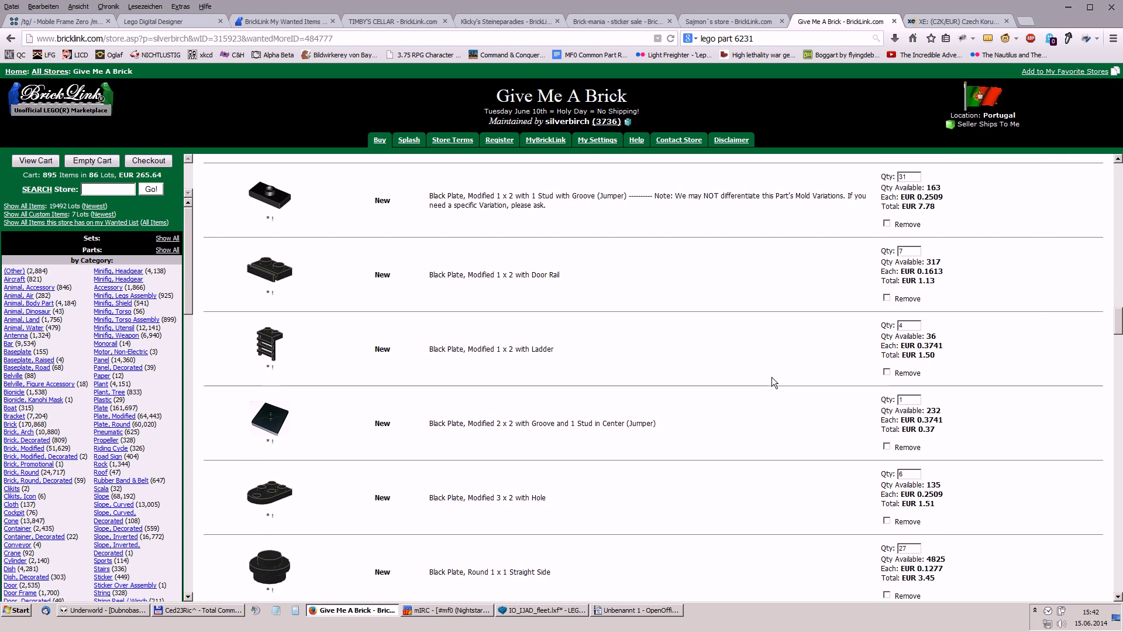
pyautogui.scroll(-8, 770, 376)
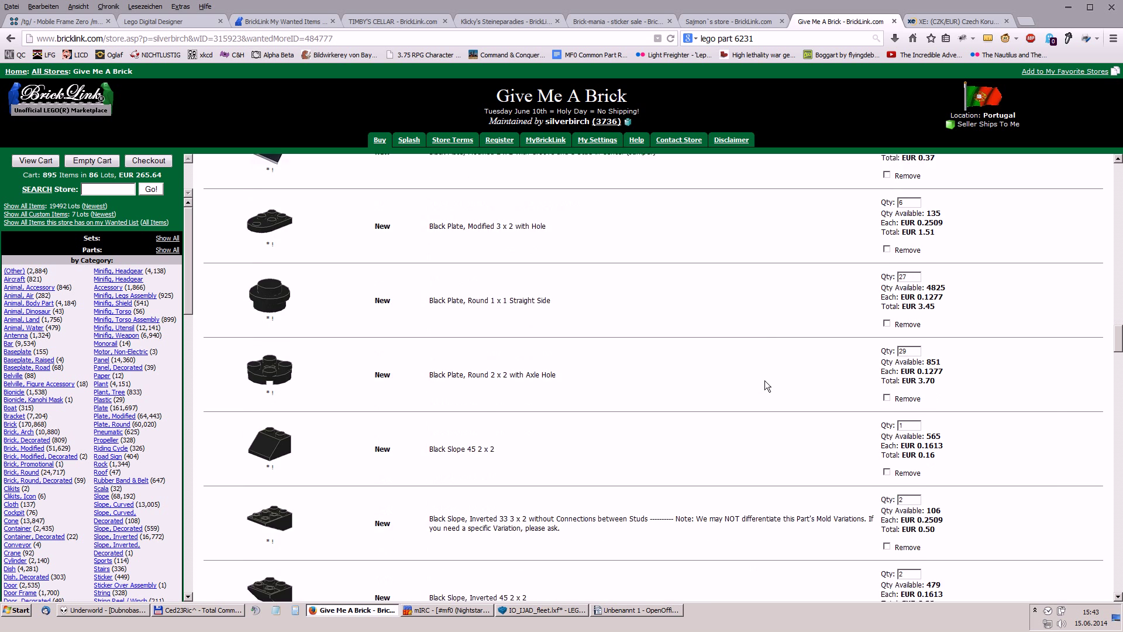
pyautogui.scroll(-8, 764, 380)
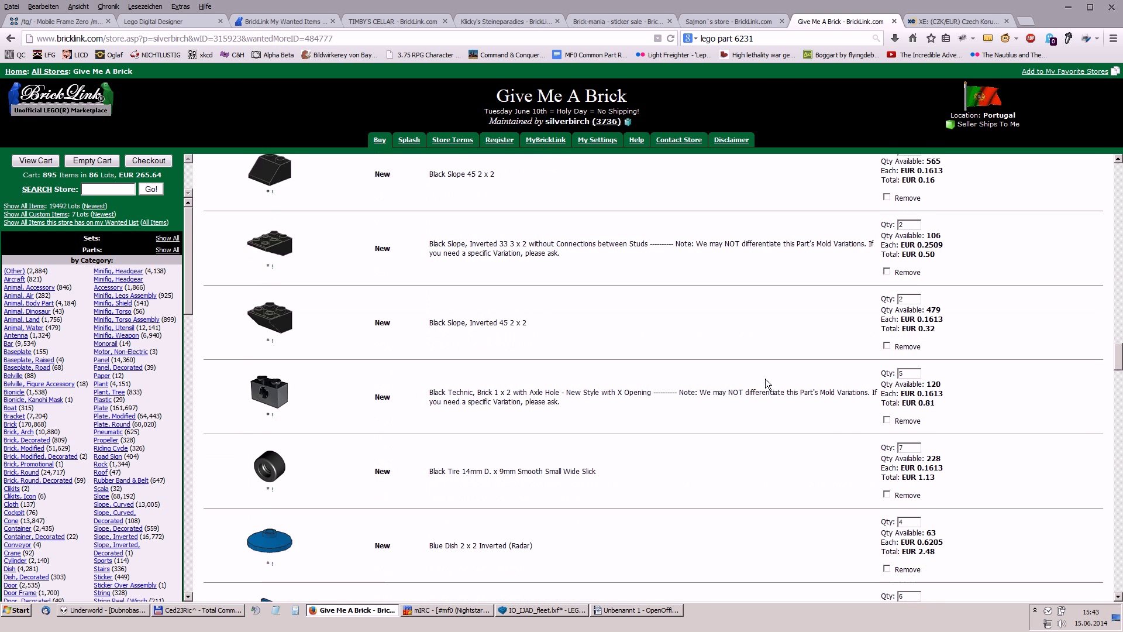
# - Examine the prices of the Blue, Gray, Red and Trans-Light Blue lots, highlighting the unit price of the Trans-Light Blue Tile, Round 1 x 1
pyautogui.scroll(-8, 767, 379)
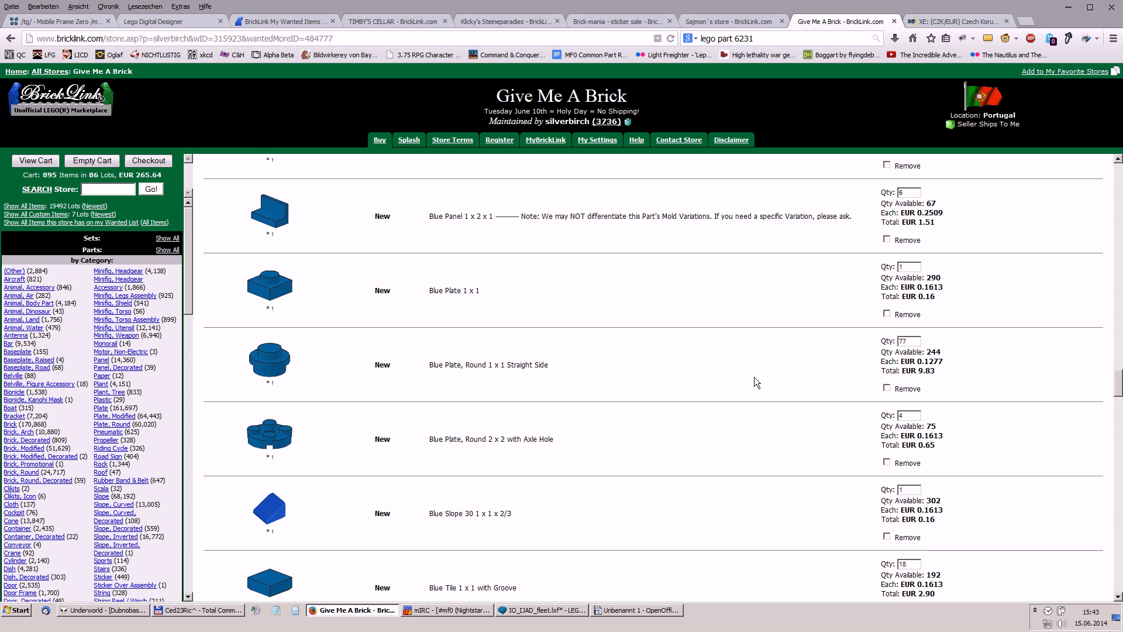
pyautogui.scroll(-8, 753, 377)
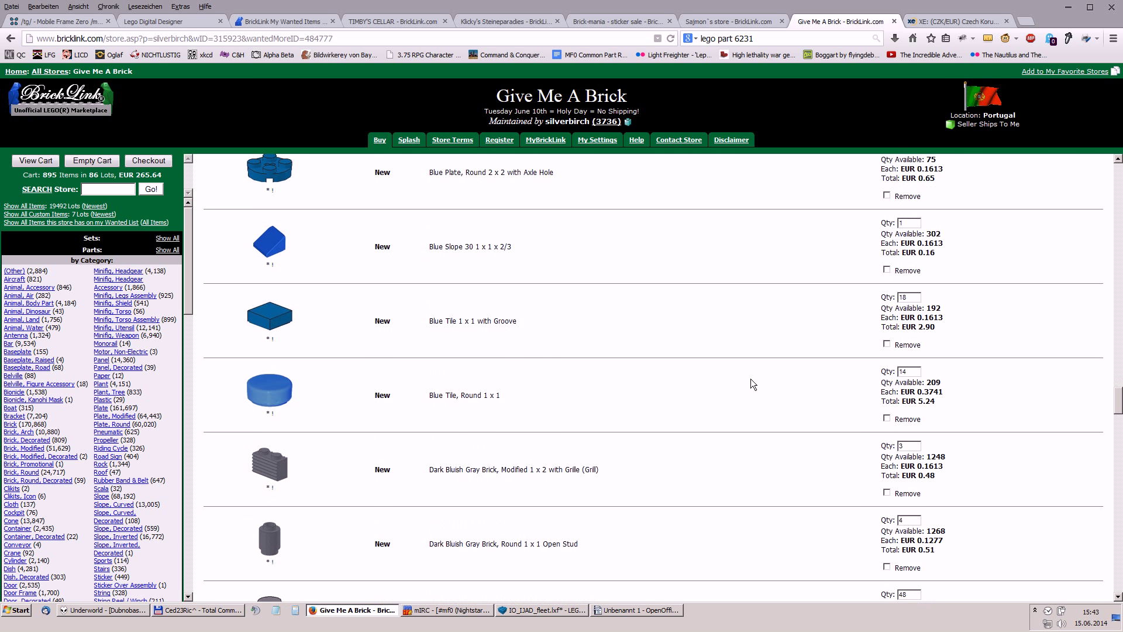
pyautogui.scroll(-10, 751, 379)
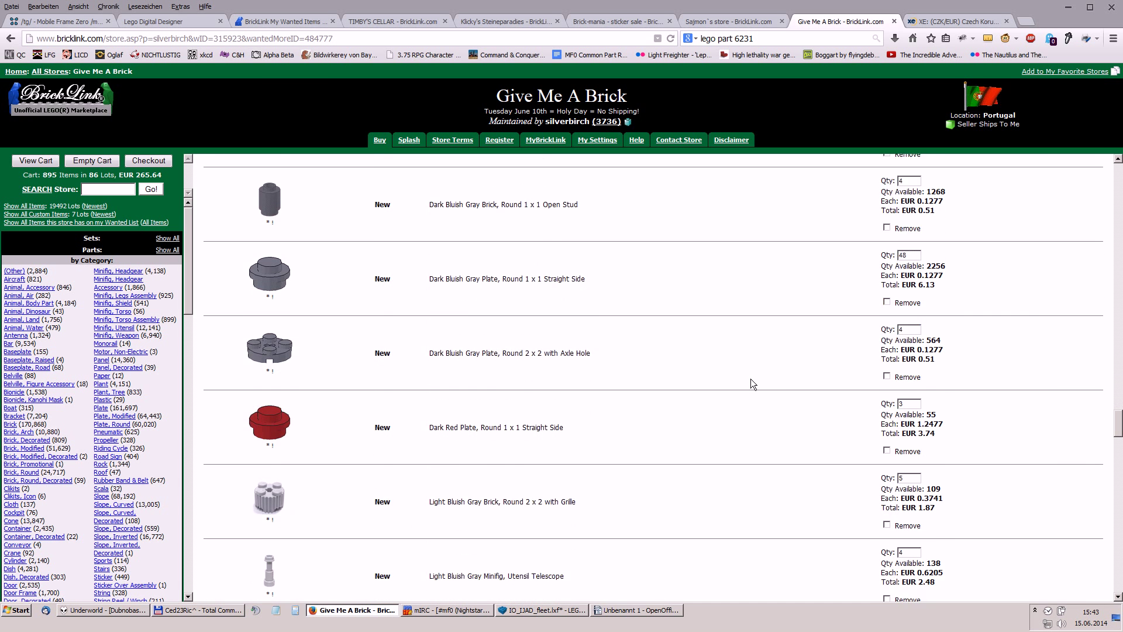
pyautogui.scroll(-13, 751, 379)
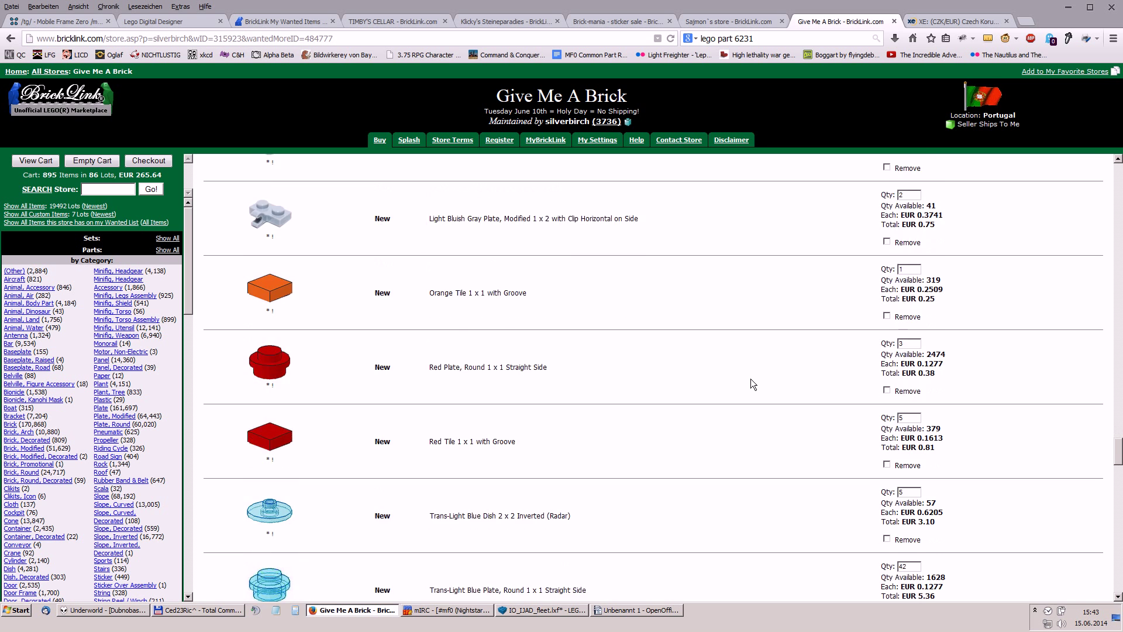
pyautogui.scroll(-7, 751, 384)
pyautogui.scroll(-4, 751, 383)
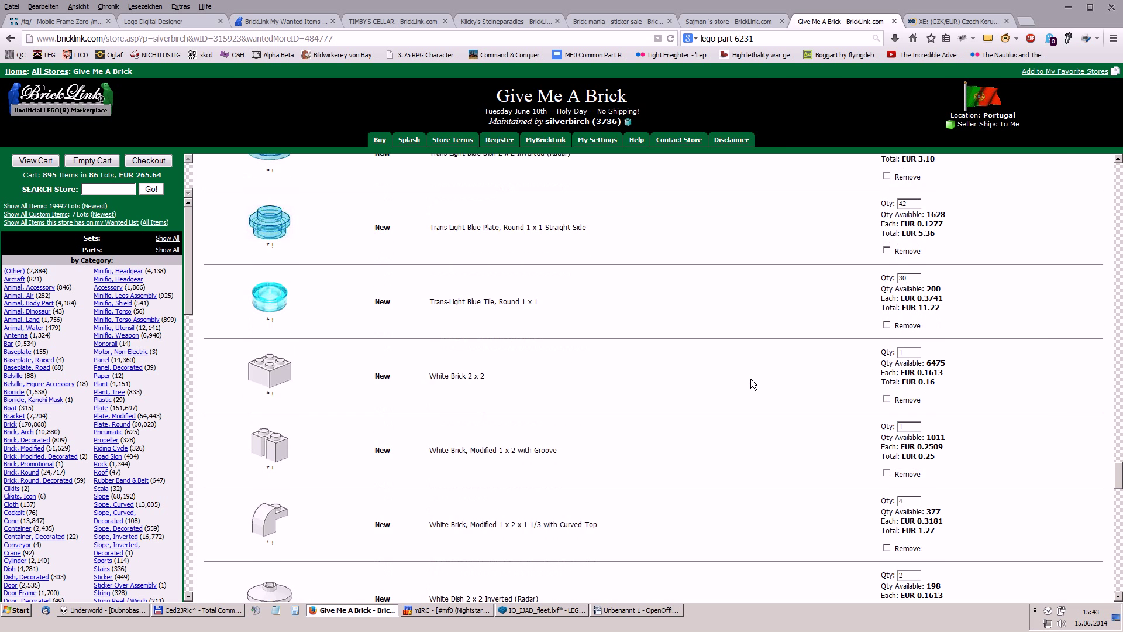
pyautogui.scroll(-4, 750, 378)
pyautogui.scroll(2, 753, 364)
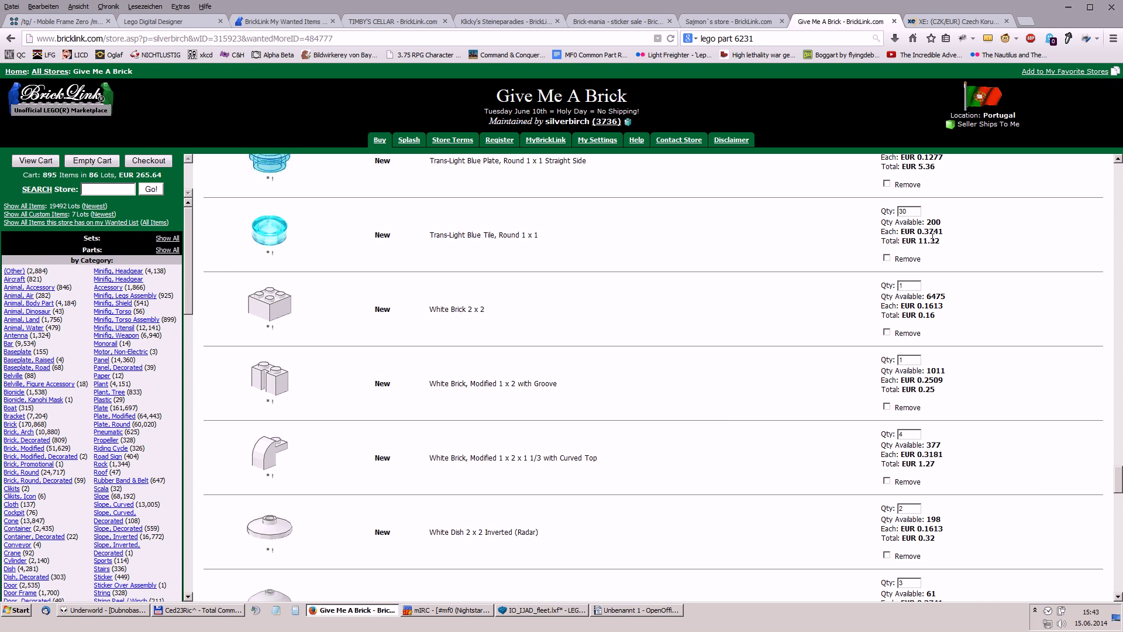
pyautogui.moveTo(943, 232); pyautogui.dragTo(909, 234)
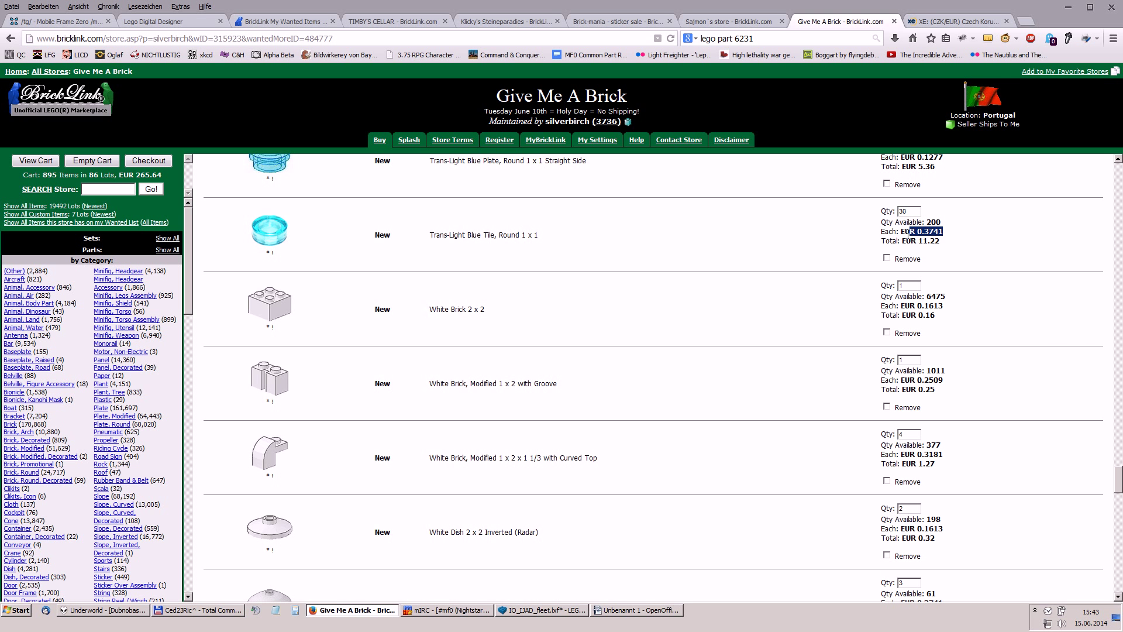
# - Examine the prices of the White and Yellow lots, highlighting the unit price of the White Tile, Round 1 x 1
pyautogui.scroll(-8, 731, 410)
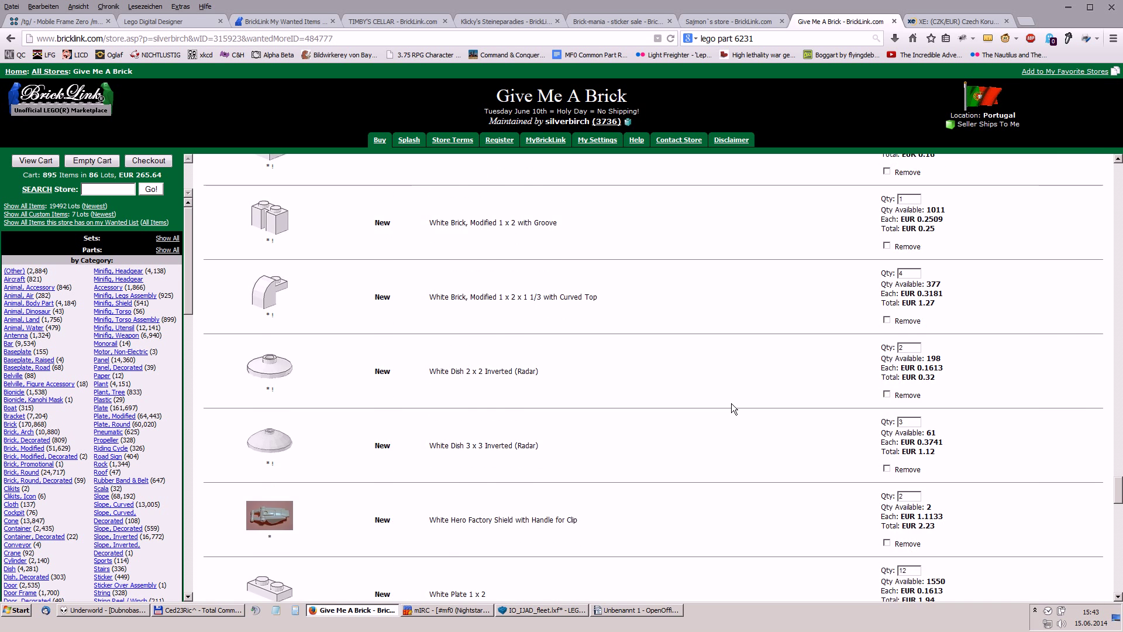
pyautogui.scroll(-18, 720, 407)
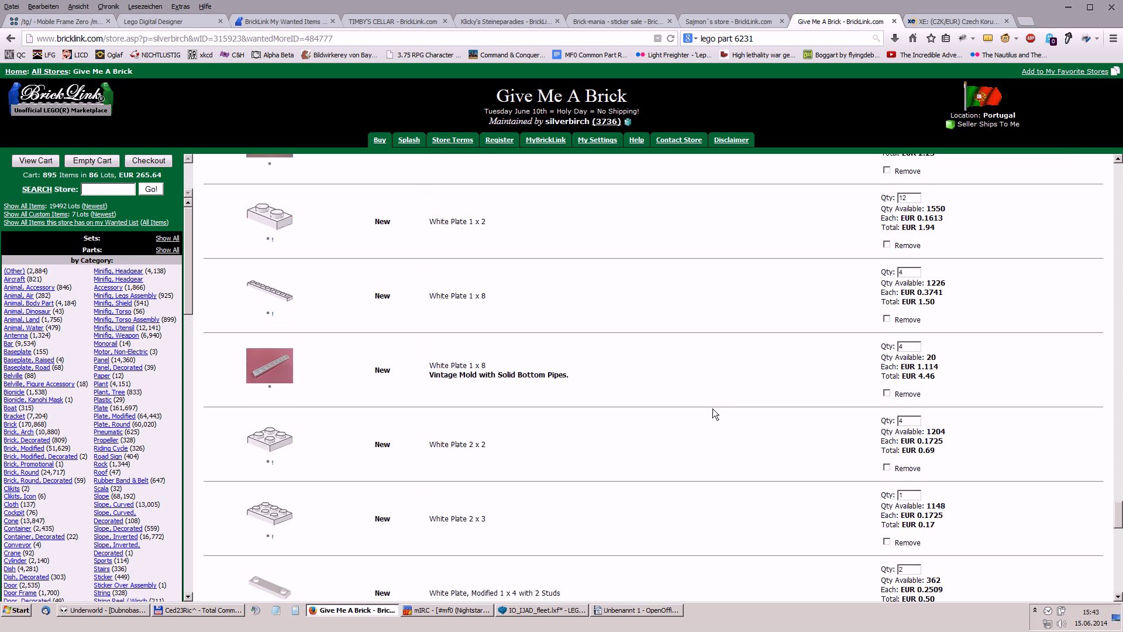
pyautogui.scroll(-9, 700, 416)
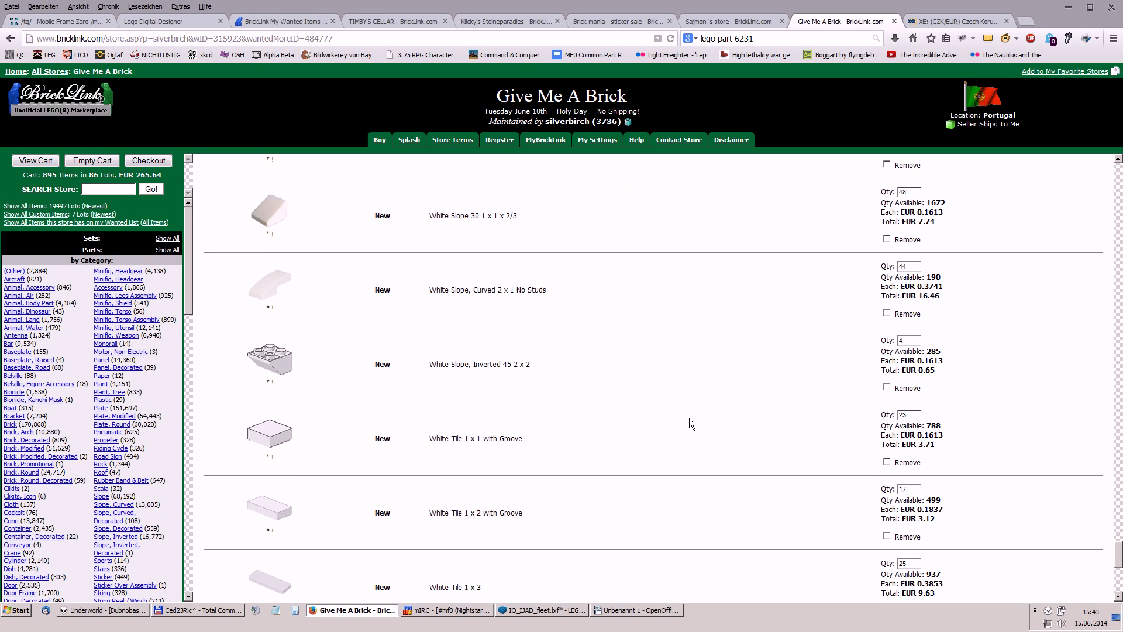
pyautogui.scroll(-7, 686, 416)
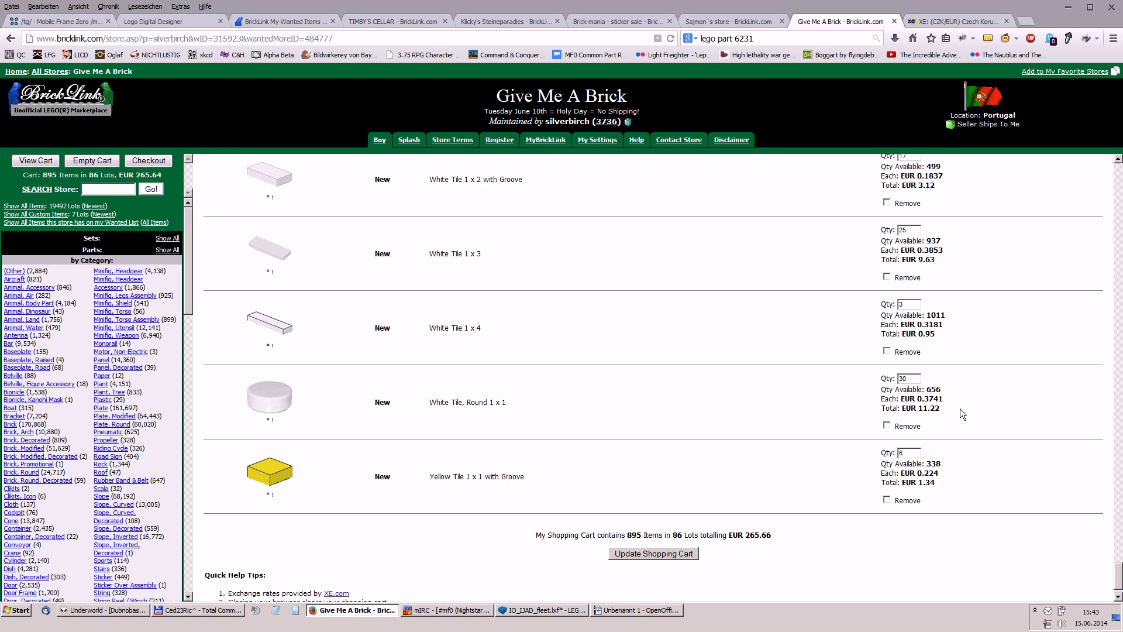
pyautogui.moveTo(942, 399); pyautogui.dragTo(888, 399)
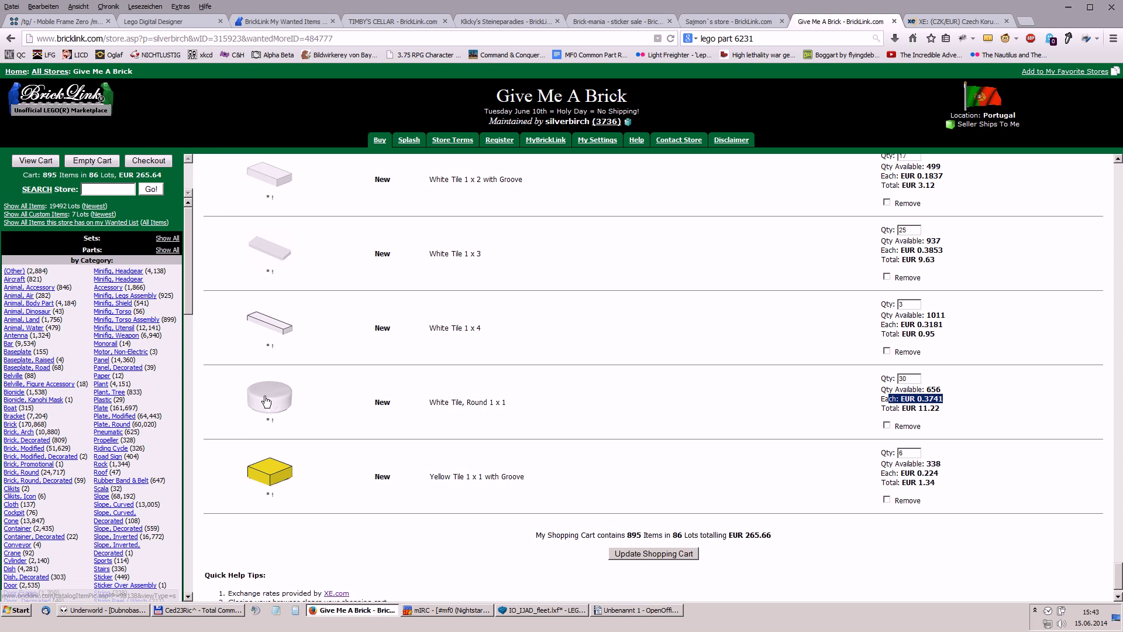
# - Close the Give Me A Brick page and open the shopping cart of Brick-mania - sticker sale
pyautogui.click(894, 21)
pyautogui.click(757, 20)
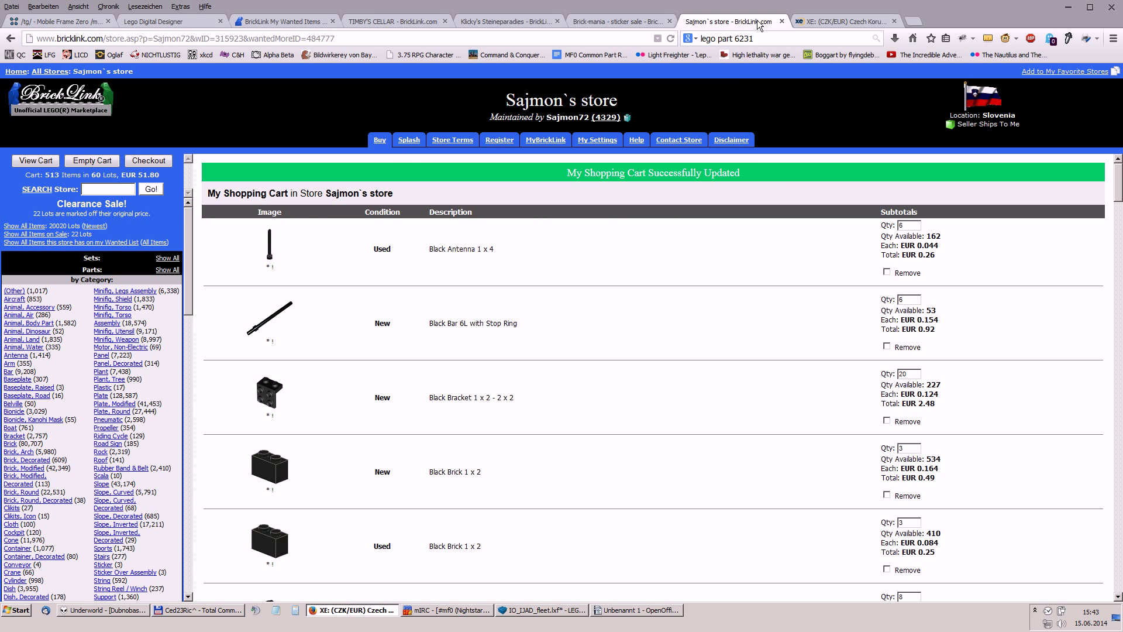
pyautogui.click(588, 22)
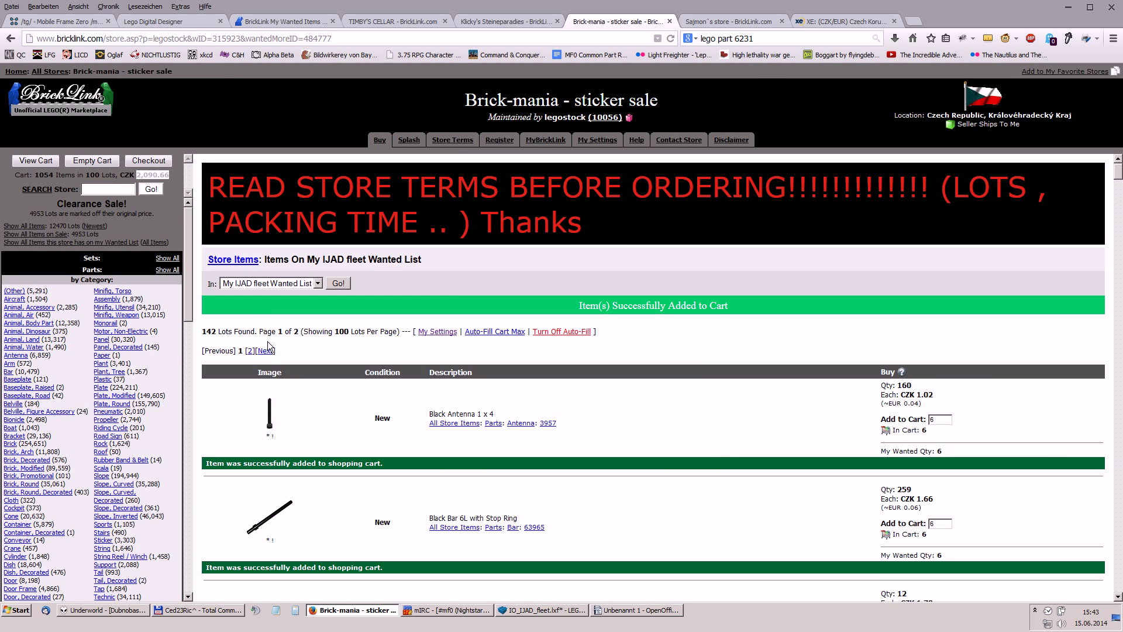
pyautogui.click(21, 162)
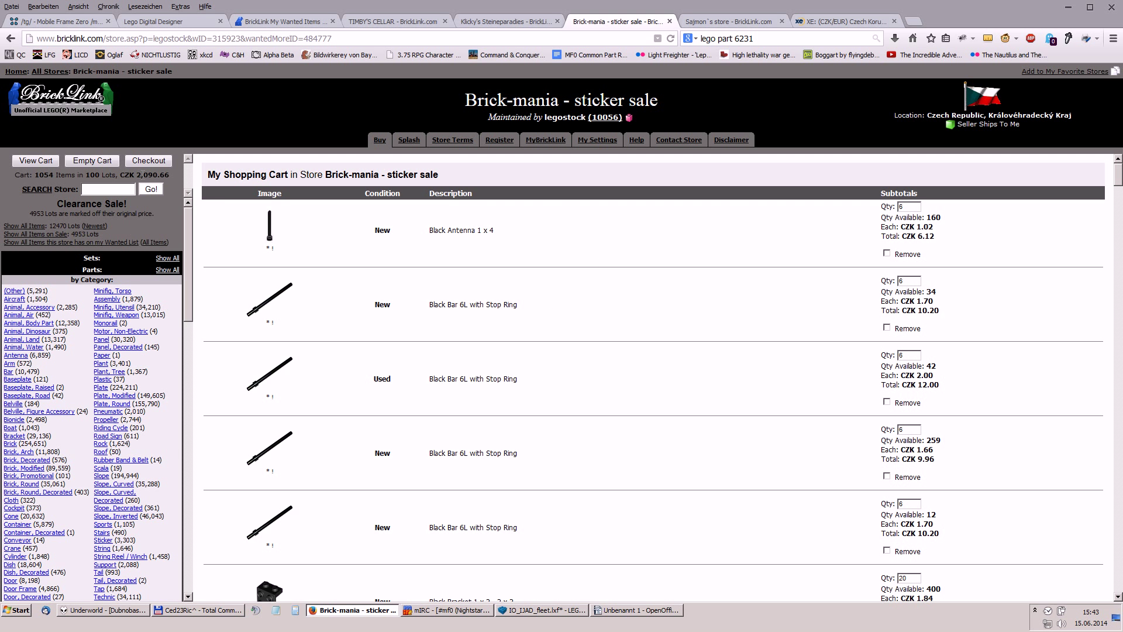
pyautogui.scroll(-2, 690, 415)
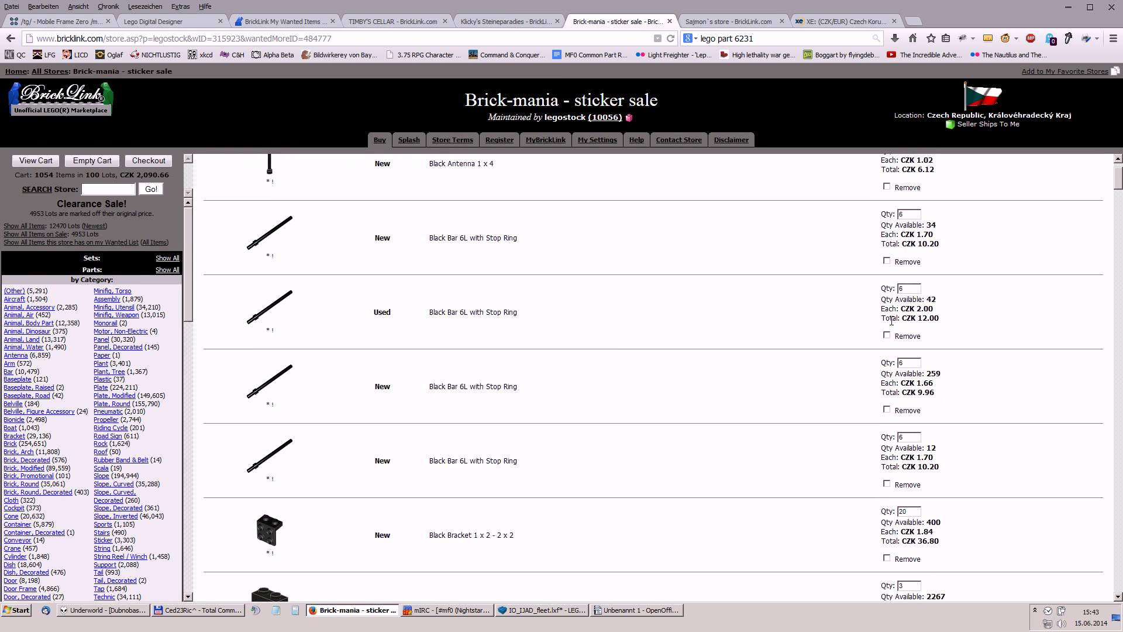
# - Place the Sajmon`s store page directly before Brick-mania while comparing the carts of Klicky's Steineparadies and TIMBY'S CELLAR
pyautogui.click(506, 23)
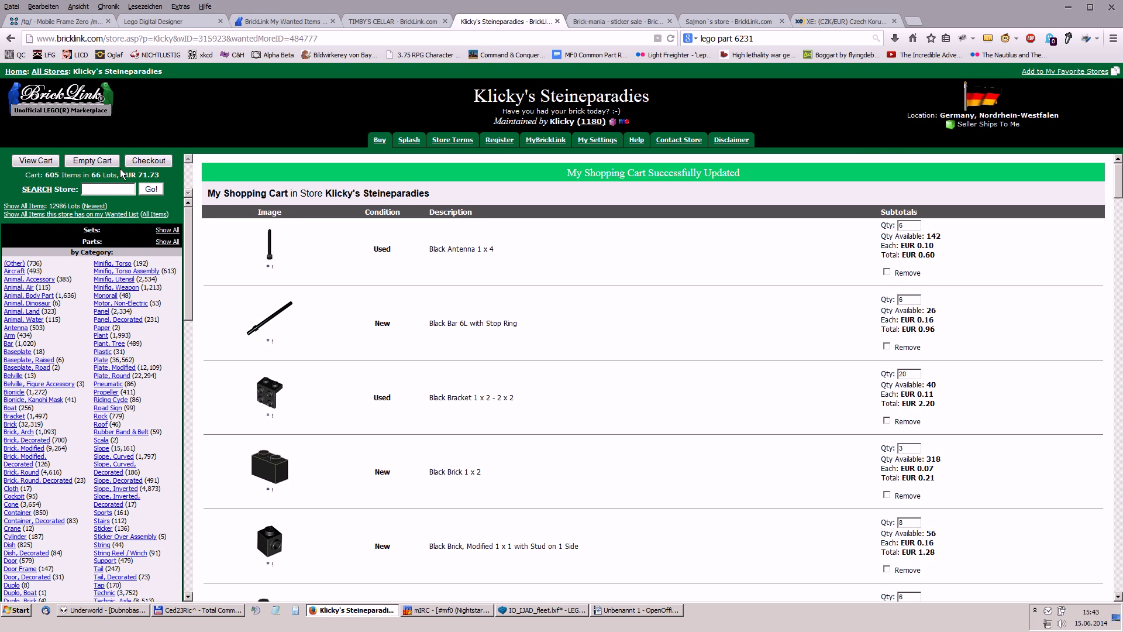
pyautogui.click(744, 23)
pyautogui.moveTo(743, 23); pyautogui.dragTo(592, 30)
pyautogui.click(417, 26)
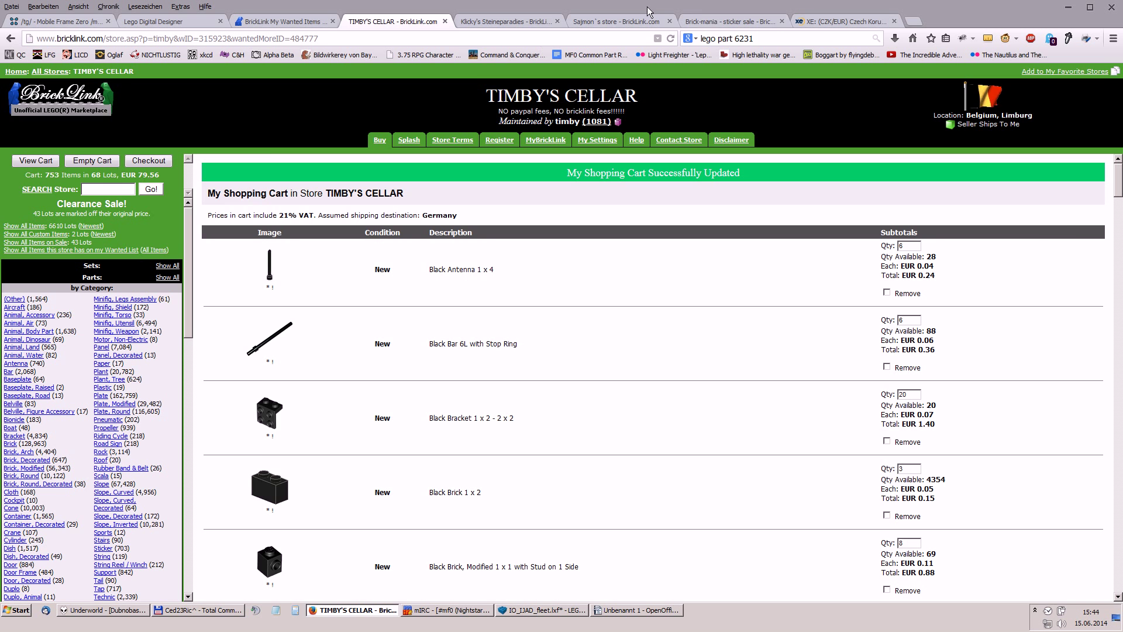
# - In the Brick-mania cart, mark every Black Bar 6L with Stop Ring lot for removal except the CZK 1.66 one
pyautogui.click(708, 25)
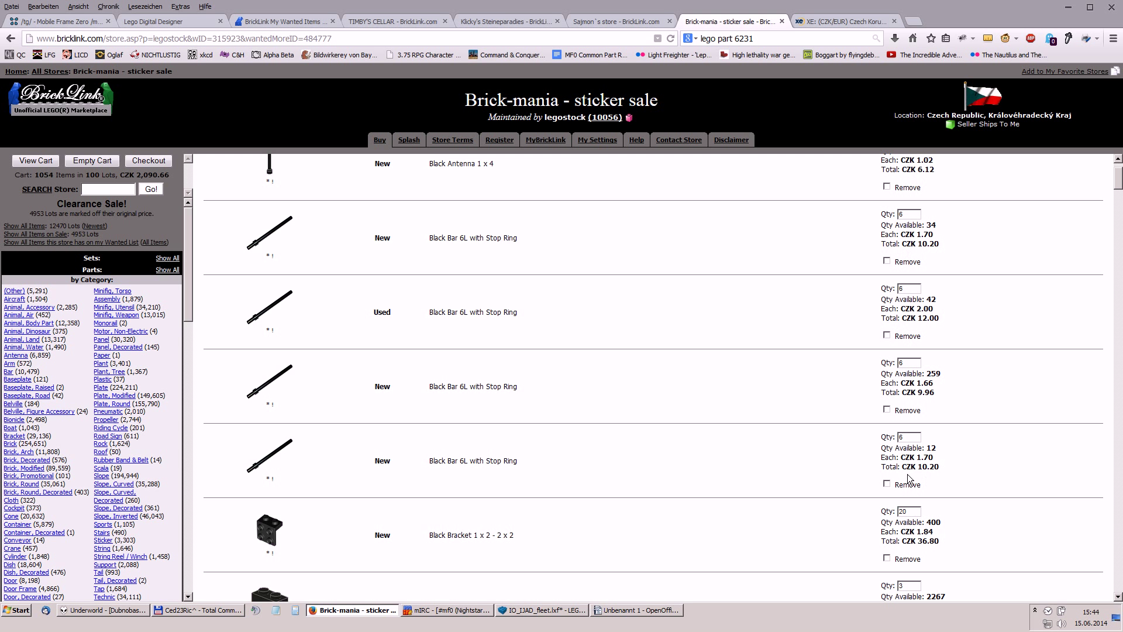
pyautogui.click(886, 261)
pyautogui.click(887, 335)
pyautogui.scroll(-4, 790, 465)
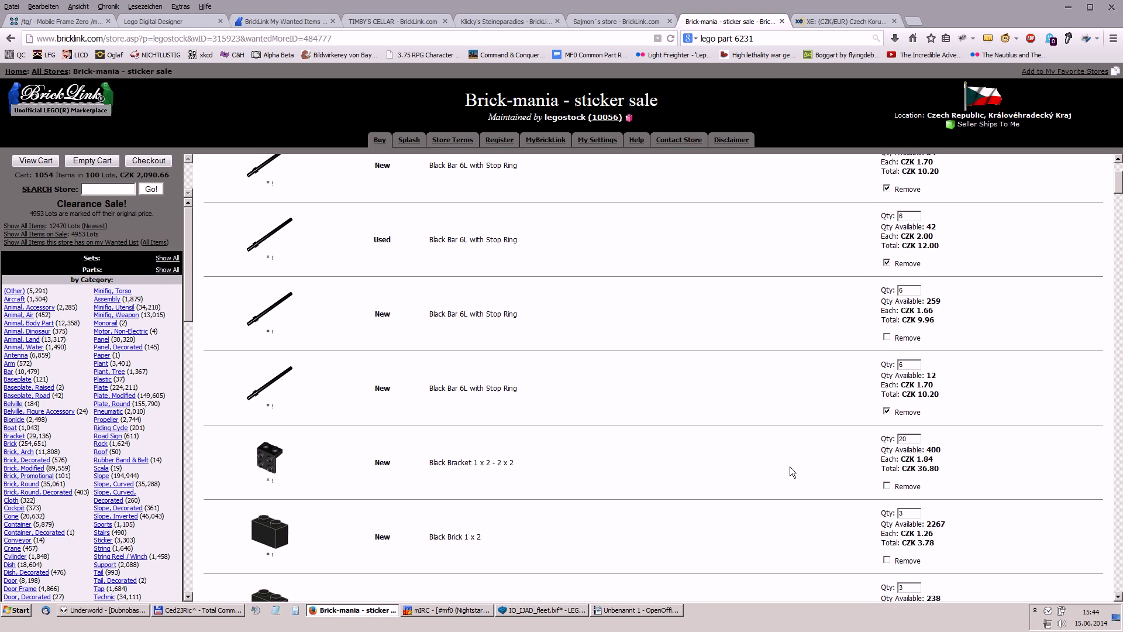
# - Mark both new CZK 1.26 Black Brick 1 x 2 lots for removal, keeping the used lot
pyautogui.scroll(-4, 784, 468)
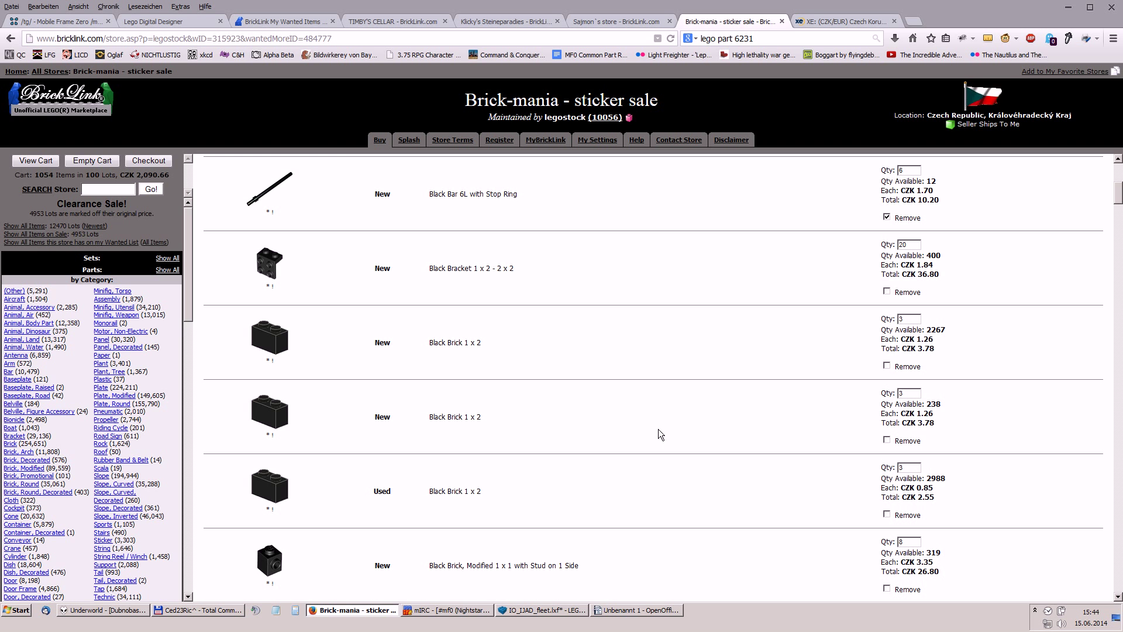
pyautogui.click(887, 365)
pyautogui.click(886, 439)
pyautogui.scroll(-2, 807, 437)
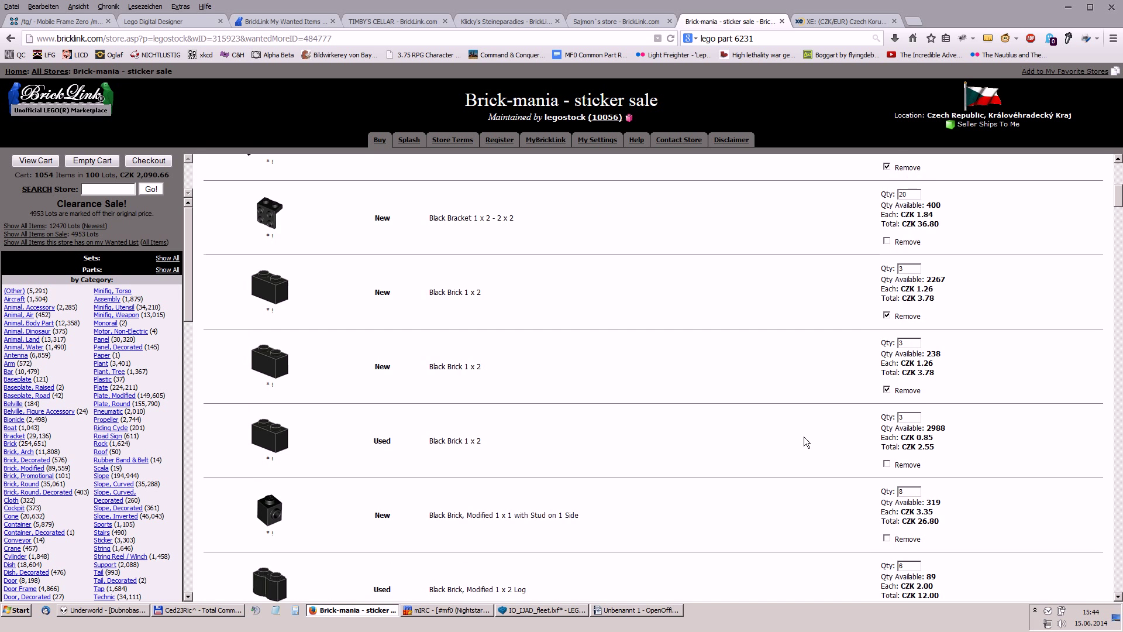
# - Mark the used Black Brick, Modified 1 x 2 Log and the CZK 1.91 Black 1 x 2 x 1 1/3 with Curved Top lots for removal
pyautogui.scroll(-5, 804, 436)
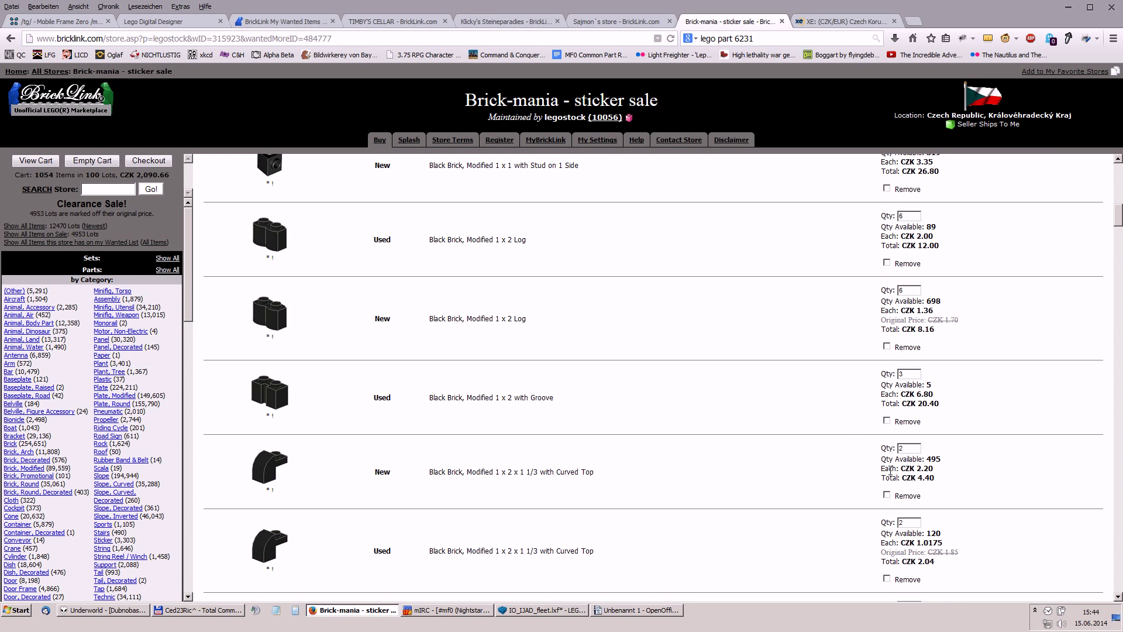
pyautogui.click(886, 263)
pyautogui.scroll(-5, 748, 354)
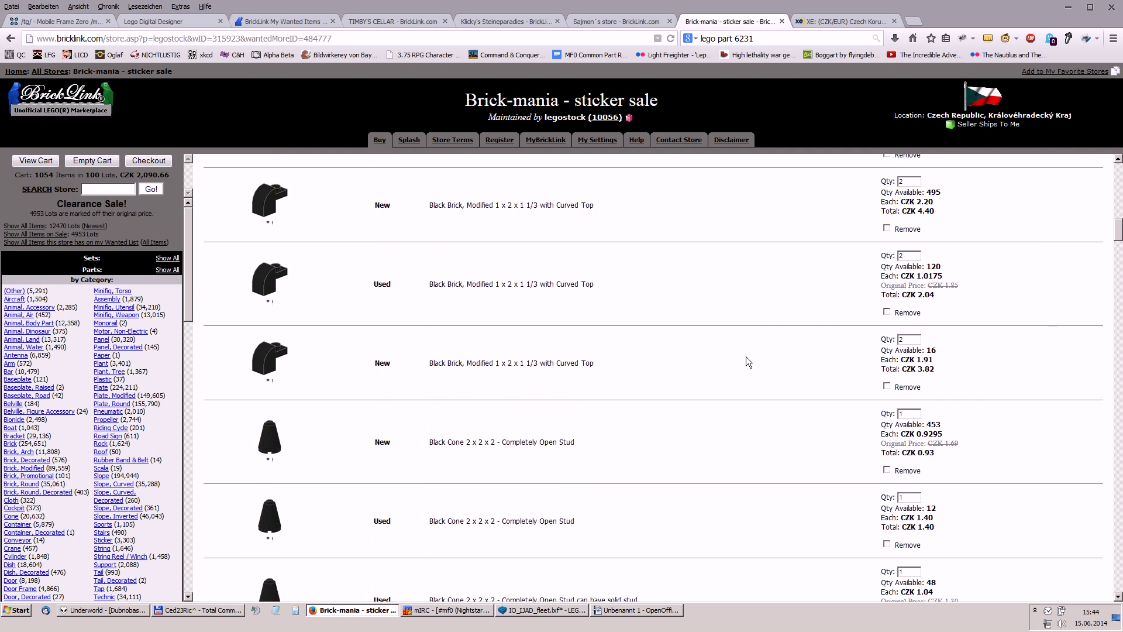
pyautogui.scroll(1, 745, 356)
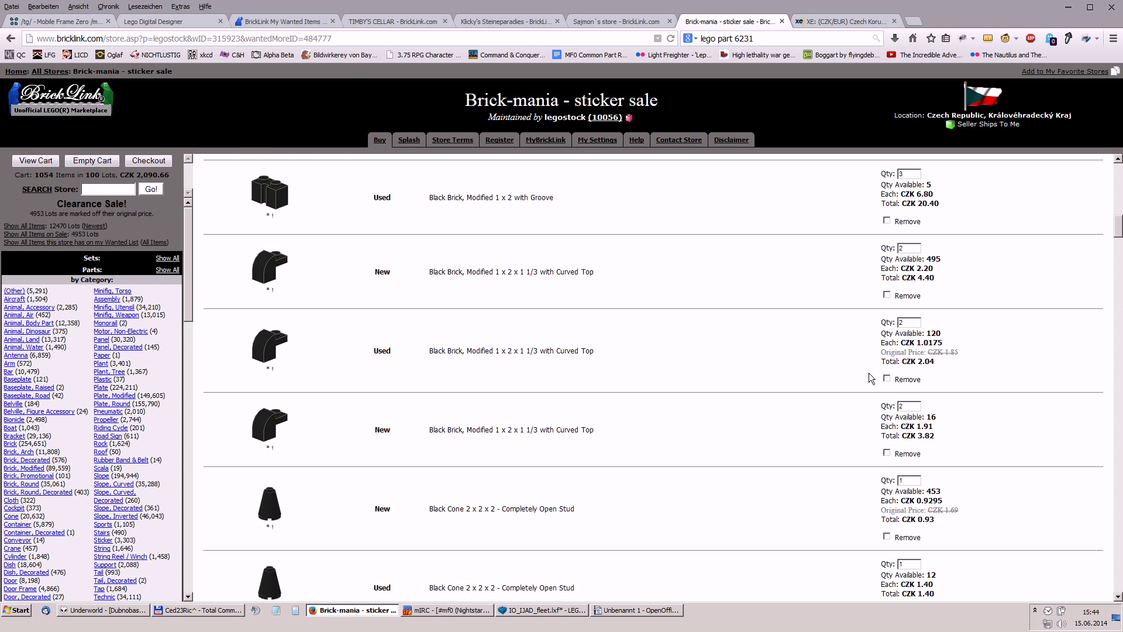
pyautogui.click(887, 453)
# - Mark the two used Black Cone 2 x 2 x 2 lots for removal, keeping the new discounted lot
pyautogui.scroll(-4, 790, 474)
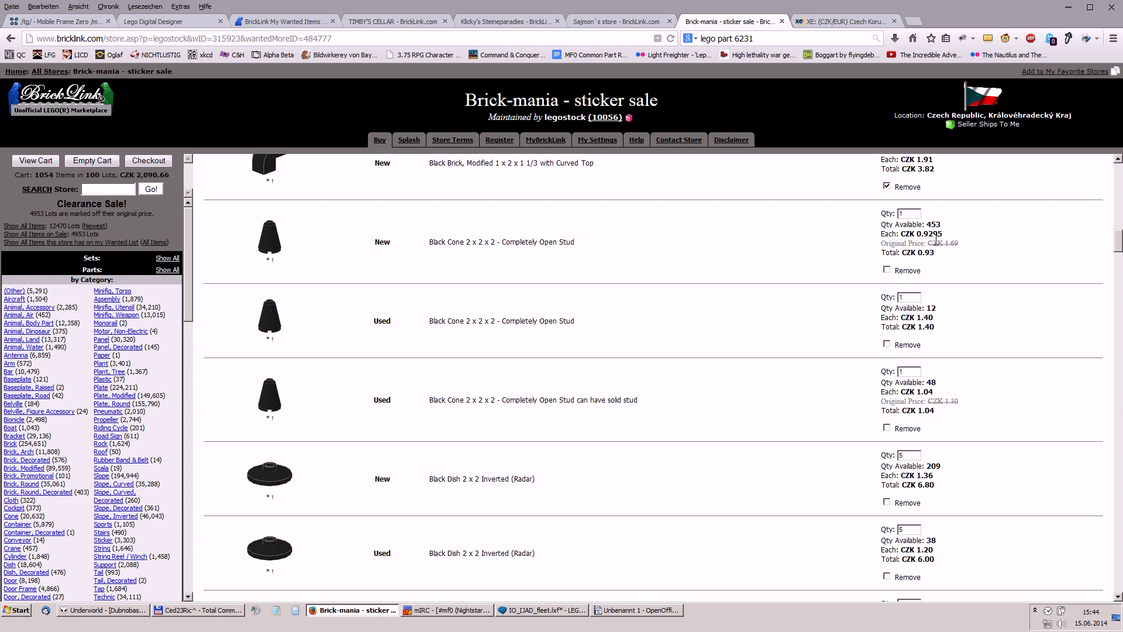
pyautogui.click(887, 427)
pyautogui.click(887, 344)
pyautogui.scroll(-1, 794, 367)
pyautogui.scroll(-2, 793, 366)
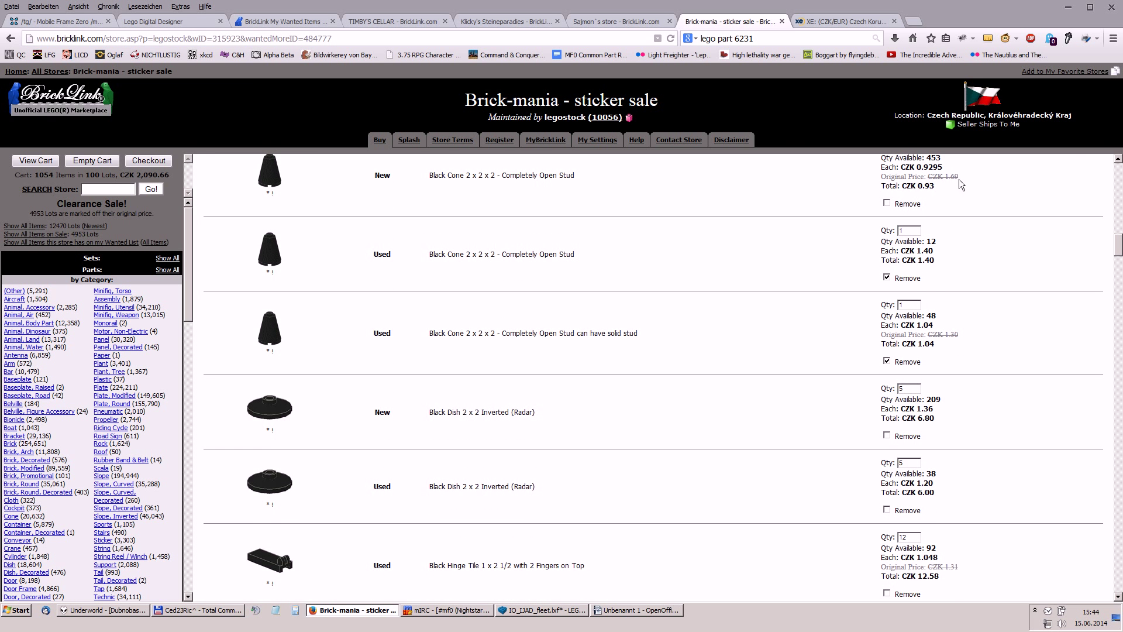
# - Examine the discounted prices of the new Black Cone 2 x 2 x 2 and the used Black Hinge Tile 1 x 2 1/2, highlighting each
pyautogui.moveTo(960, 179); pyautogui.dragTo(864, 180)
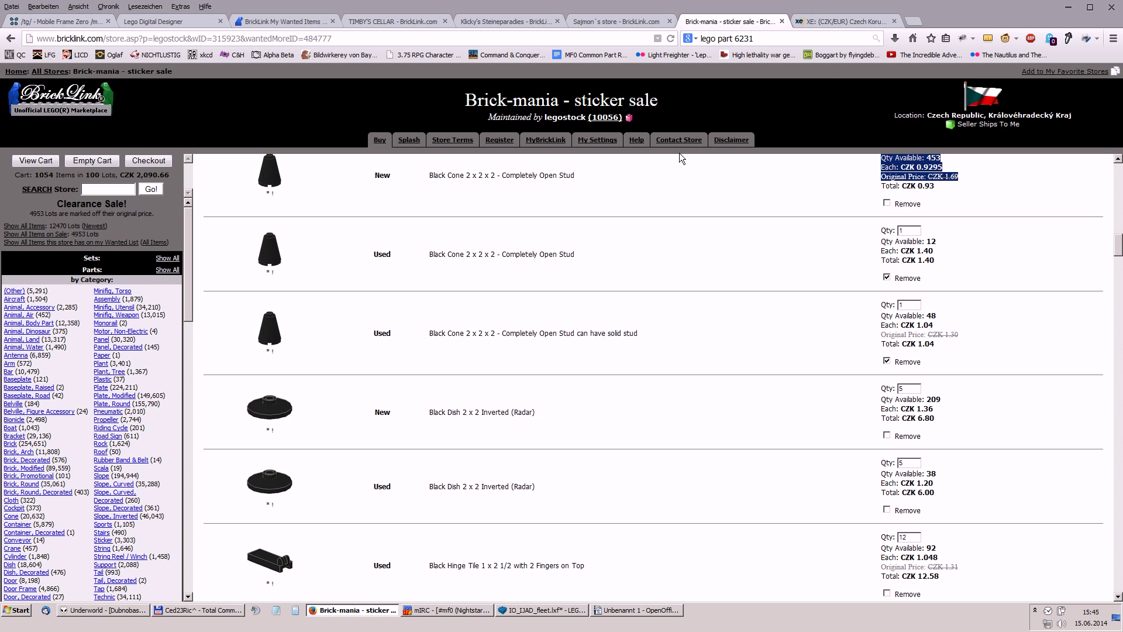
pyautogui.scroll(-2, 663, 413)
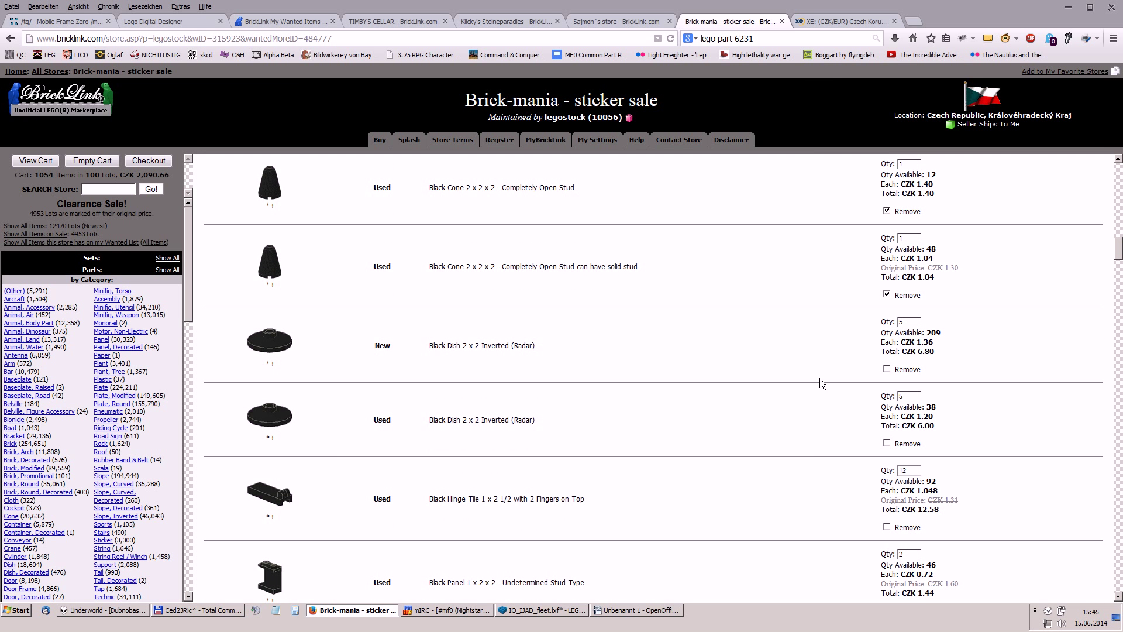
pyautogui.scroll(-8, 810, 409)
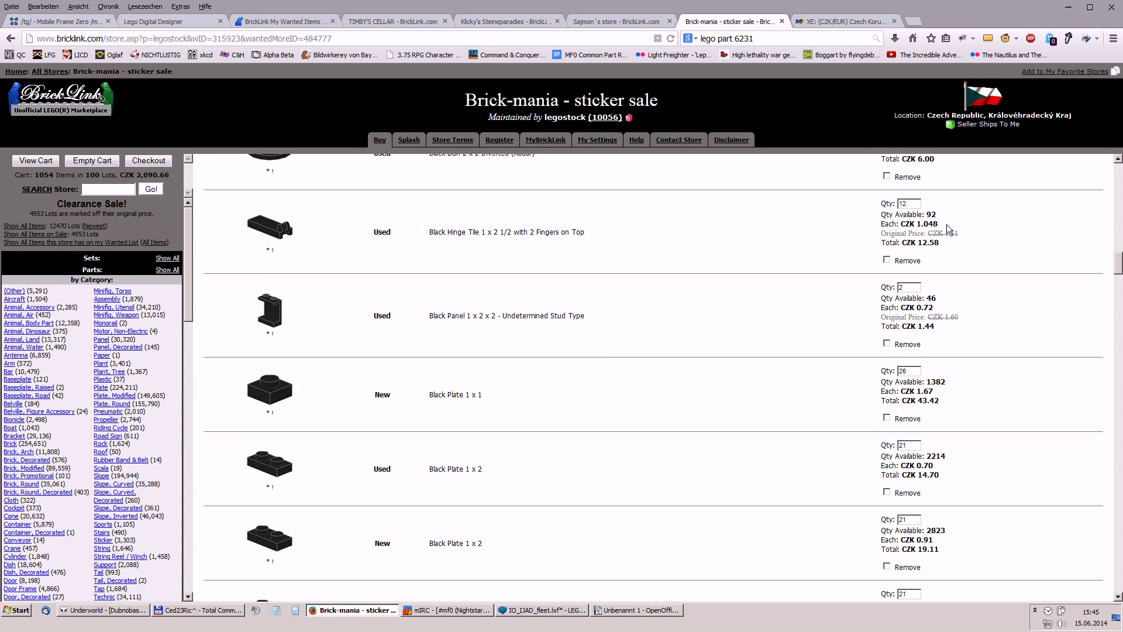
pyautogui.moveTo(948, 227); pyautogui.dragTo(885, 227)
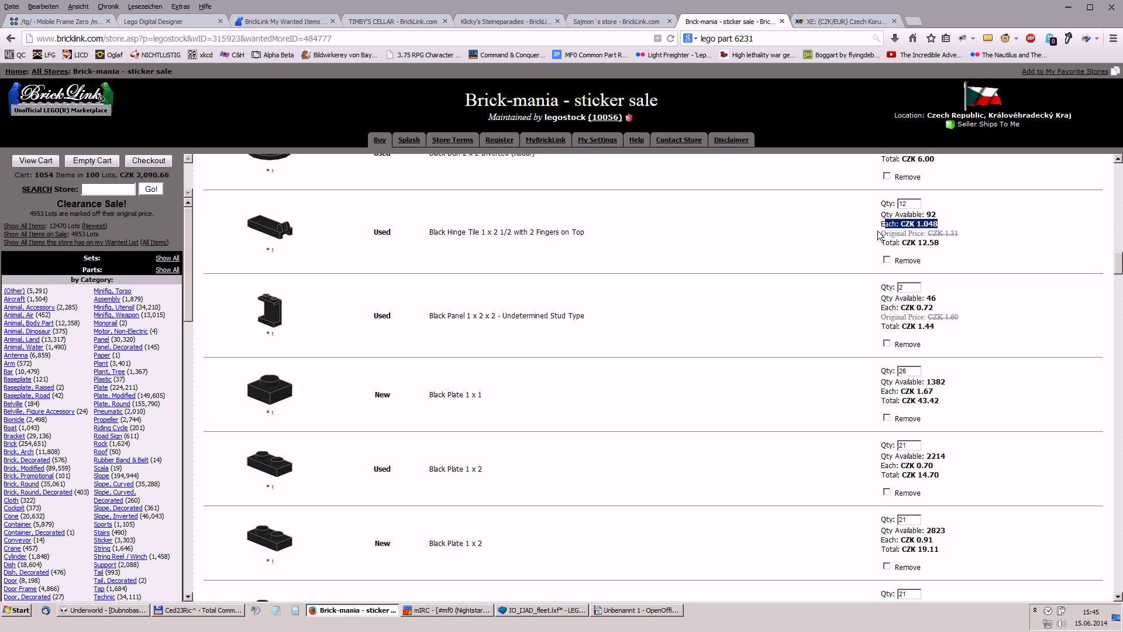
pyautogui.click(673, 263)
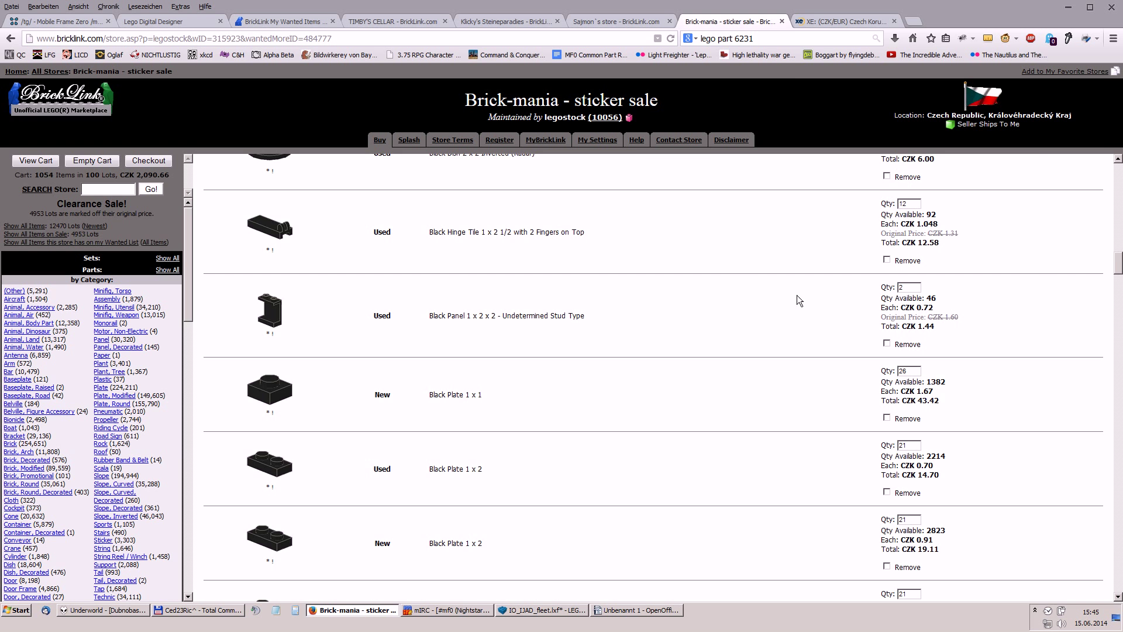
# - Mark the two new CZK 0.91 and the used CZK 1.00 Black Plate 1 x 2 lots for removal
pyautogui.scroll(-3, 802, 241)
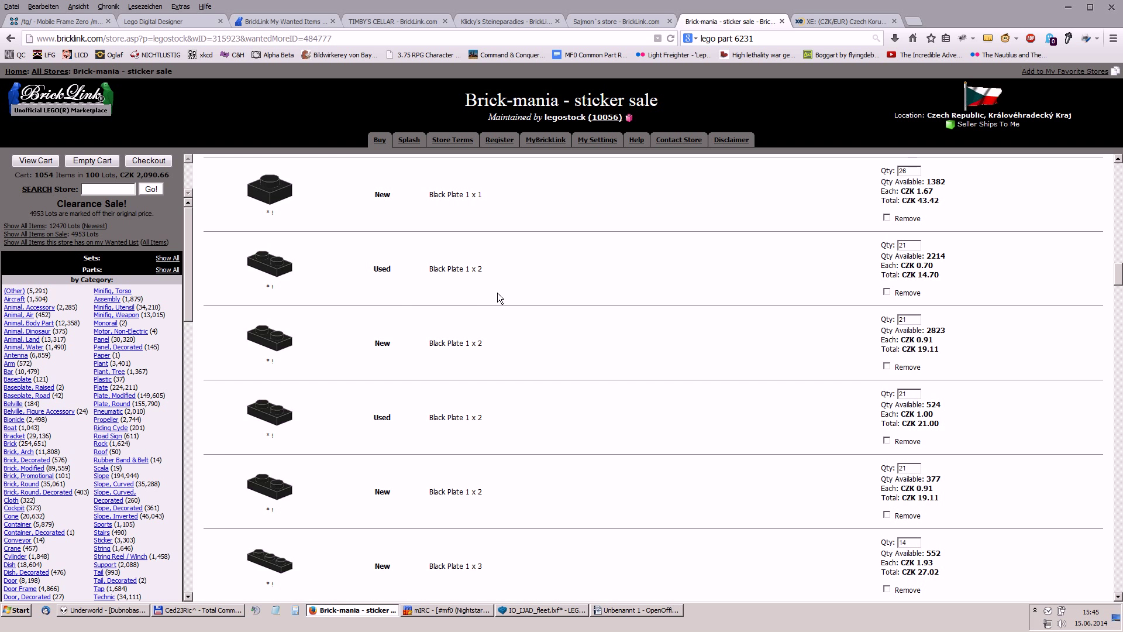
pyautogui.click(887, 365)
pyautogui.click(887, 441)
pyautogui.scroll(-2, 768, 413)
pyautogui.scroll(1, 761, 410)
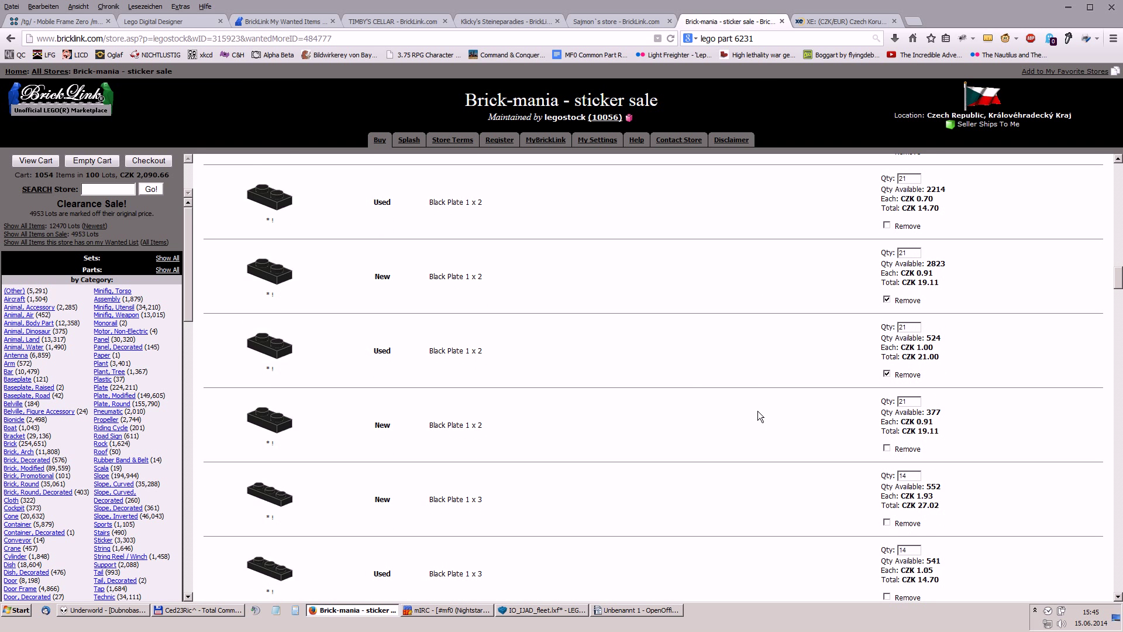
pyautogui.click(887, 449)
# - Mark the new Black Plate 1 x 3 lot for removal, keeping the used CZK 1.05 lot
pyautogui.scroll(-4, 753, 333)
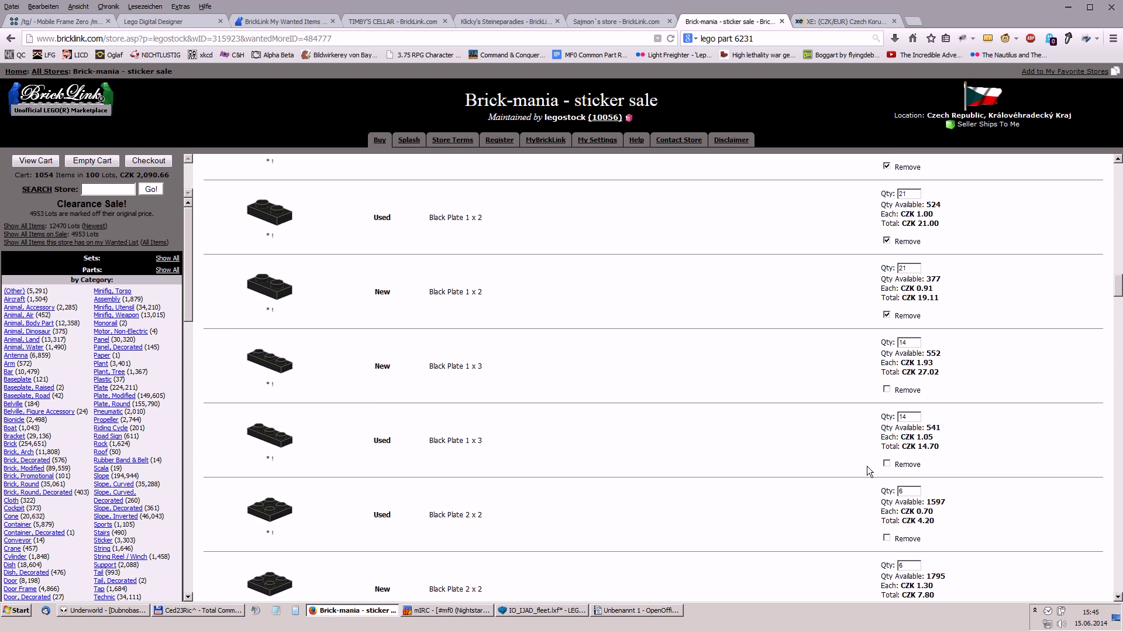
pyautogui.click(887, 389)
pyautogui.scroll(-7, 823, 411)
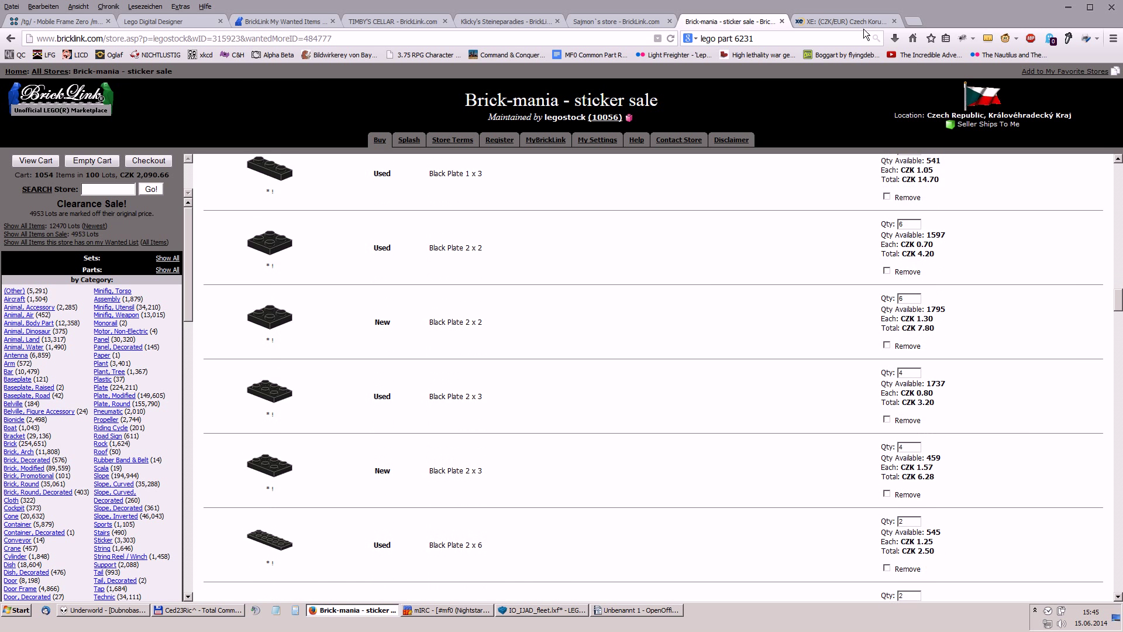
# - Check the CZK to EUR rate in the XE Currency Converter and return to the Black Plate lots in the Brick-mania cart
pyautogui.click(844, 27)
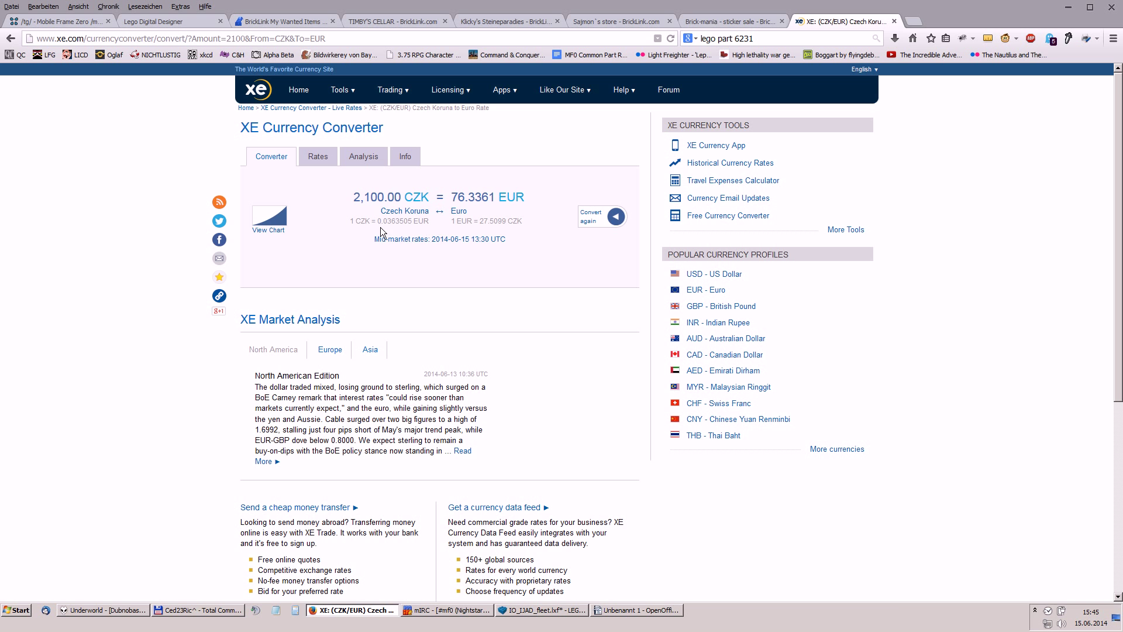
pyautogui.click(717, 24)
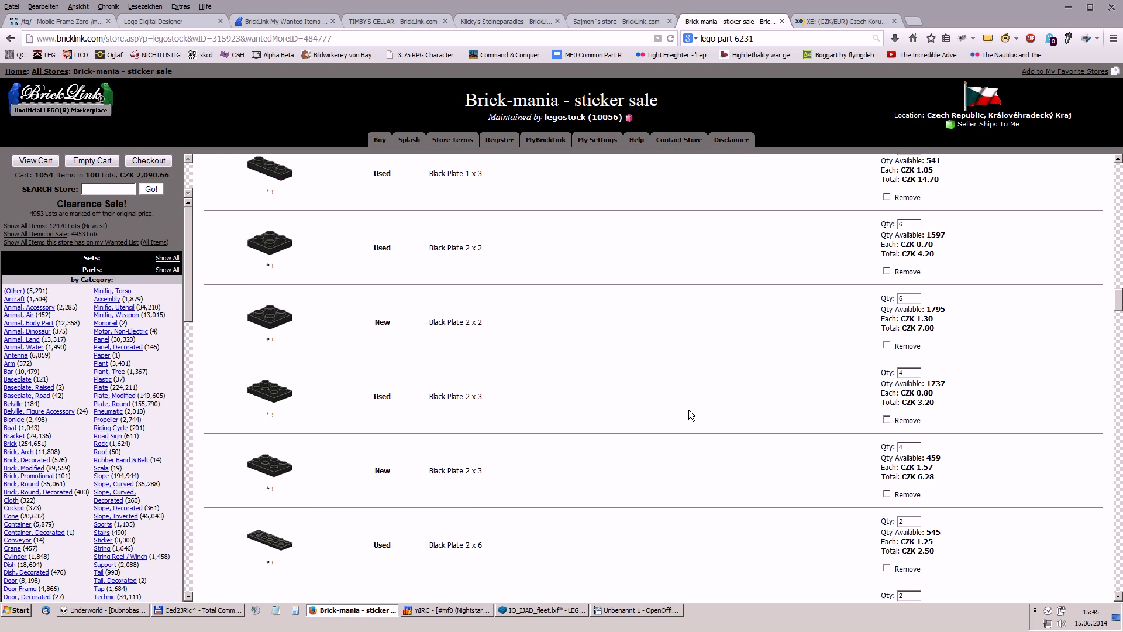
pyautogui.scroll(-1, 689, 410)
pyautogui.scroll(3, 686, 407)
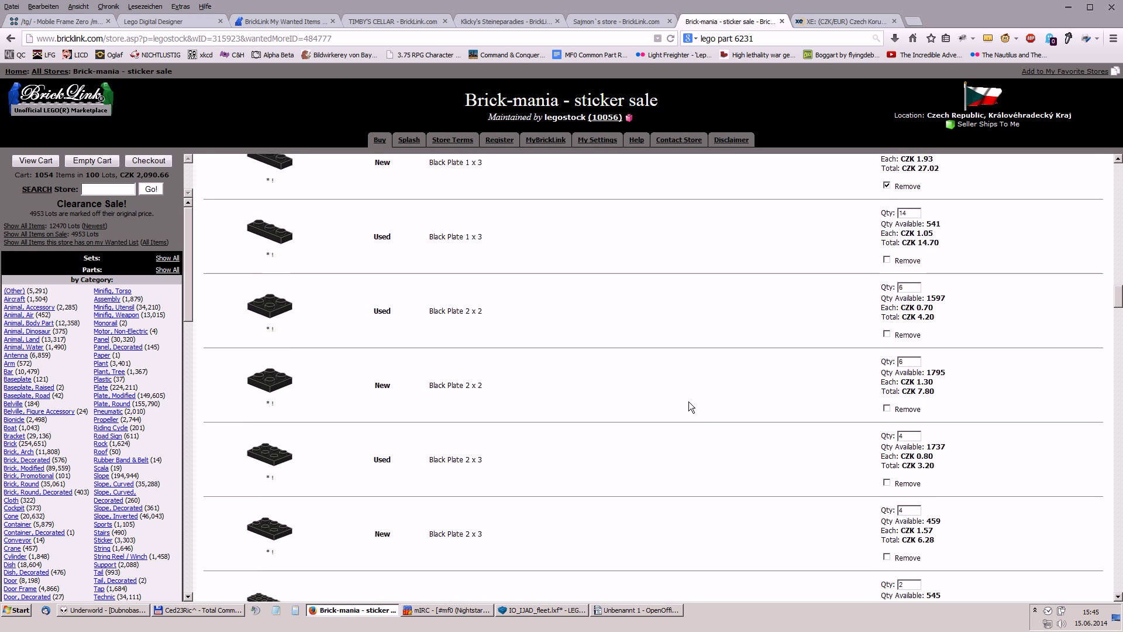
pyautogui.scroll(-1, 689, 407)
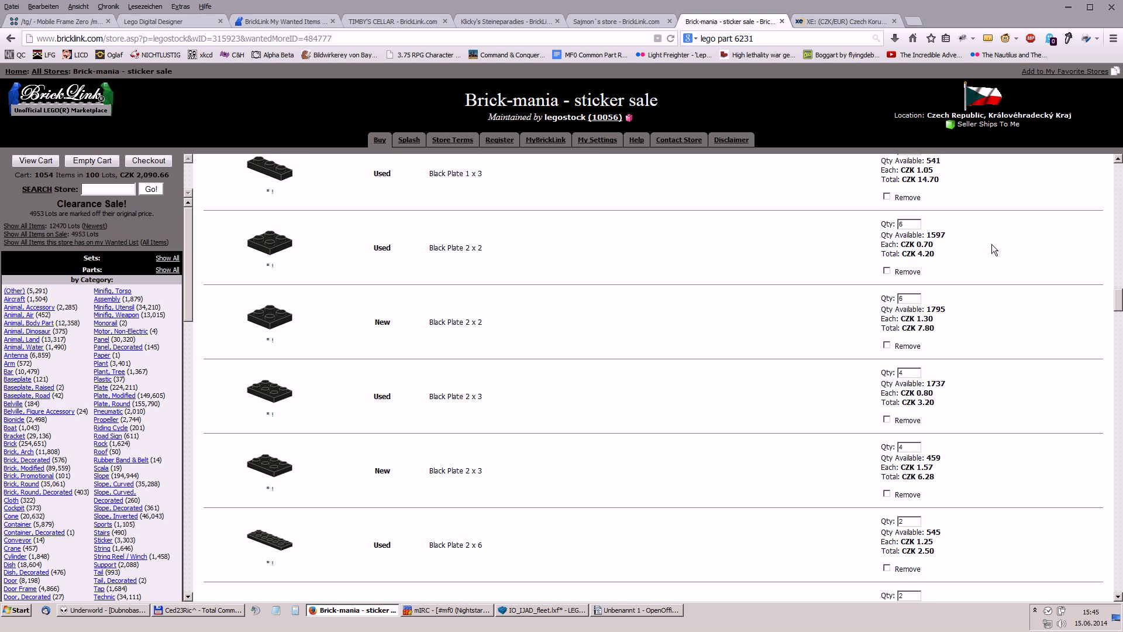
# - Mark the new Black Plate 2 x 2 and new Black Plate 2 x 3 lots for removal
pyautogui.click(887, 345)
pyautogui.scroll(-2, 724, 425)
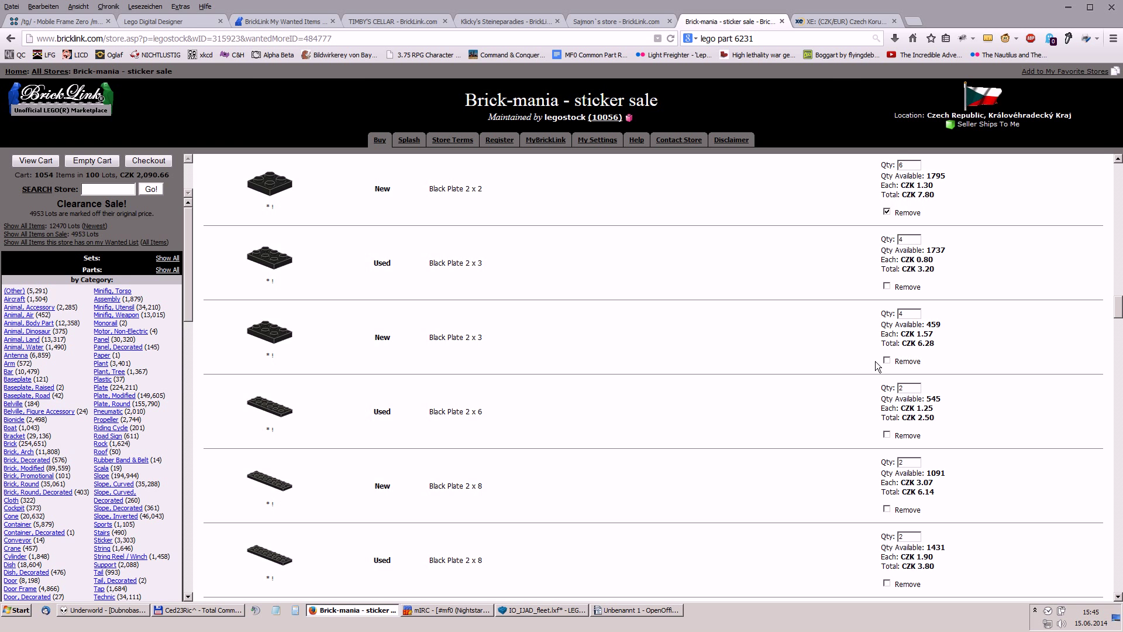
pyautogui.click(887, 360)
pyautogui.scroll(-3, 842, 377)
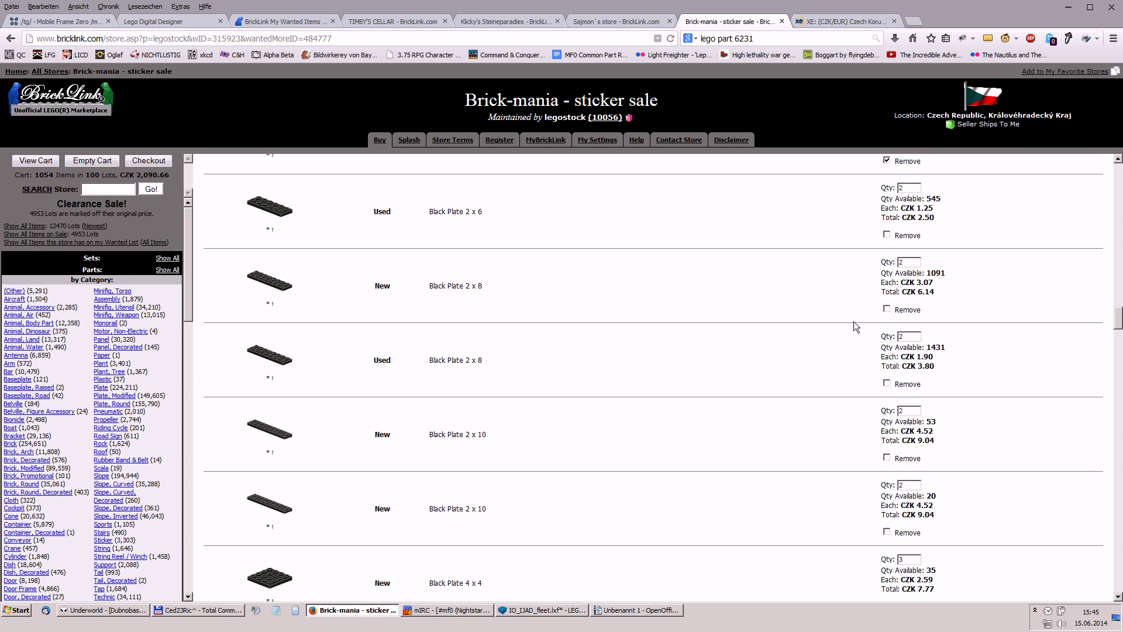
# - Mark the new Black Plate 2 x 8 lot and the new Black Plate 2 x 10 lot with 20 available for removal
pyautogui.click(887, 309)
pyautogui.scroll(-2, 804, 401)
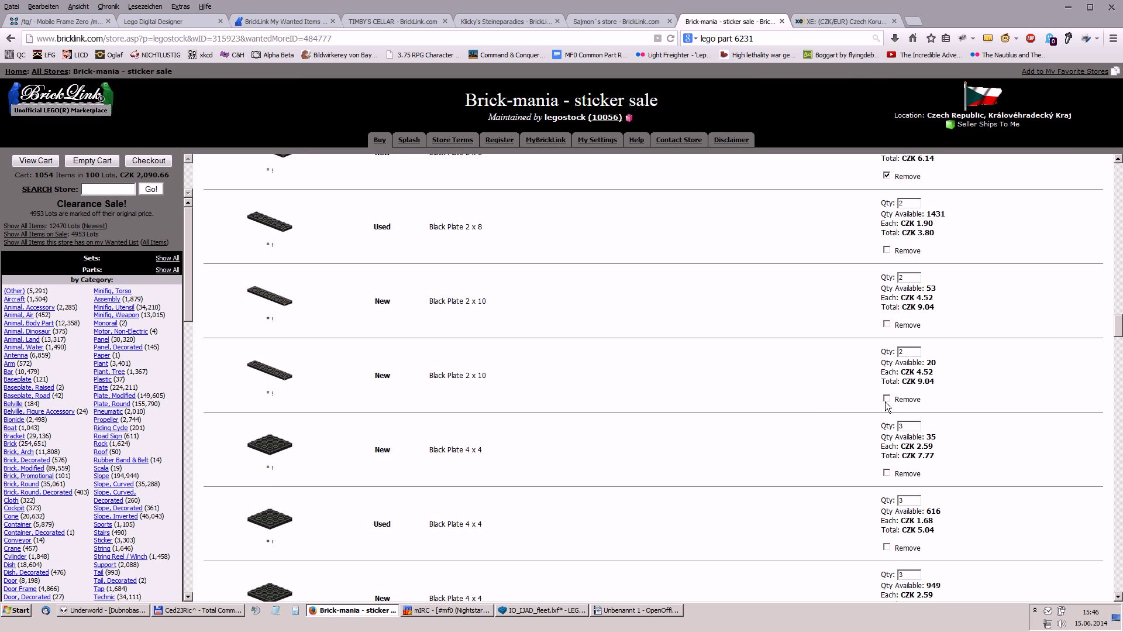
pyautogui.scroll(-3, 726, 399)
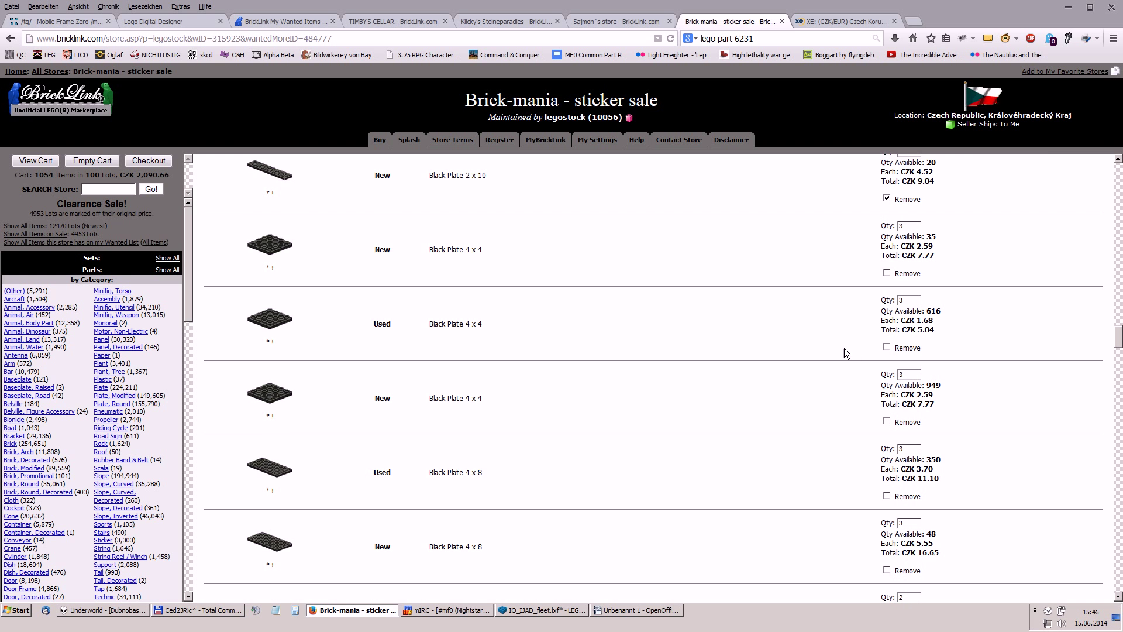
# - Mark both new Black Plate 4 x 4 lots for removal, keeping the used CZK 1.68 lot
pyautogui.click(886, 273)
pyautogui.scroll(-3, 718, 402)
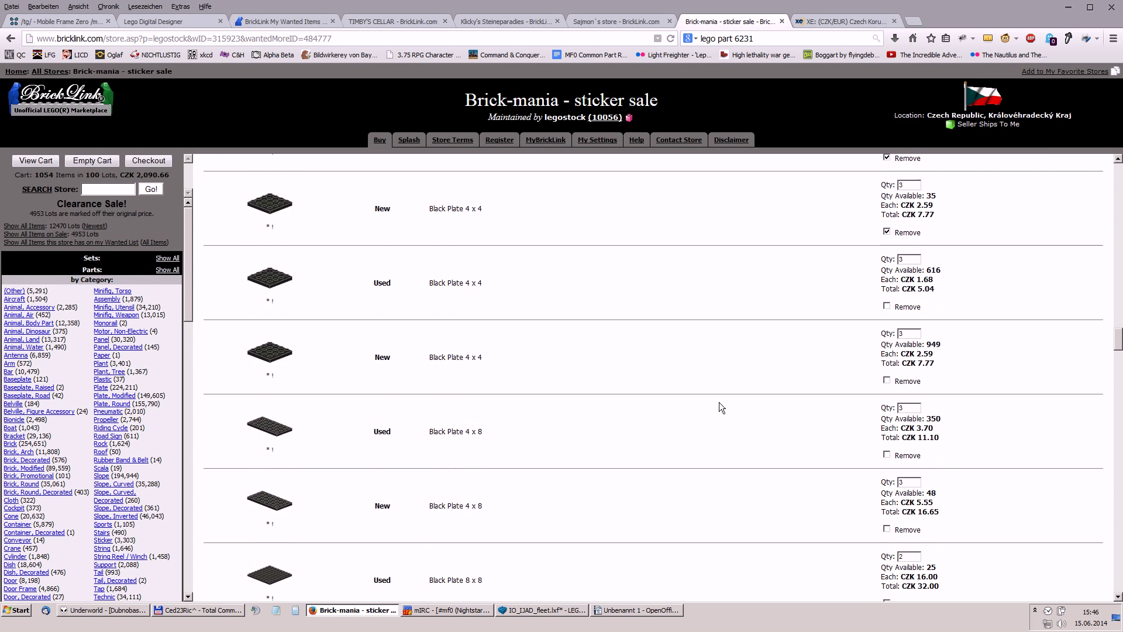
pyautogui.scroll(2, 707, 403)
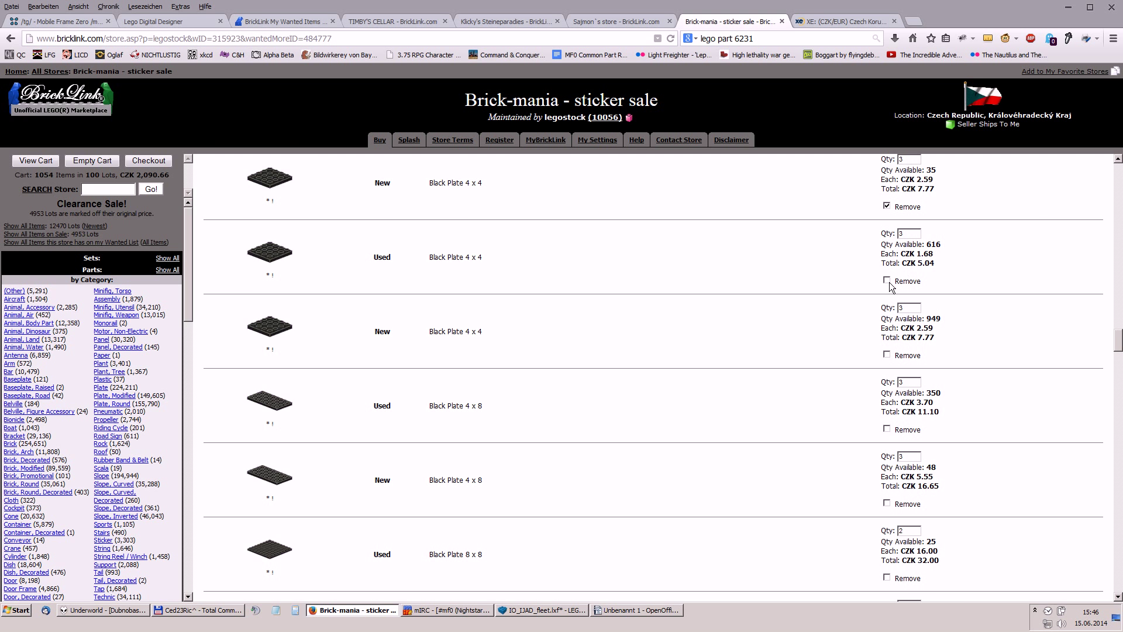
pyautogui.click(887, 355)
# - Mark the new Black Plate 4 x 8 lot for removal and check the CZK to EUR conversion in the XE Currency Converter
pyautogui.scroll(-3, 746, 428)
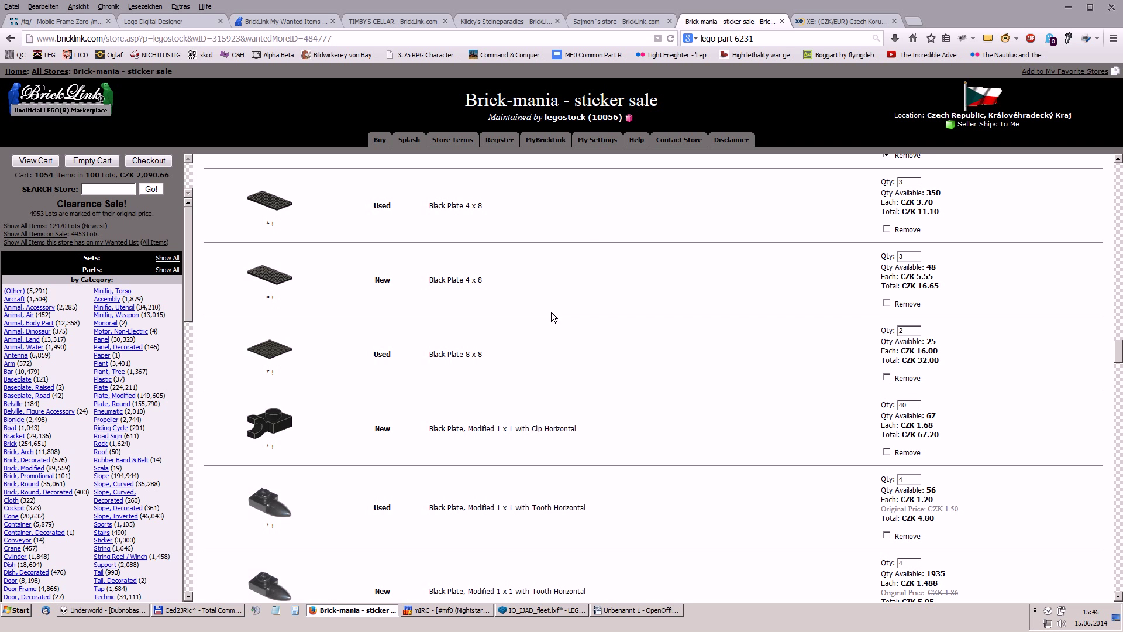
pyautogui.click(886, 303)
pyautogui.click(819, 22)
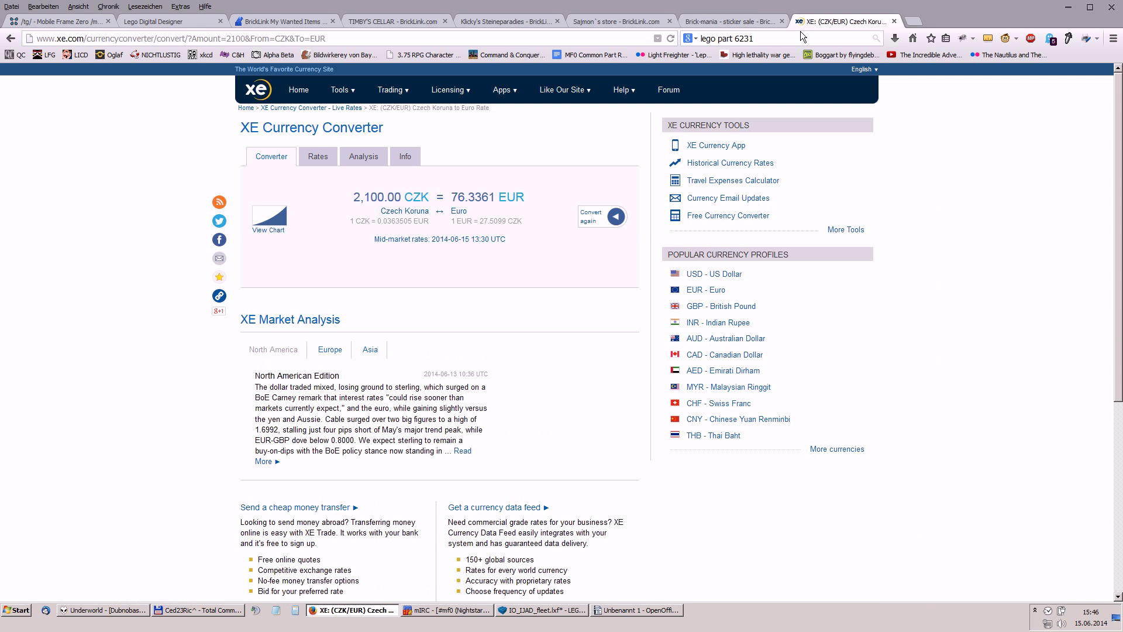
pyautogui.click(782, 19)
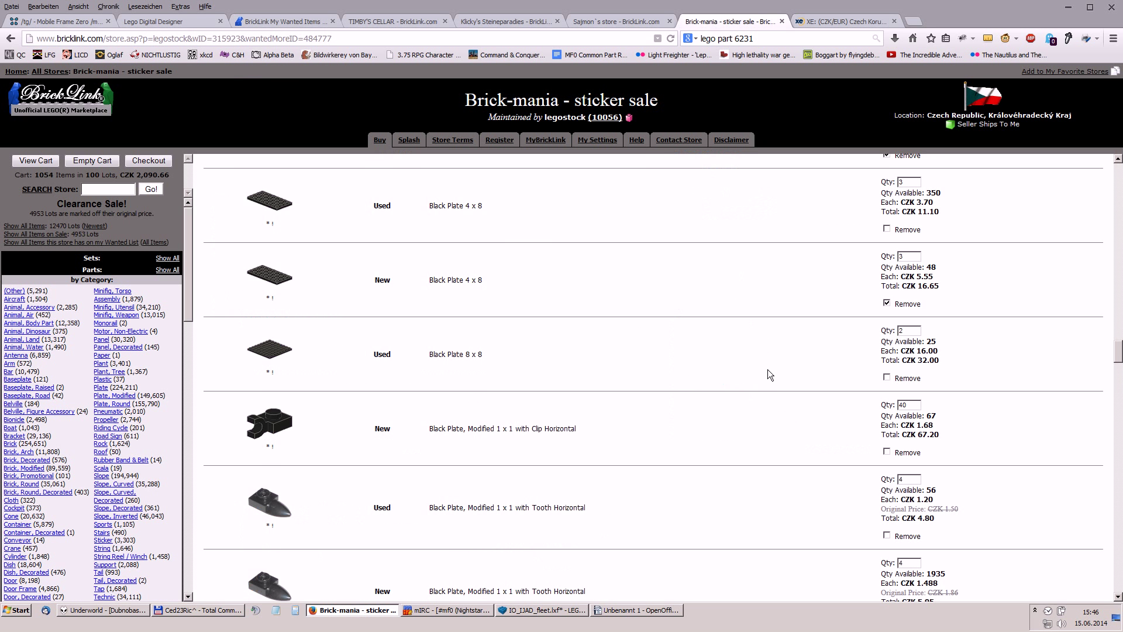
# - Mark the new Black Plate, Modified 1 x 1 with Tooth Horizontal lot for removal, keeping the used one
pyautogui.scroll(-3, 767, 370)
pyautogui.scroll(-2, 747, 371)
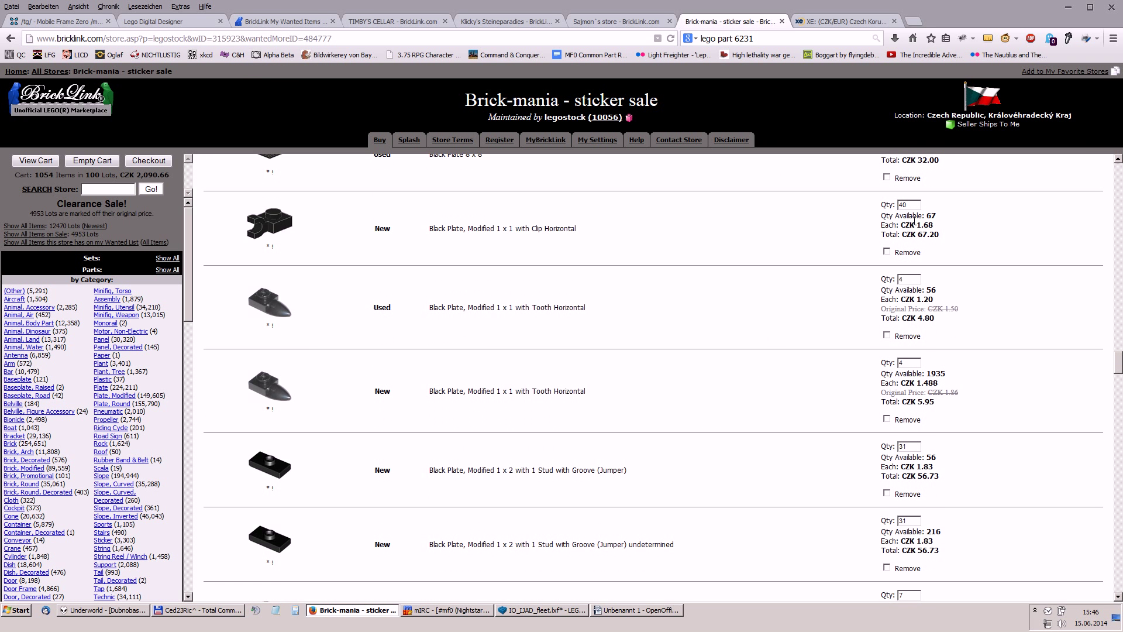
pyautogui.scroll(-2, 764, 342)
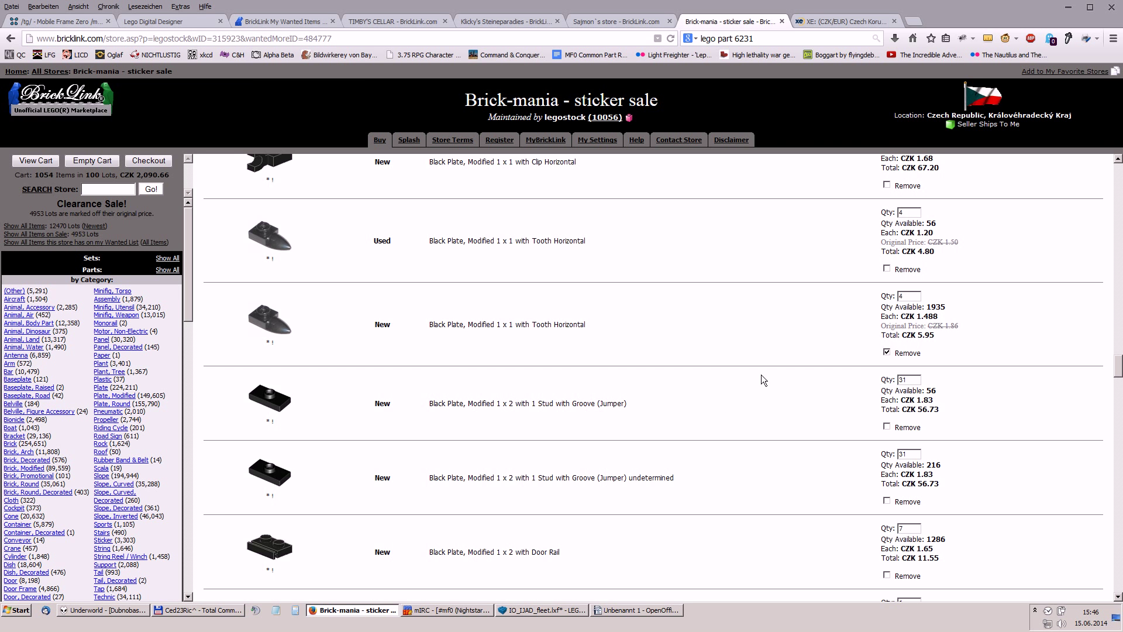
# - Mark the undetermined Black Plate, Modified 1 x 2 with 1 Stud with Groove (Jumper) lot for removal
pyautogui.scroll(-6, 760, 374)
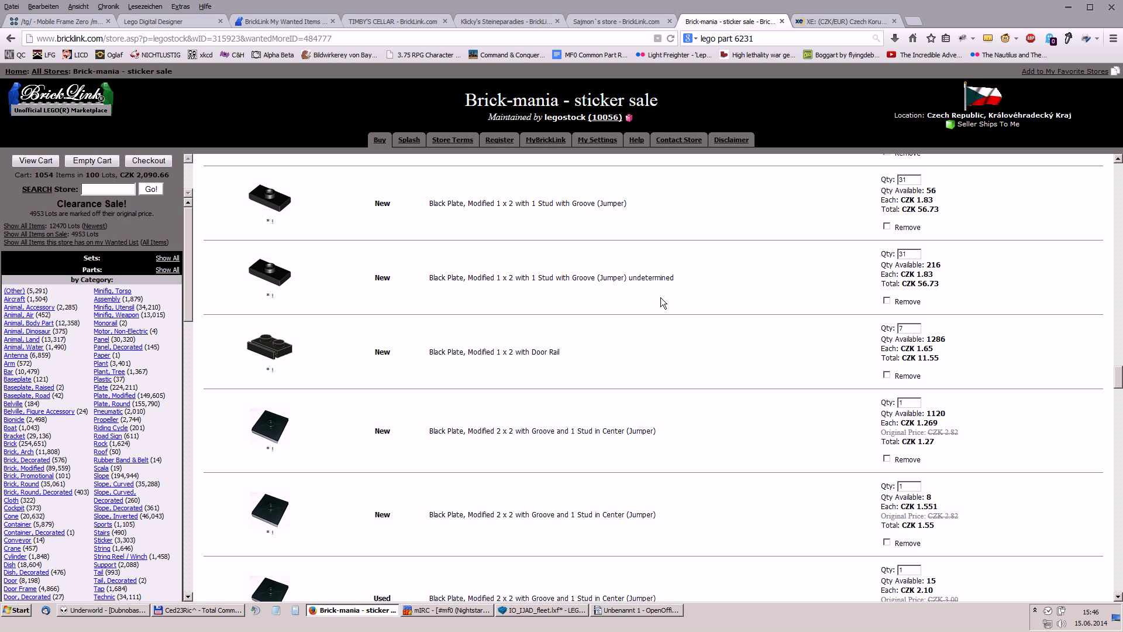
pyautogui.moveTo(685, 283); pyautogui.dragTo(489, 283)
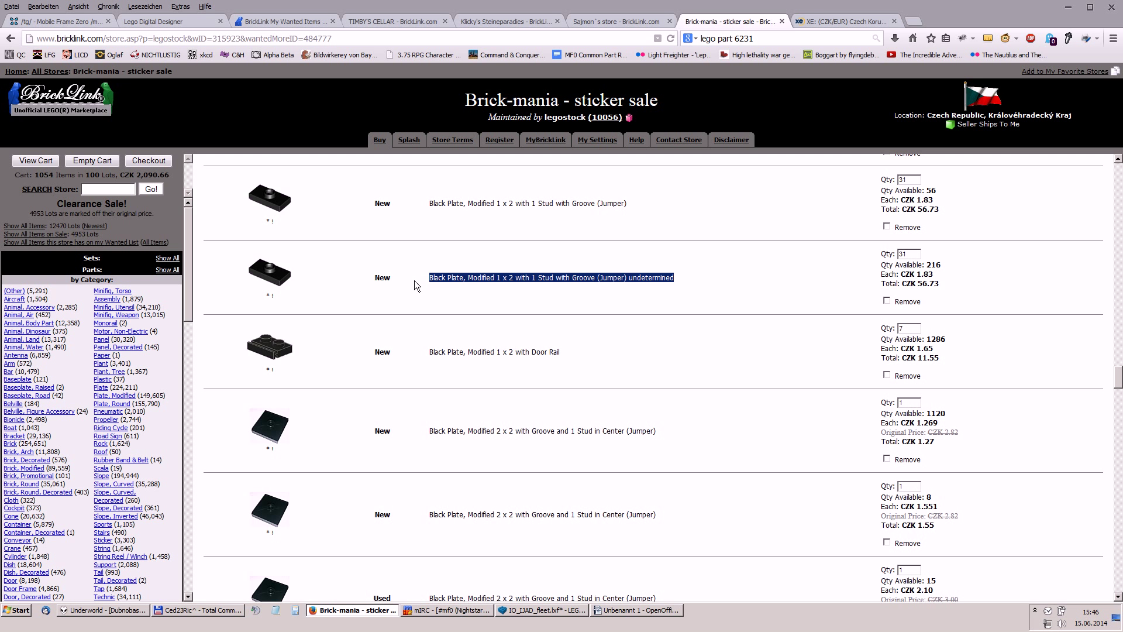
pyautogui.click(749, 274)
pyautogui.click(887, 301)
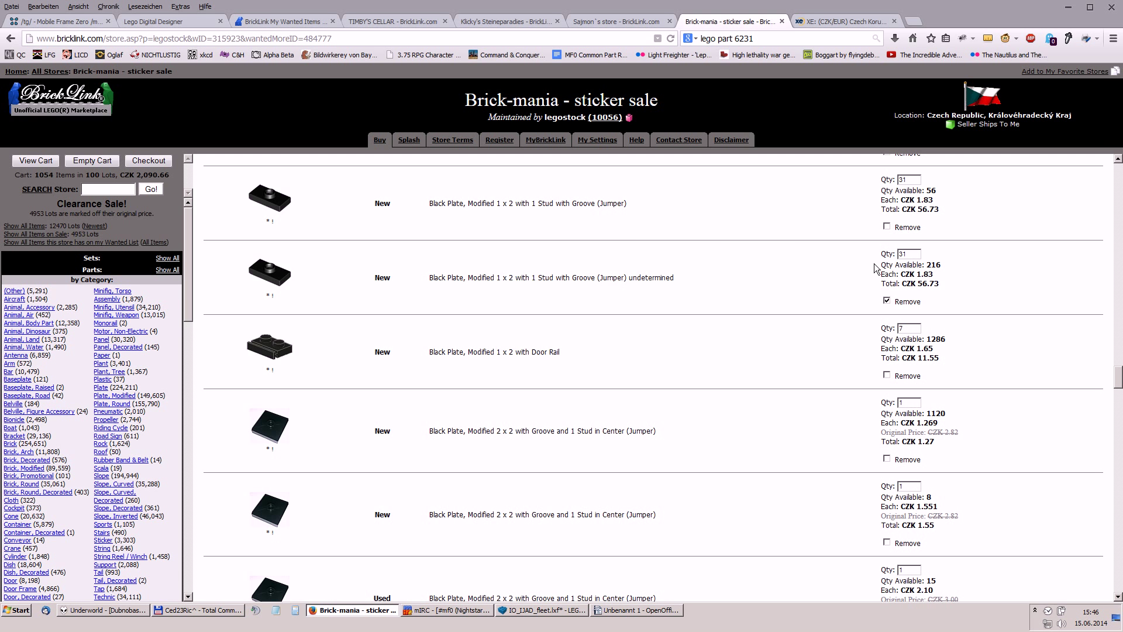
# - Mark the new CZK 1.551, the used and the "ex" Black Plate, Modified 2 x 2 Jumper lots for removal, keeping the CZK 1.269 lot
pyautogui.scroll(-4, 679, 319)
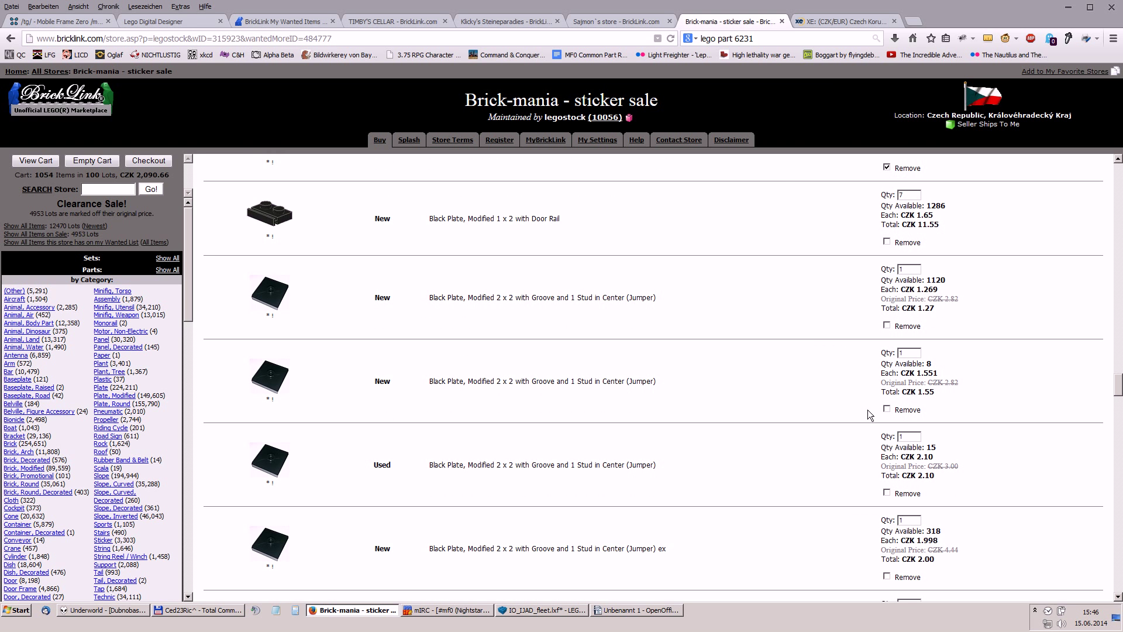
pyautogui.scroll(-6, 749, 423)
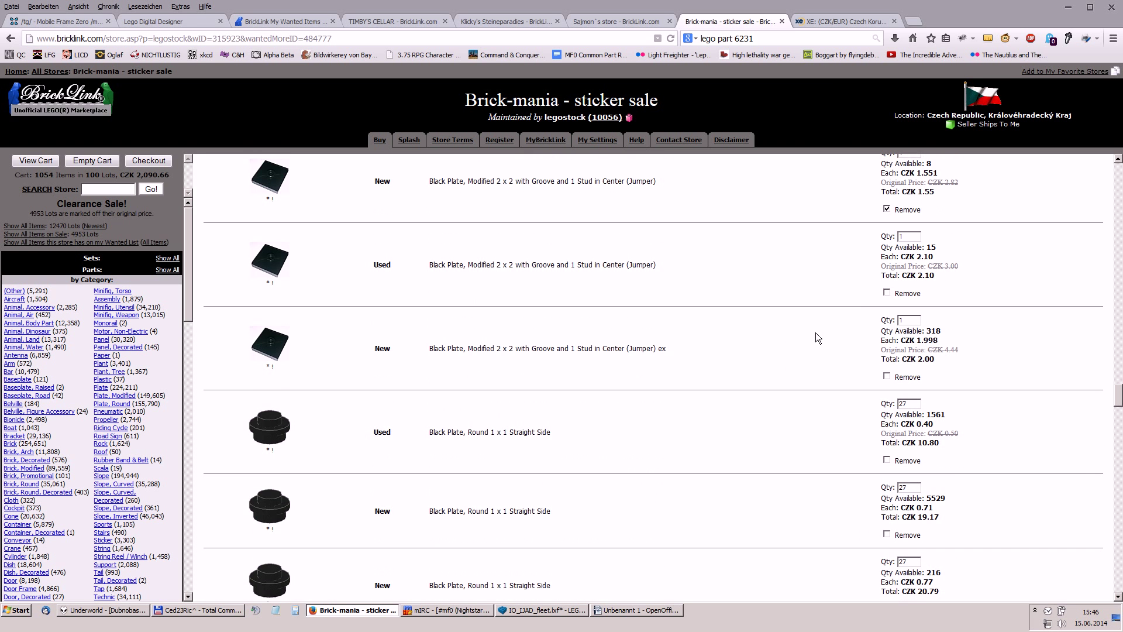
pyautogui.click(887, 292)
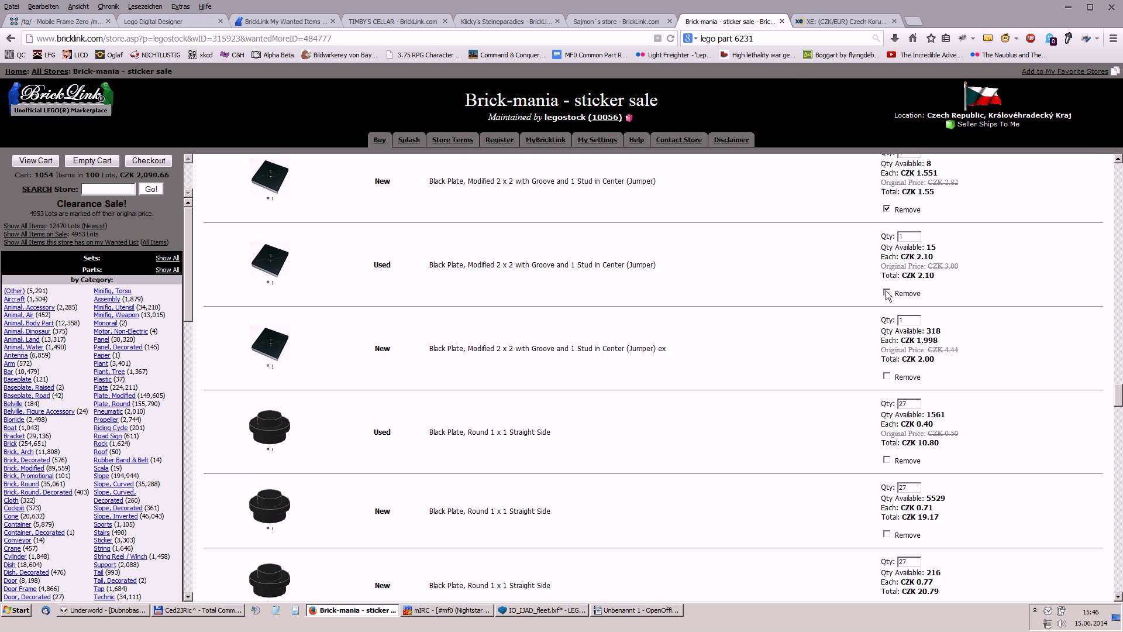
pyautogui.click(887, 376)
# - Mark the three new Black Plate, Round 1 x 1 lots and the CZK 0.84 Black Plate, Round 2 x 2 with Axle Hole lot for removal
pyautogui.scroll(-5, 753, 406)
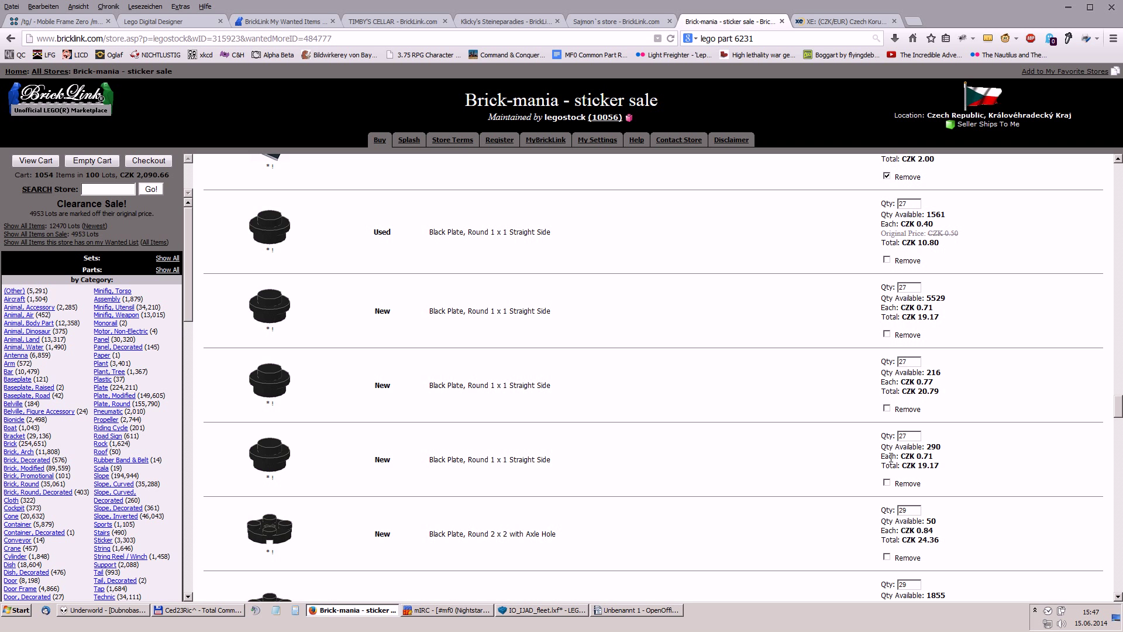
pyautogui.click(887, 483)
pyautogui.click(887, 408)
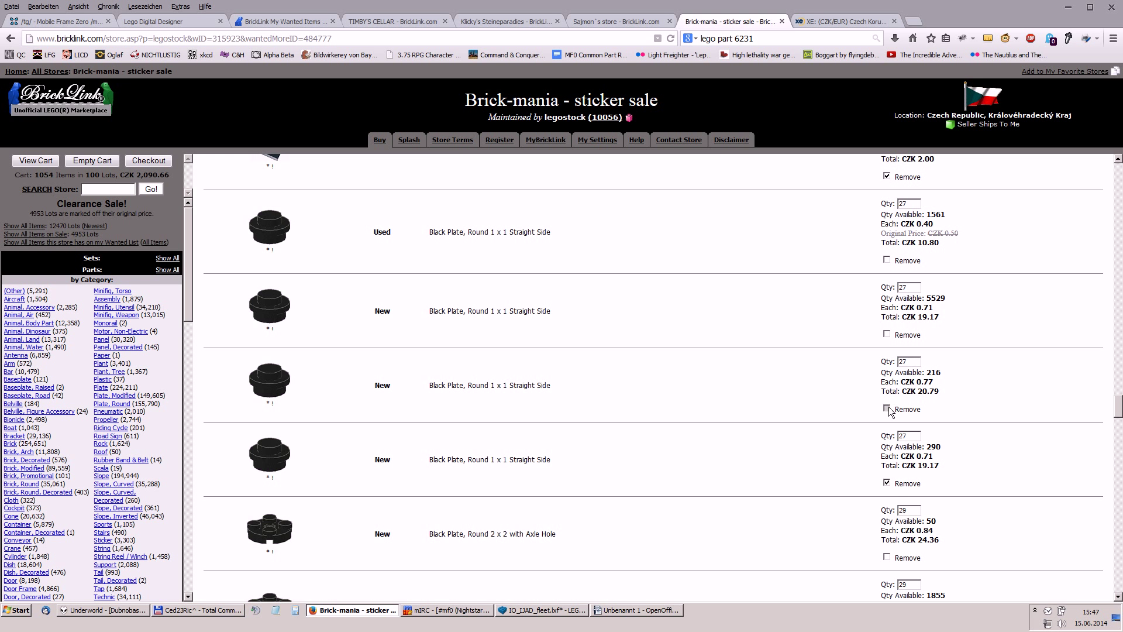
pyautogui.click(887, 334)
pyautogui.scroll(-5, 686, 383)
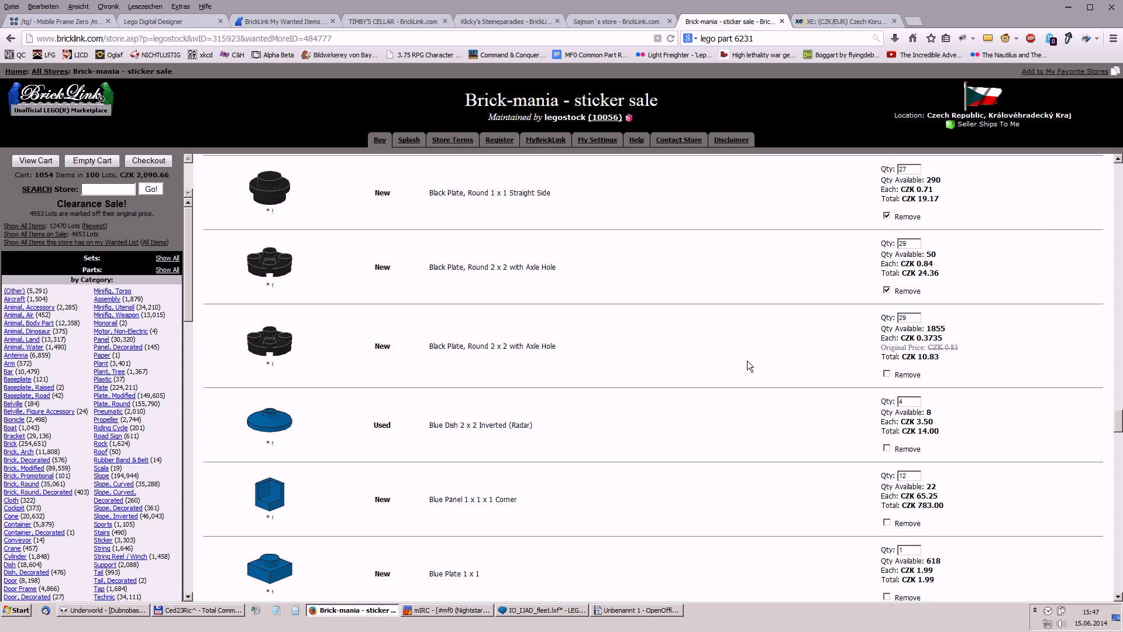
# - Mark the new Blue Plate, Round 1 x 1 Straight Side lot for removal, keeping the used CZK 0.65 lot
pyautogui.scroll(-6, 745, 361)
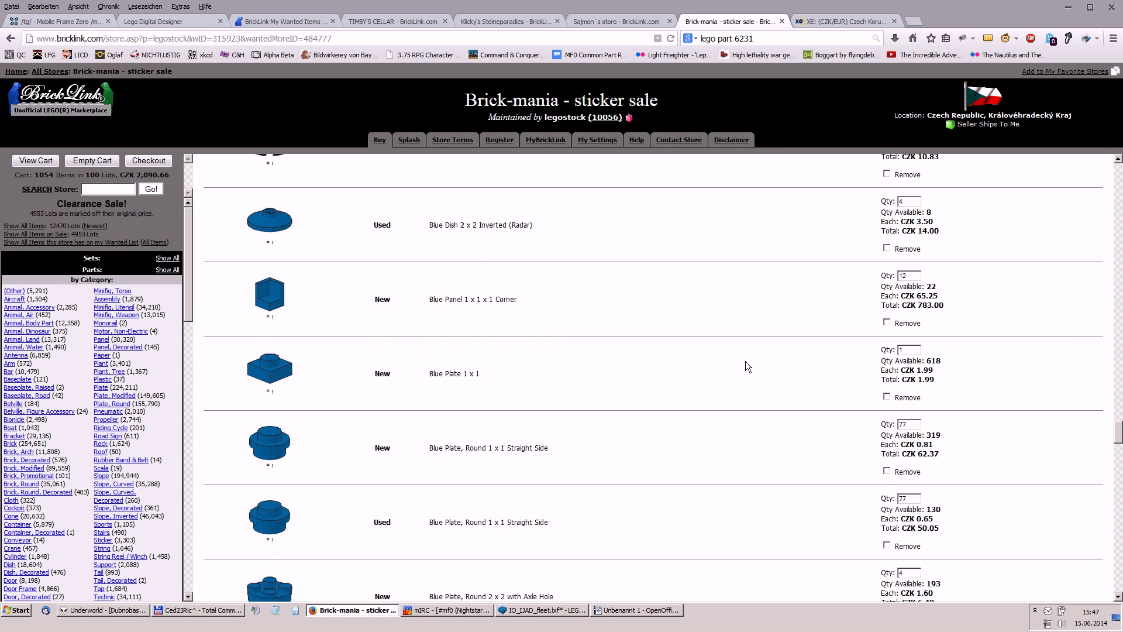
pyautogui.scroll(-4, 745, 360)
pyautogui.scroll(-2, 743, 364)
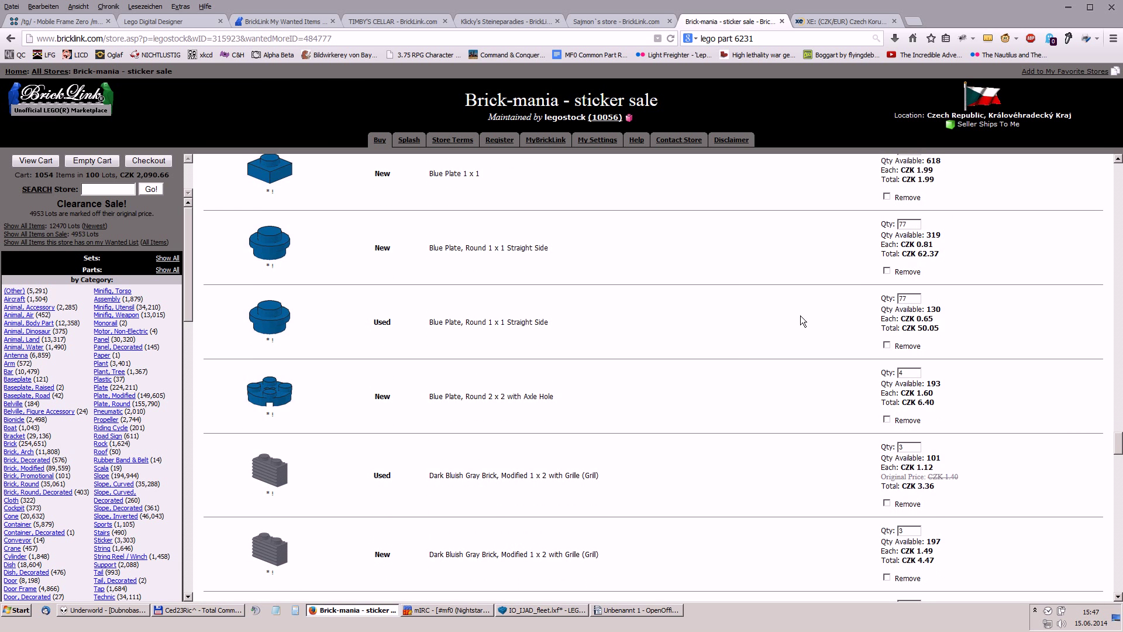
pyautogui.click(885, 272)
pyautogui.scroll(2, 685, 371)
# - Mark the new Dark Bluish Gray 1 x 2 grille brick, 1 x 1 round brick and 1 x 1 round plate lots for removal
pyautogui.scroll(-10, 690, 370)
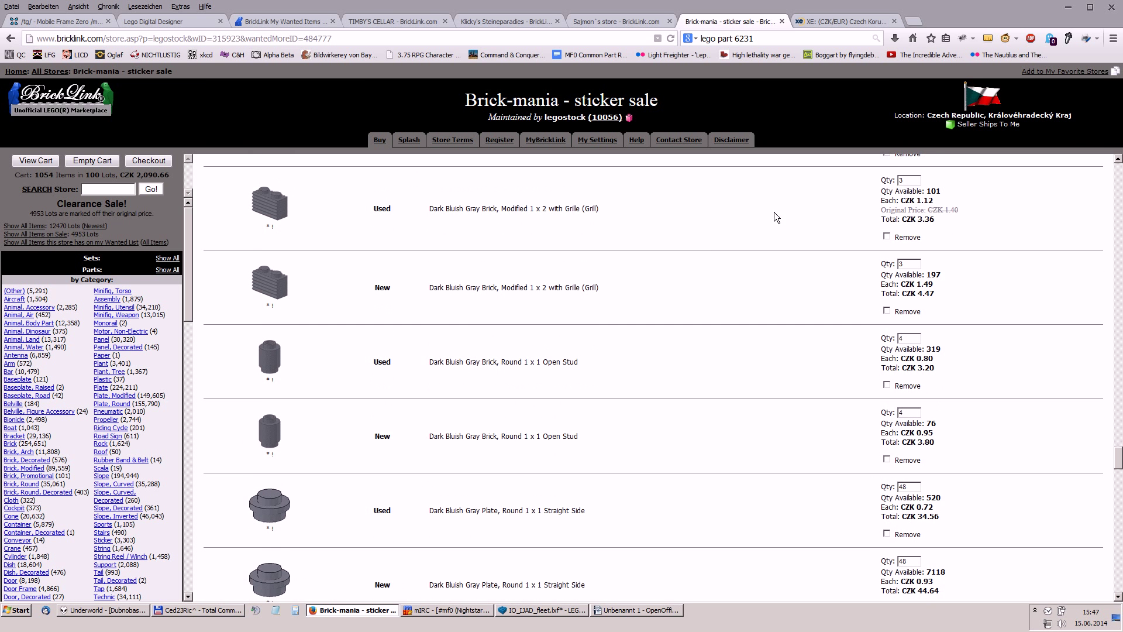
pyautogui.click(887, 310)
pyautogui.scroll(-4, 686, 420)
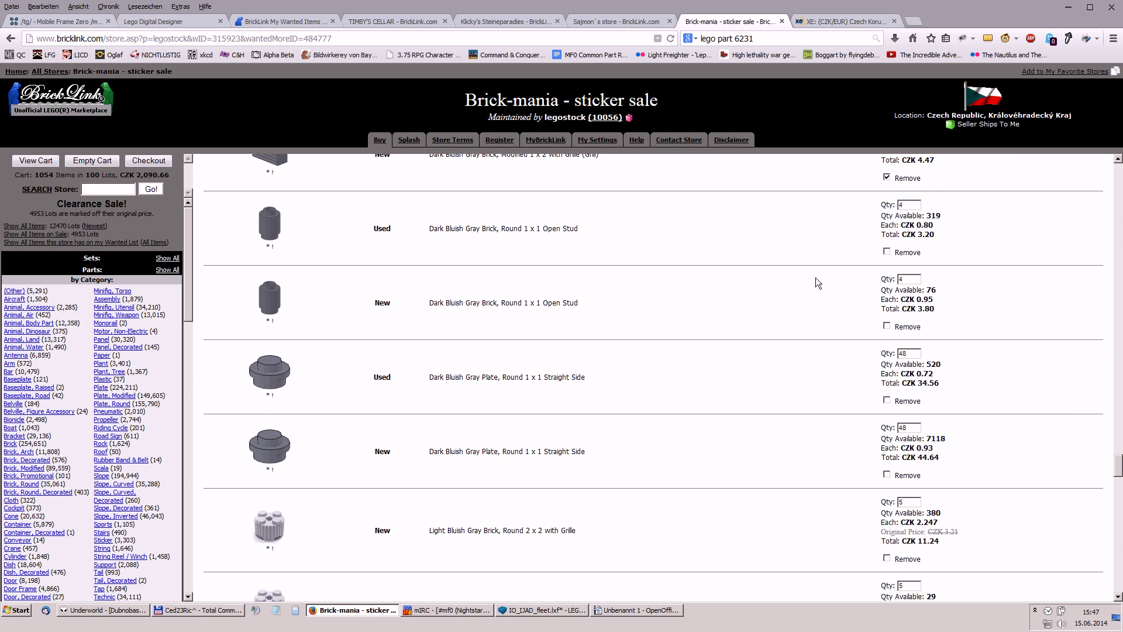
pyautogui.scroll(-4, 759, 356)
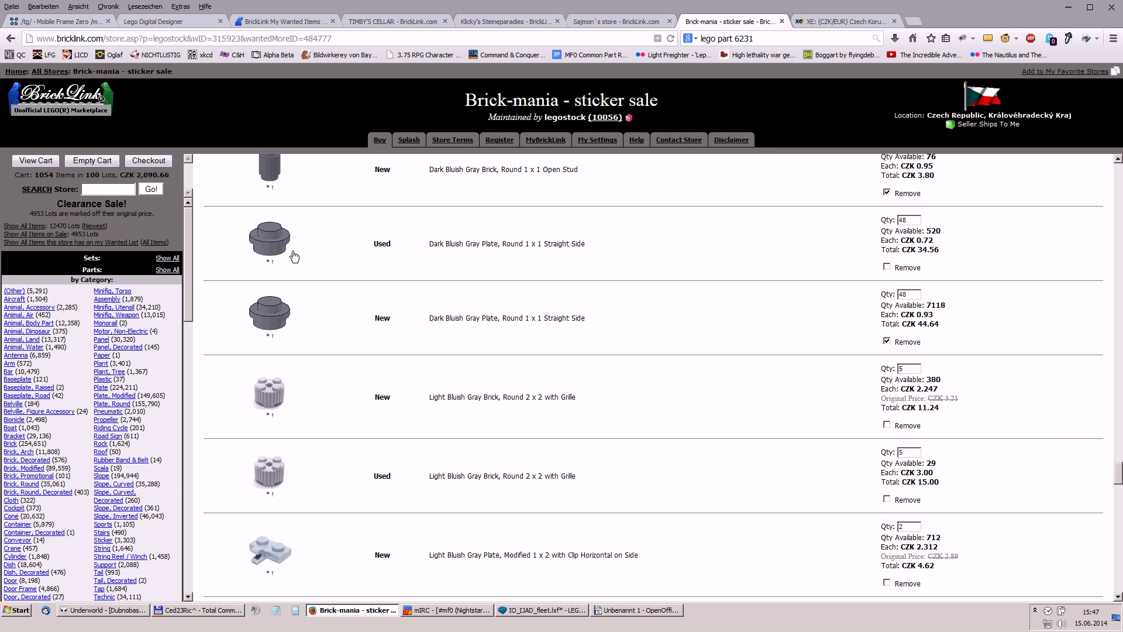
# - Mark the used Light Bluish Gray Brick, Round 2 x 2 with Grille and the new CZK 0.62 Red Plate, Round 1 x 1 lots for removal
pyautogui.scroll(-6, 625, 389)
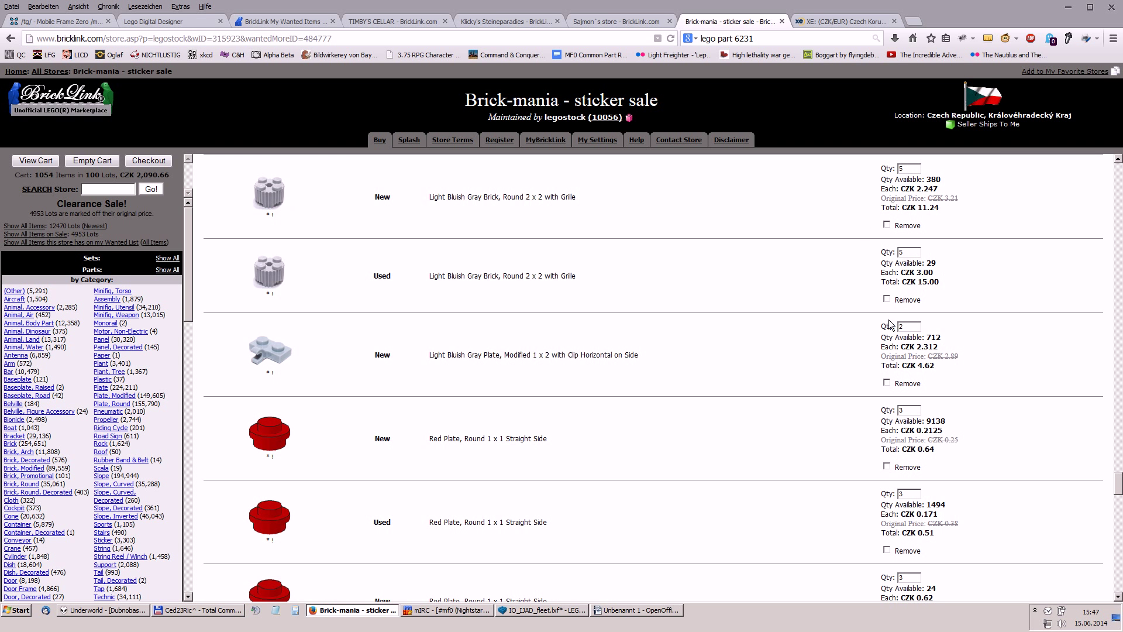
pyautogui.click(886, 299)
pyautogui.scroll(-6, 799, 374)
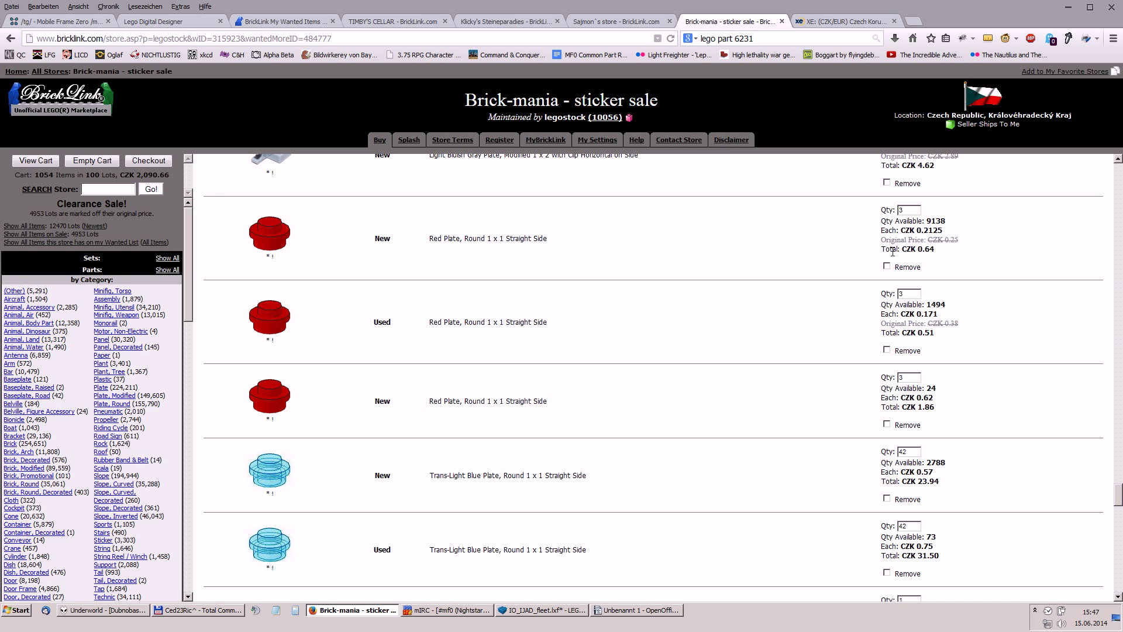
pyautogui.click(887, 423)
# - Mark the used Trans-Light Blue Plate, Round 1 x 1 and the used White Brick 2 x 2 lots for removal
pyautogui.scroll(-8, 448, 388)
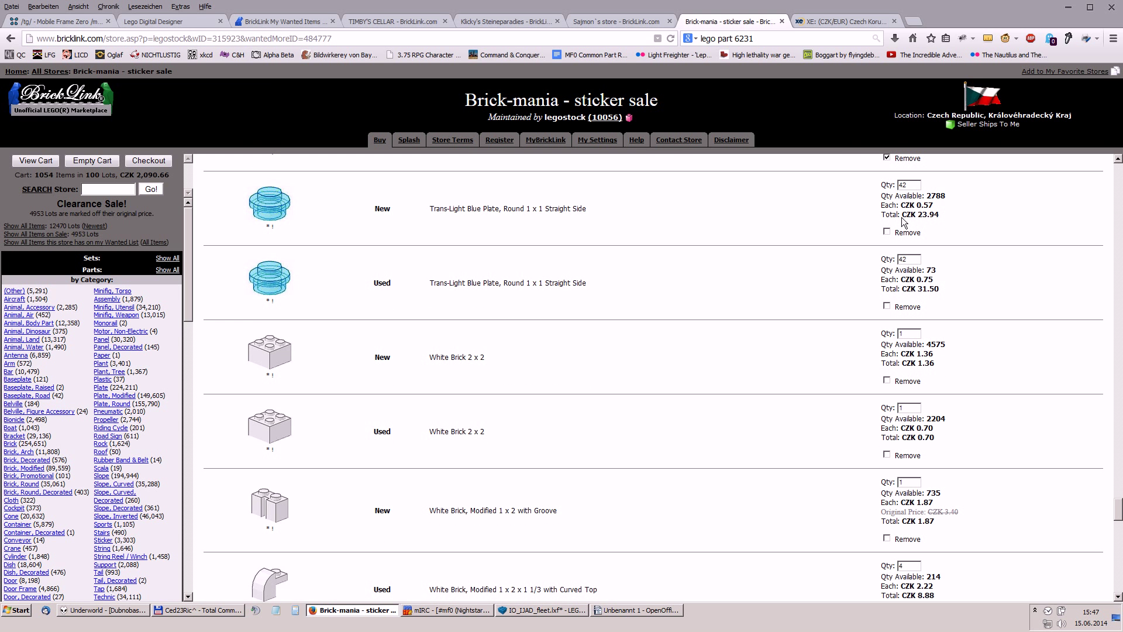
pyautogui.click(887, 305)
pyautogui.scroll(-4, 802, 345)
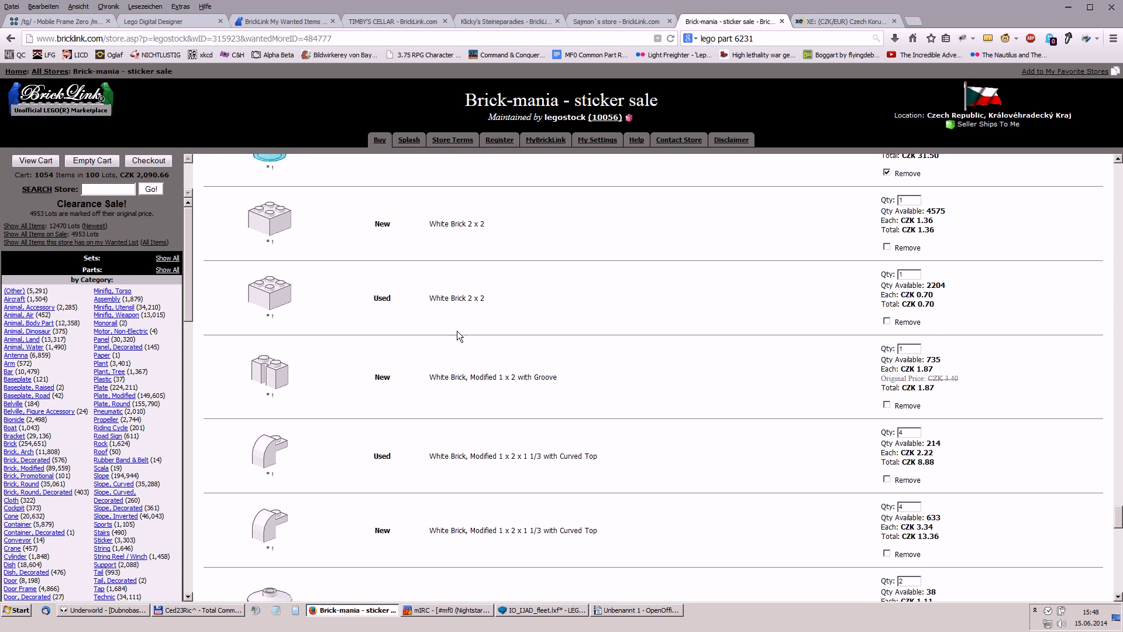
pyautogui.click(888, 322)
# - Mark the used White Brick, Modified 1 x 2 x 1 1/3 with Curved Top and the White Dish 2 x 2 lot with 38 available for removal
pyautogui.scroll(-4, 528, 348)
pyautogui.scroll(-2, 714, 247)
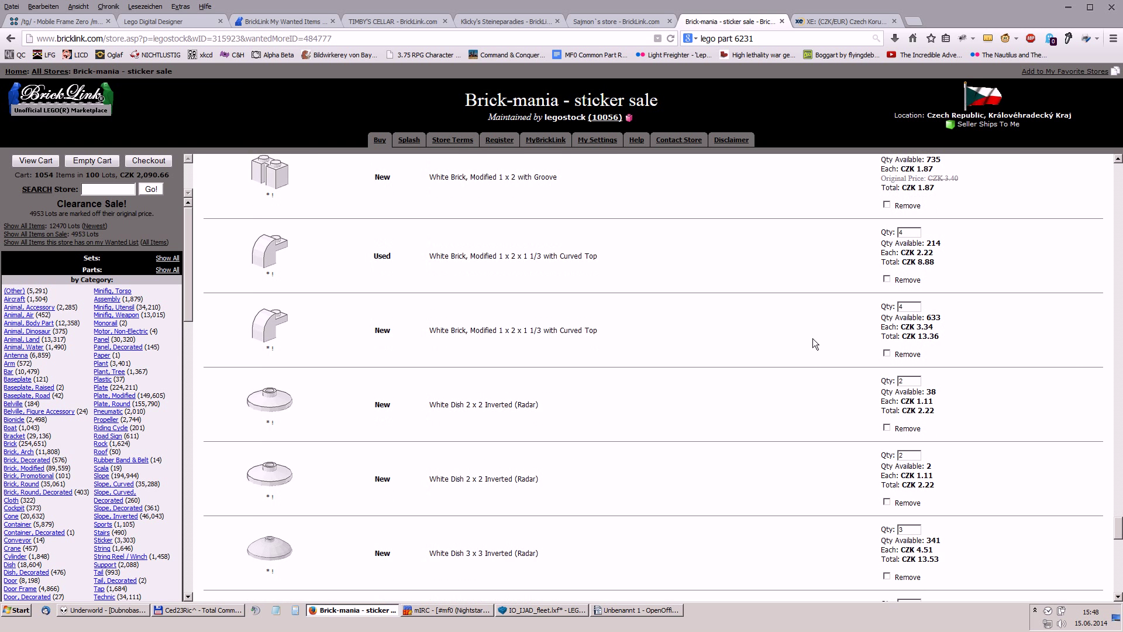
pyautogui.click(887, 279)
pyautogui.scroll(-4, 806, 366)
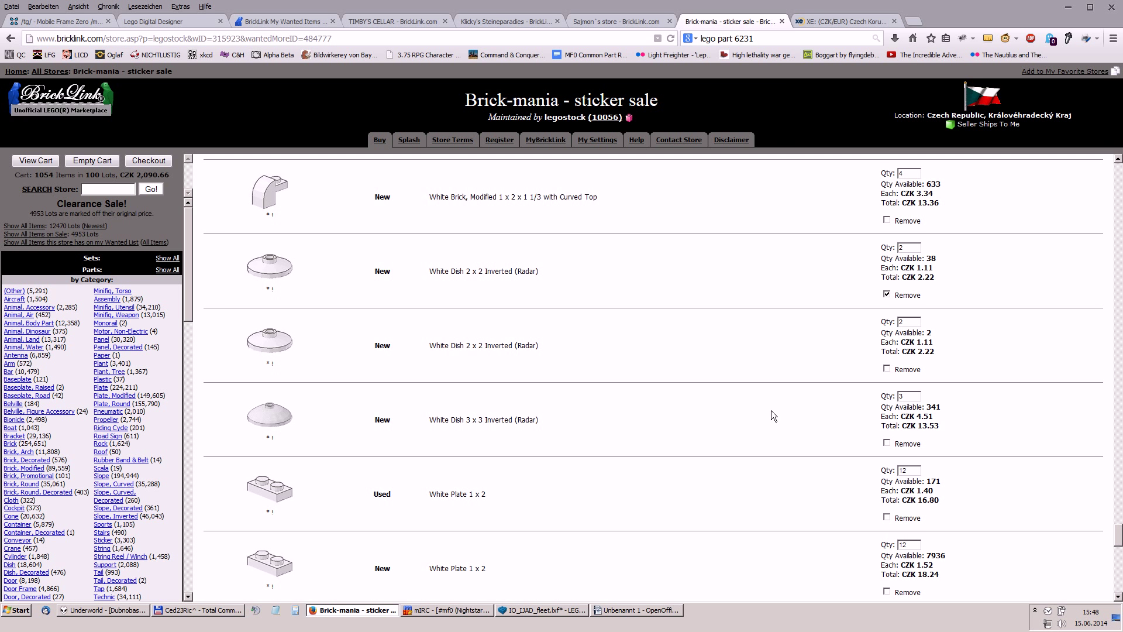
# - Mark the used White Plate 1 x 2 lot and the new CZK 3.52 White Plate 1 x 8 lot for removal
pyautogui.scroll(-6, 772, 415)
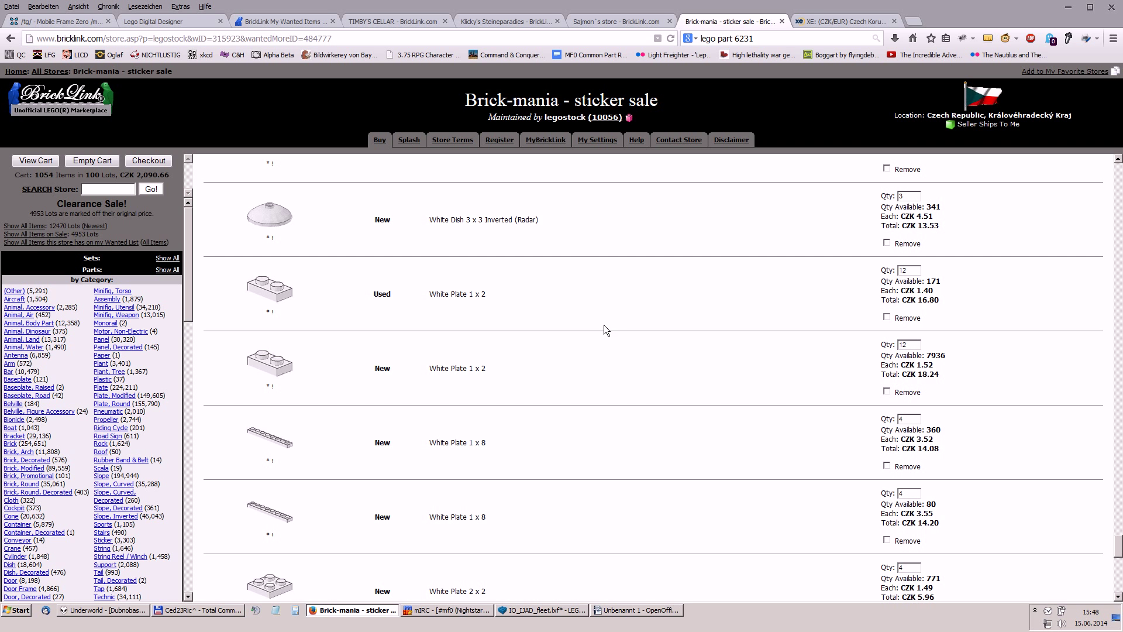
pyautogui.click(886, 317)
pyautogui.scroll(-4, 760, 386)
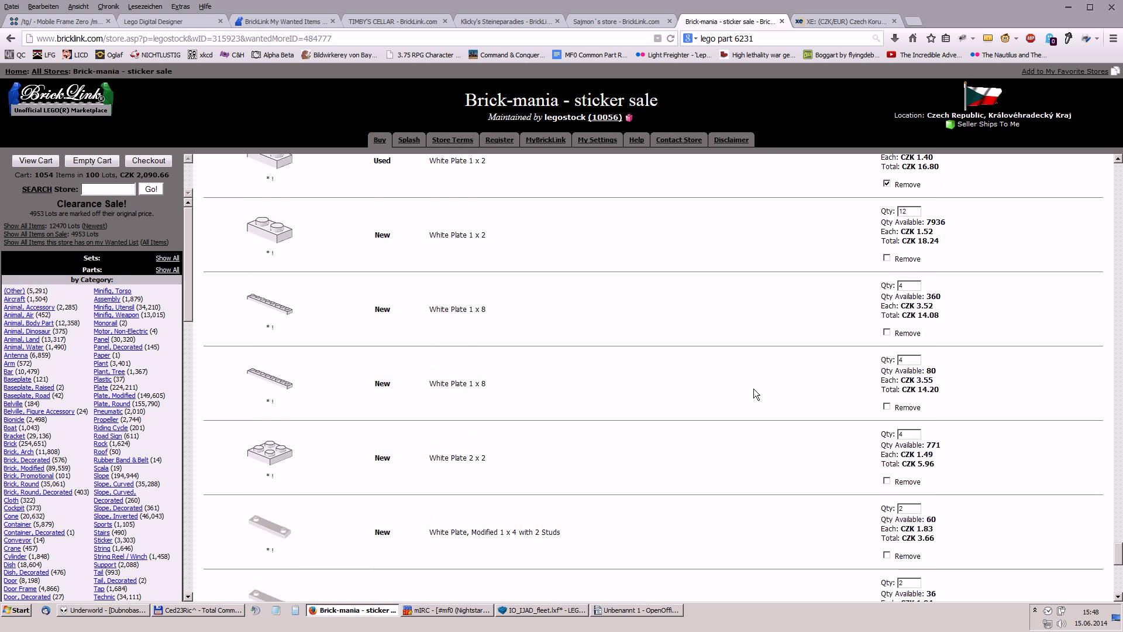
pyautogui.scroll(-4, 752, 390)
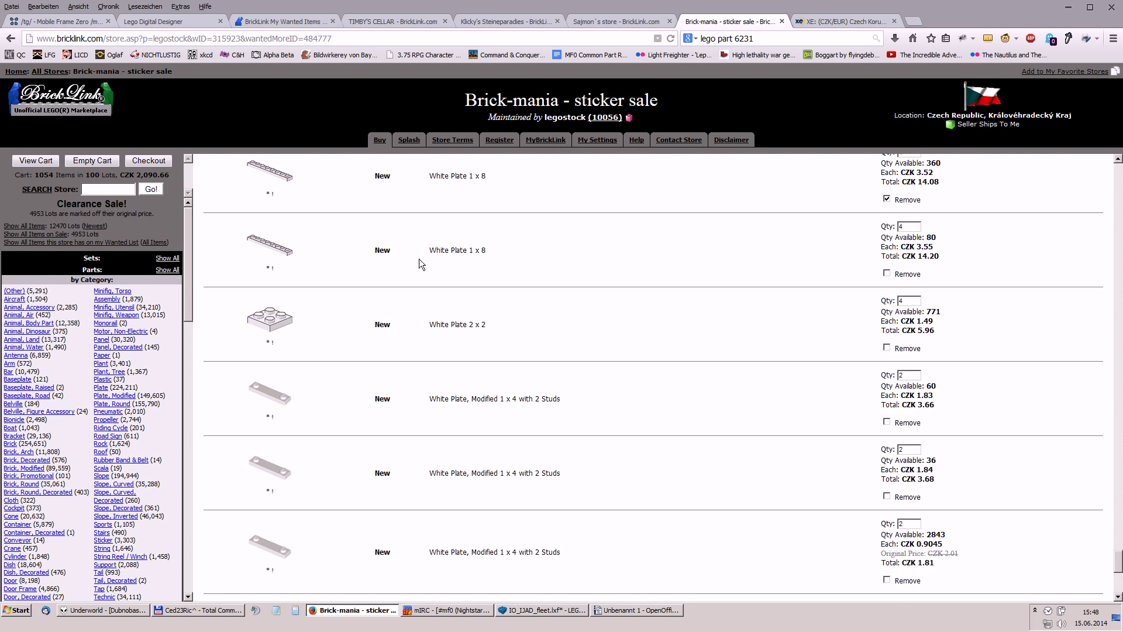
# - Mark the CZK 1.83, CZK 0.9045 and "ex" White Plate, Modified 1 x 4 with 2 Studs lots for removal and update the shopping cart
pyautogui.scroll(-3, 659, 348)
pyautogui.scroll(-2, 651, 345)
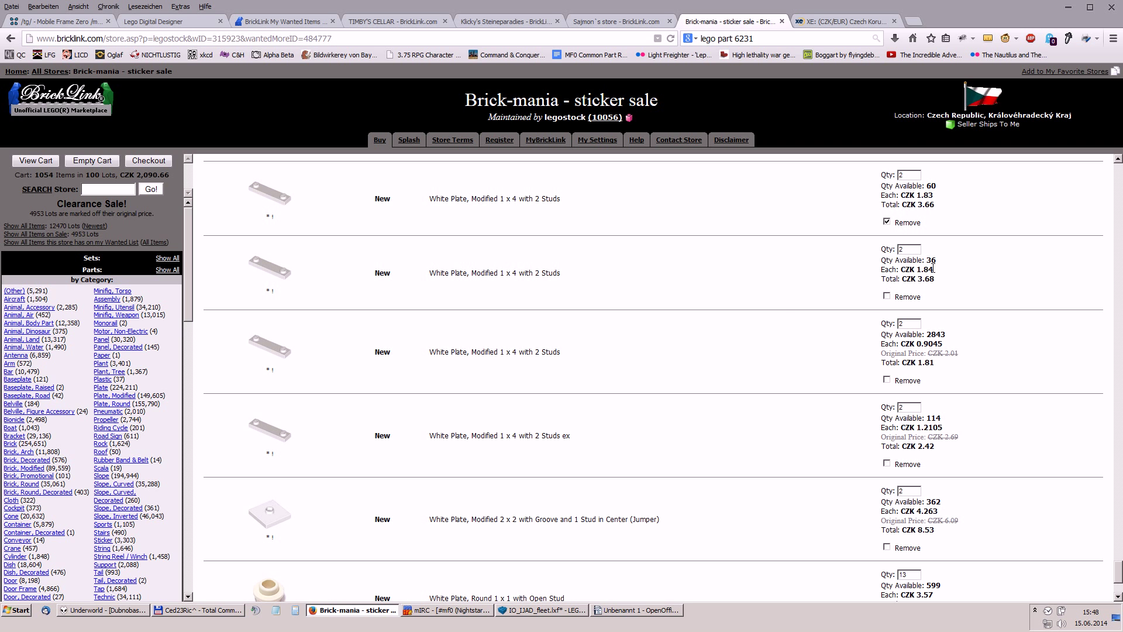
pyautogui.click(887, 380)
pyautogui.click(887, 463)
pyautogui.scroll(-3, 770, 295)
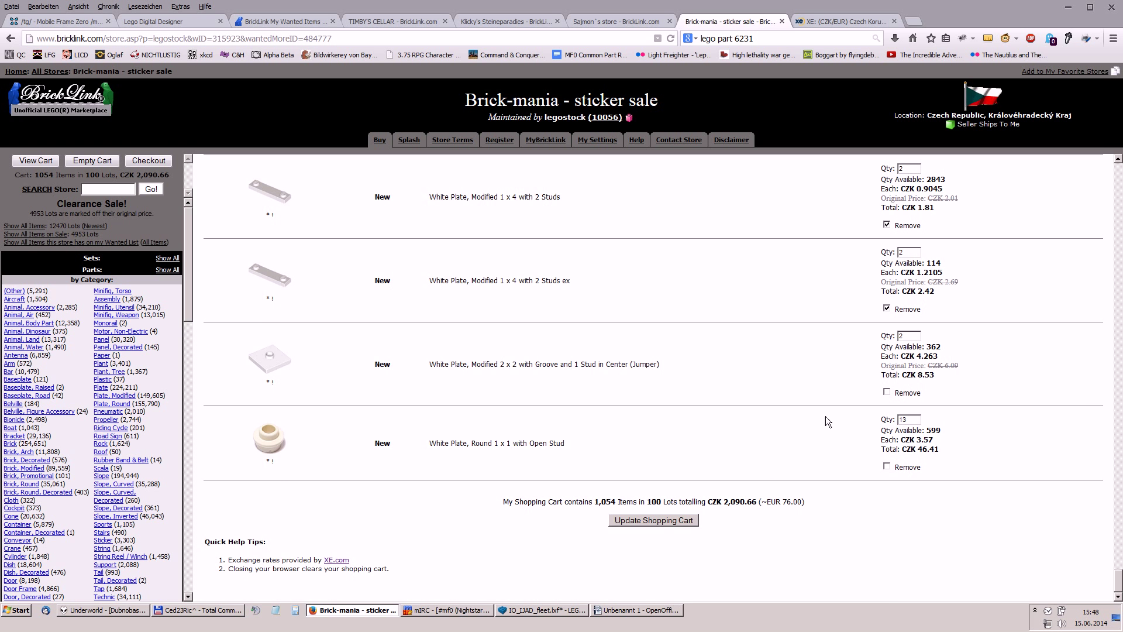
pyautogui.click(636, 522)
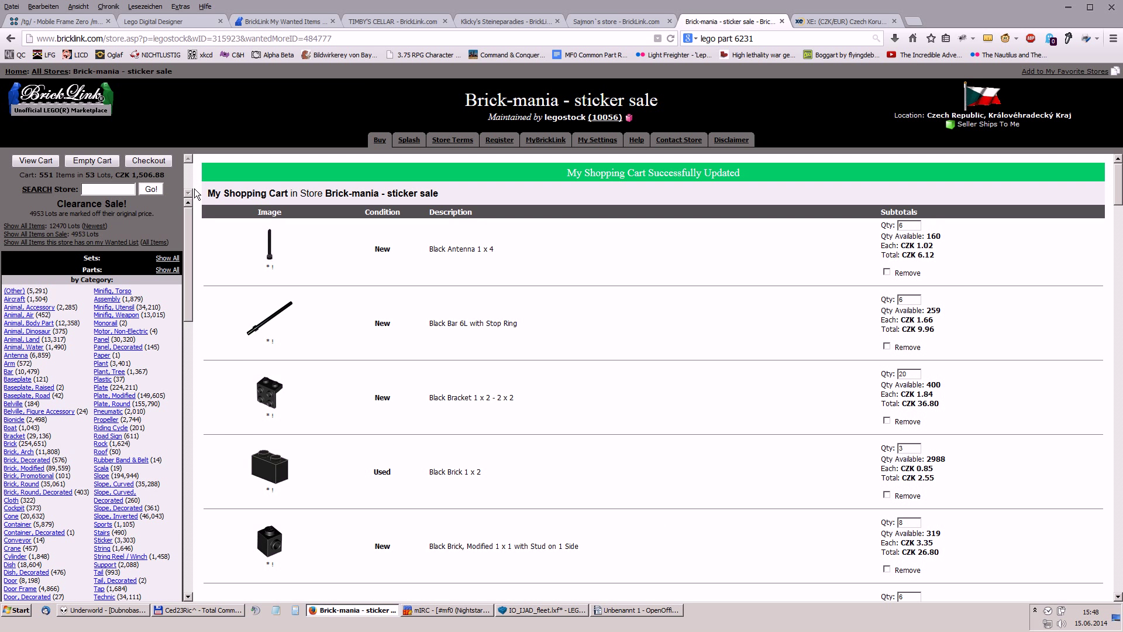
# - Convert 1500 CZK to EUR in the XE Currency Converter and return to the Brick-mania cart
pyautogui.click(841, 17)
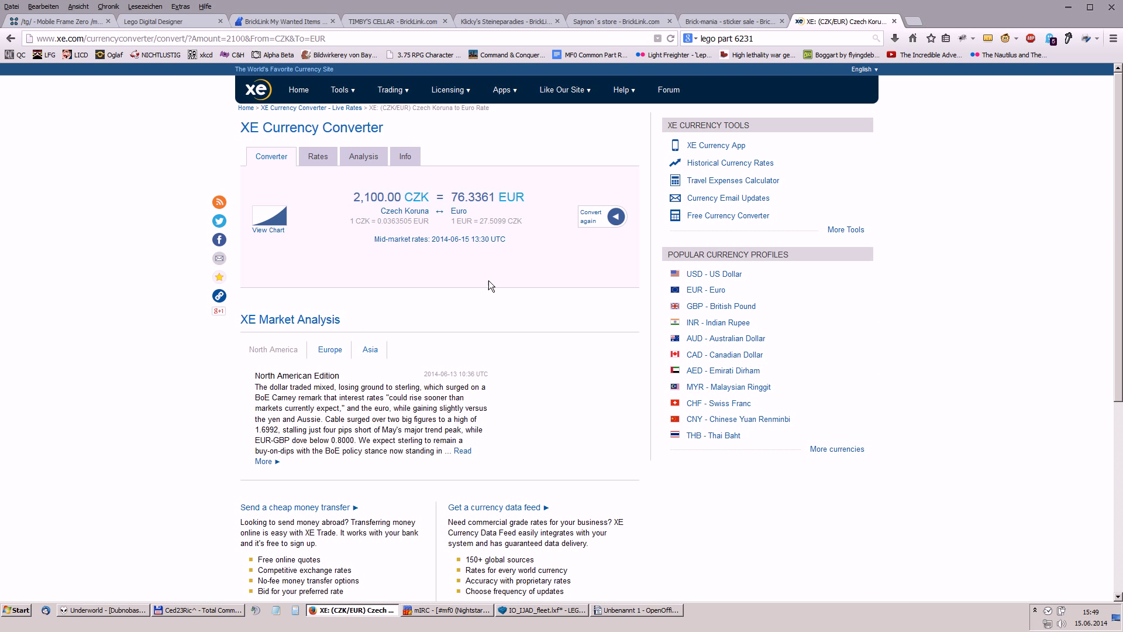
pyautogui.click(615, 217)
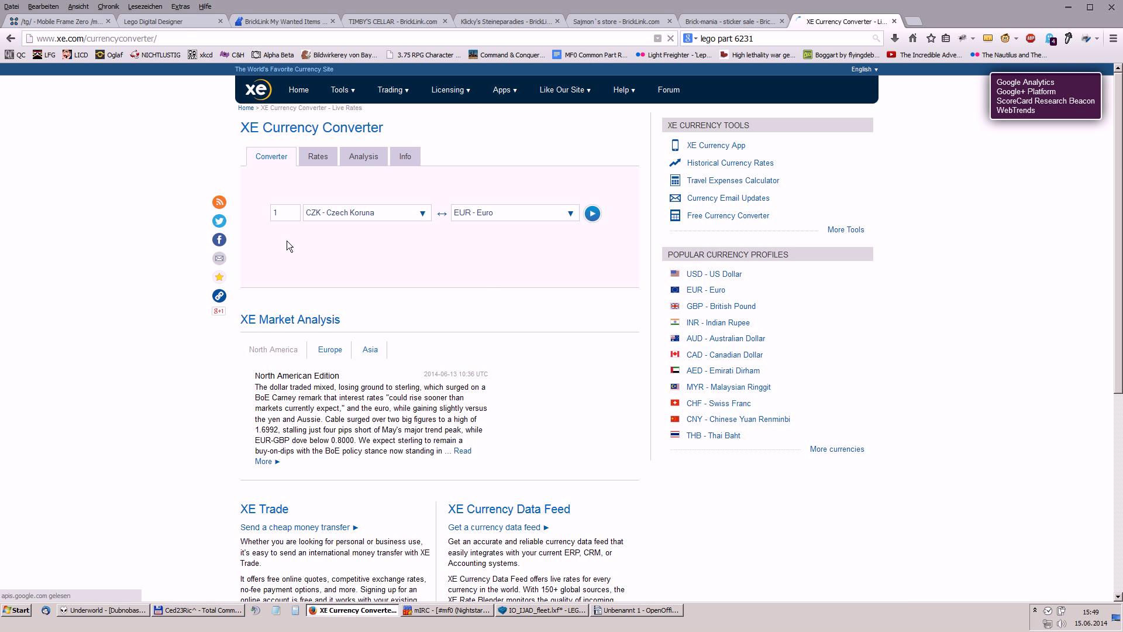
pyautogui.click(289, 215)
pyautogui.write('1500')
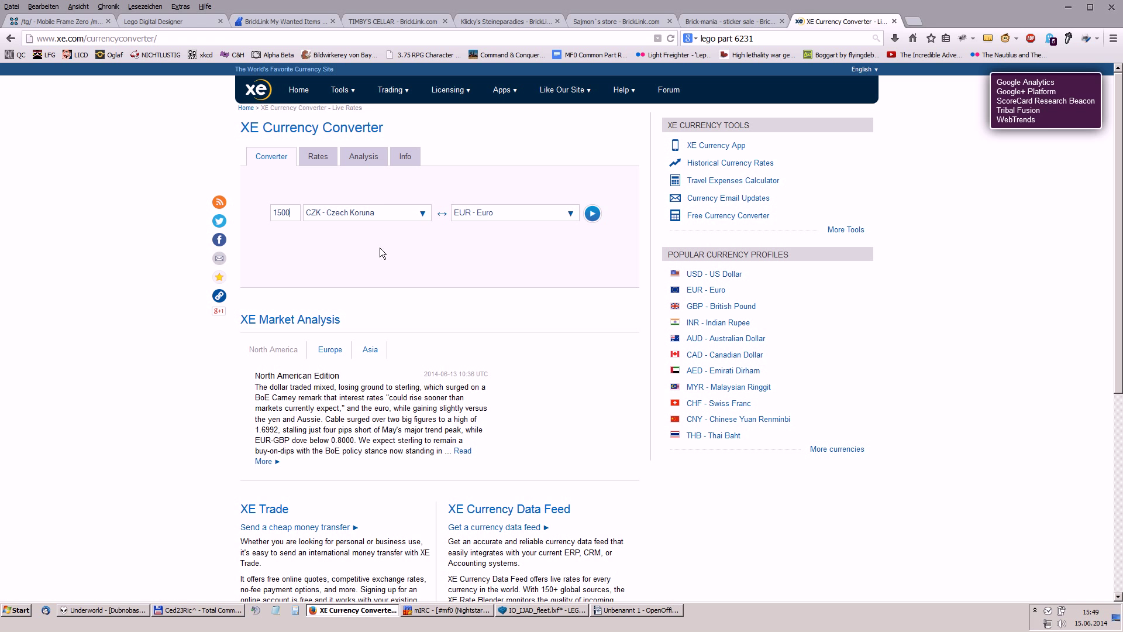
pyautogui.click(596, 216)
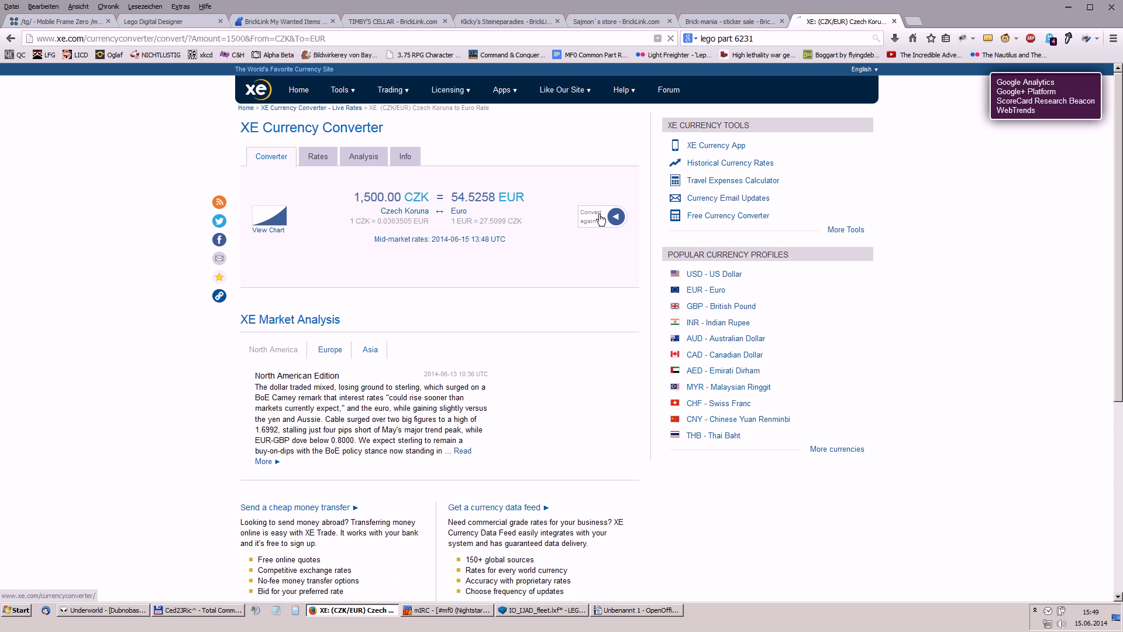
pyautogui.click(739, 26)
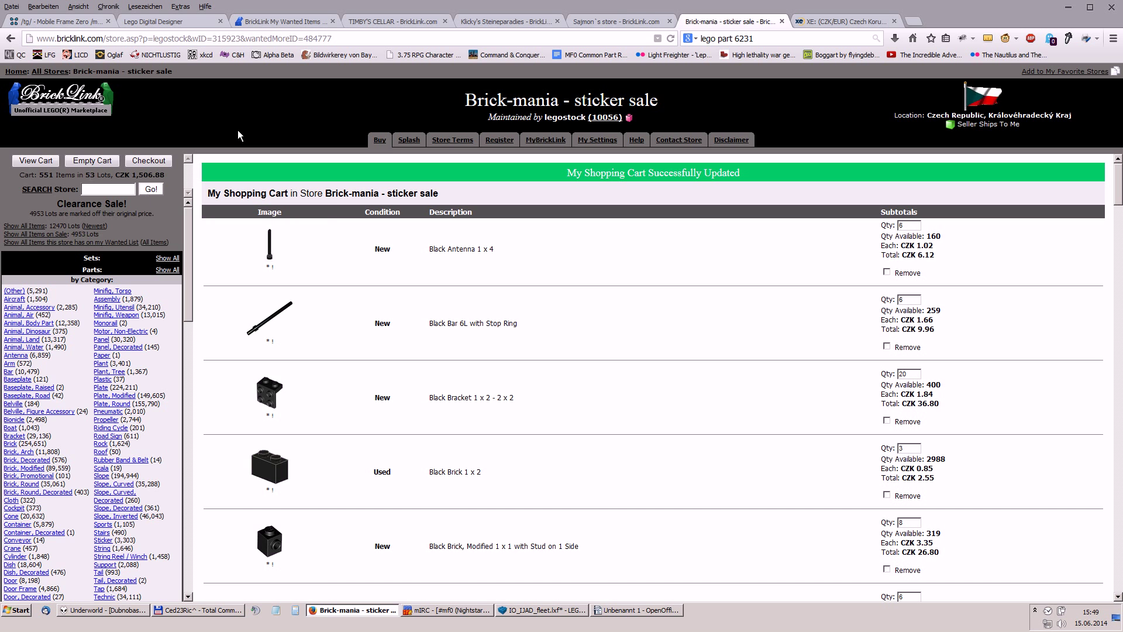
# - Mark the used Black Brick 1 x 2 lot in the Sajmon`s store cart for removal
pyautogui.hotkey('ctrl', 'pageup')
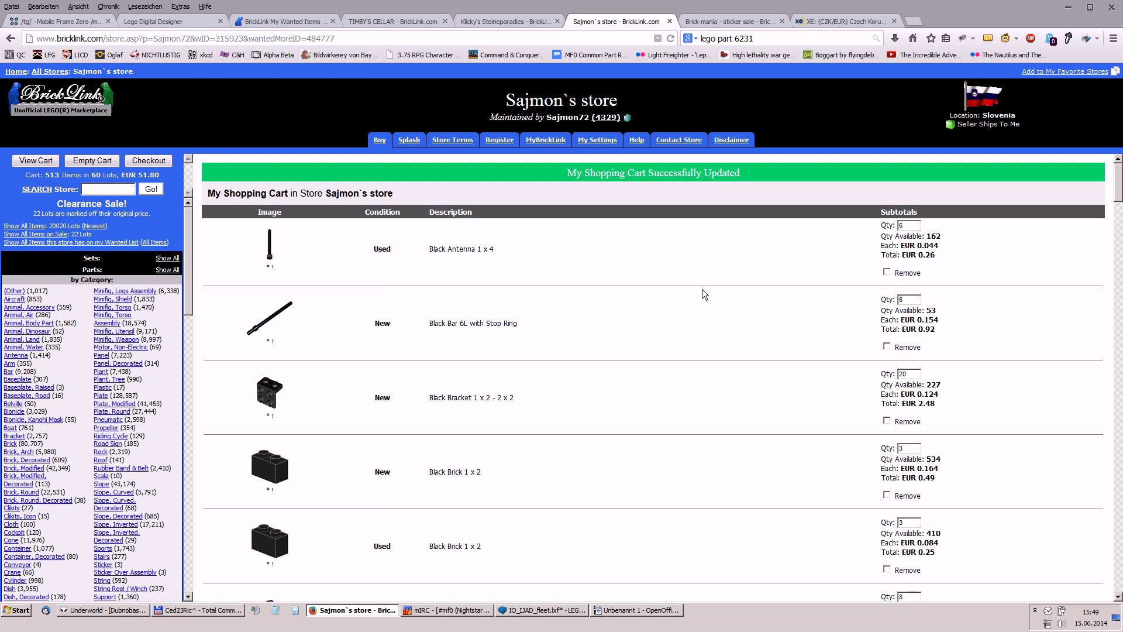
pyautogui.scroll(-4, 702, 289)
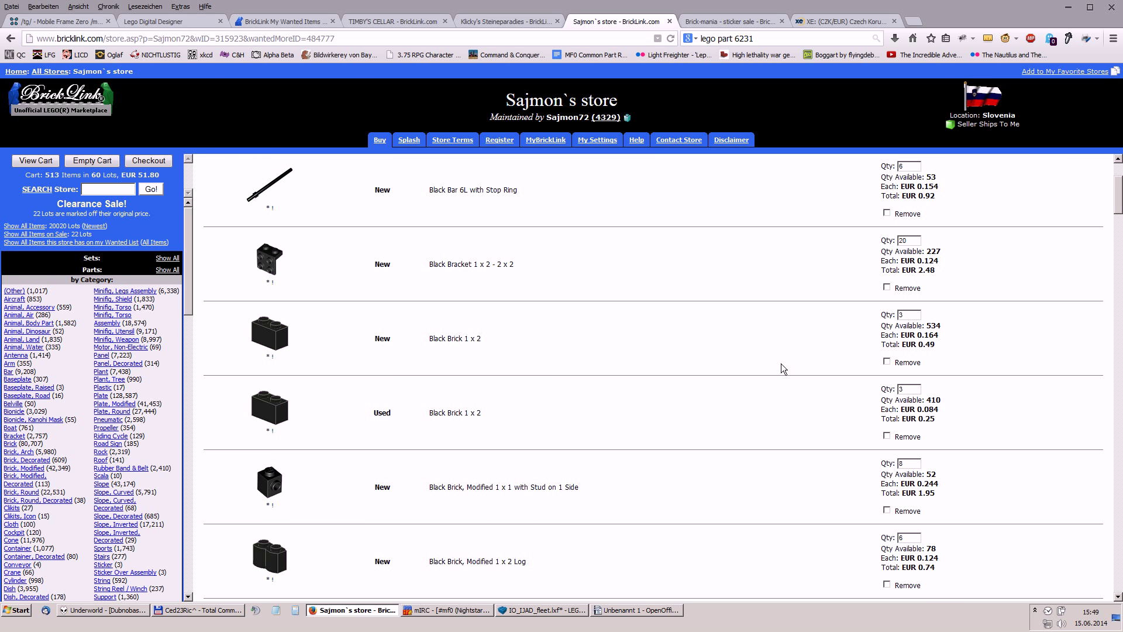
pyautogui.click(36, 160)
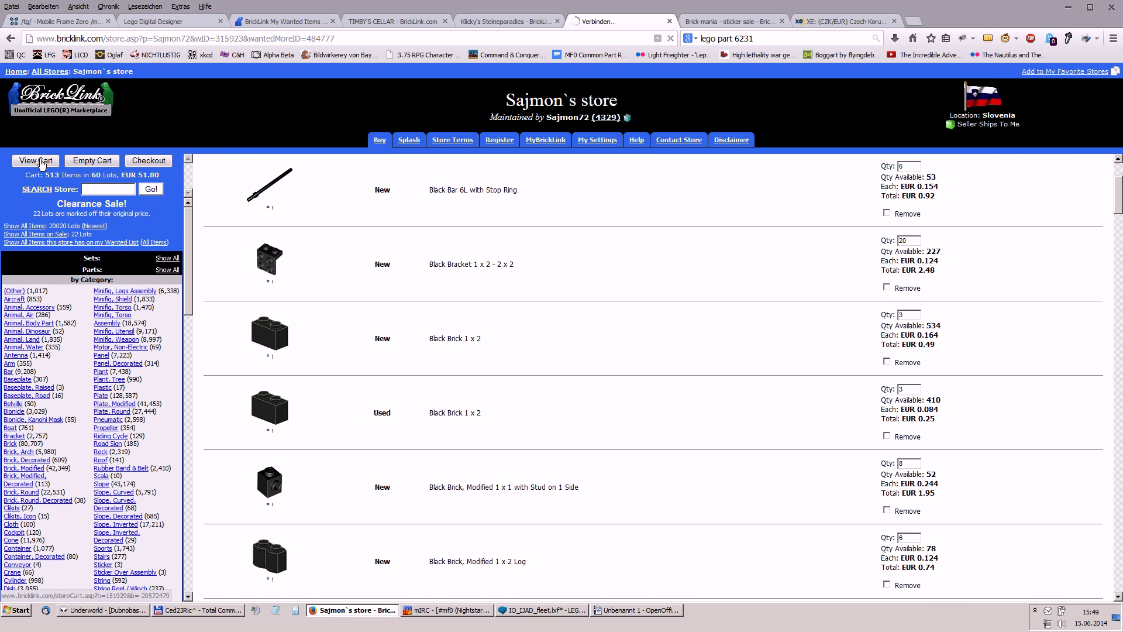
pyautogui.scroll(-4, 440, 352)
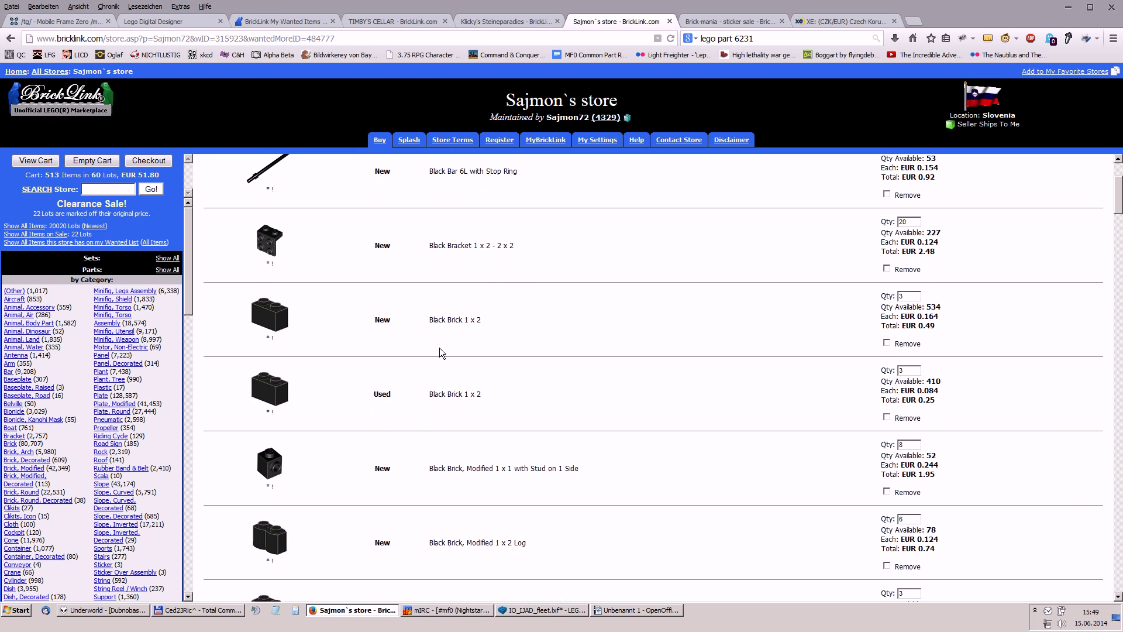
pyautogui.click(891, 418)
# - Mark the new Black Plate 2 x 3 and new Black Plate 2 x 8 lots for removal
pyautogui.scroll(-20, 753, 414)
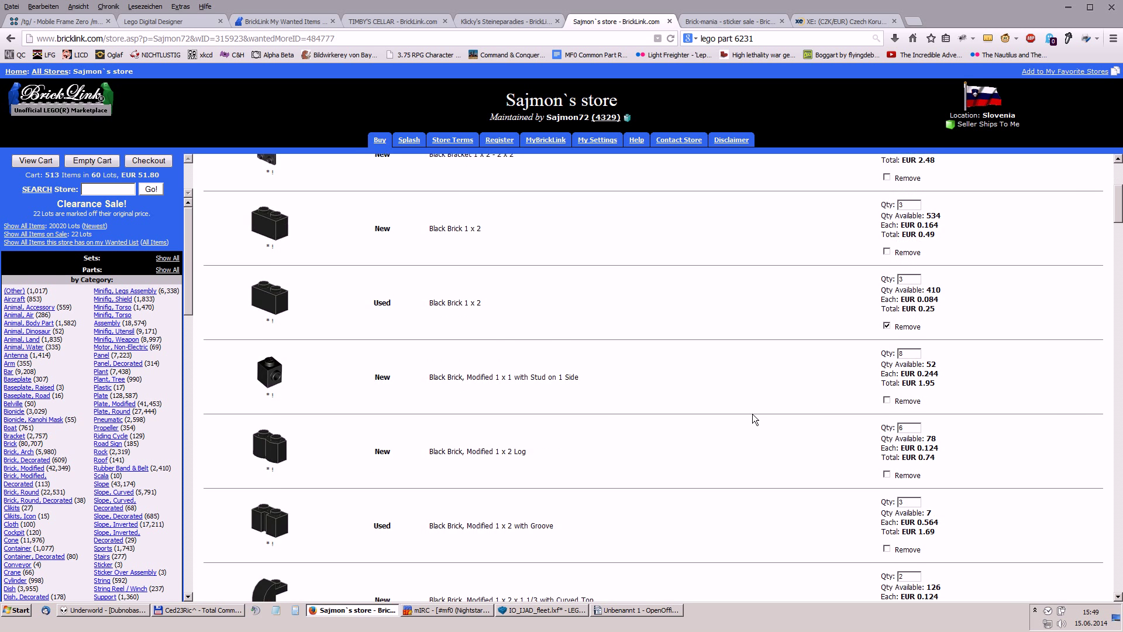
pyautogui.scroll(-20, 732, 414)
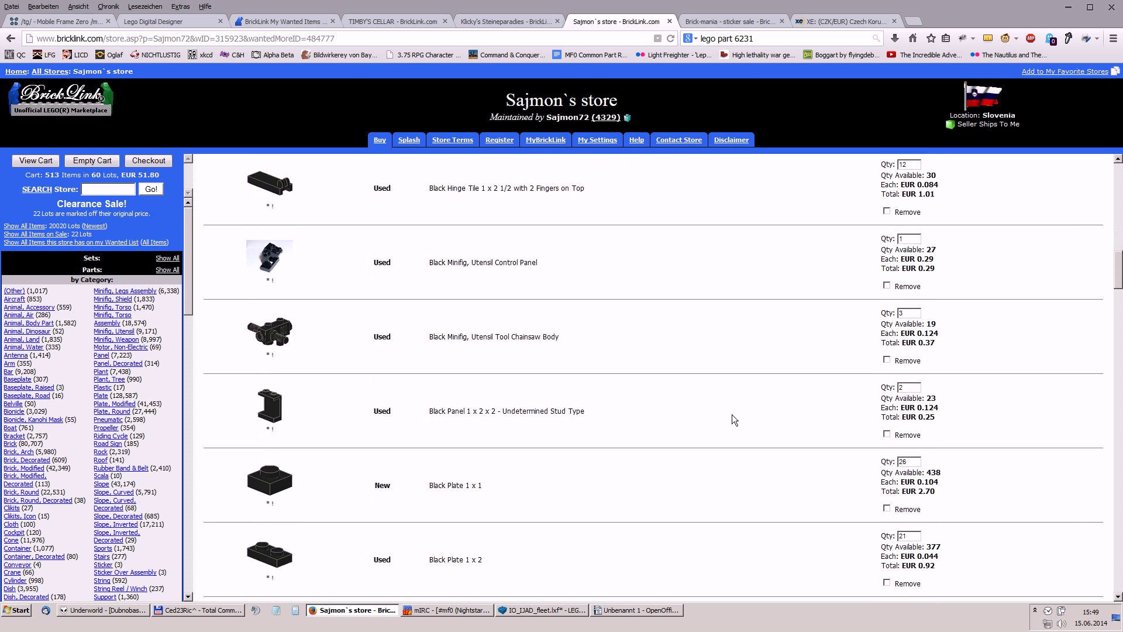
pyautogui.scroll(-5, 732, 414)
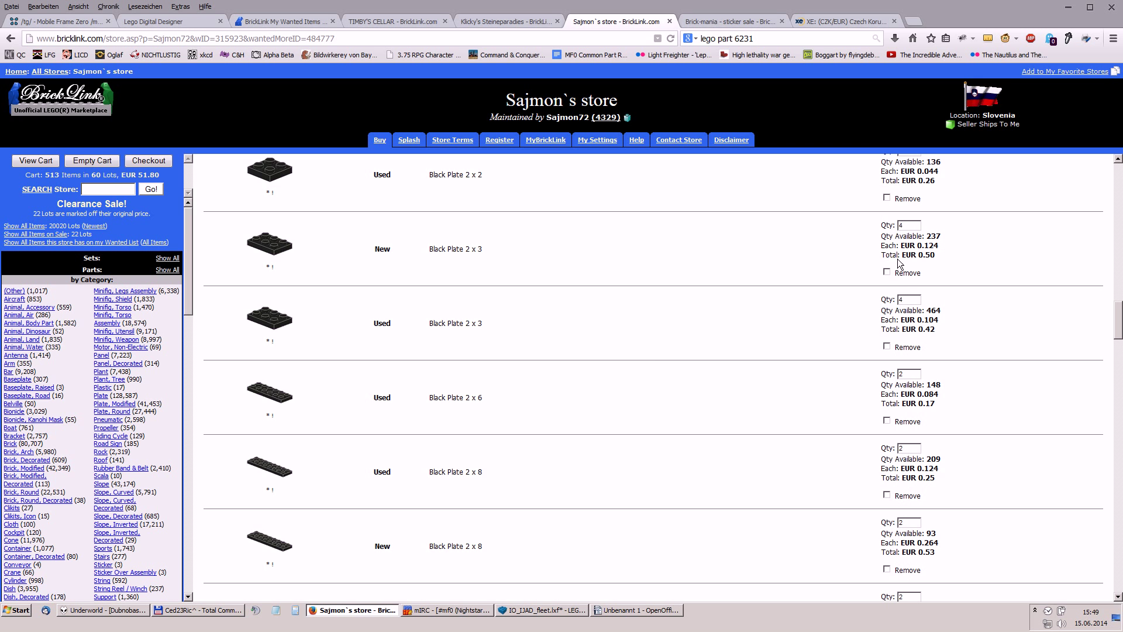
pyautogui.click(886, 272)
pyautogui.scroll(-1, 622, 369)
pyautogui.scroll(-3, 620, 362)
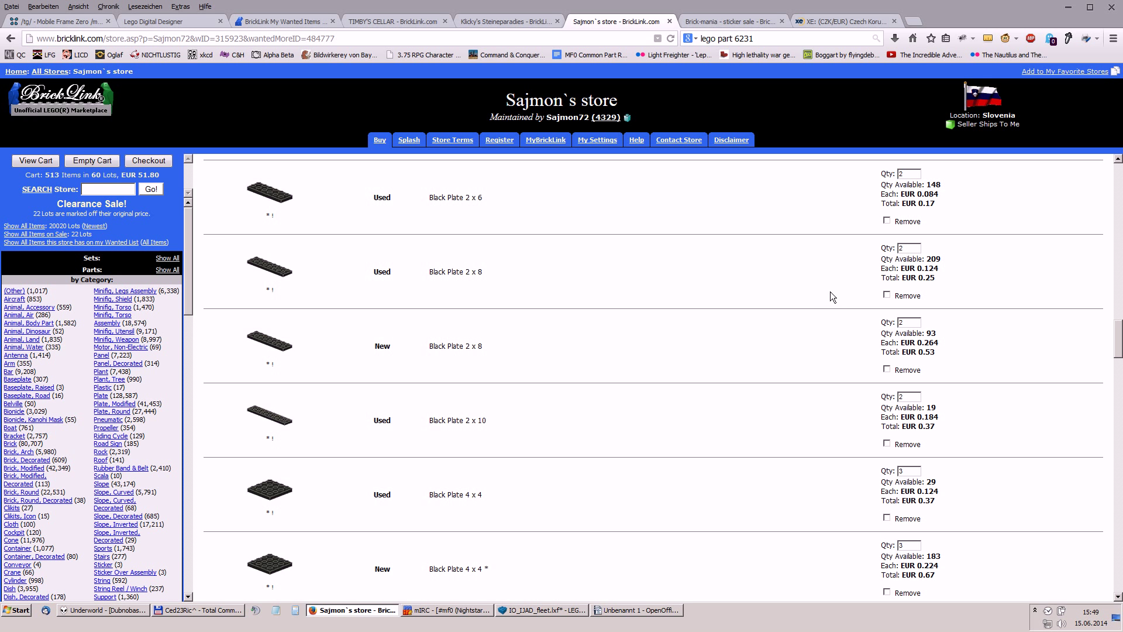
pyautogui.click(887, 369)
# - Mark the new Black Plate 4 x 4 lot for removal, check the remaining lots for duplicates and update the shopping cart
pyautogui.scroll(-6, 694, 378)
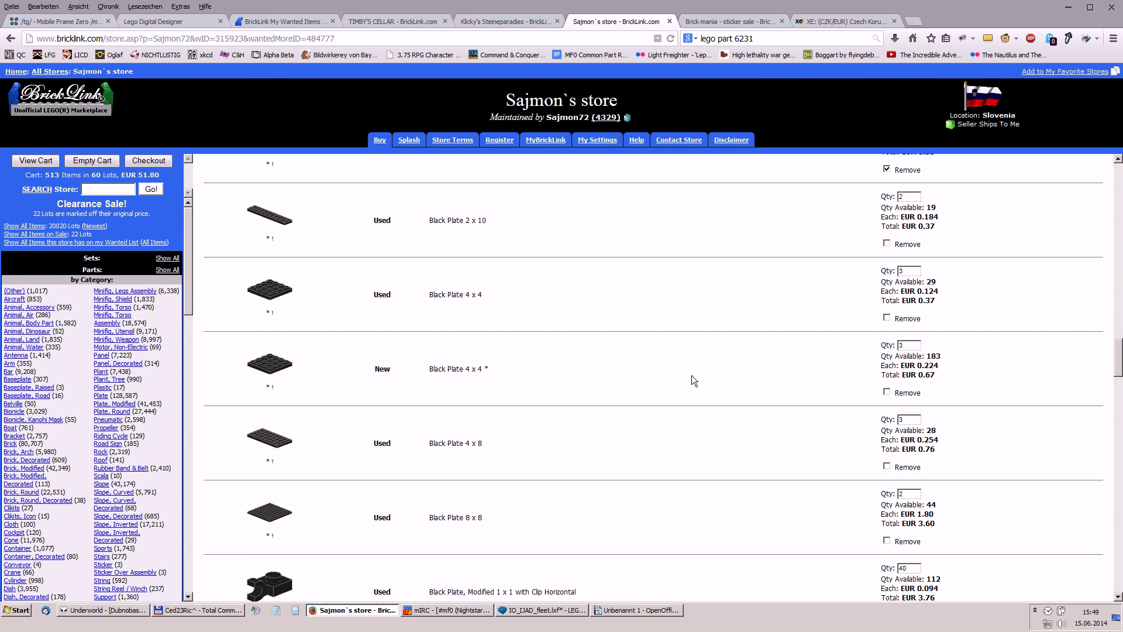
pyautogui.click(887, 392)
pyautogui.scroll(-19, 730, 392)
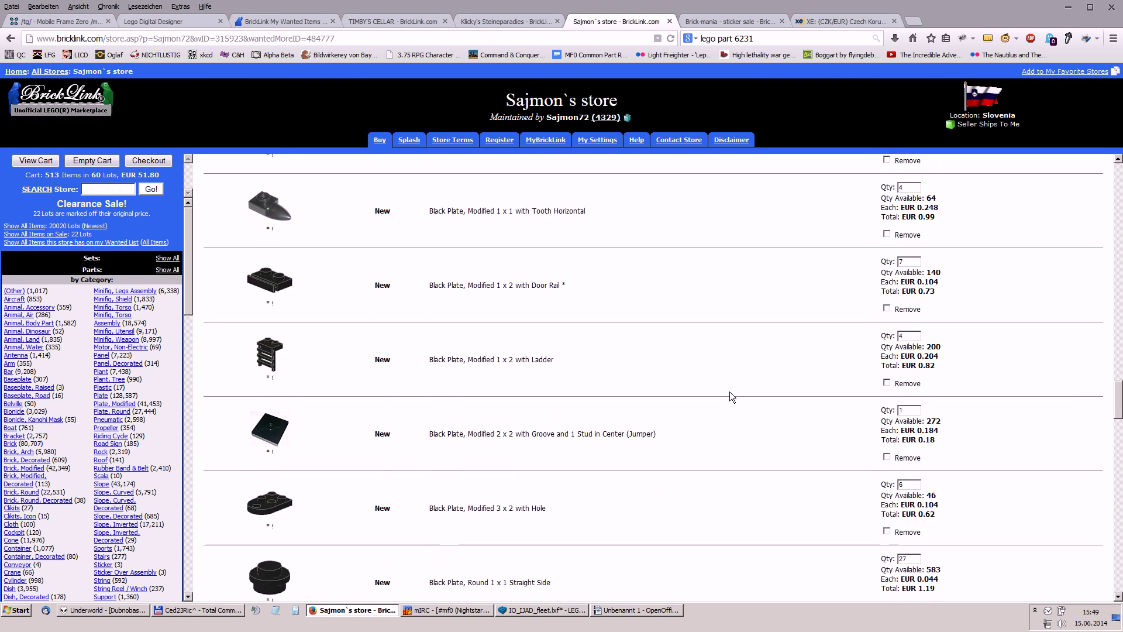
pyautogui.scroll(-14, 725, 394)
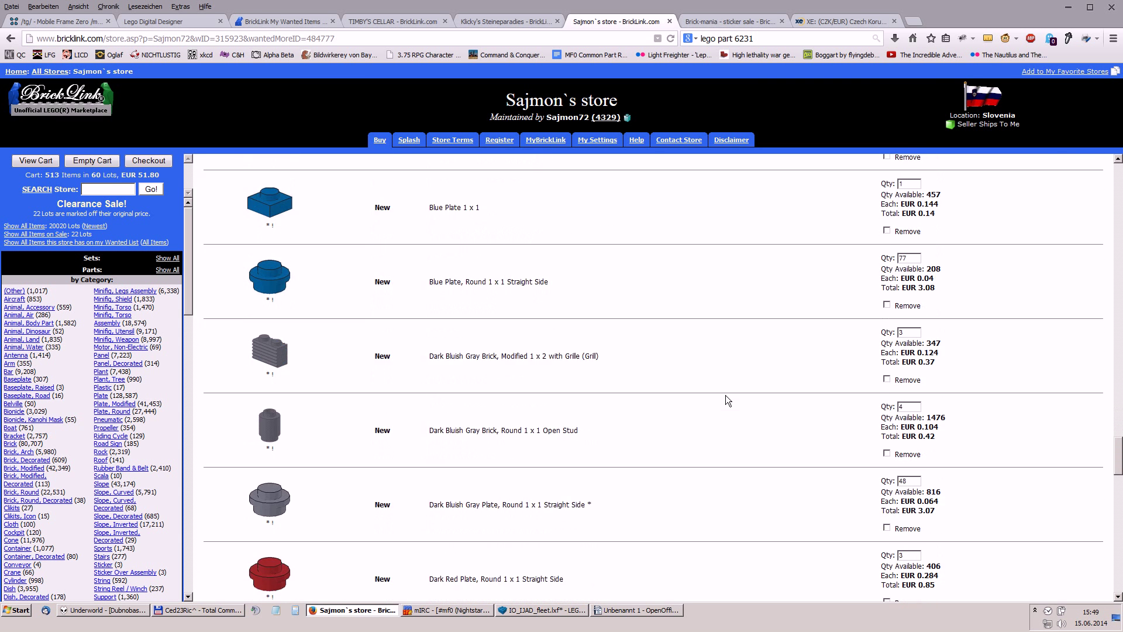
pyautogui.scroll(-16, 726, 392)
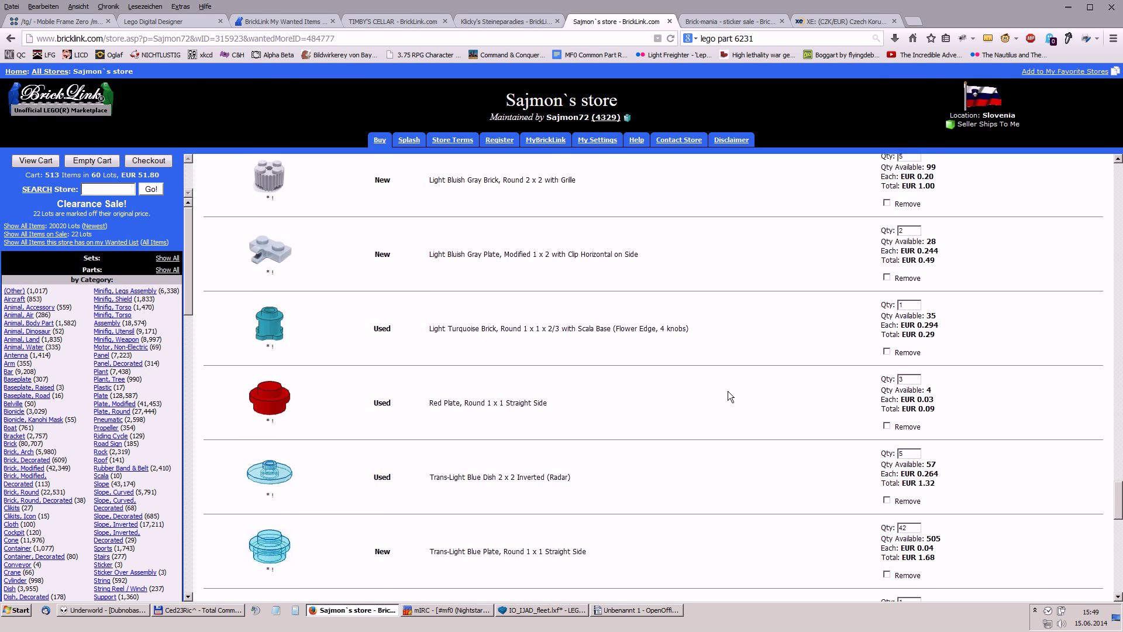
pyautogui.scroll(-12, 728, 391)
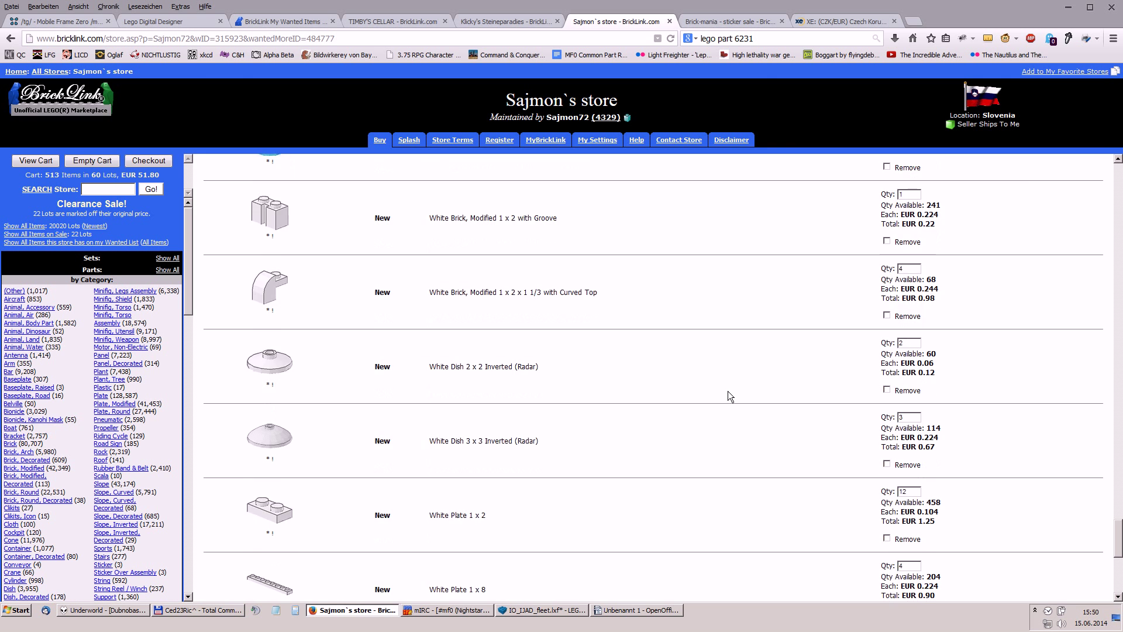
pyautogui.scroll(-4, 728, 397)
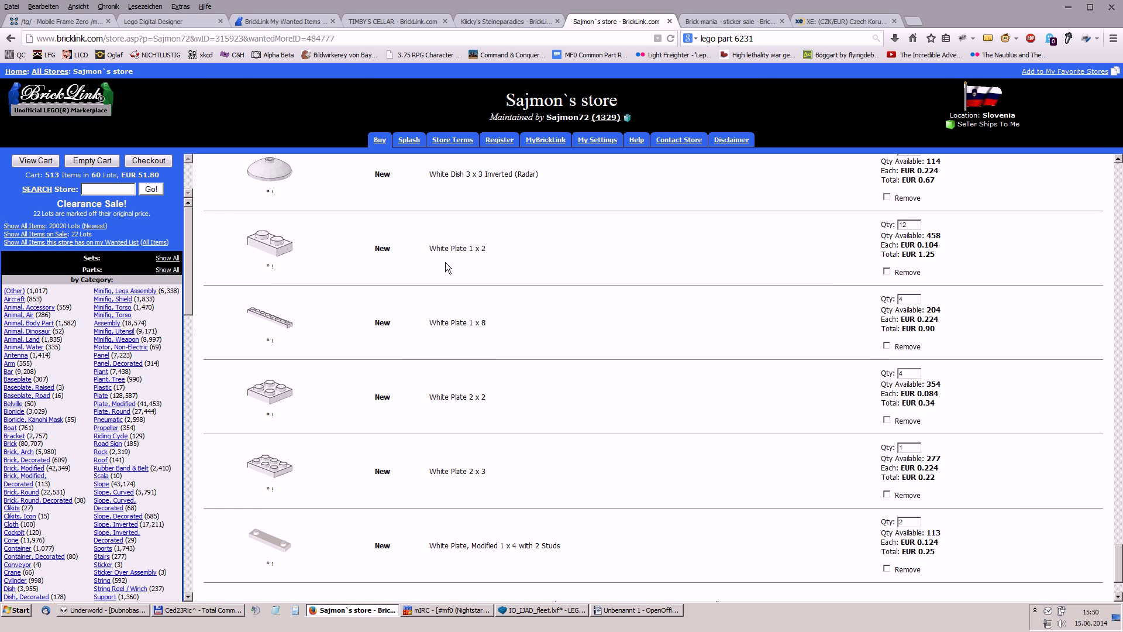
pyautogui.scroll(-3, 396, 447)
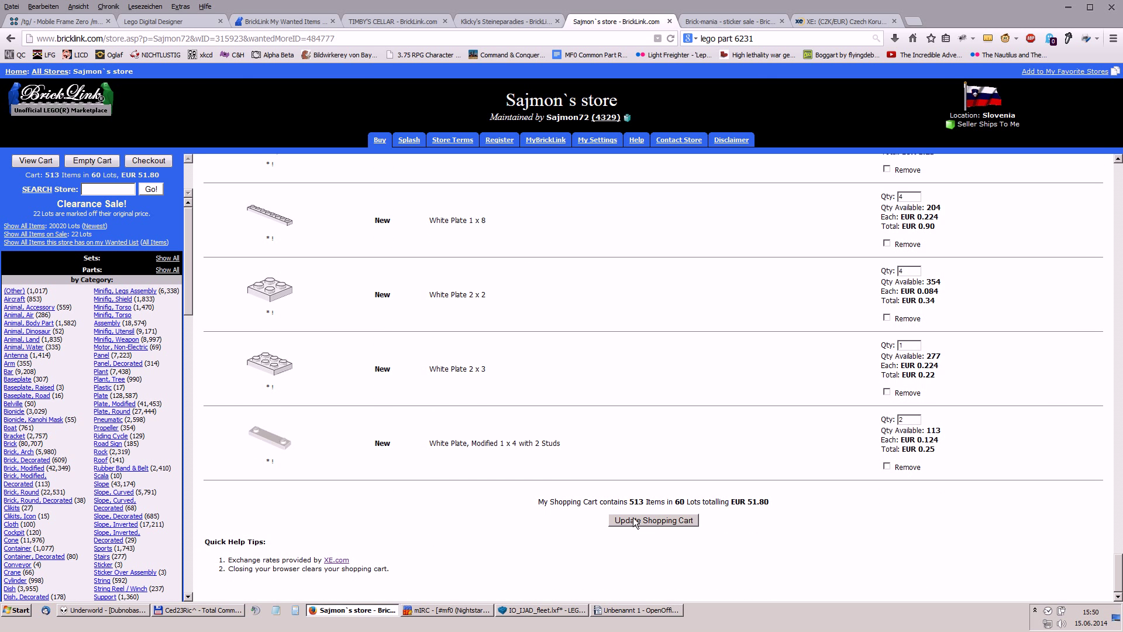
pyautogui.click(636, 521)
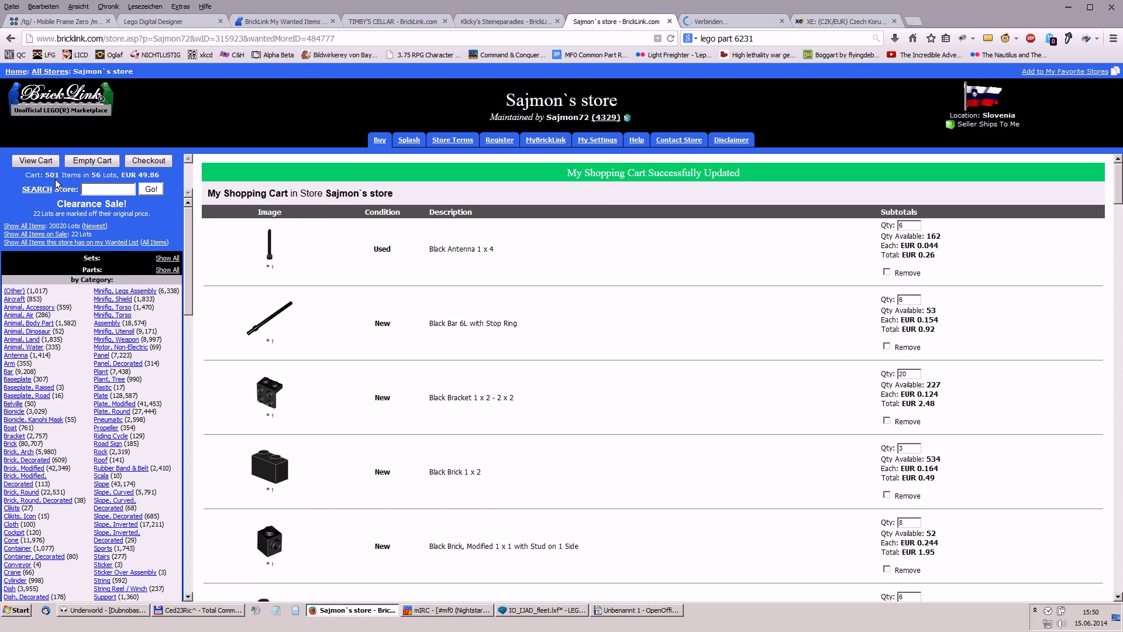
# - Compare the cart totals of Brick-mania, Sajmon`s store and Klicky's Steineparadies, using the converted EUR amount for Brick-mania
pyautogui.click(714, 22)
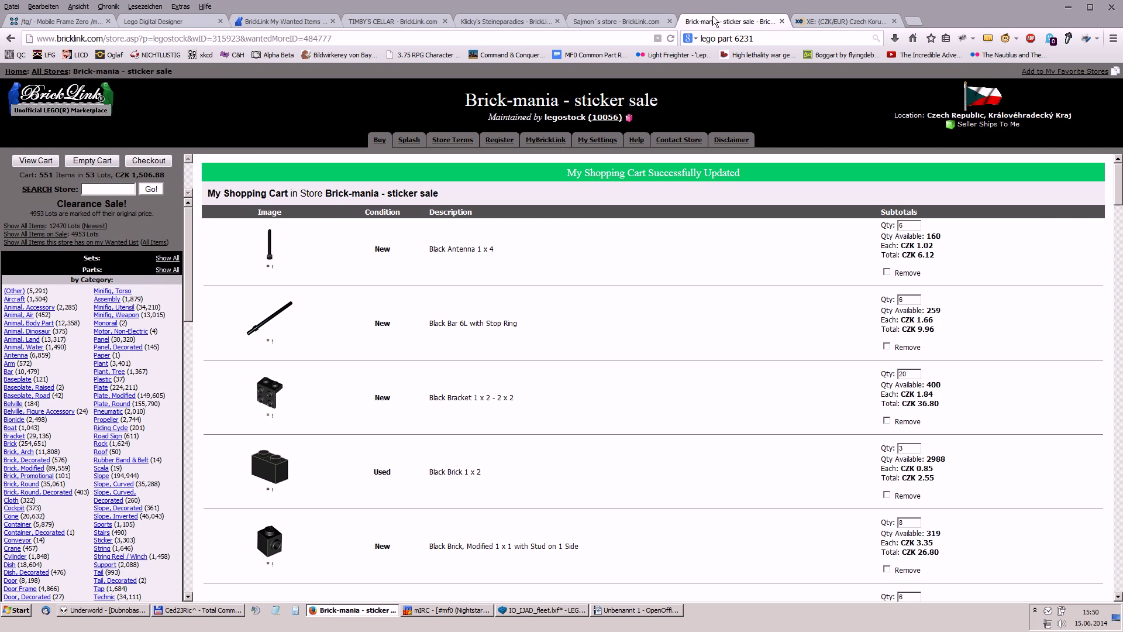
pyautogui.click(816, 27)
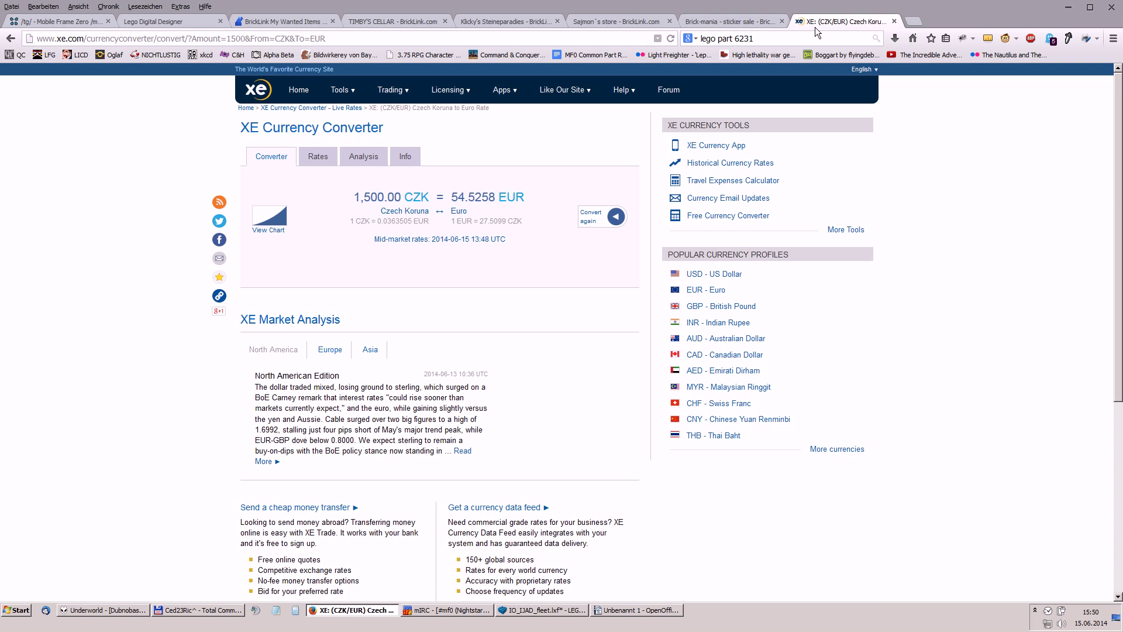
pyautogui.click(728, 21)
pyautogui.click(626, 23)
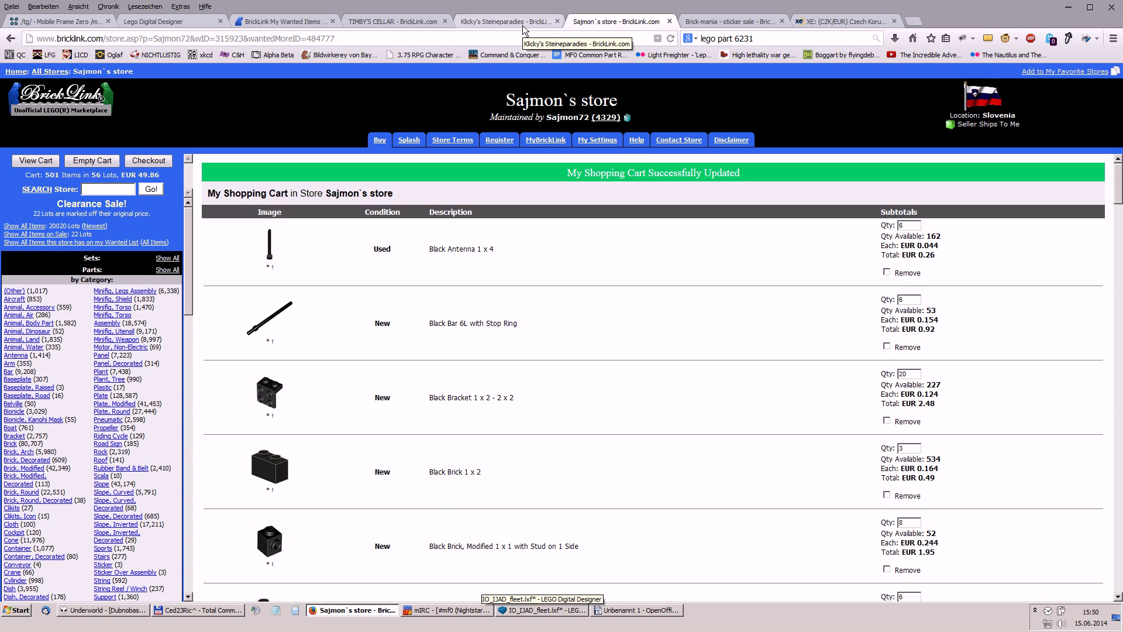
pyautogui.click(503, 23)
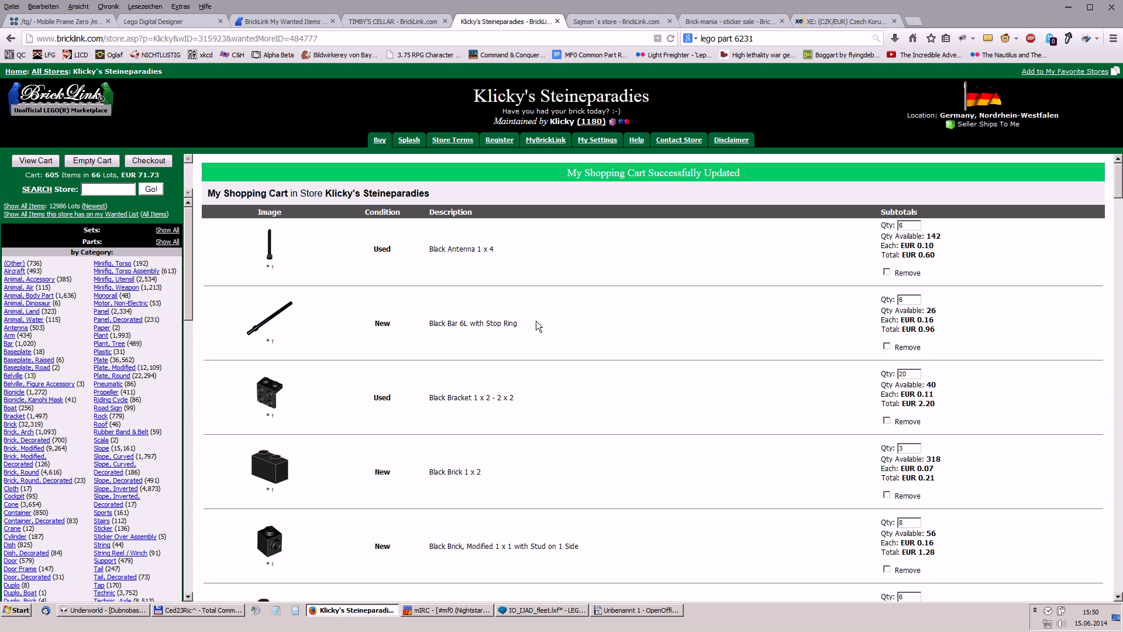
pyautogui.click(630, 24)
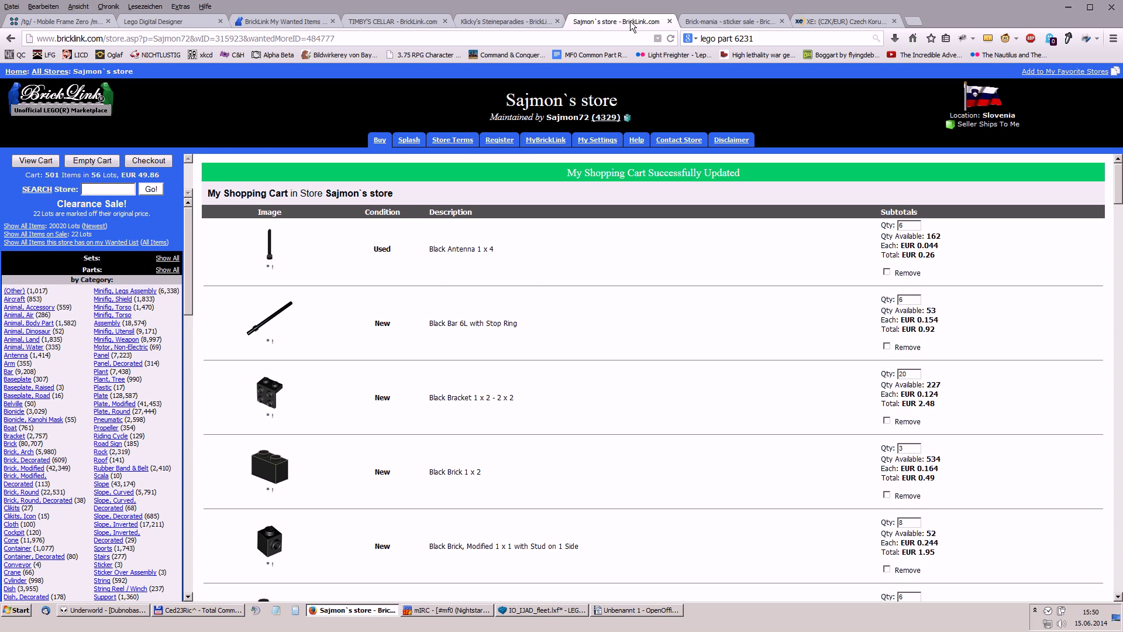
pyautogui.click(516, 23)
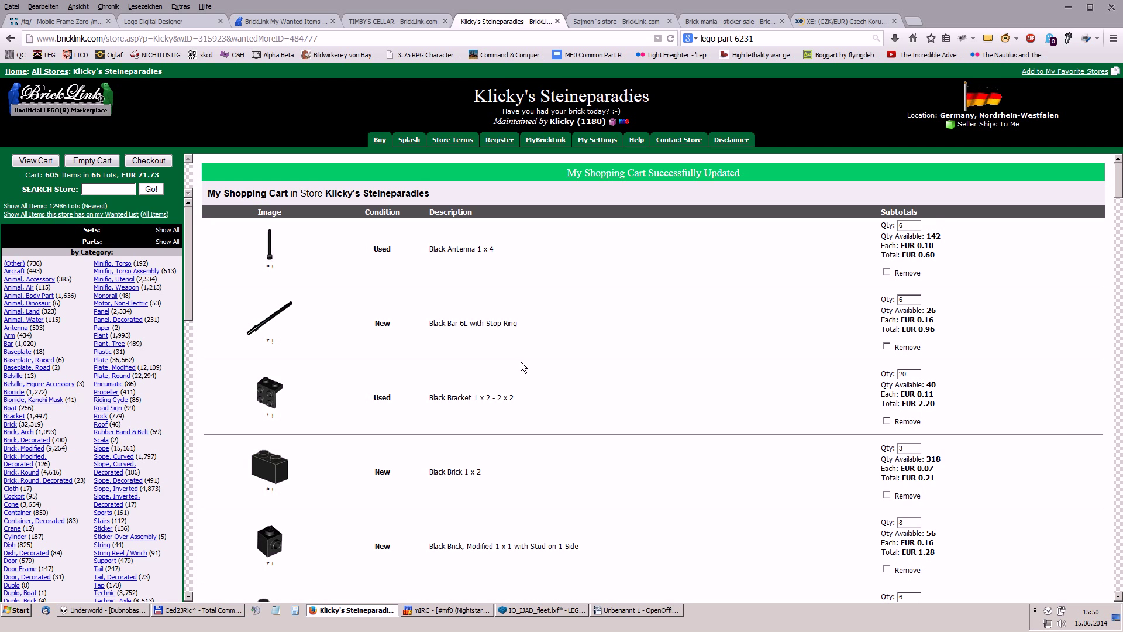
# - Look through the TIMBY'S CELLAR cart for duplicate lots and compare its total with the Klicky's Steineparadies cart
pyautogui.click(406, 19)
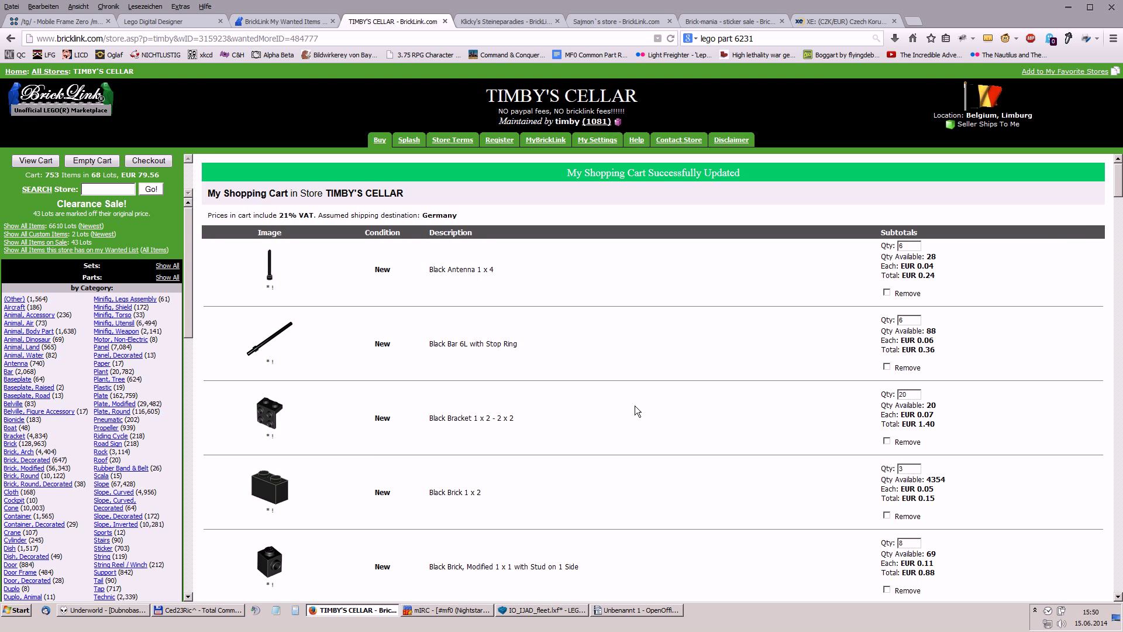
pyautogui.scroll(-20, 634, 405)
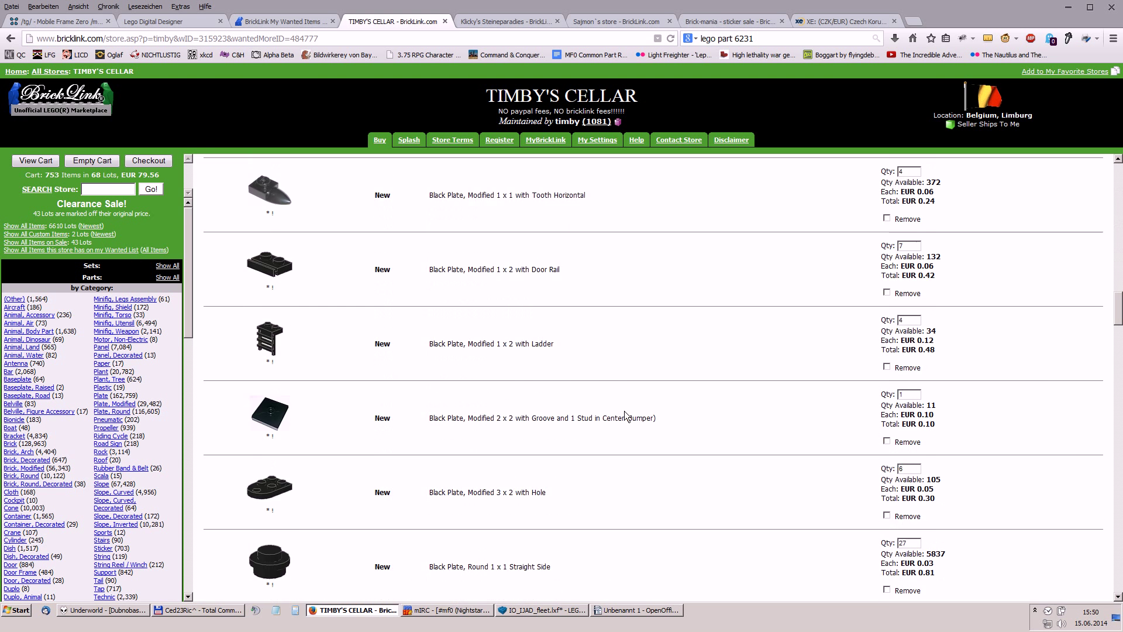
pyautogui.scroll(-20, 625, 417)
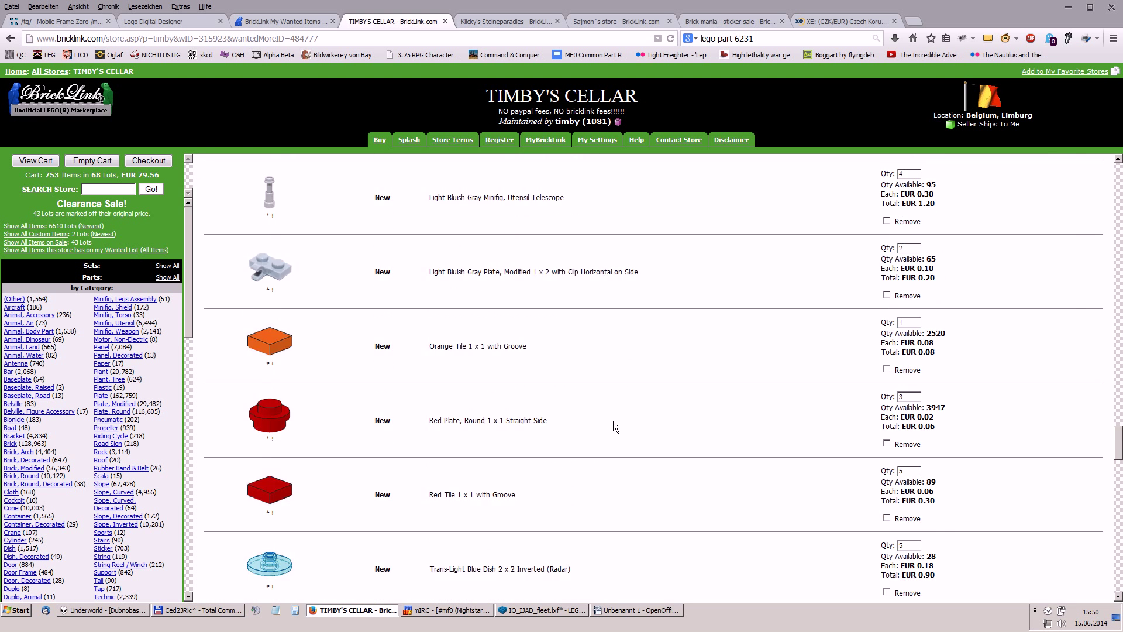
pyautogui.scroll(-11, 615, 420)
pyautogui.scroll(6, 616, 420)
pyautogui.middleClick(632, 521)
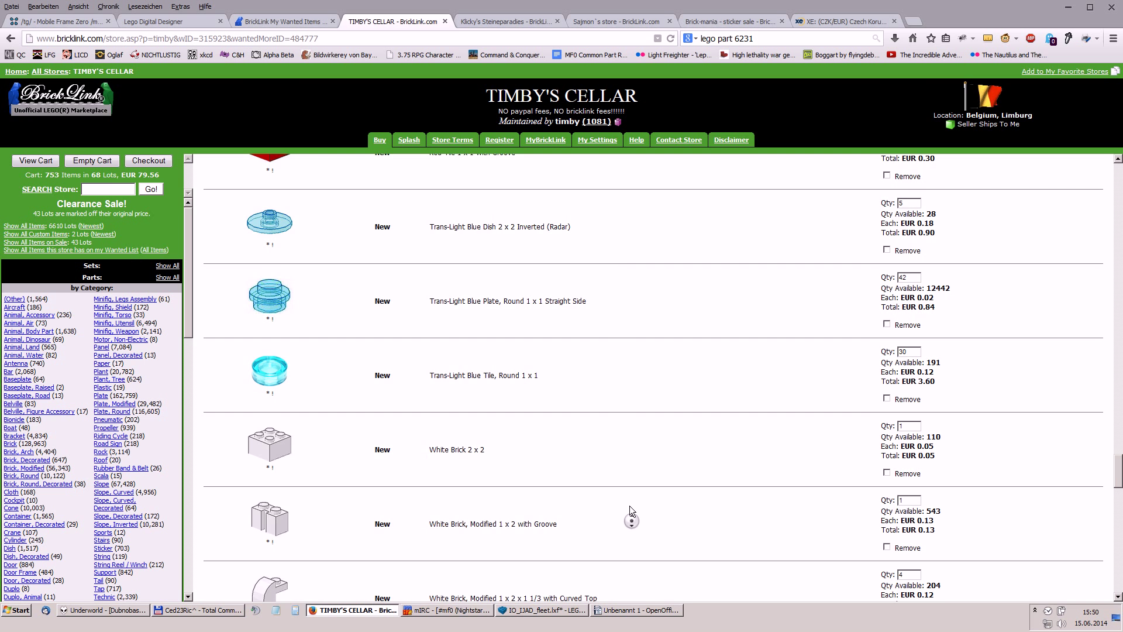
pyautogui.scroll(20, 629, 507)
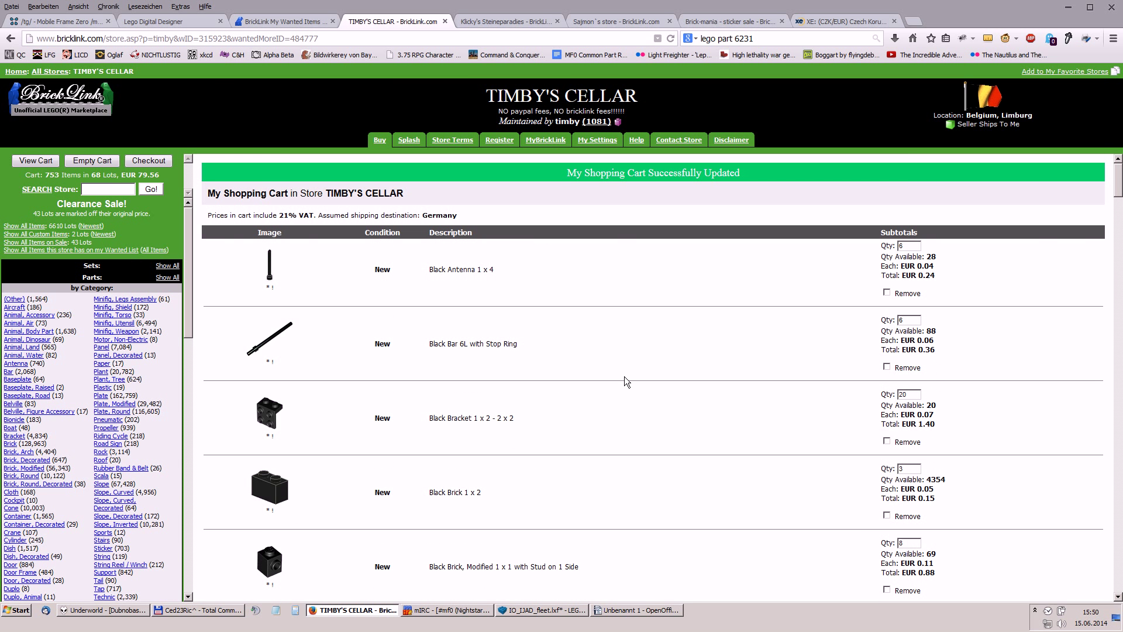
pyautogui.click(506, 22)
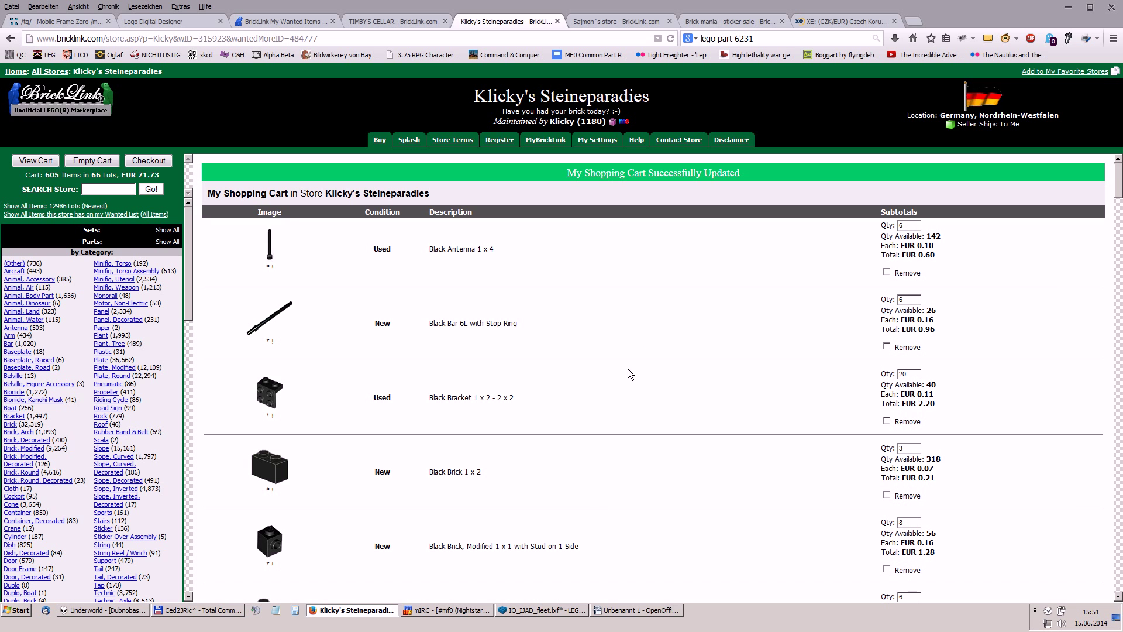
pyautogui.click(1035, 611)
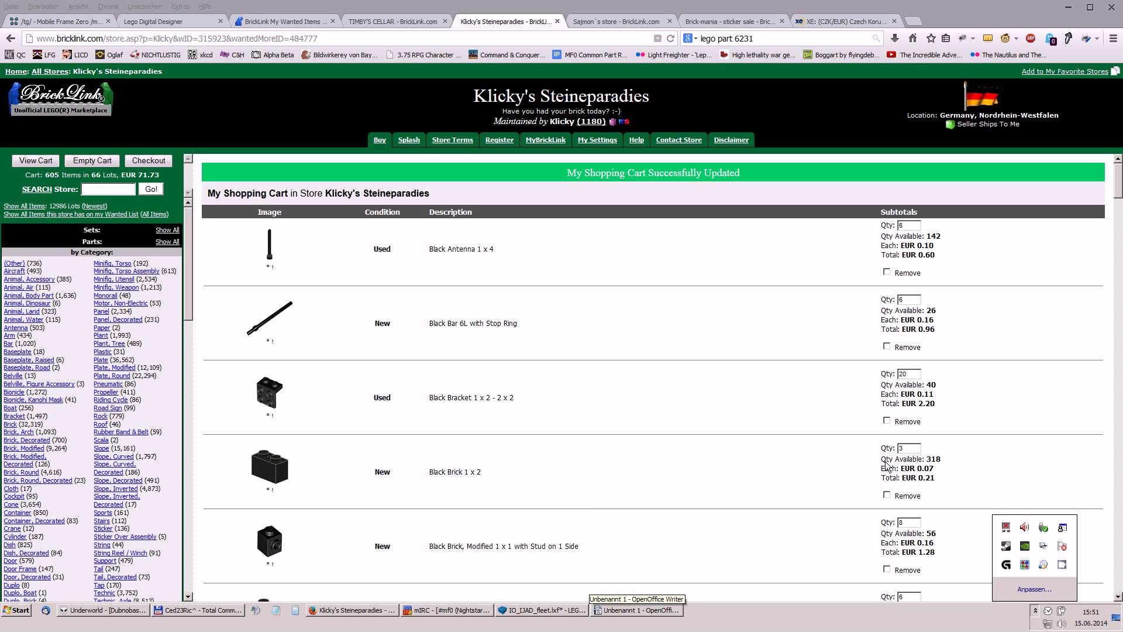